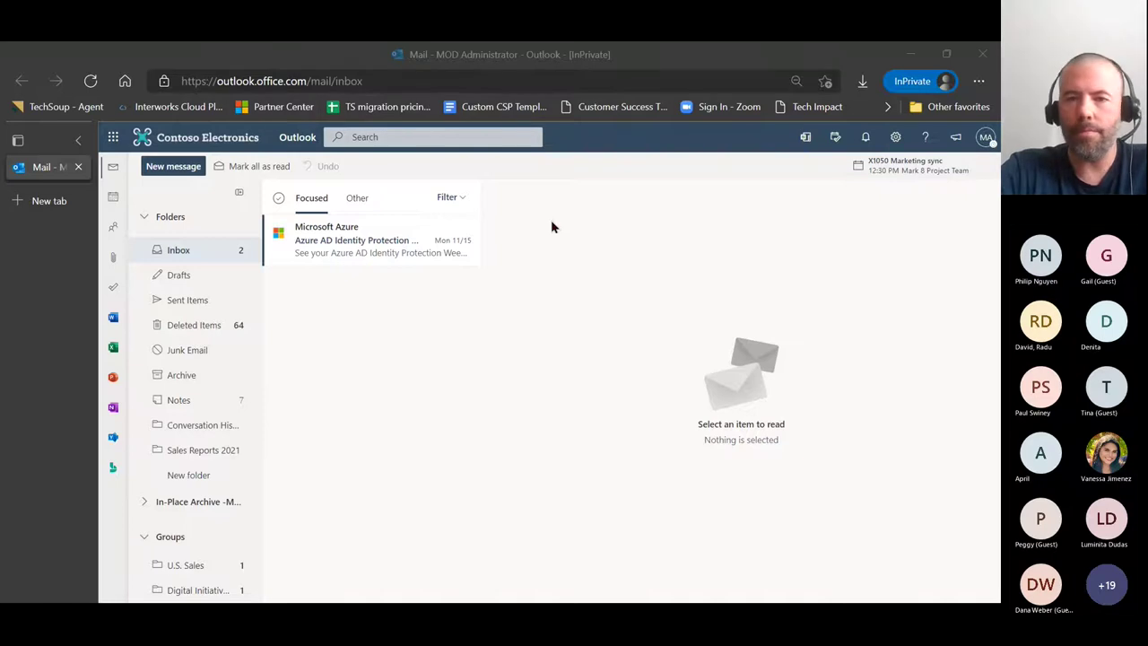
- Open the mail rules in the full Outlook settings and start a new rule named "Test Rule"
click(895, 140)
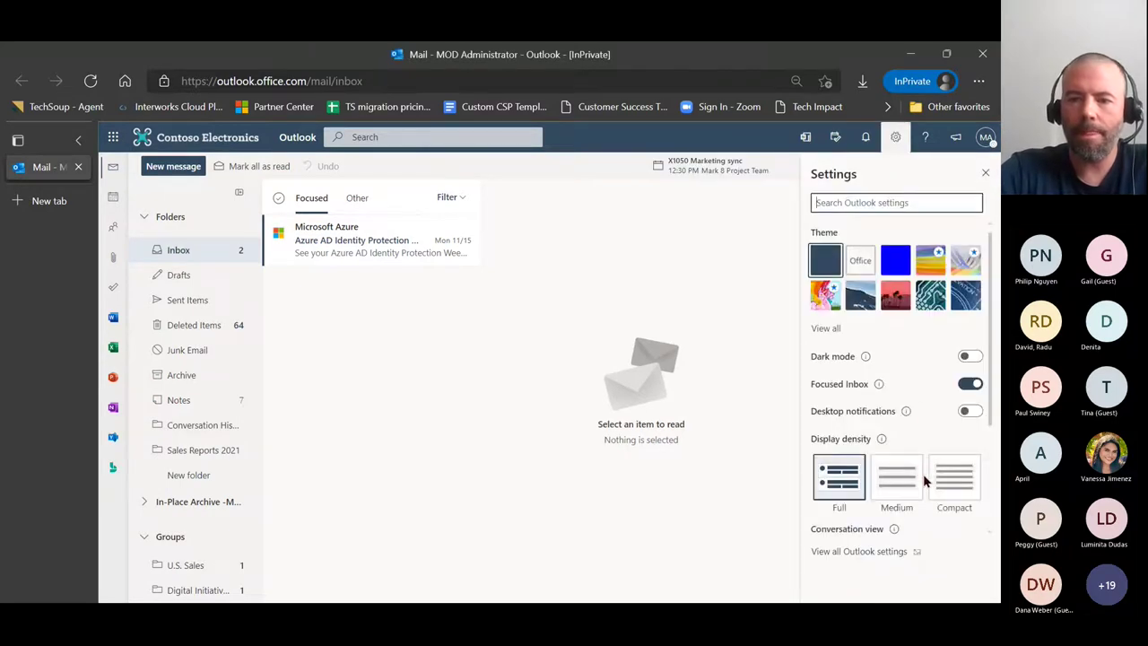
click(846, 551)
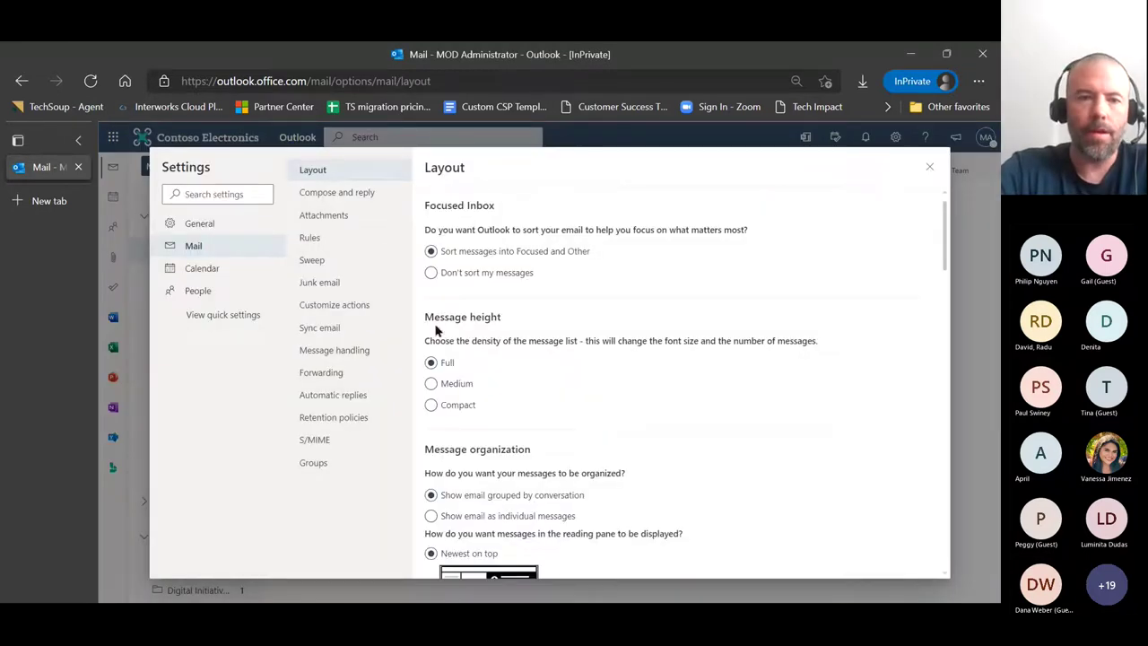
click(332, 242)
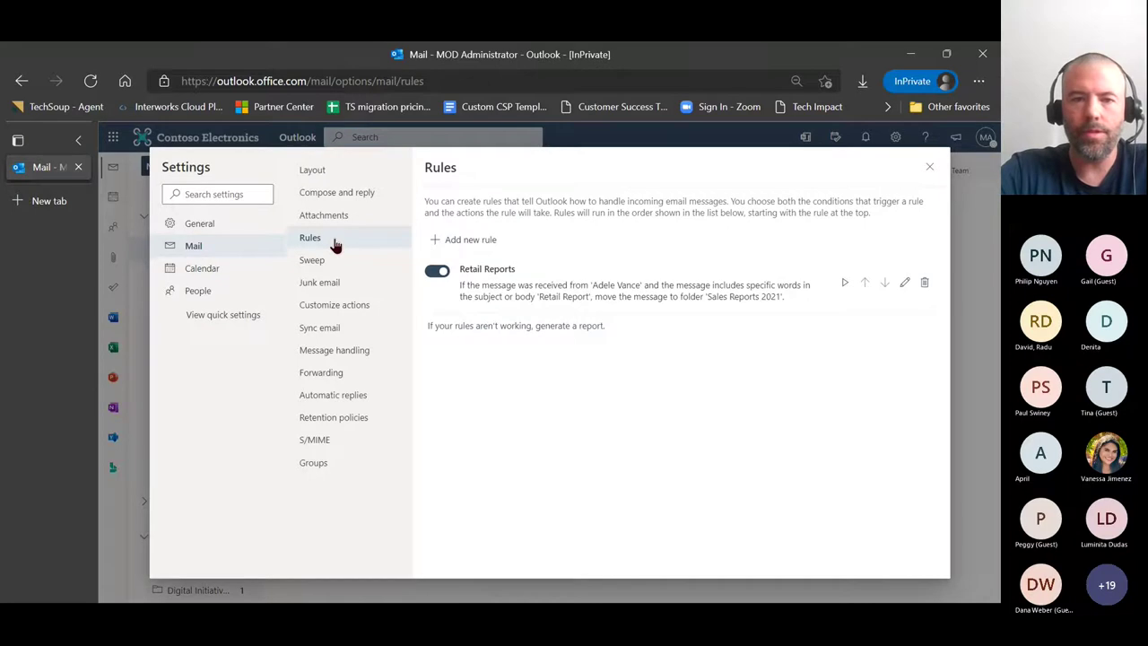
click(474, 240)
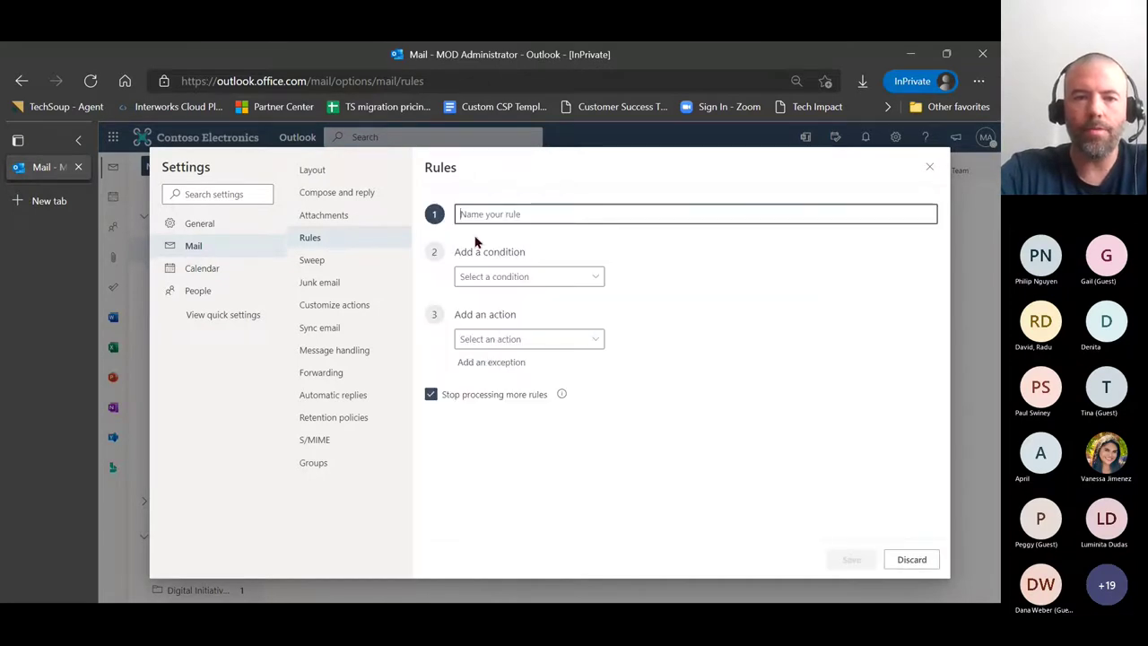
text(Test Rule)
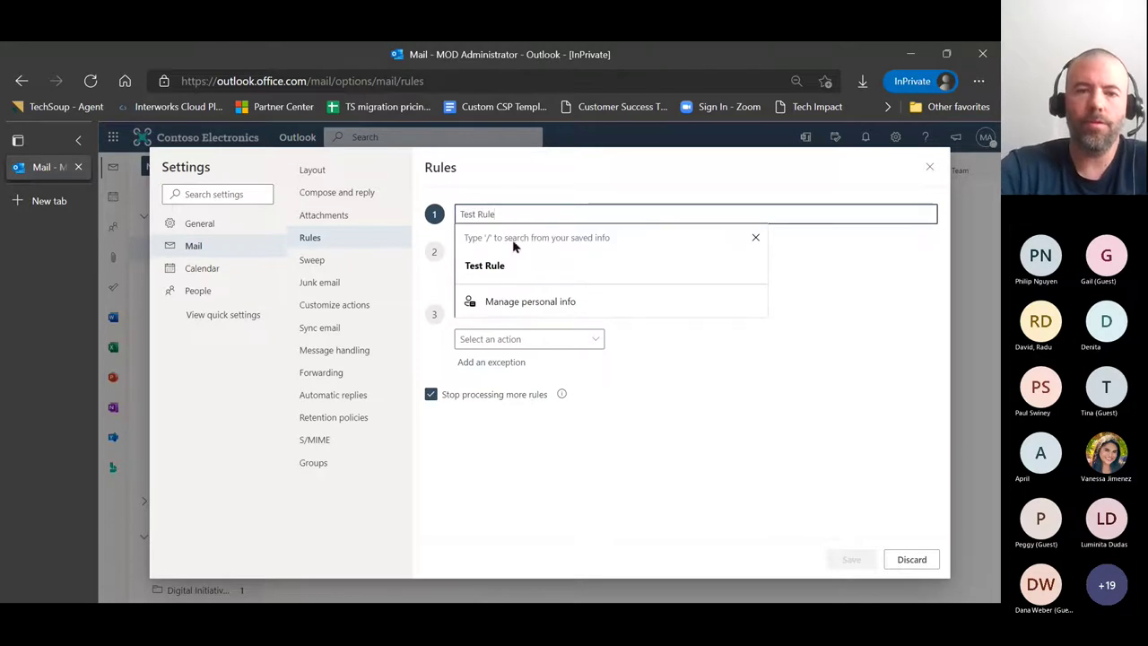
click(498, 268)
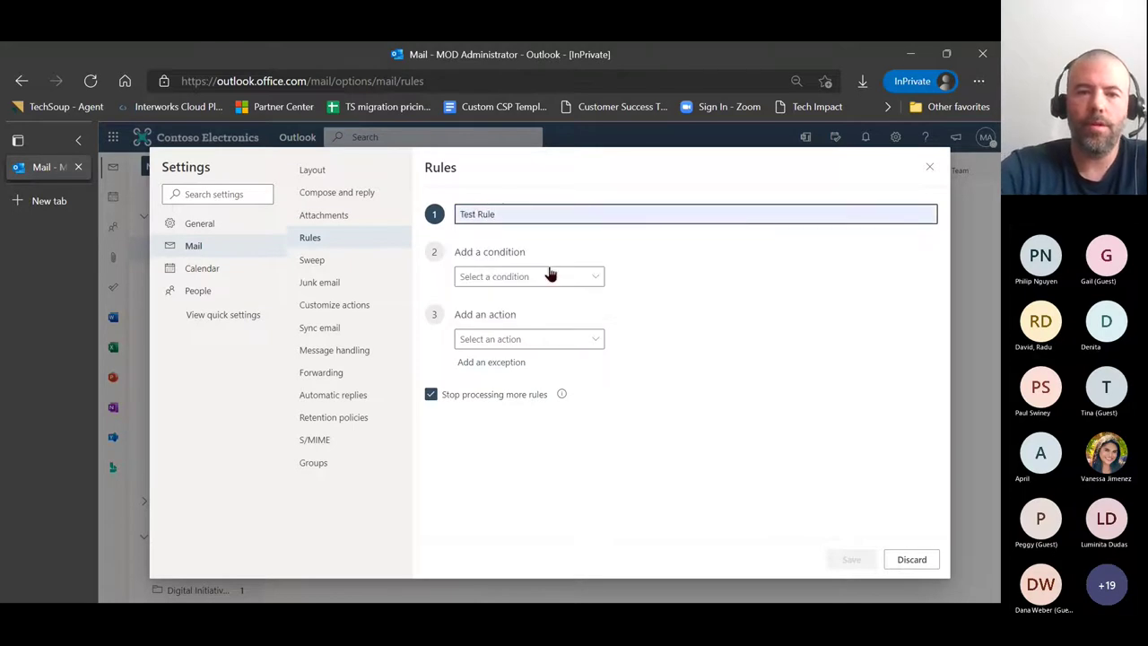
- Add a condition to the rule that the subject includes "Sales Reports"
click(593, 284)
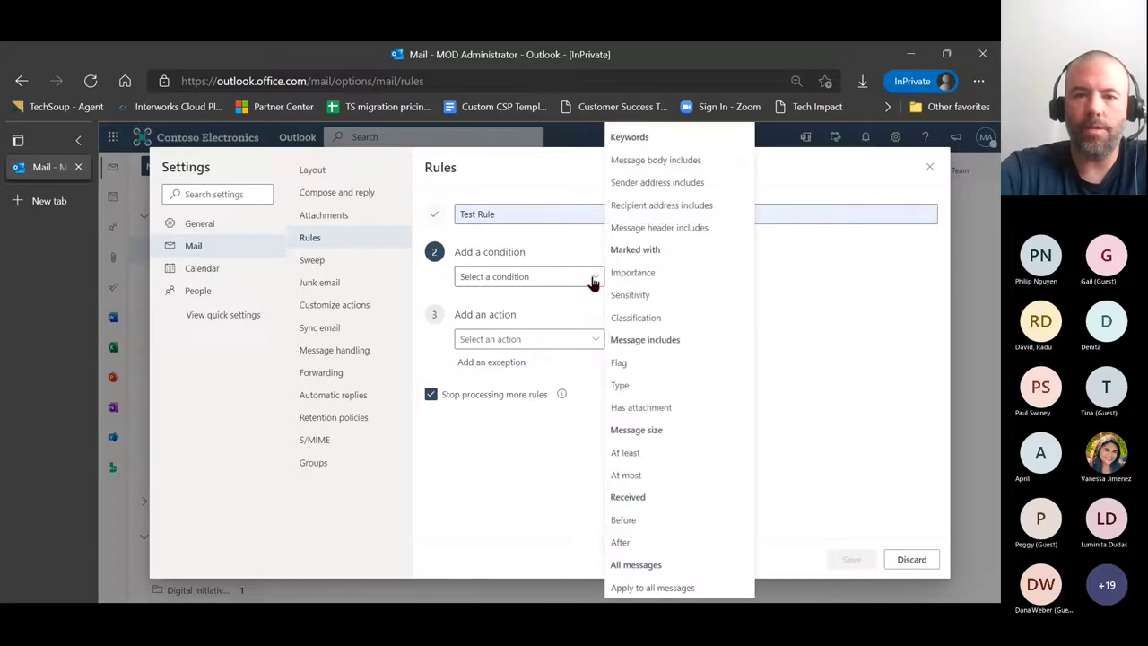
click(593, 283)
click(602, 283)
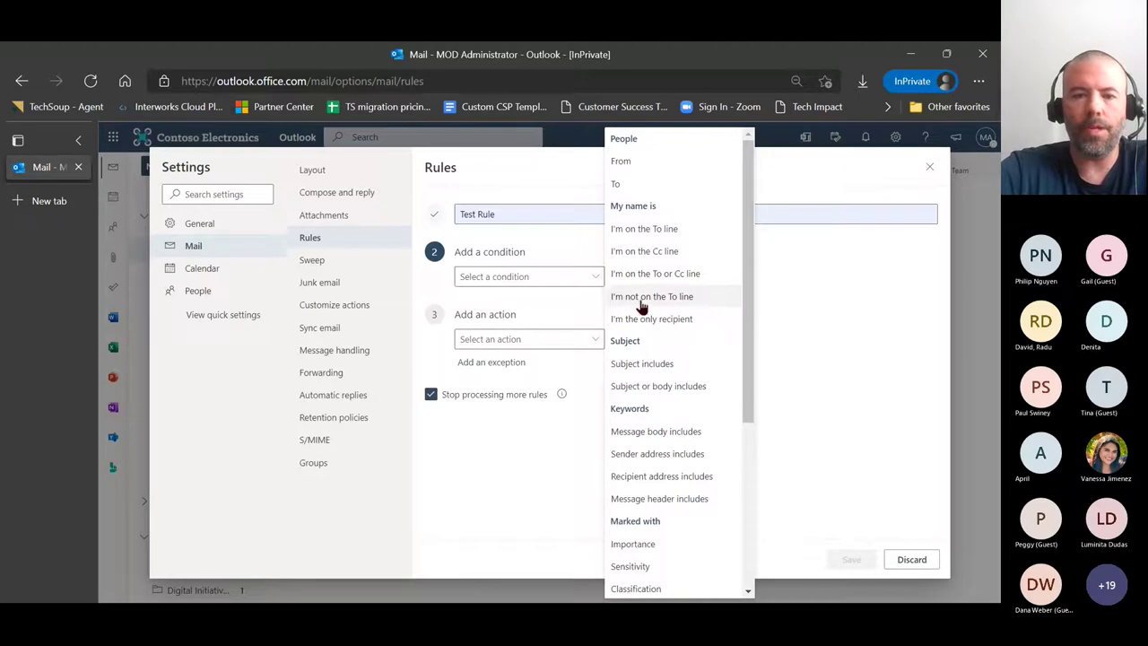
click(648, 366)
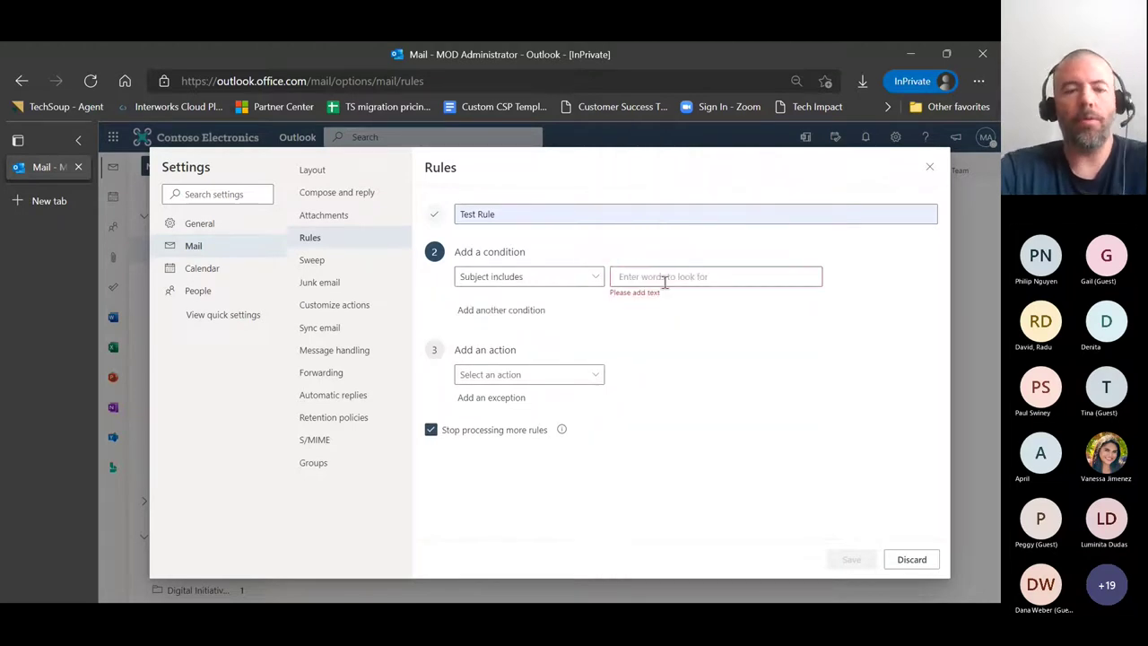
text(S)
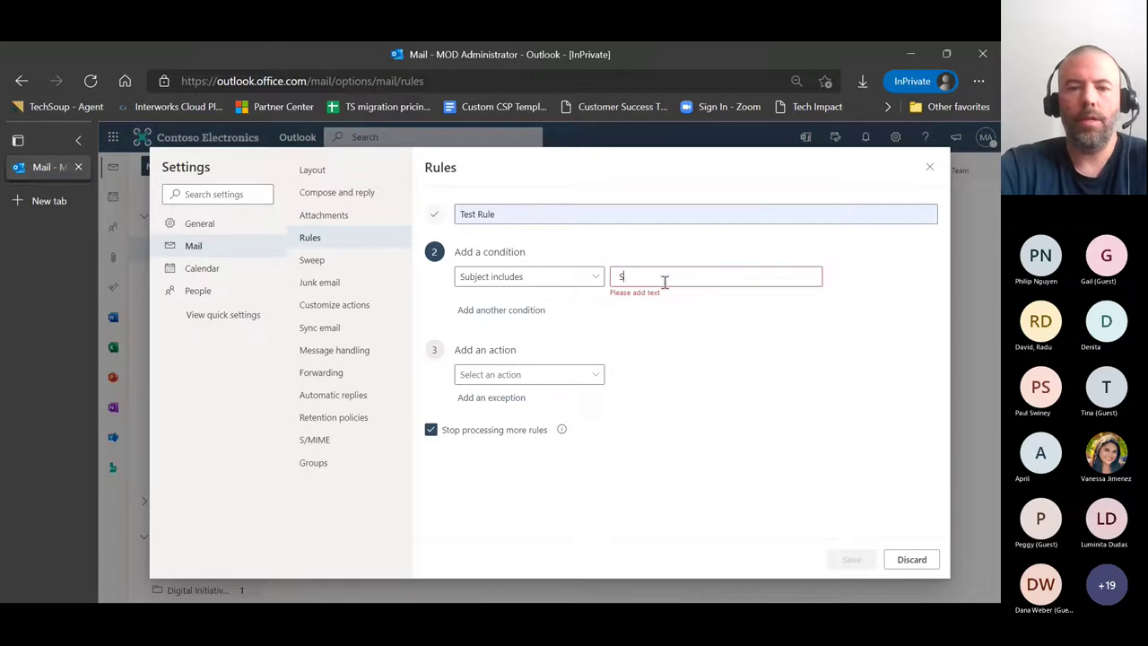
text(ales Reports)
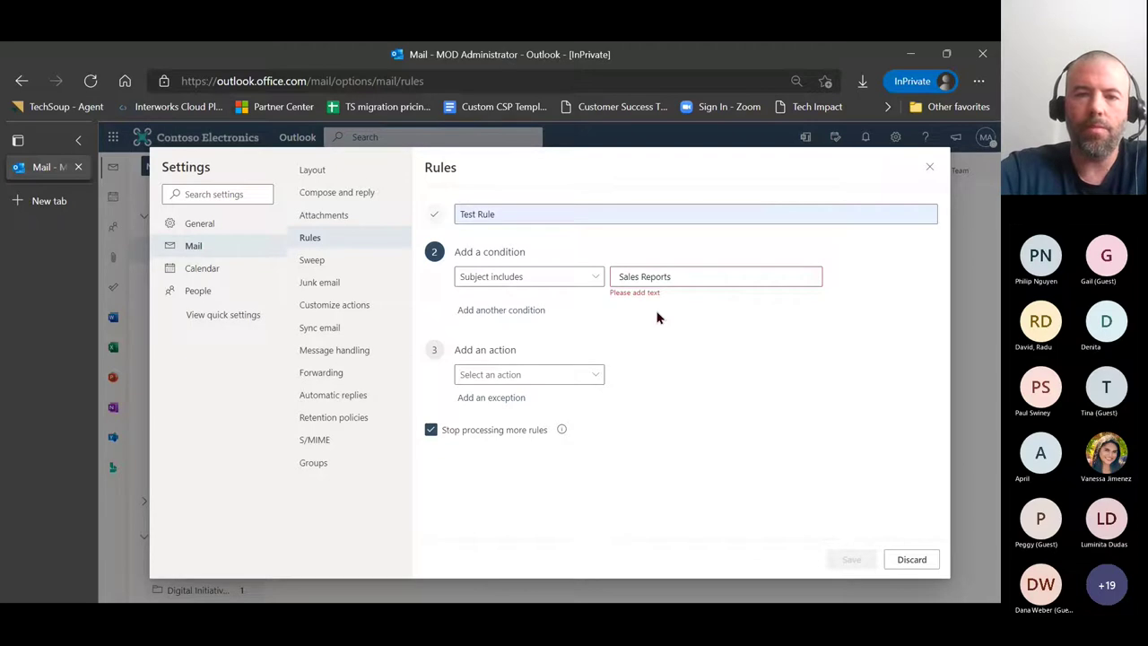
key(Return)
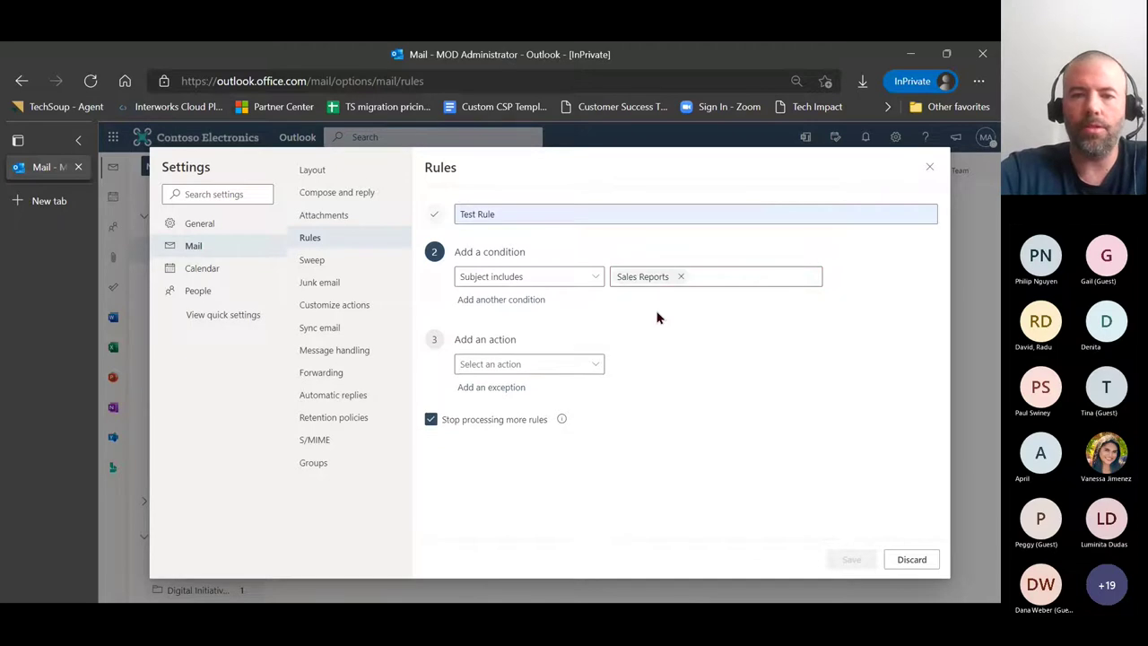
- Add a second condition to the rule that the message body includes "Year End"
click(513, 304)
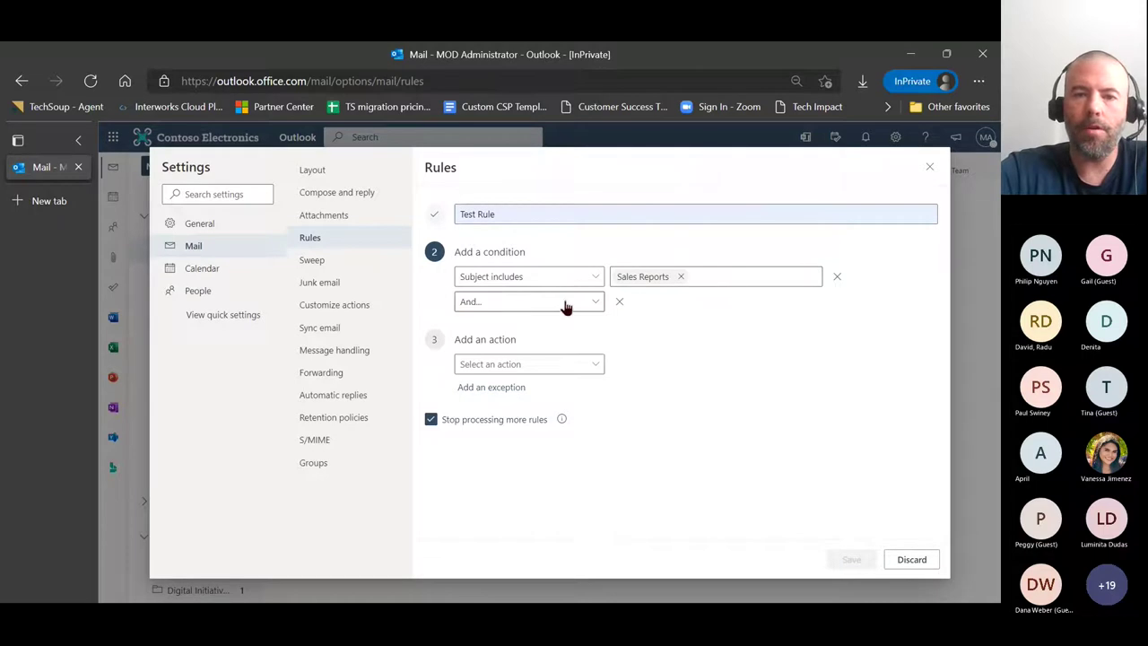
click(596, 303)
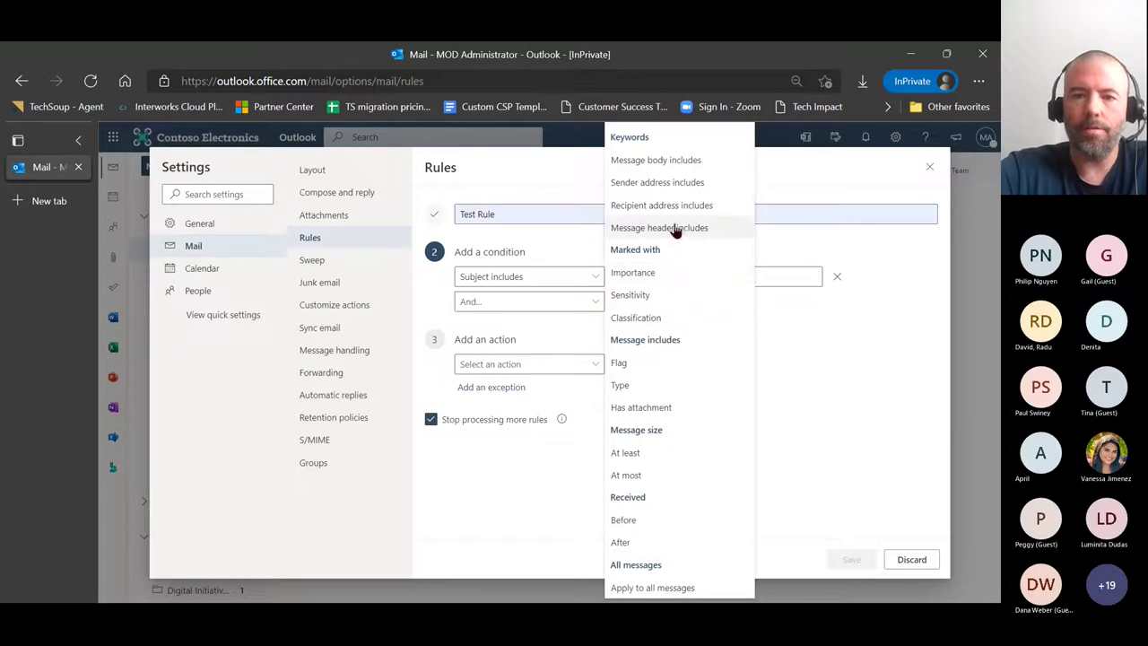
click(676, 162)
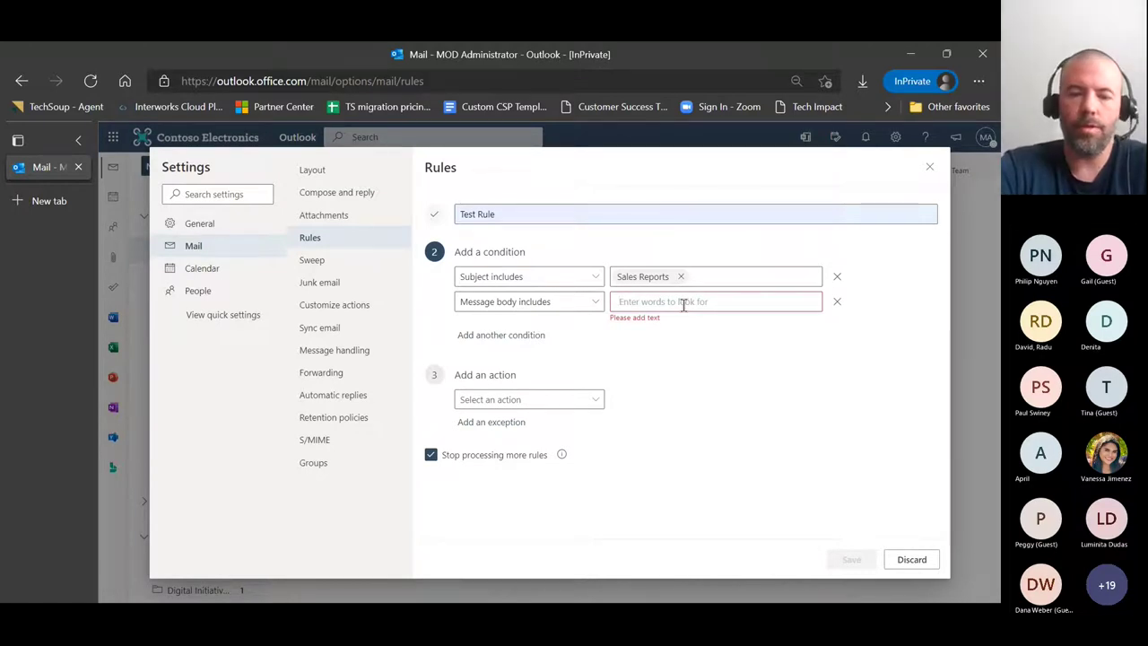
text(Yea)
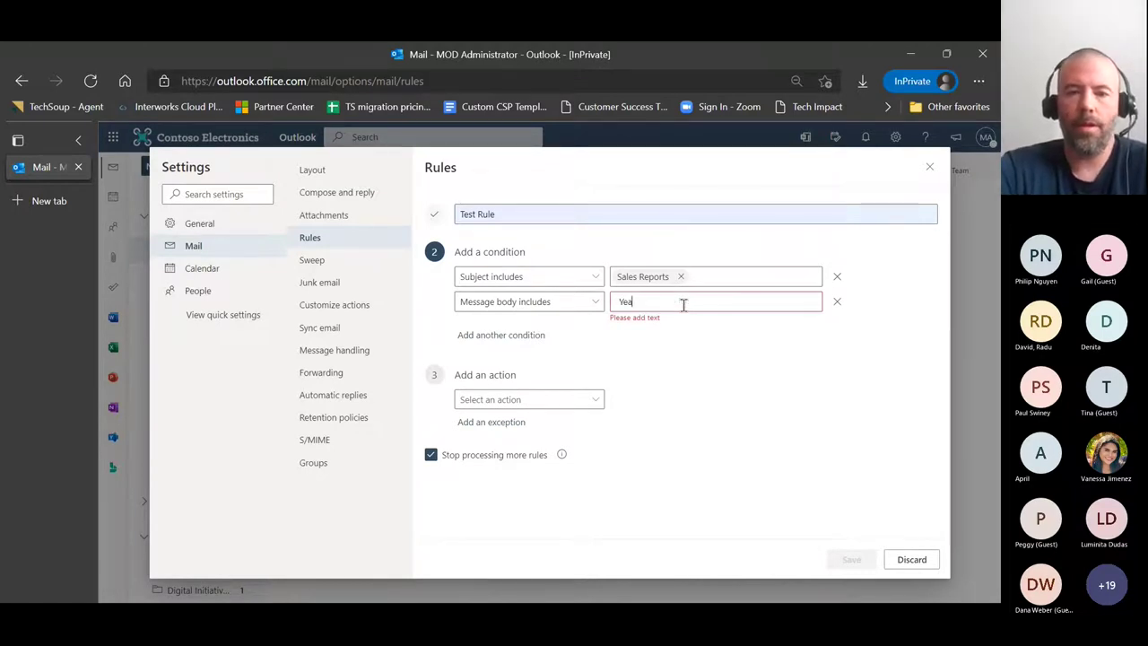
text(r End)
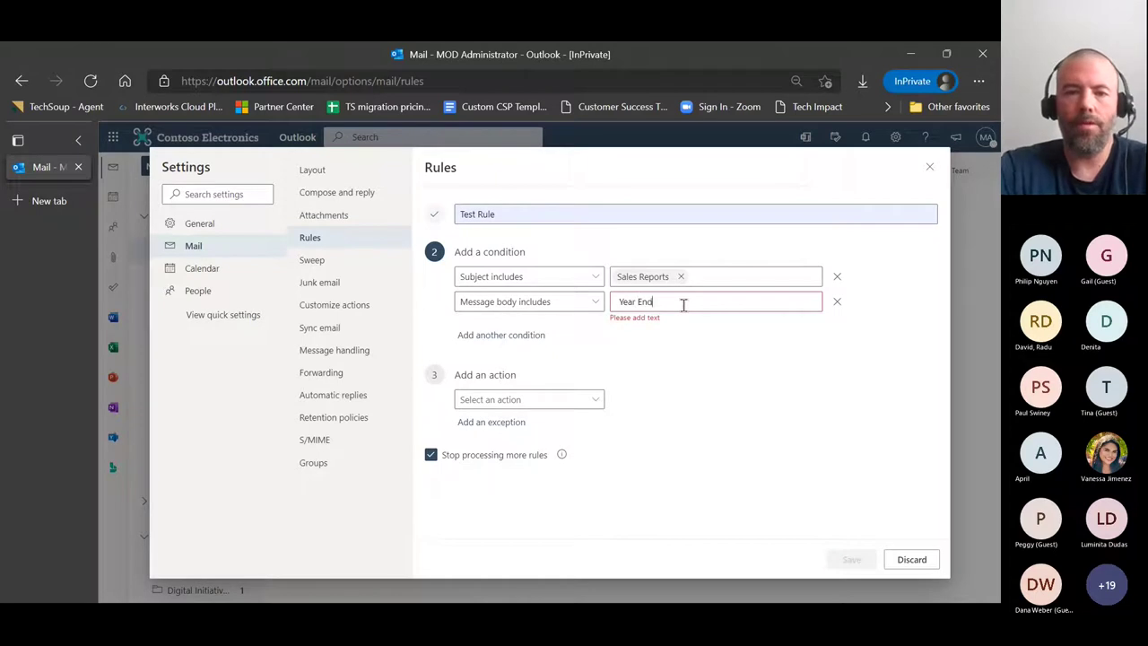
key(Return)
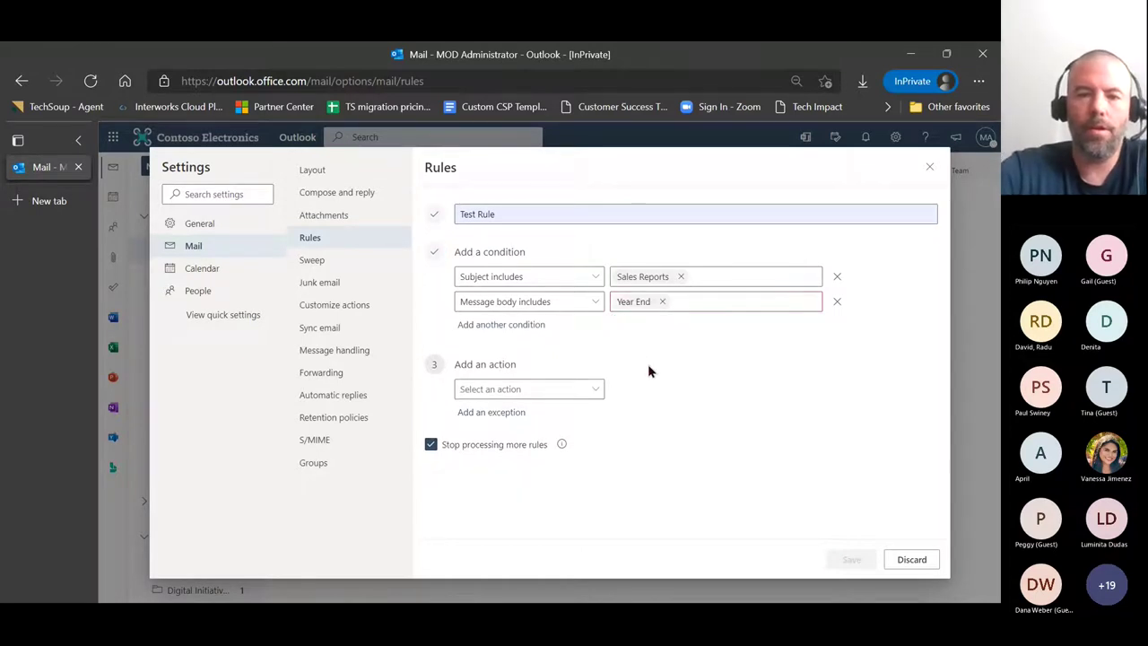
- Set the rule's action to move matching messages to the Sales Reports 2021 folder
click(596, 392)
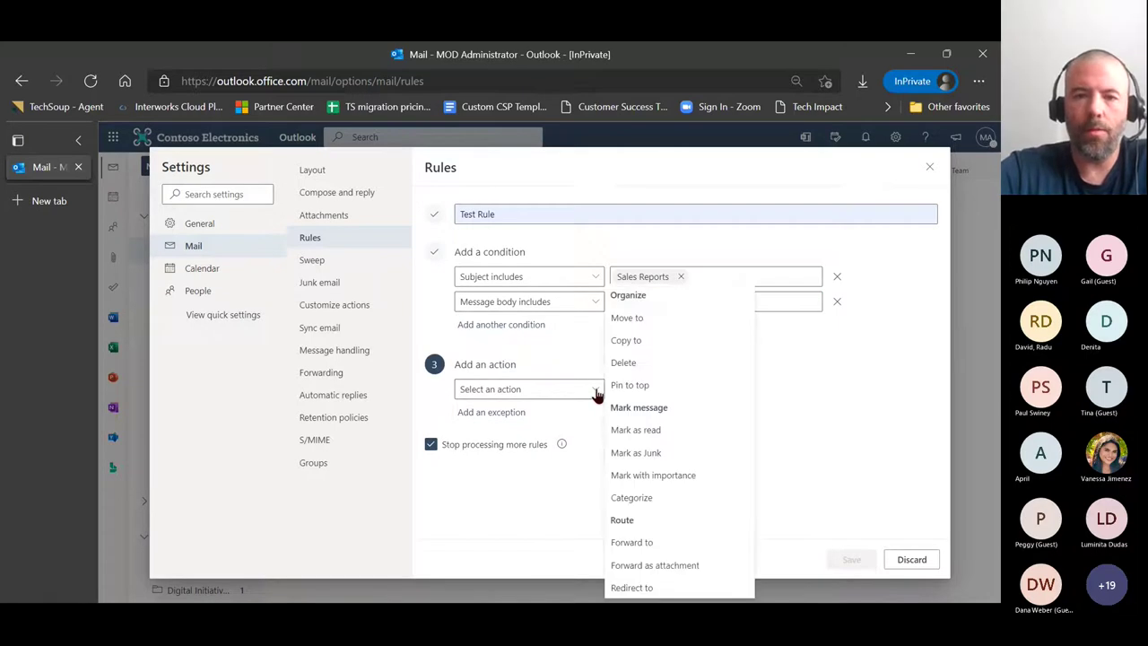
click(649, 319)
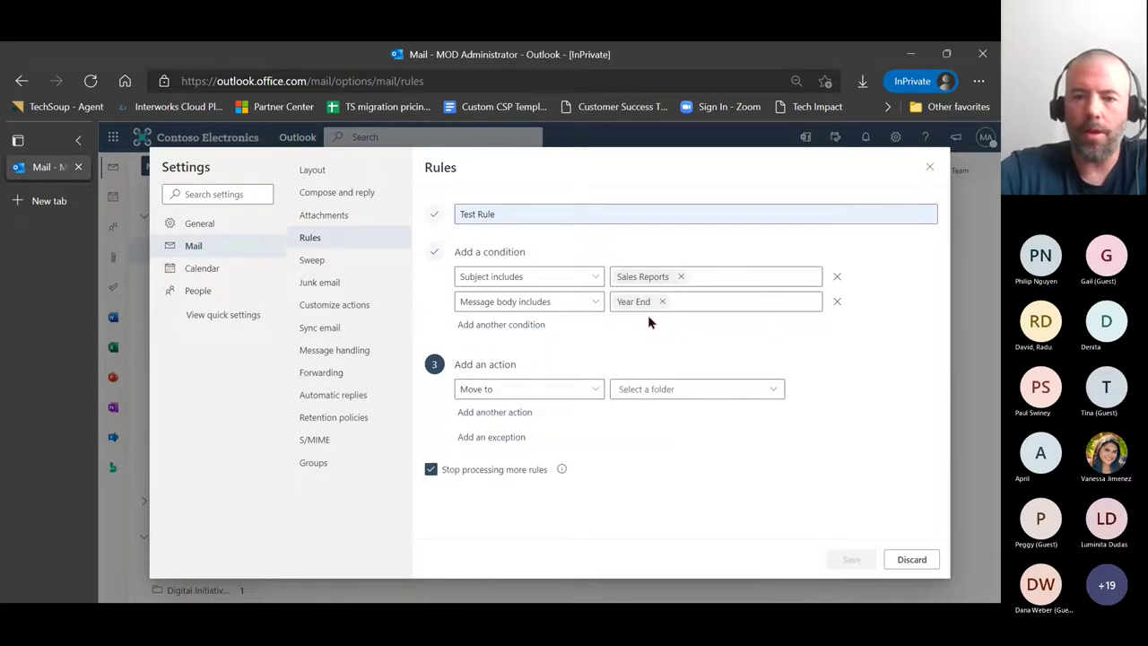
click(777, 392)
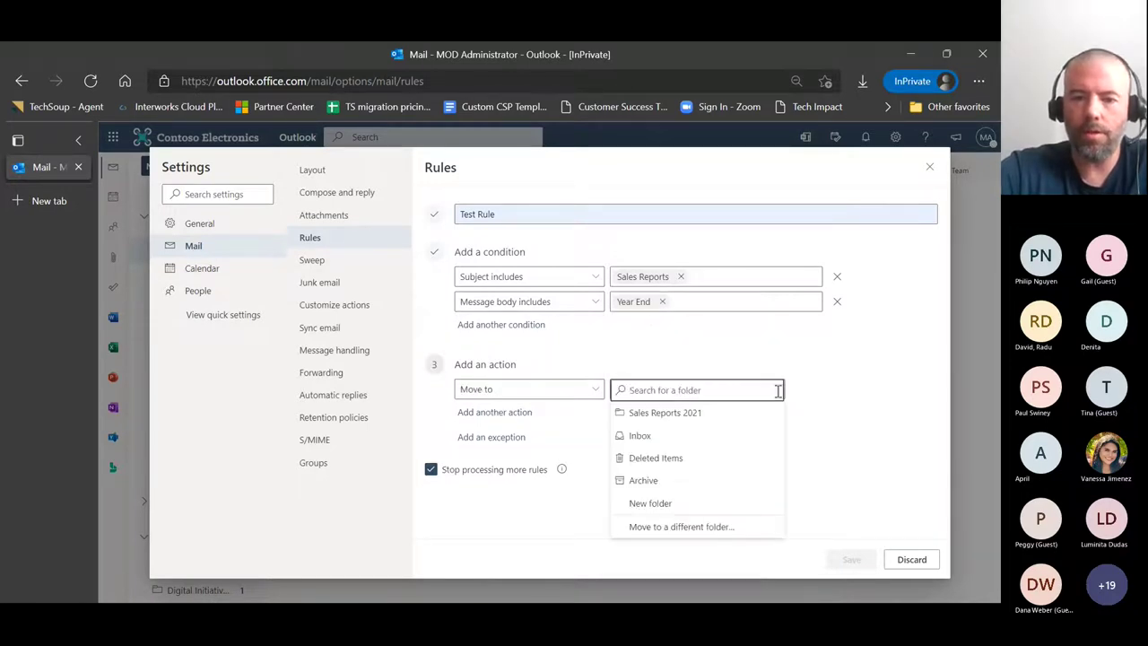
click(684, 414)
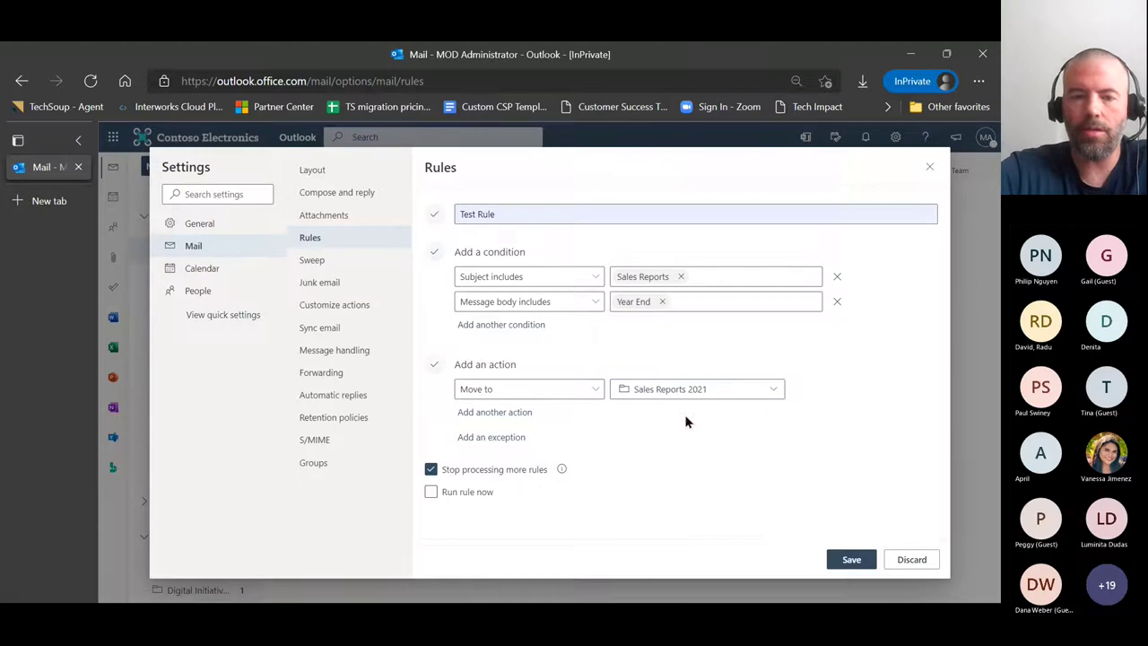
- Turn off Stop processing more rules, turn on Run rule now, and save the rule
click(432, 471)
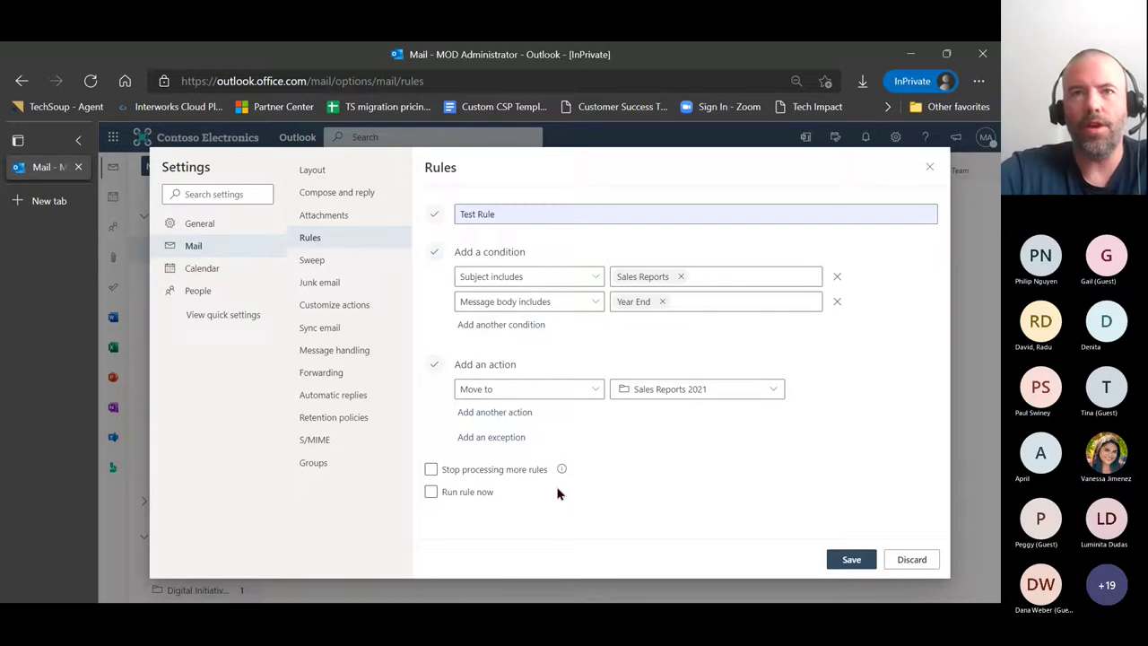
click(432, 494)
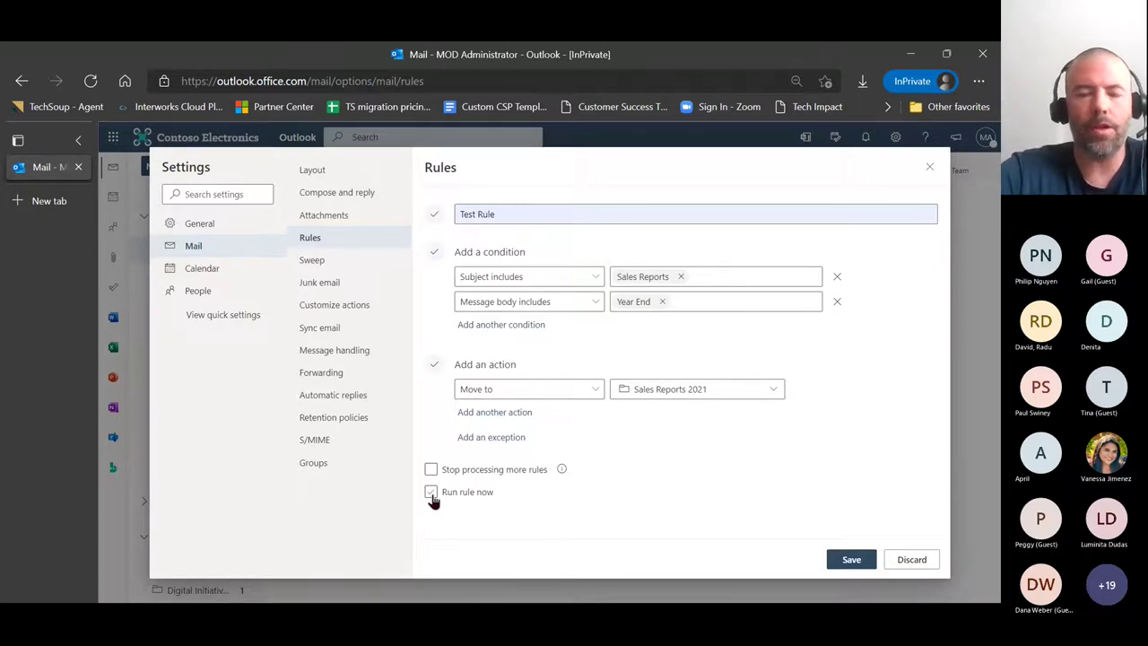
click(431, 493)
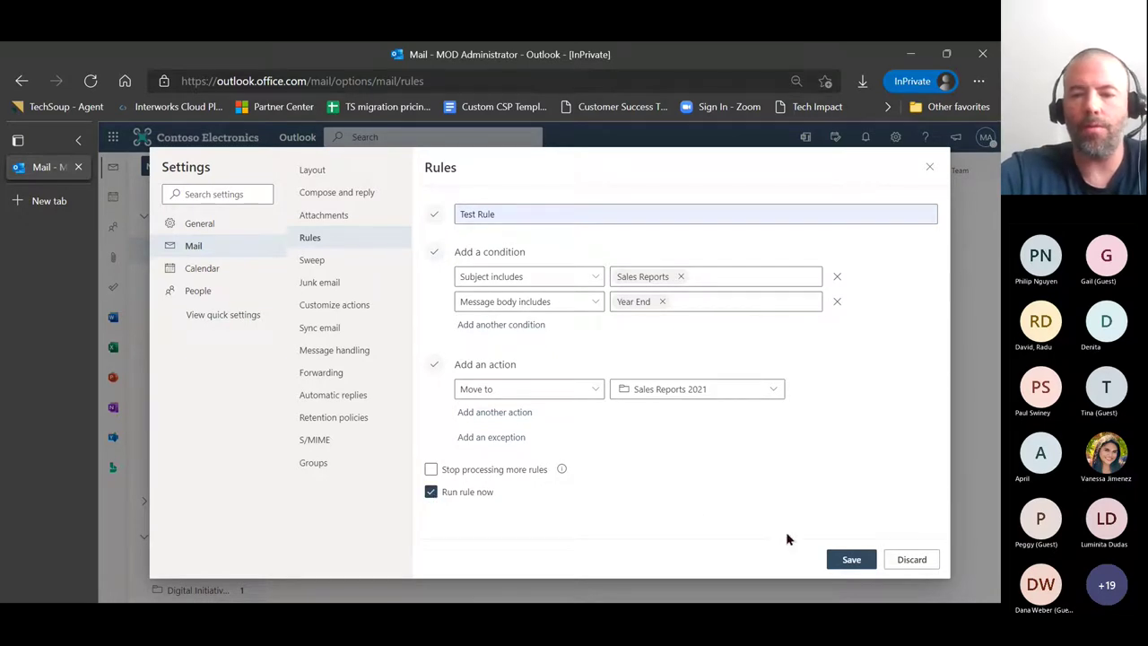
click(856, 568)
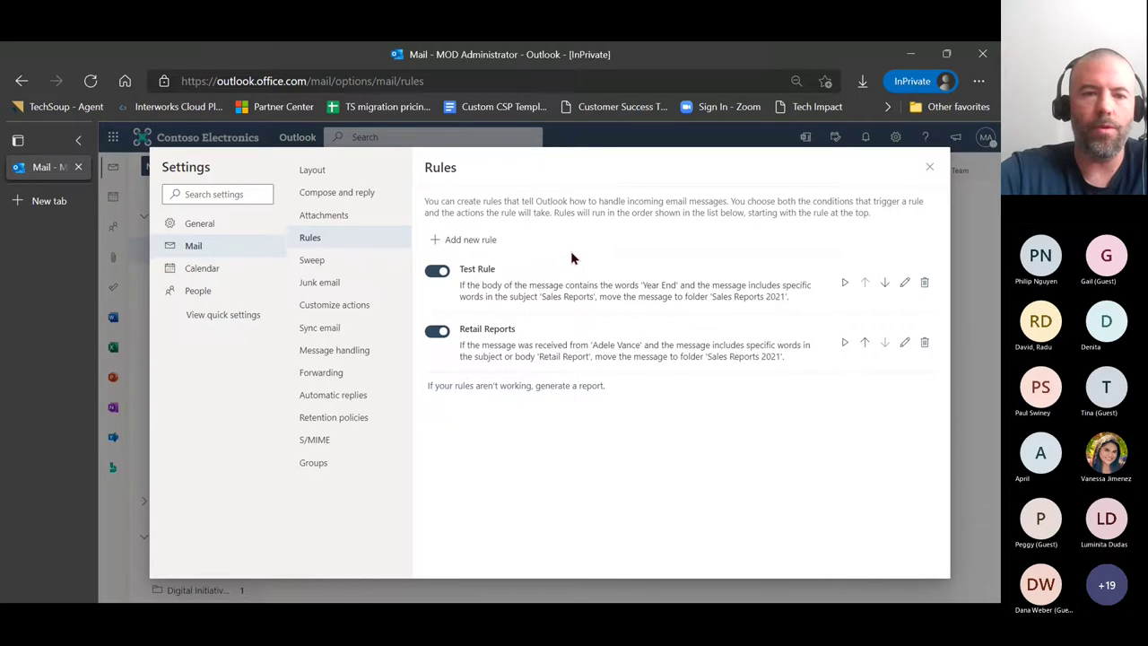
- Add the domain instragram.com to the blocked senders and domains in the junk email settings and save the change
click(328, 292)
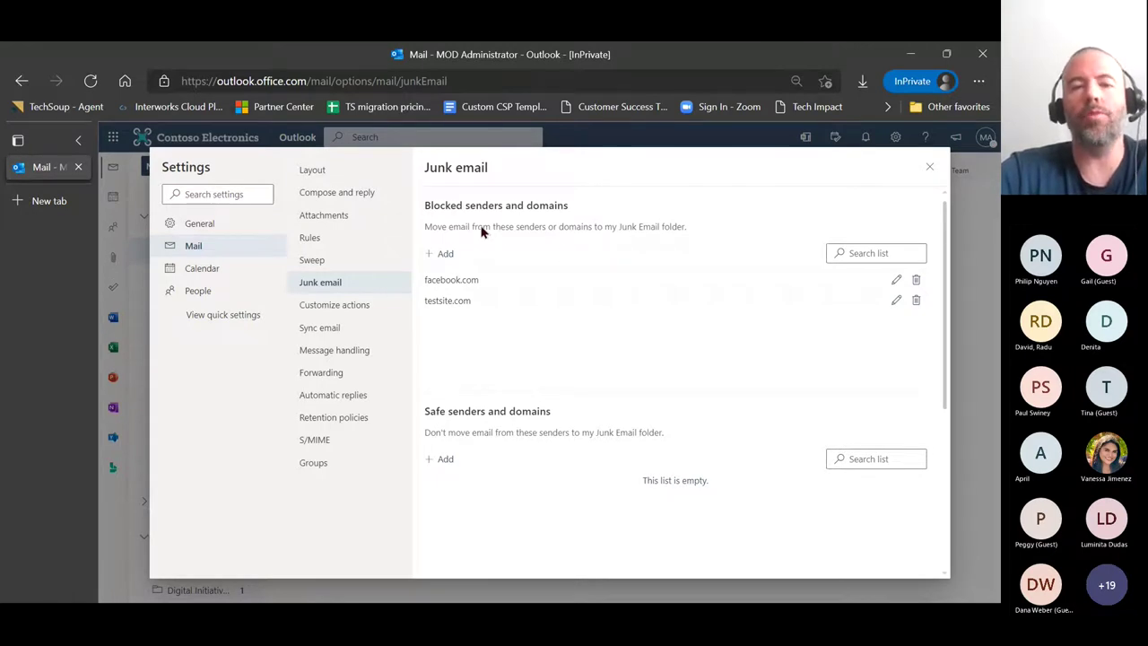
click(445, 257)
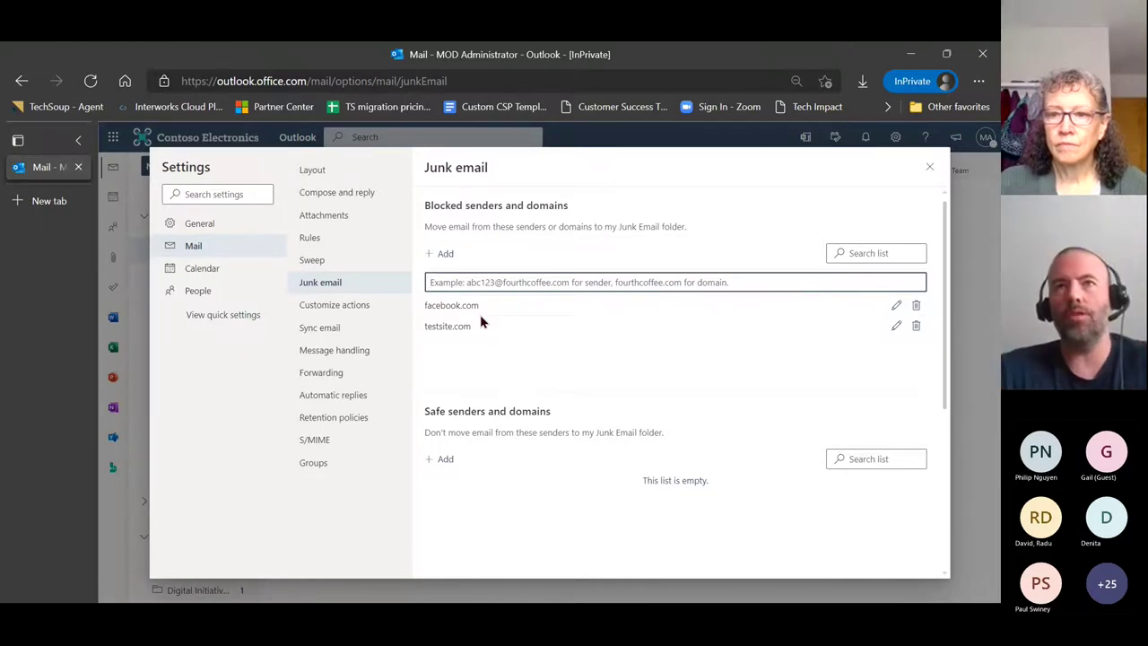
click(520, 278)
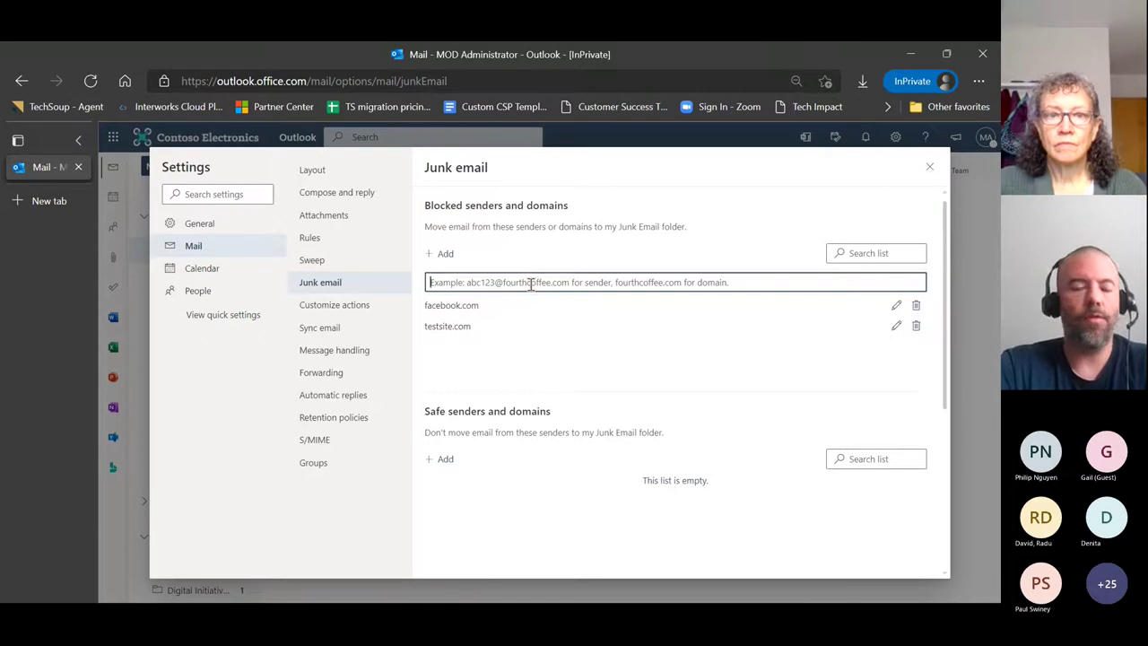
text(insti)
text(a)
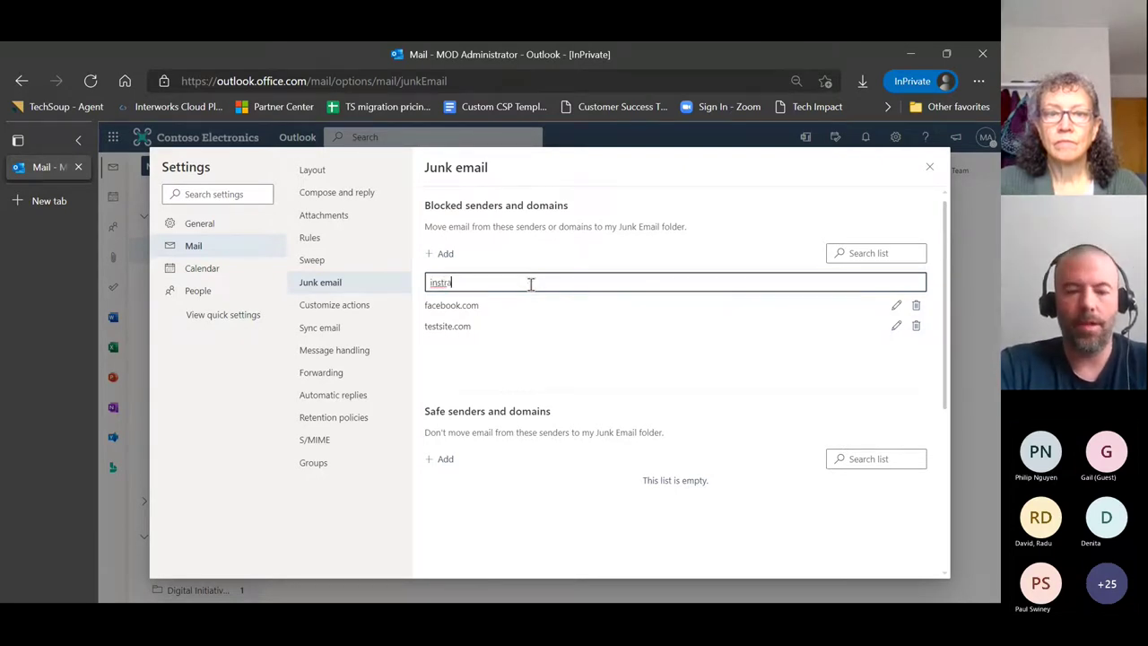
text(gram.com)
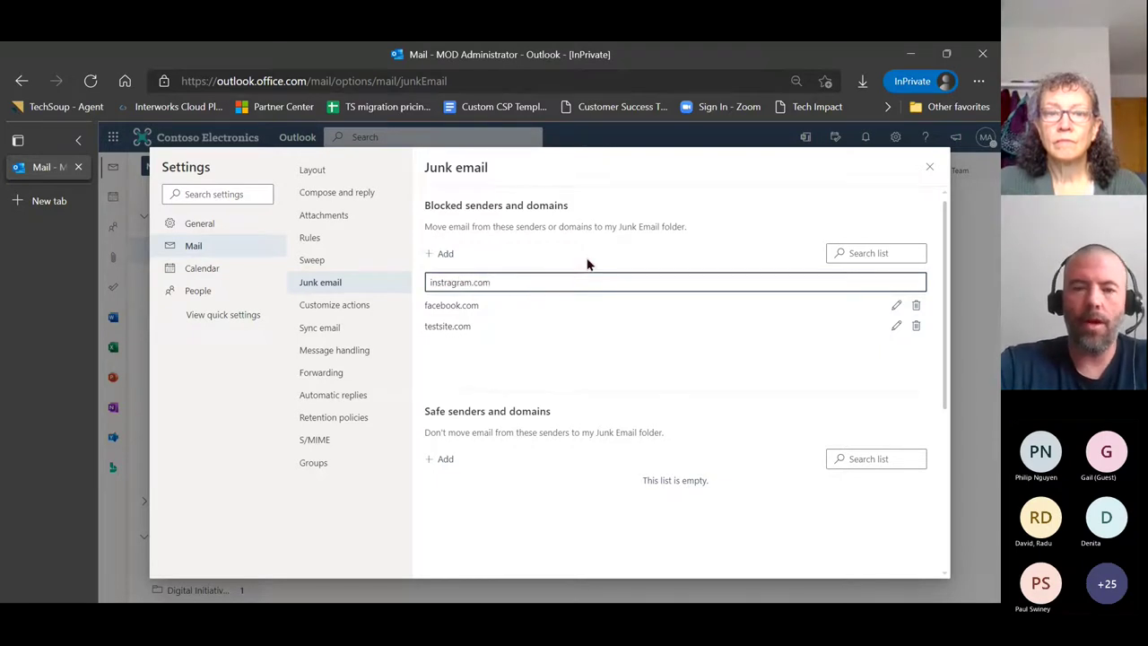
key(Return)
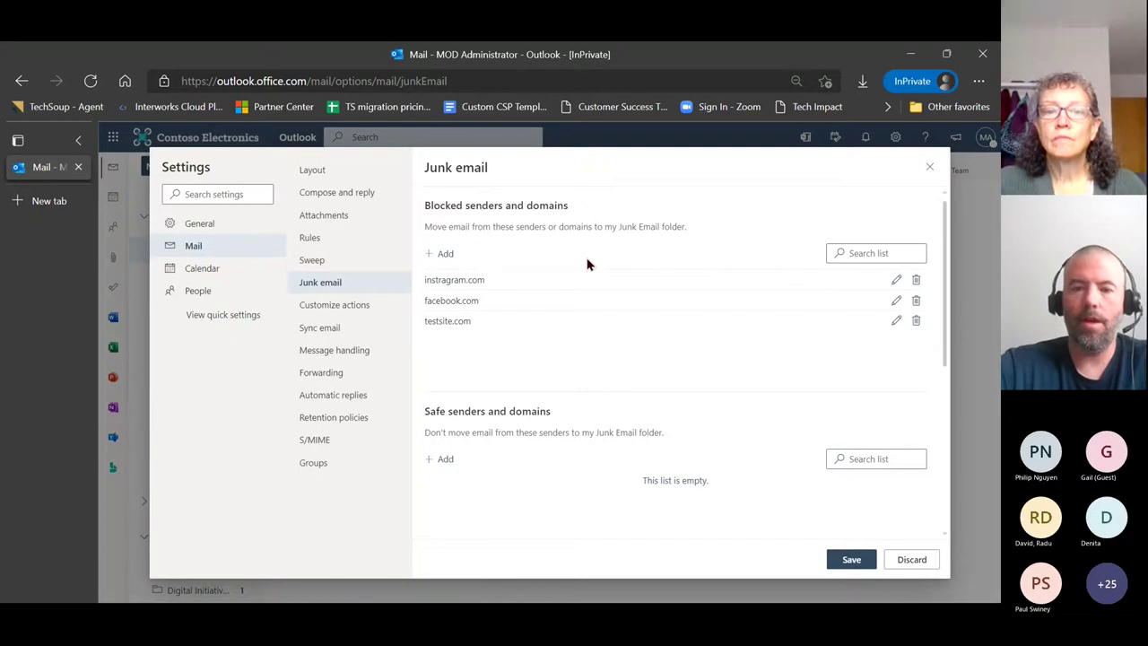
click(852, 560)
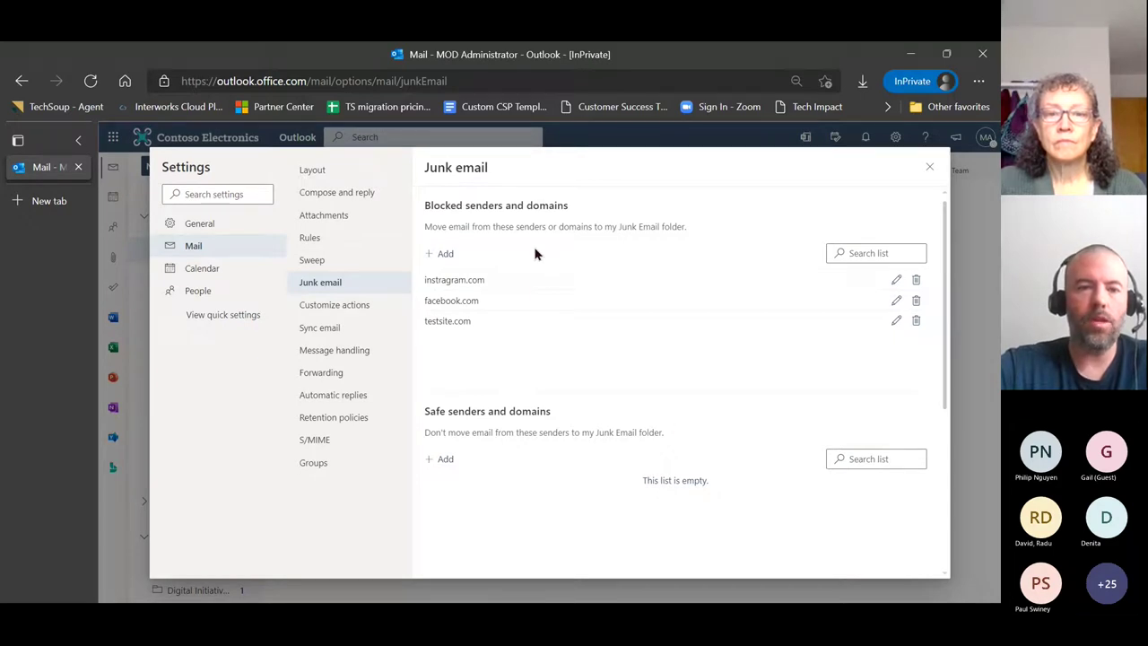
- Open the Customize actions mail settings and switch the Move to a folder quick action off and back on to identify its icon
click(361, 307)
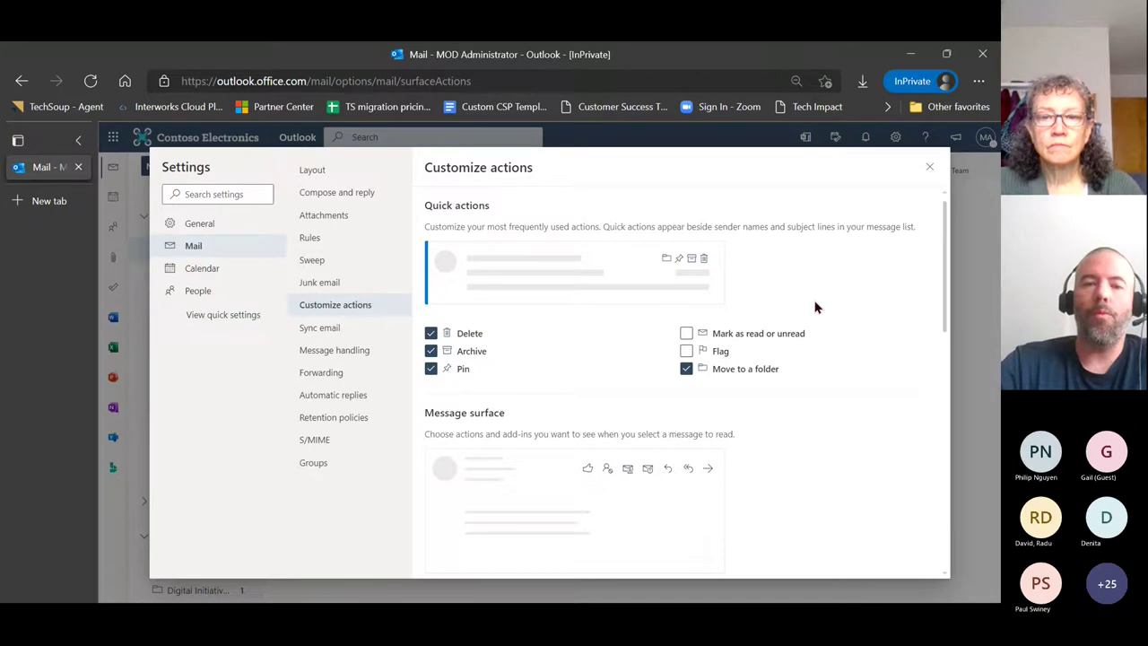
scroll(812, 307, down, 1)
scroll(814, 307, down, 10)
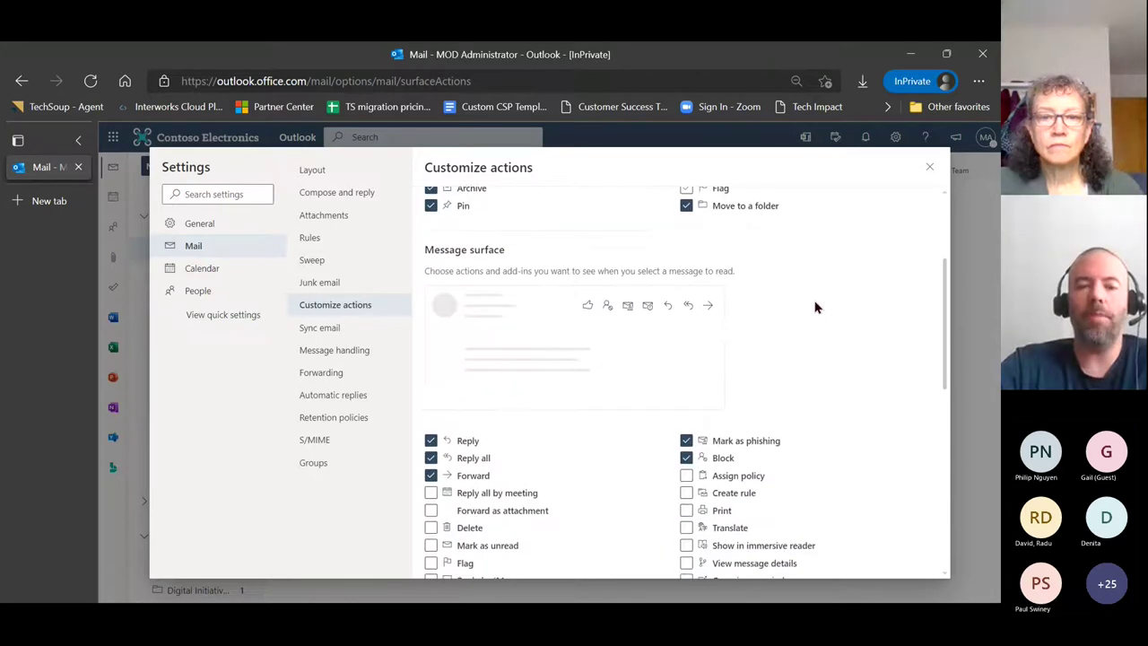
scroll(814, 308, up, 10)
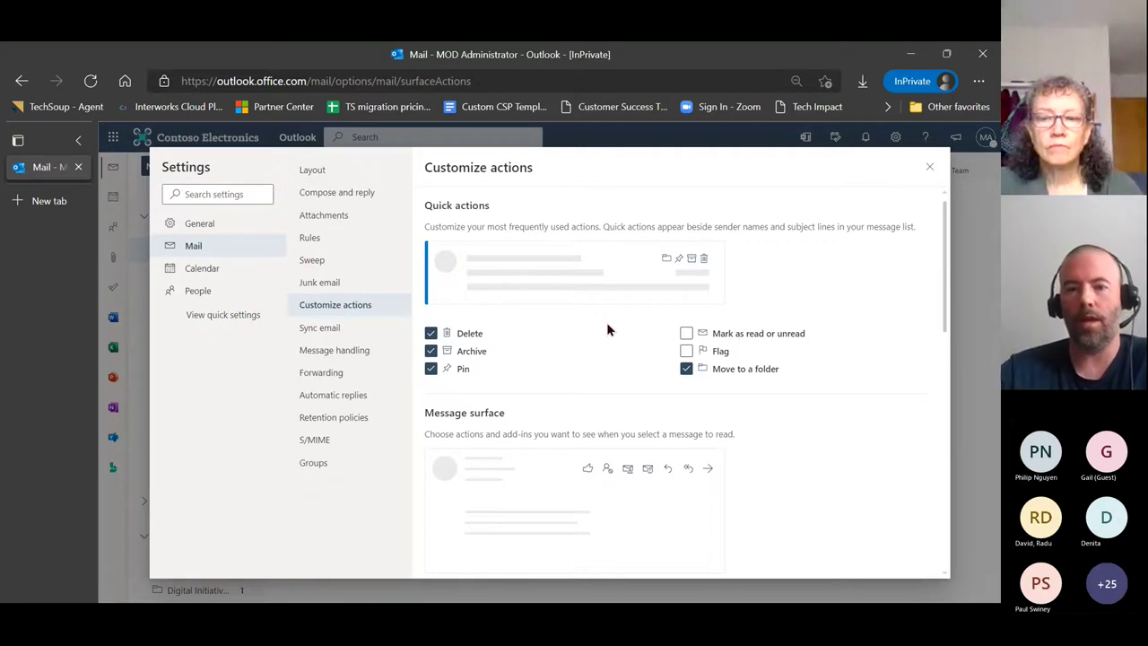
click(686, 369)
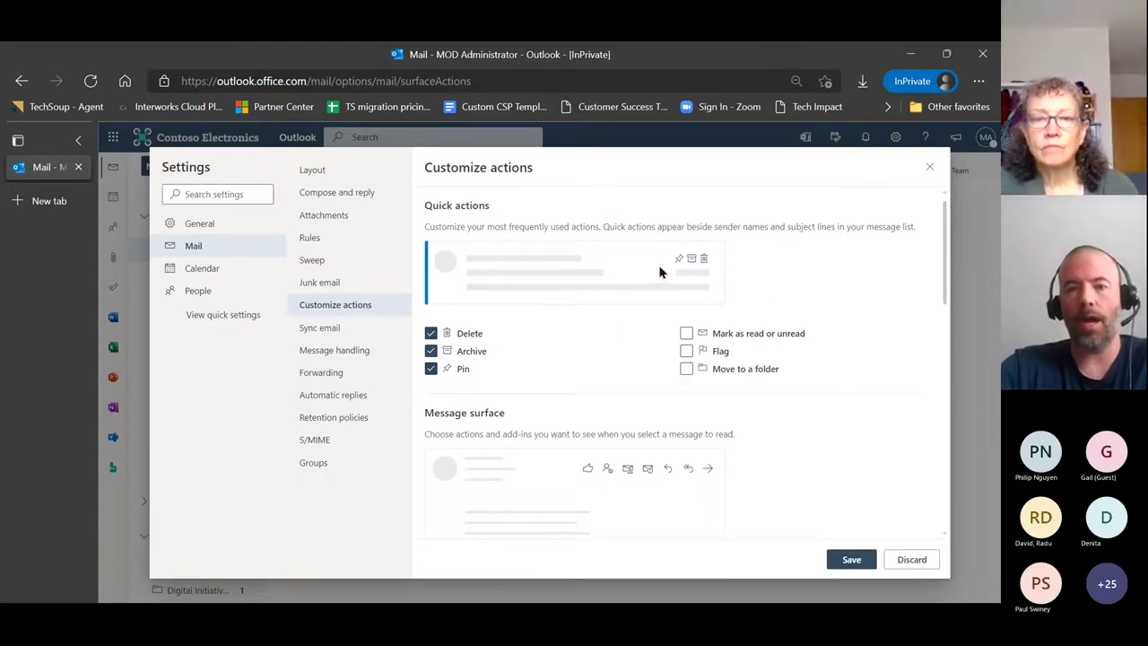
click(685, 370)
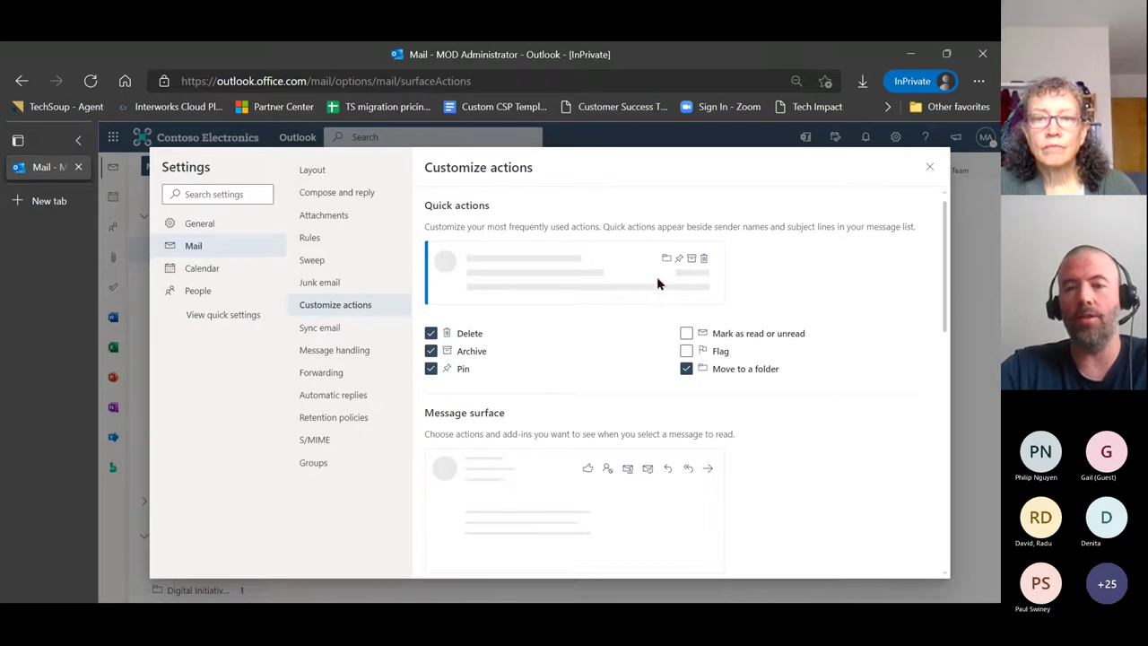
- Examine the quick actions and message surface options, switching Mark as phishing off and back on to identify its icon
scroll(776, 438, down, 1)
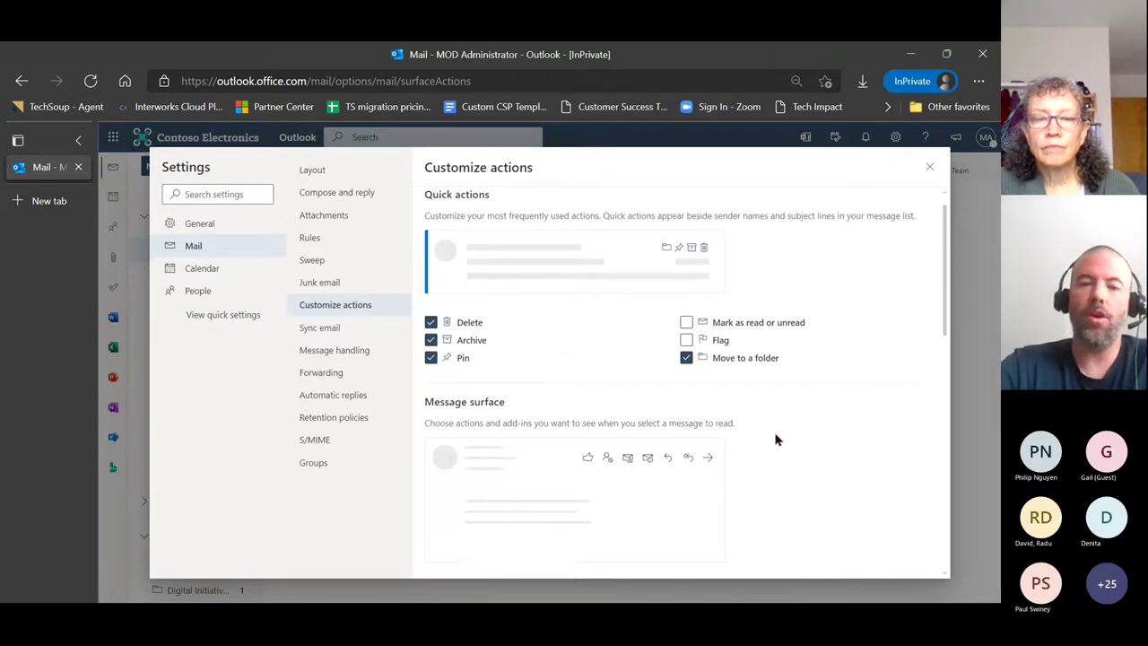
scroll(776, 438, down, 3)
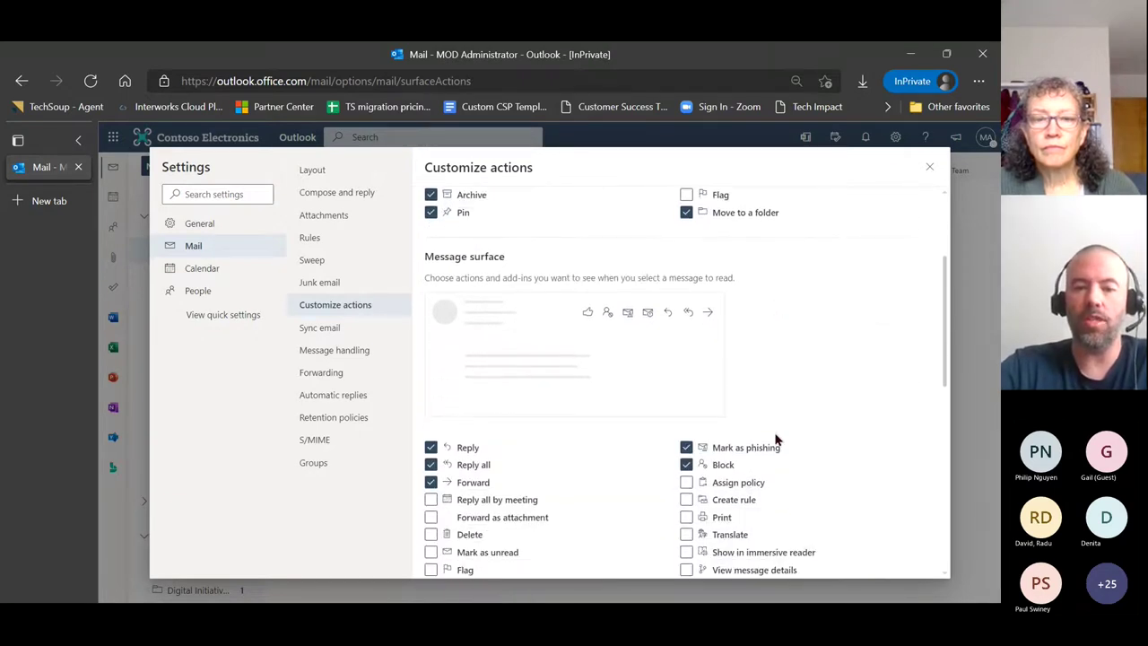
scroll(776, 438, down, 1)
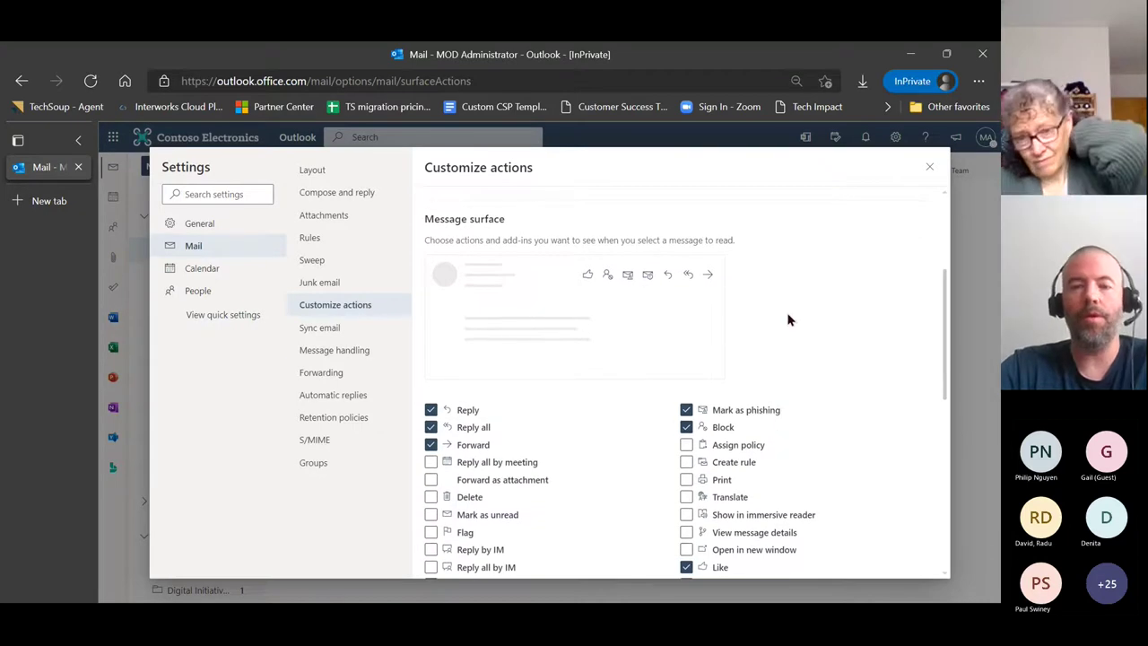
scroll(789, 320, up, 4)
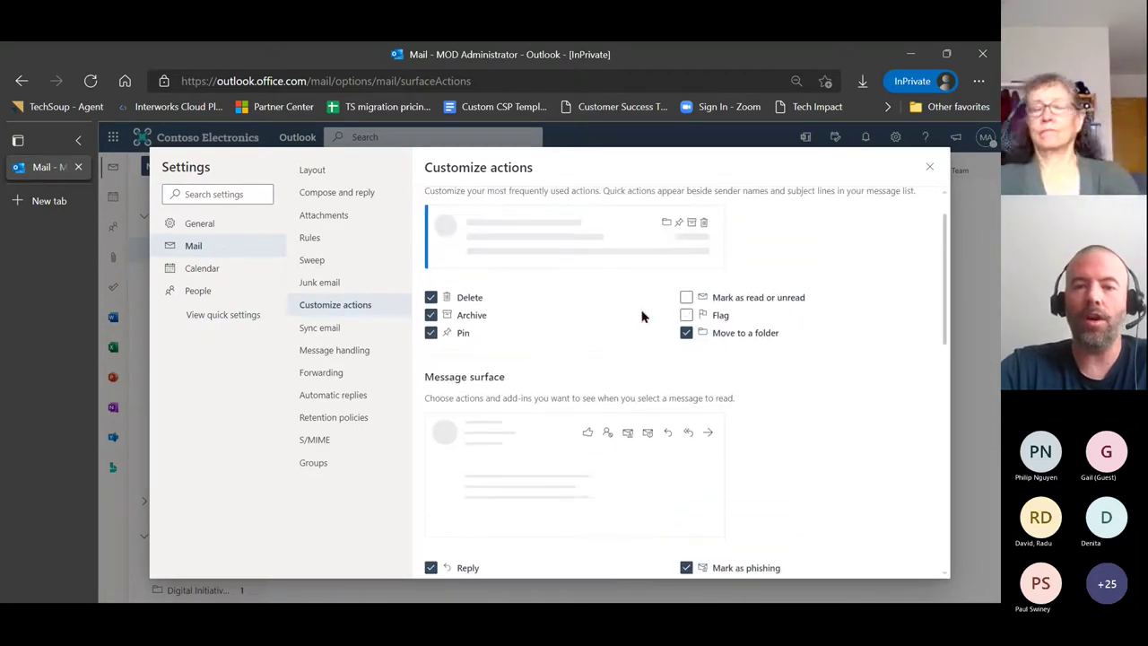
scroll(642, 316, up, 1)
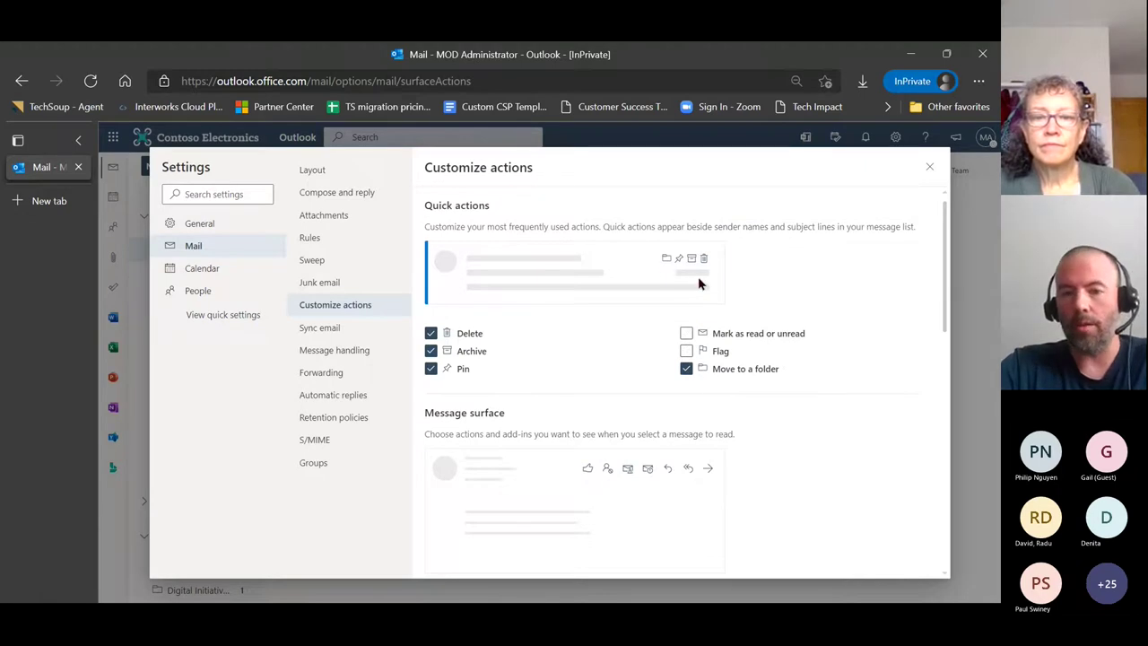
scroll(848, 390, down, 2)
scroll(848, 389, down, 3)
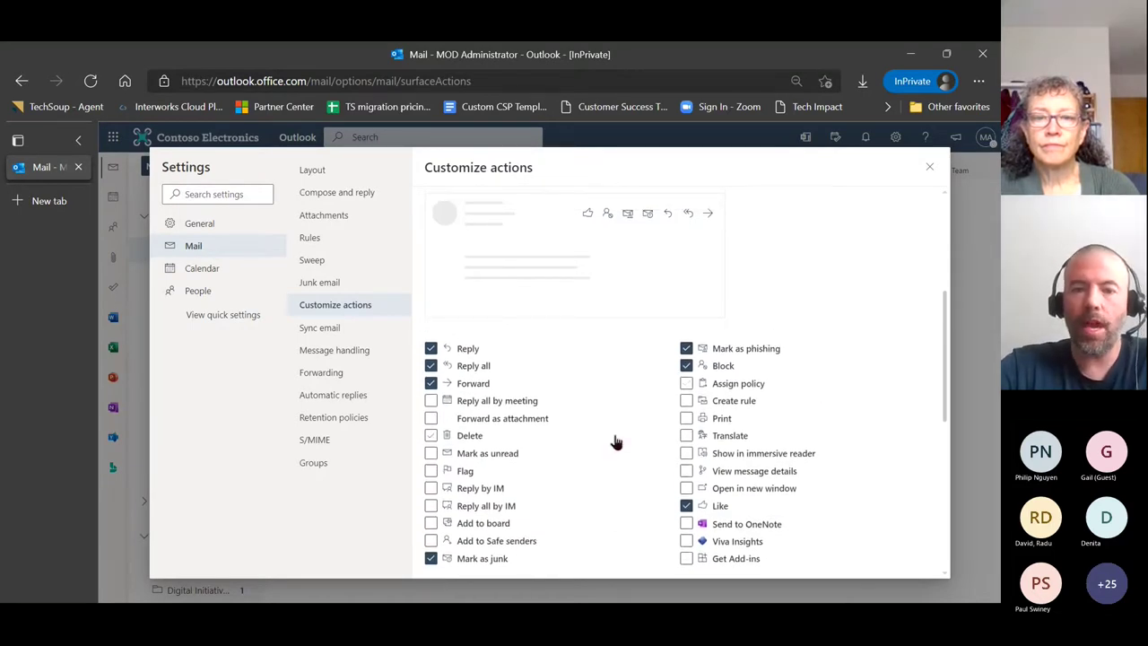
scroll(615, 441, up, 2)
scroll(615, 441, down, 1)
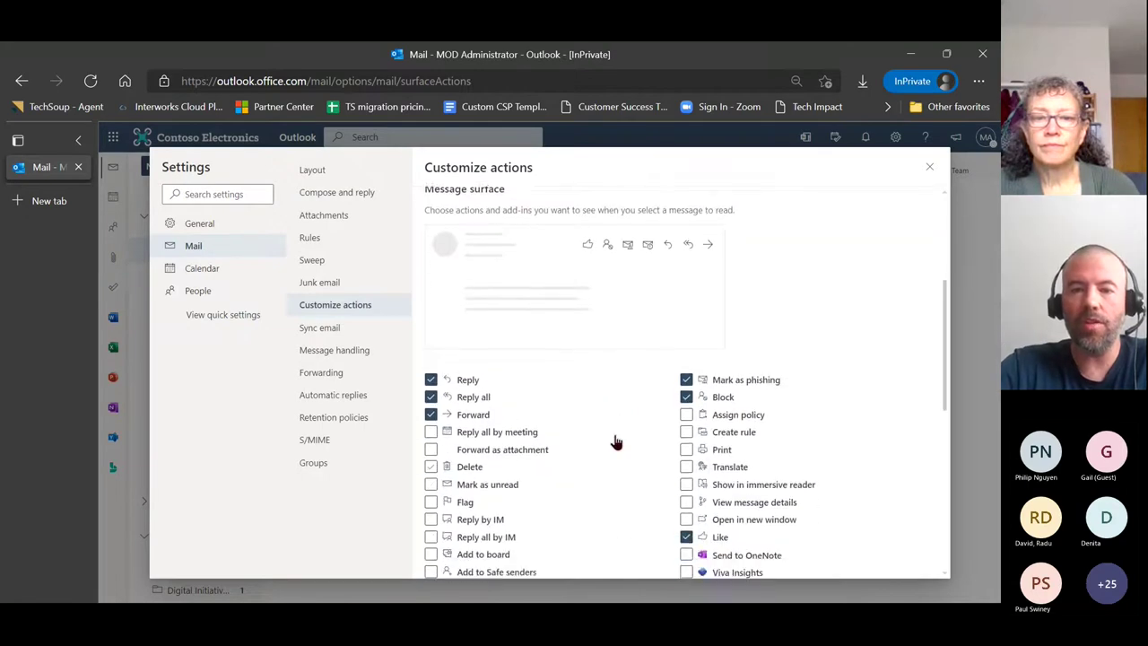
scroll(615, 441, down, 1)
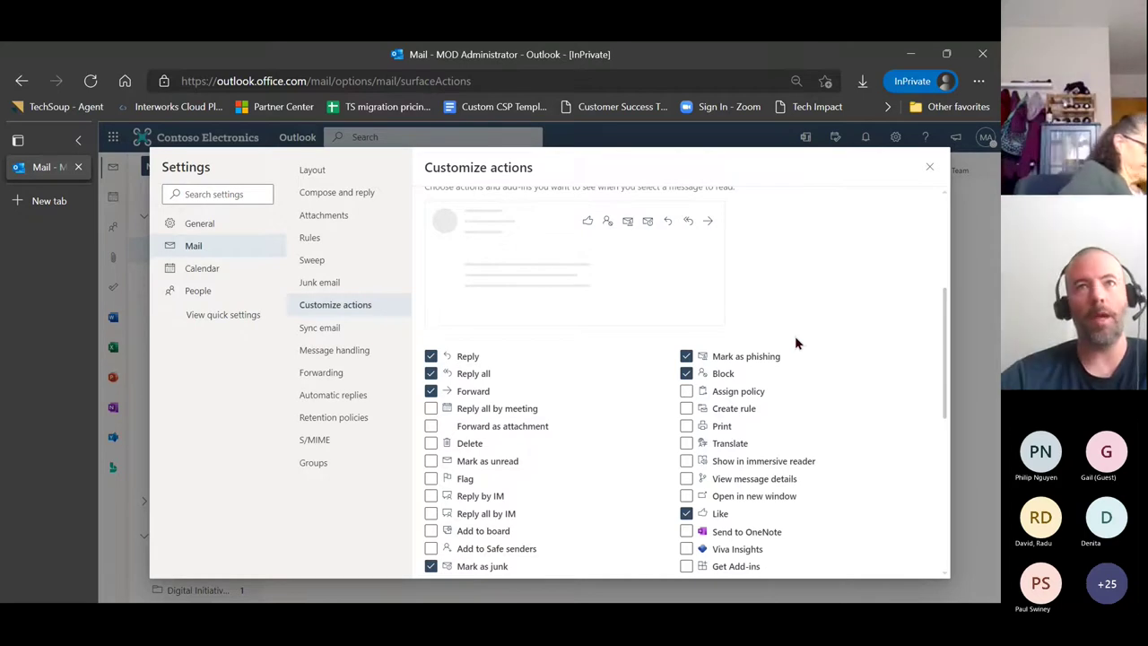
click(686, 357)
click(686, 357)
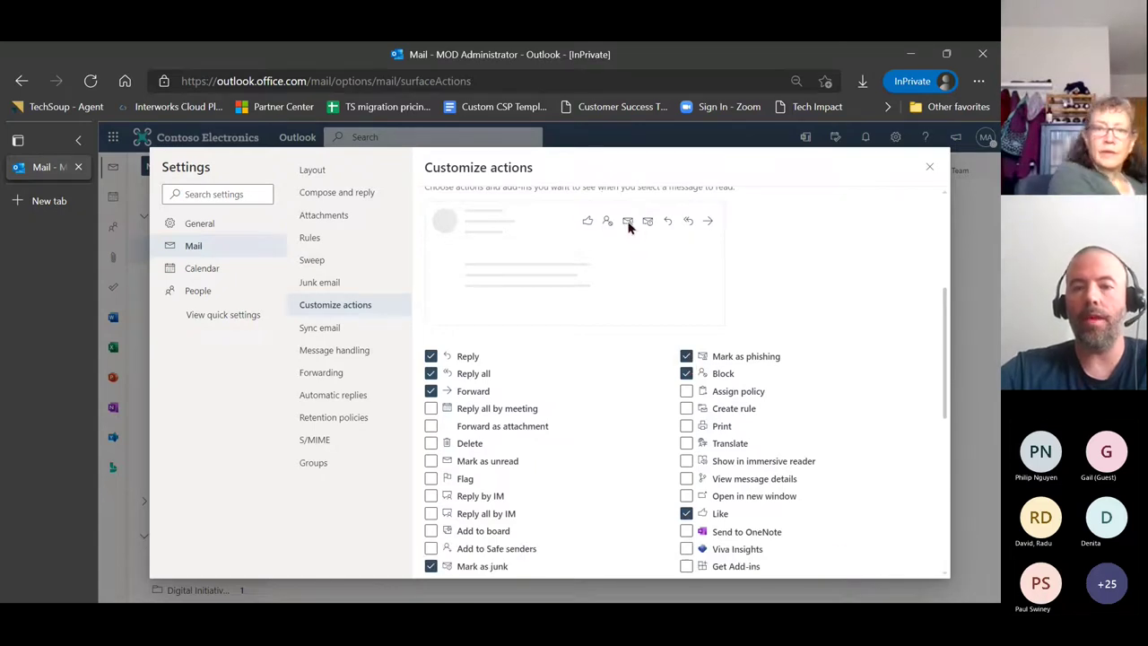
- Add the Poll action to the message compose toolbar and save the customized actions
scroll(854, 423, down, 3)
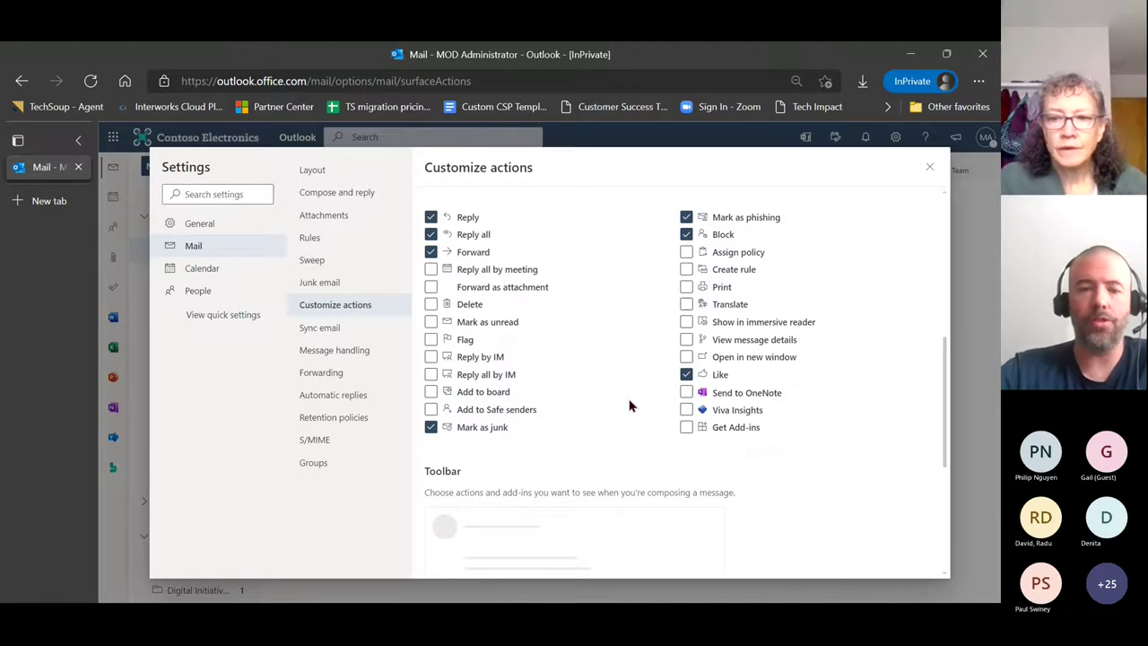
scroll(629, 406, down, 1)
scroll(629, 406, down, 3)
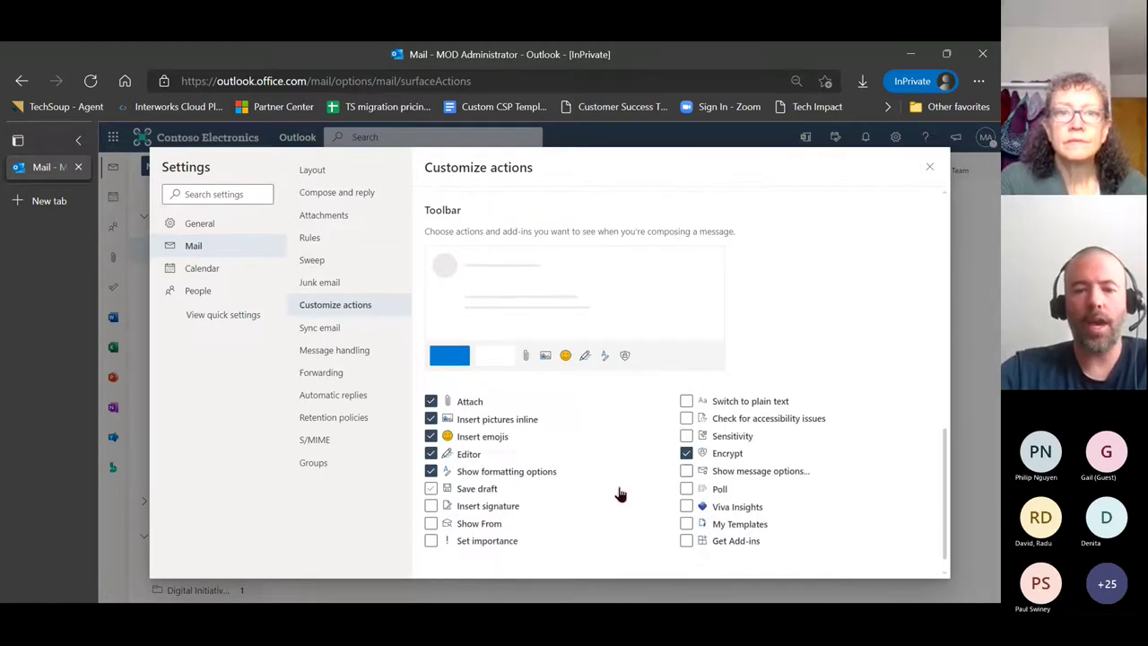
scroll(618, 494, down, 1)
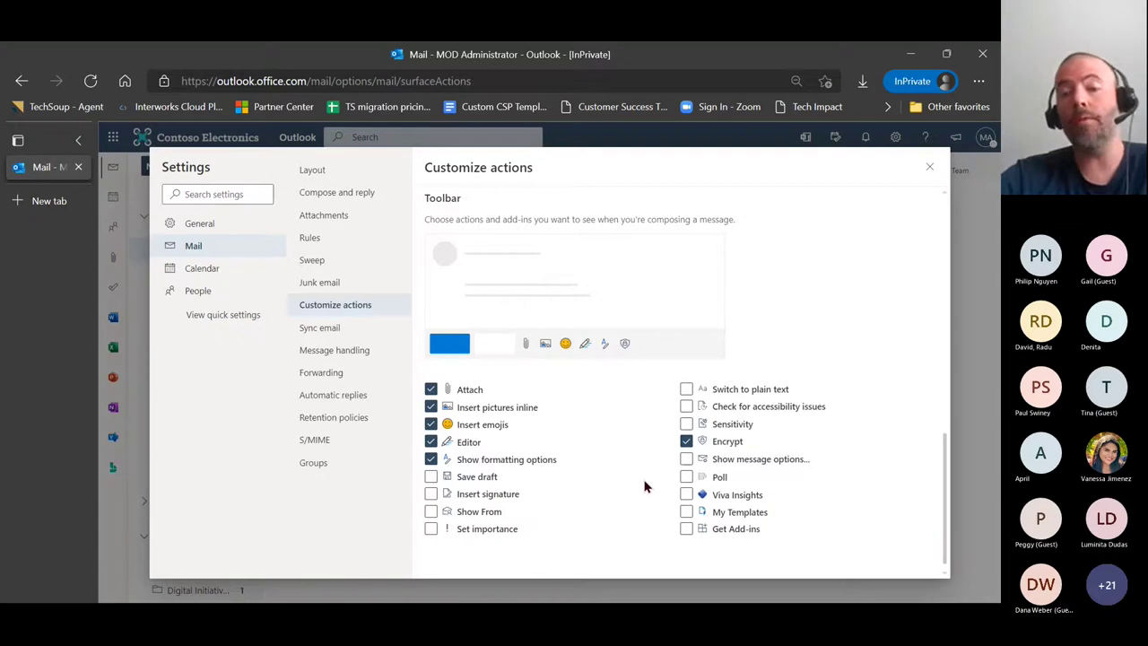
click(686, 477)
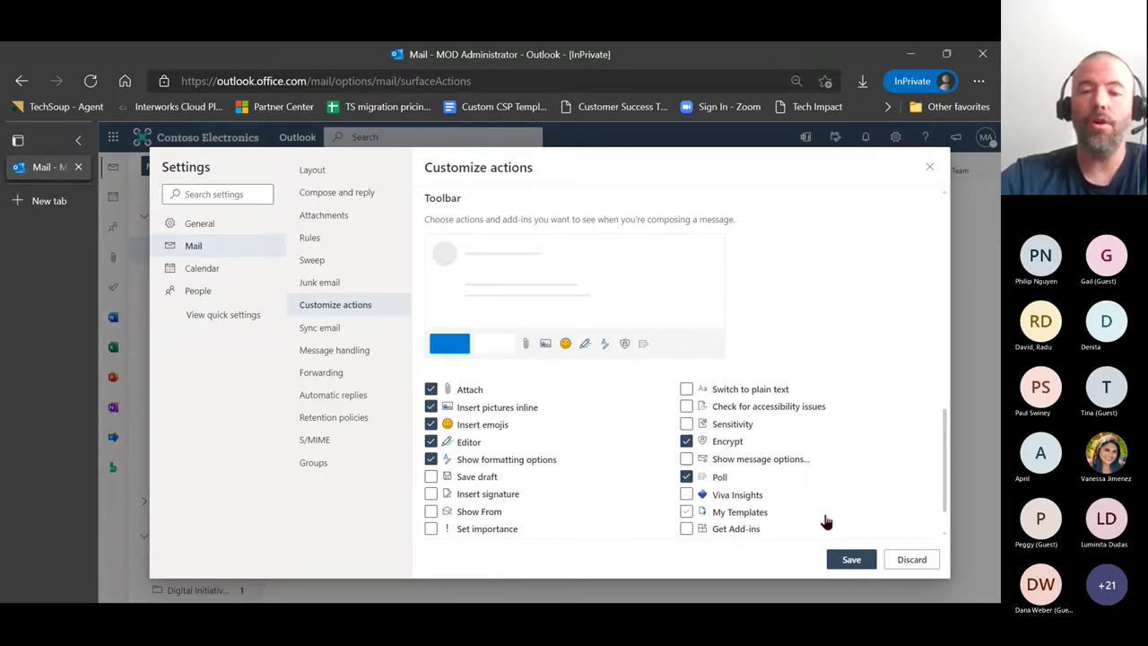
click(848, 559)
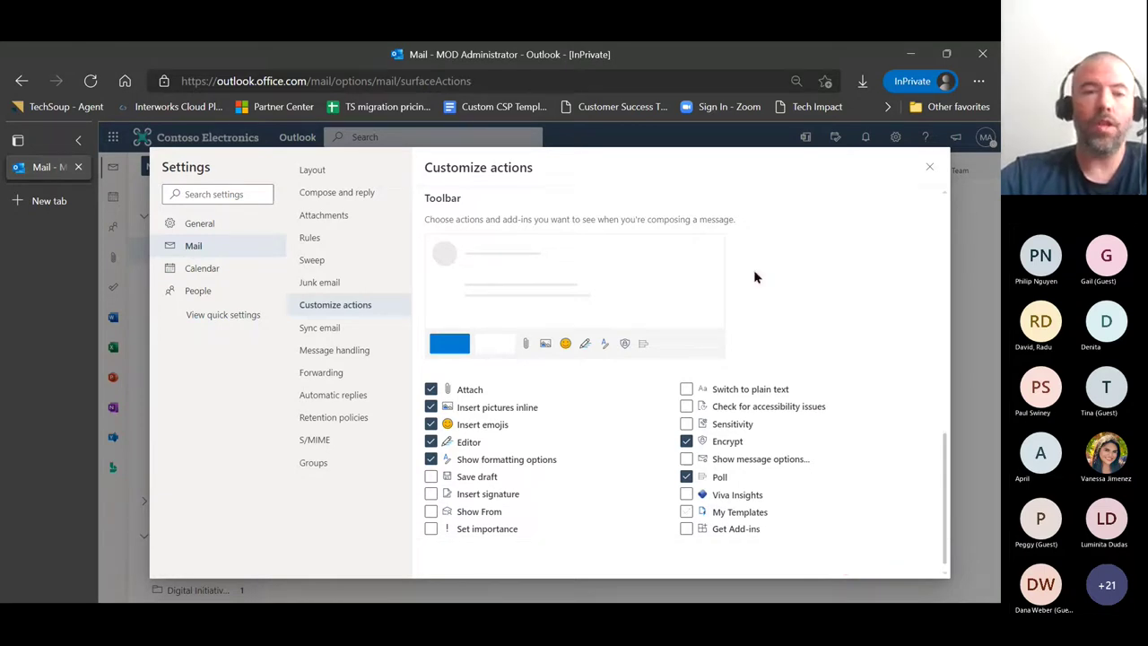
- Review the Compose and reply settings, from email signatures and message format through undo send, suggested replies and text predictions
click(362, 198)
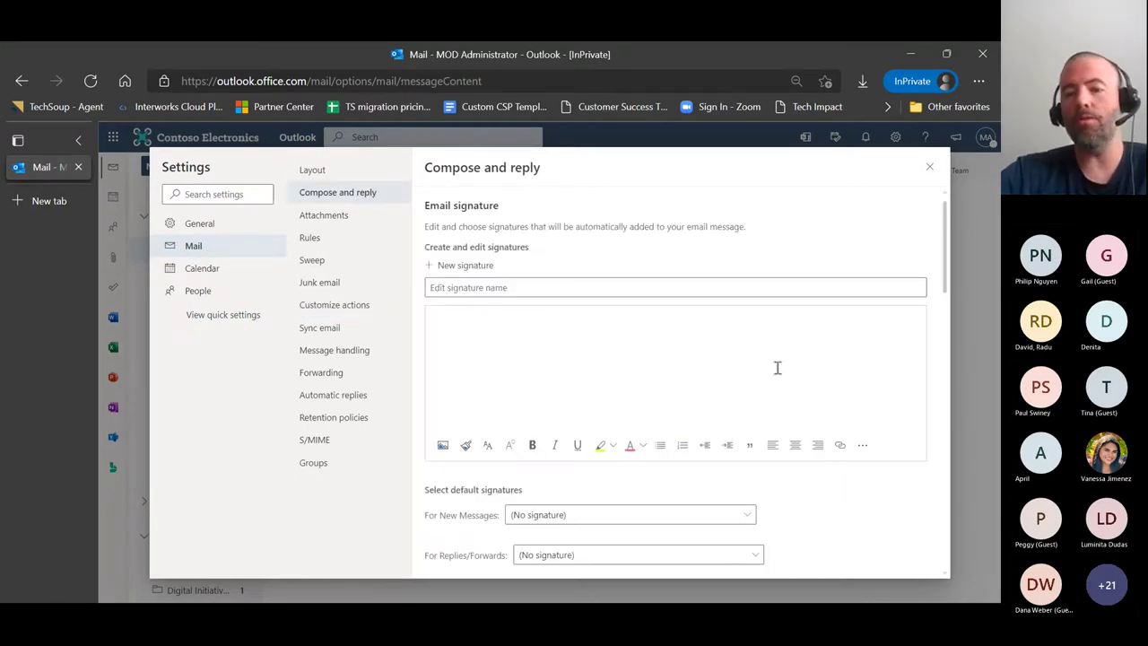
scroll(840, 498, down, 2)
scroll(840, 497, down, 4)
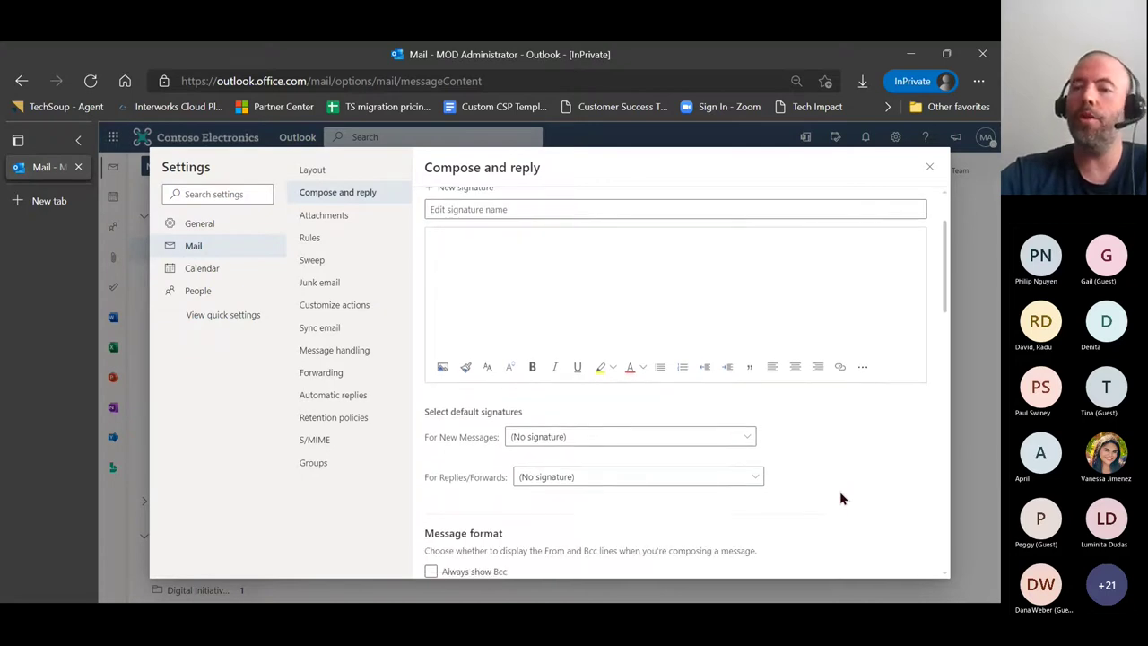
scroll(840, 497, down, 6)
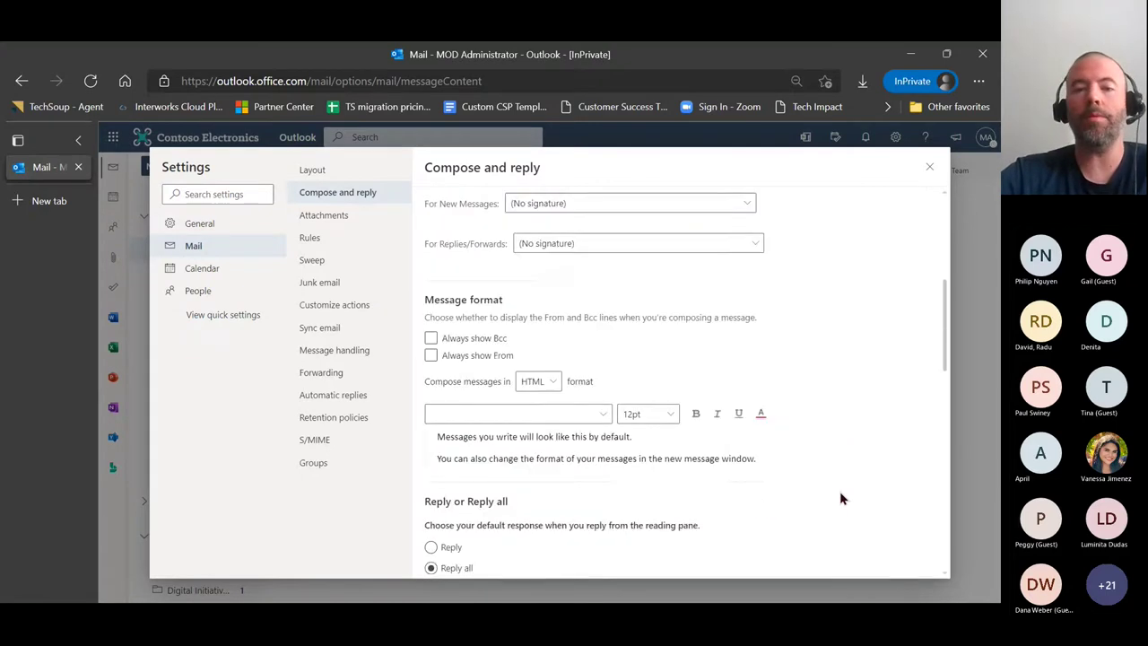
scroll(840, 498, down, 2)
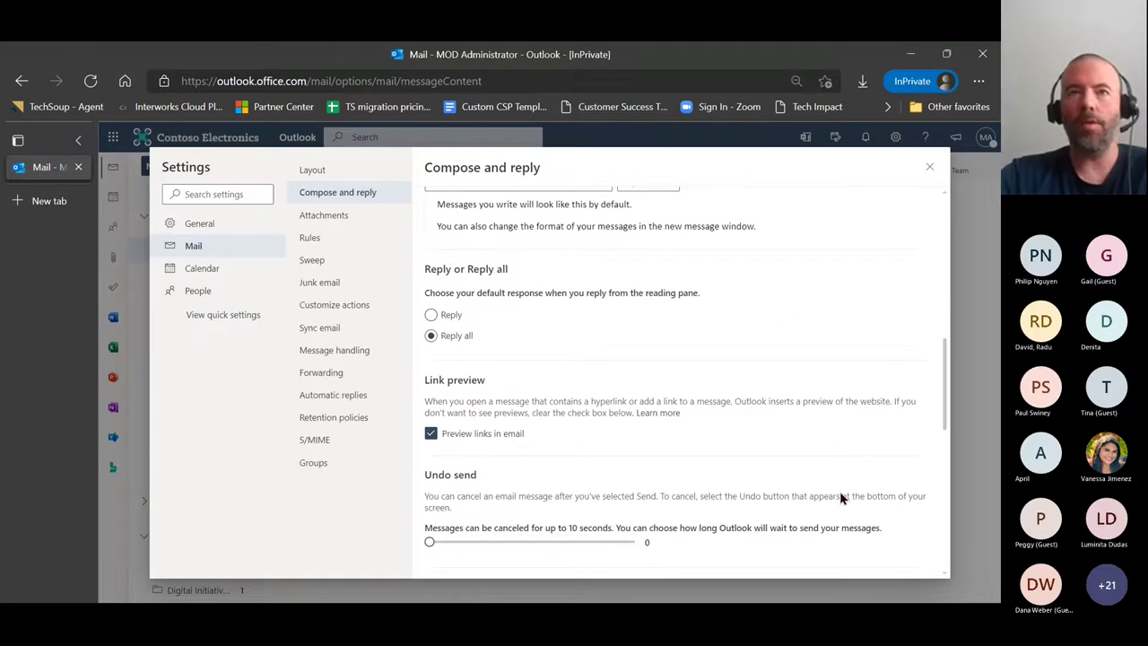
scroll(840, 497, down, 1)
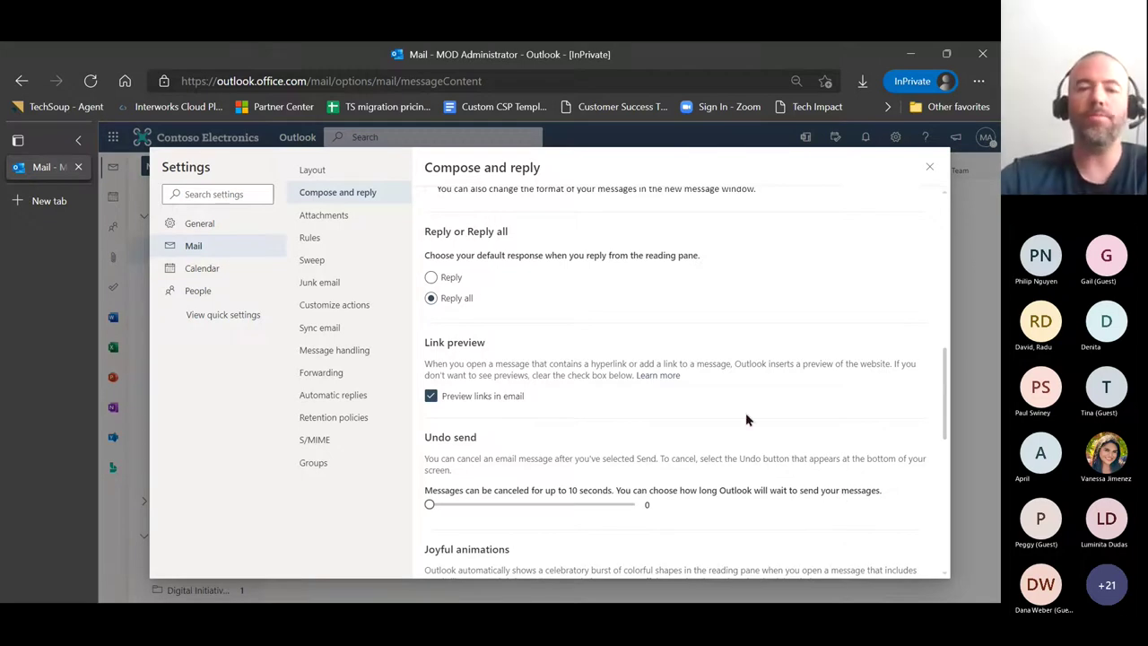
scroll(745, 414, down, 7)
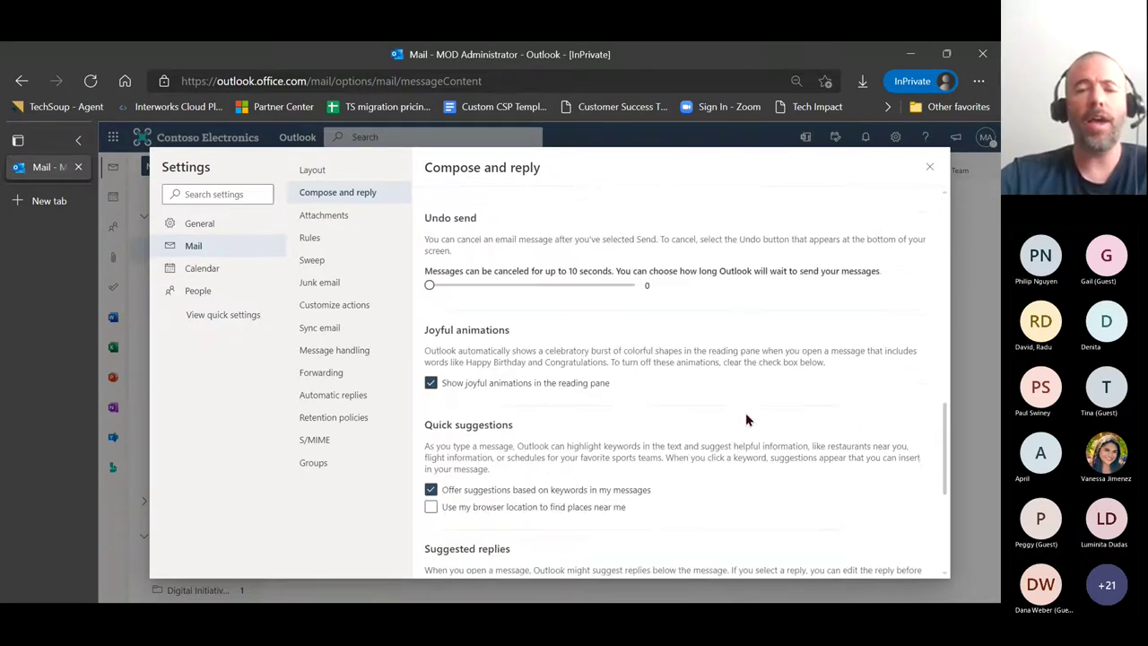
scroll(745, 418, down, 2)
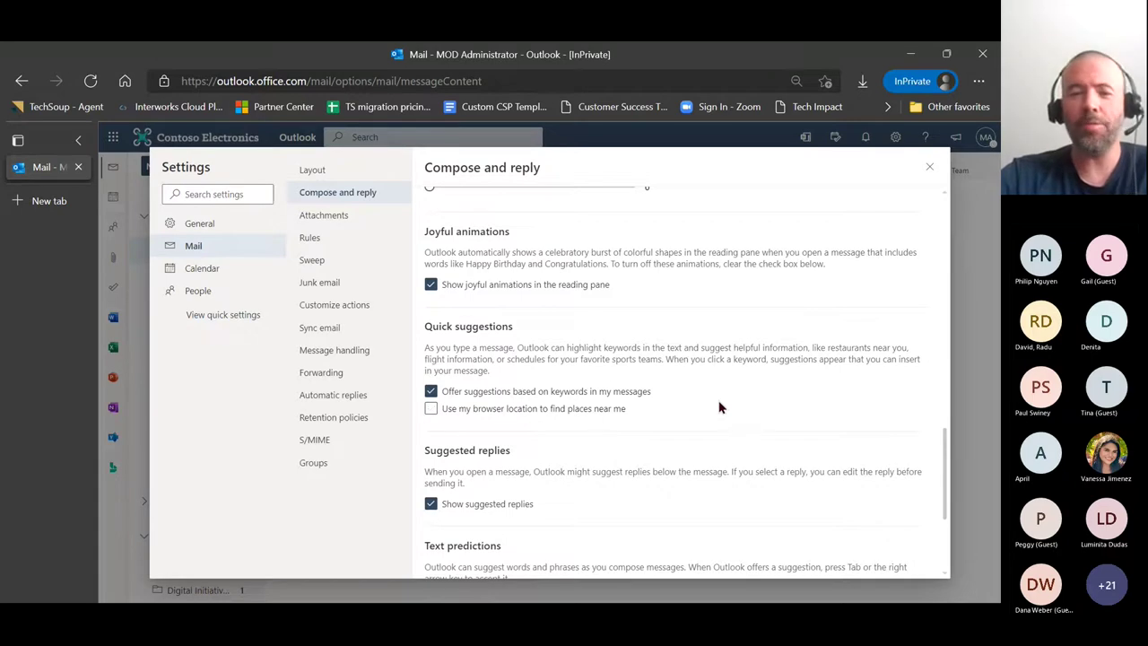
scroll(718, 407, down, 5)
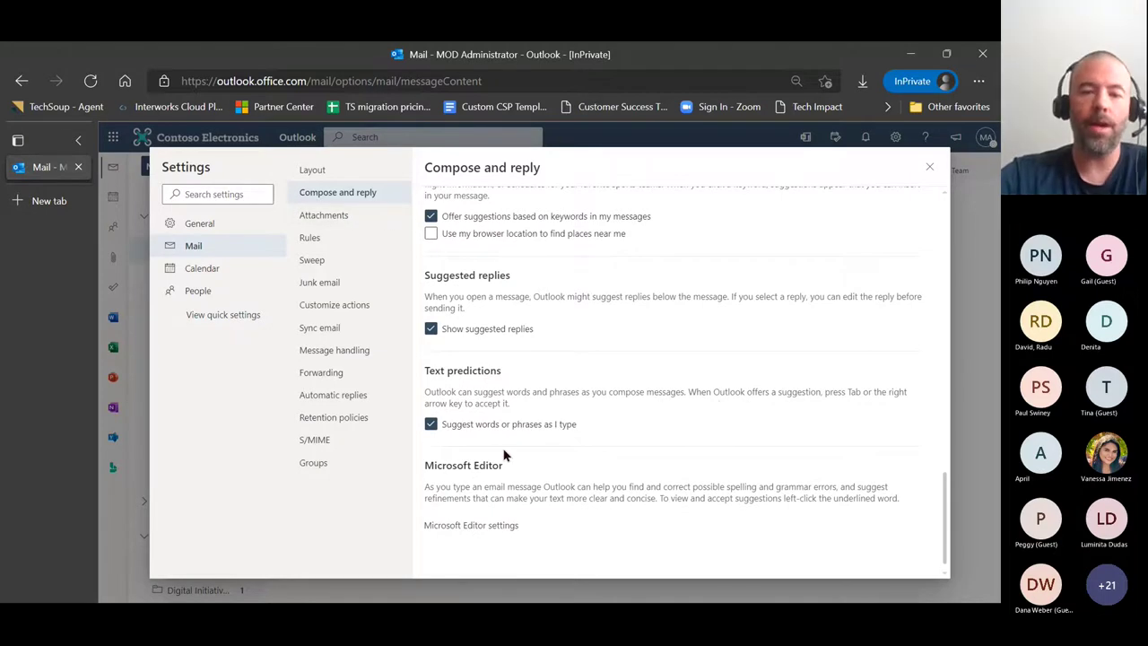
- Open the Microsoft Editor settings and examine the spelling and grammar corrections and the list of writing refinements
click(475, 526)
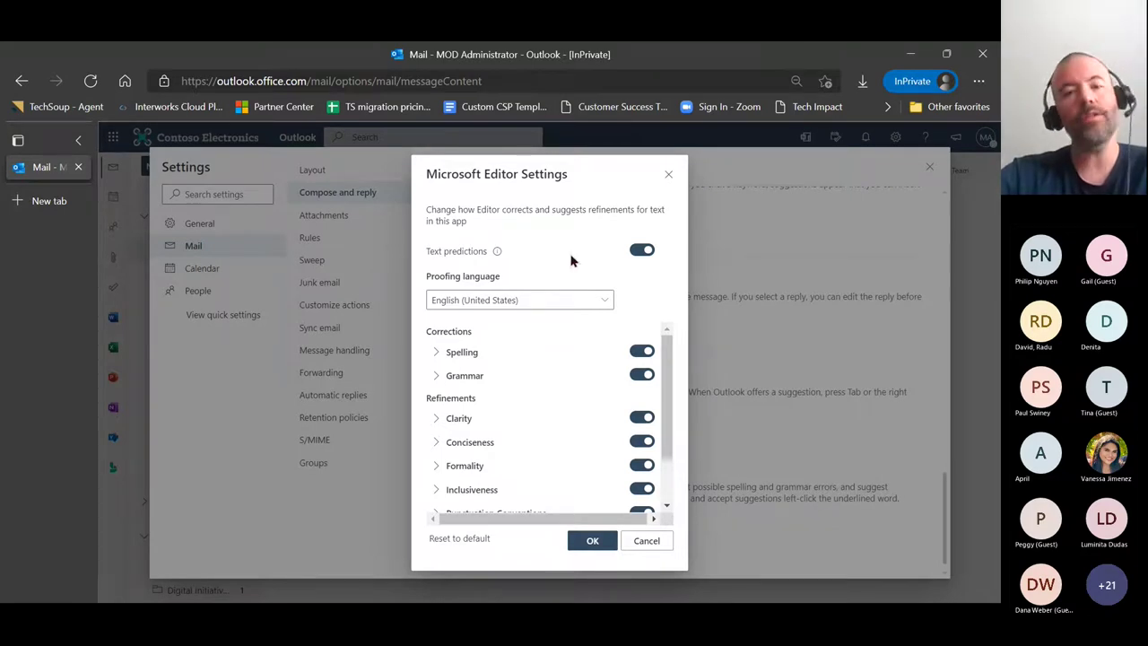
scroll(570, 370, down, 3)
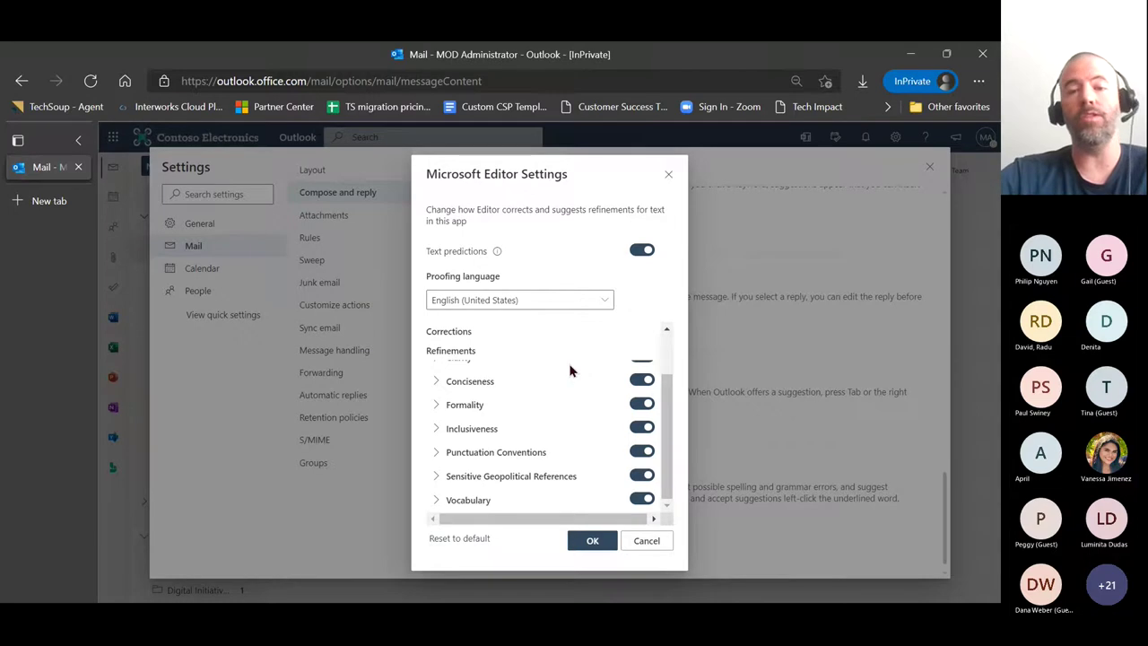
scroll(570, 370, up, 3)
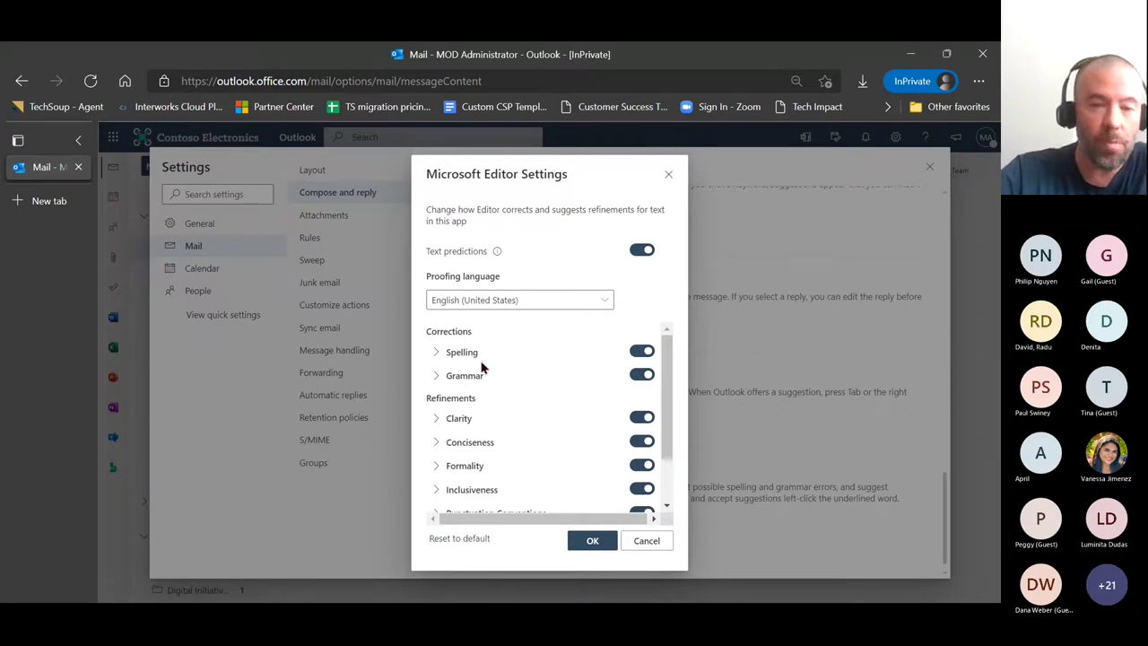
scroll(543, 403, down, 3)
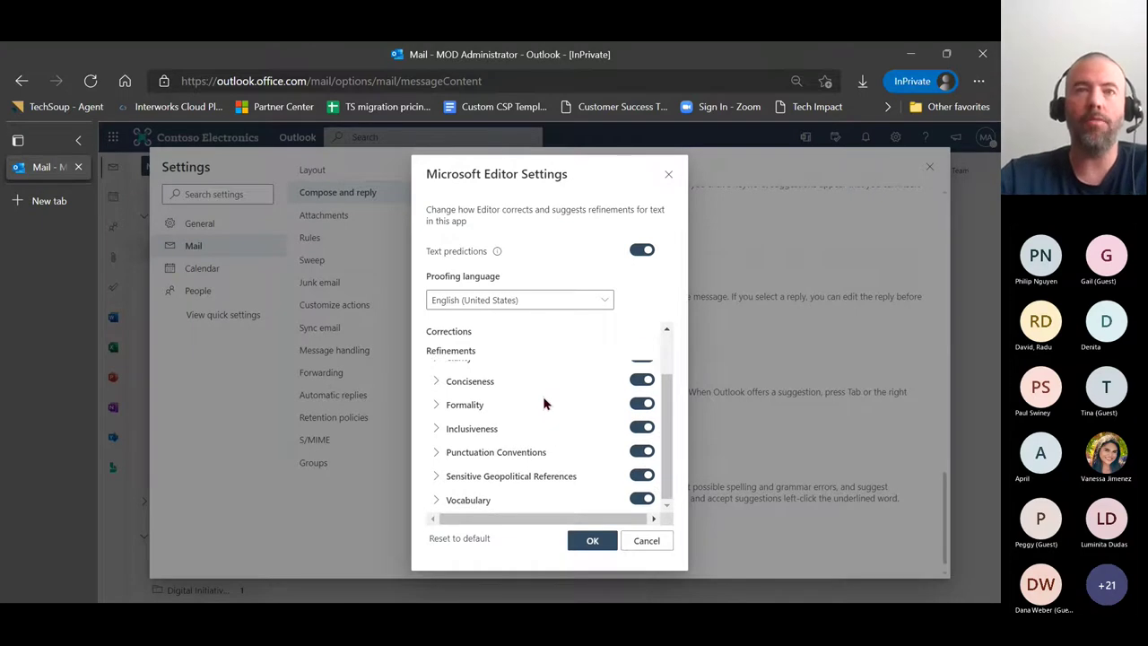
scroll(543, 403, up, 1)
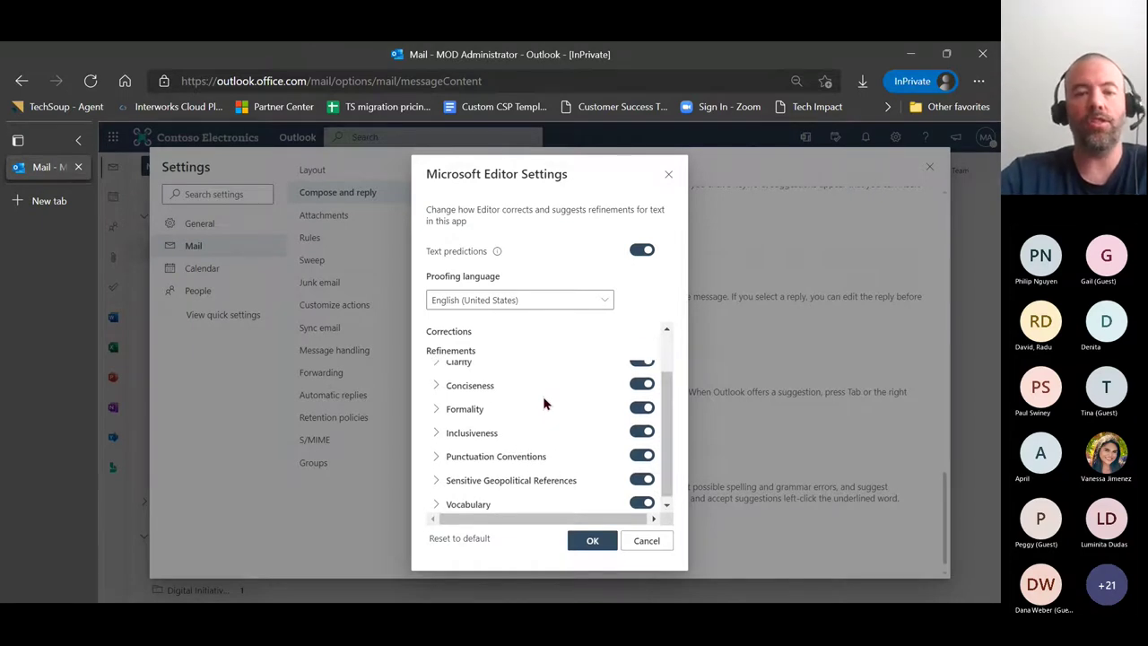
scroll(543, 403, up, 1)
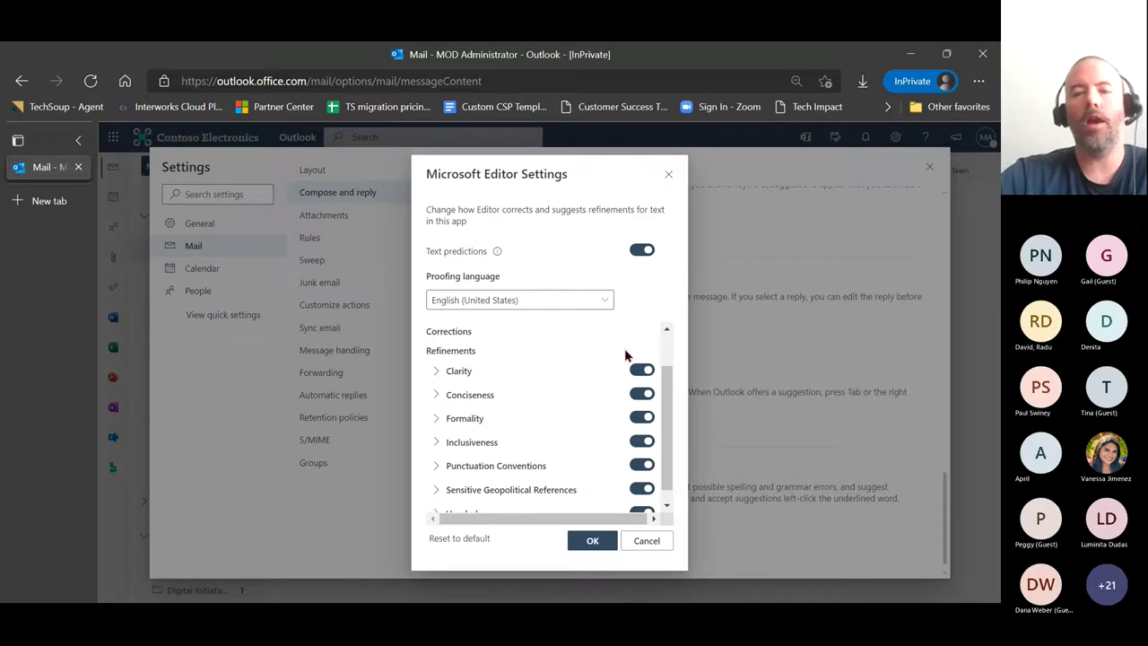
scroll(565, 391, down, 1)
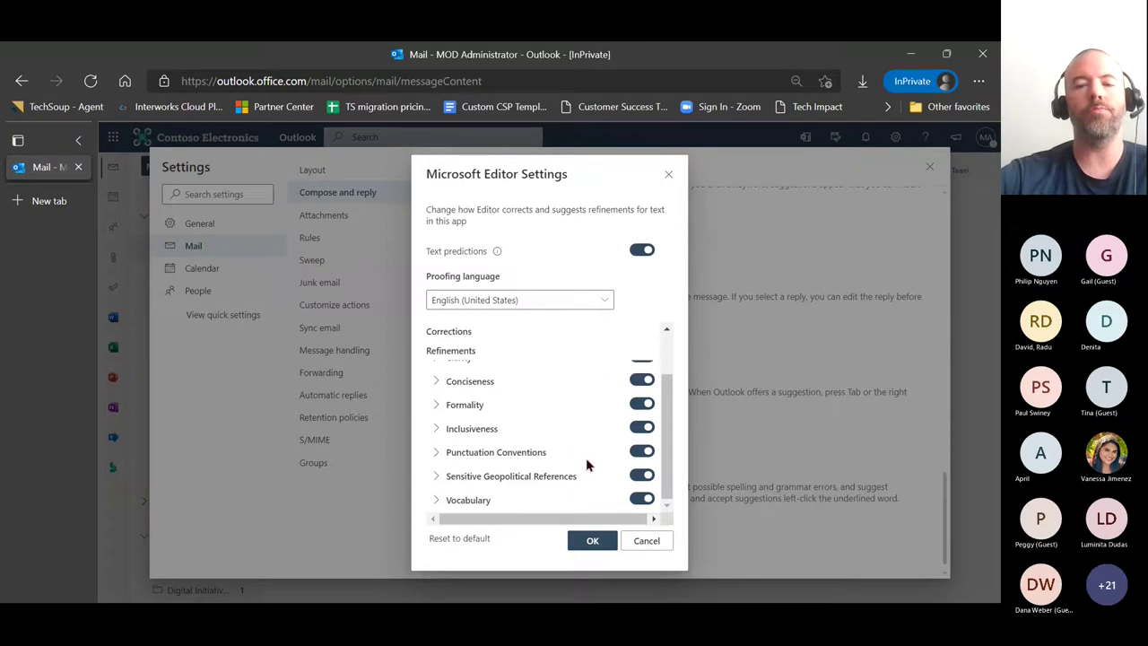
- Examine the Inclusiveness refinement options, accept the Microsoft Editor settings and close the mail settings
click(436, 432)
scroll(535, 448, down, 1)
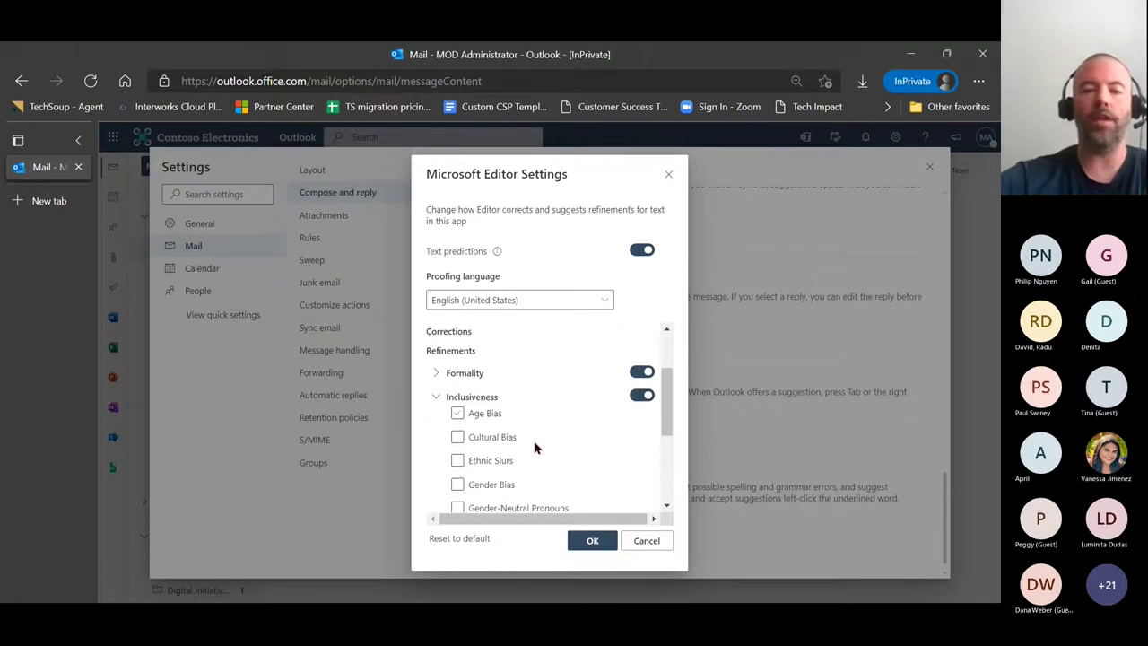
scroll(535, 448, down, 1)
scroll(512, 413, up, 1)
click(512, 414)
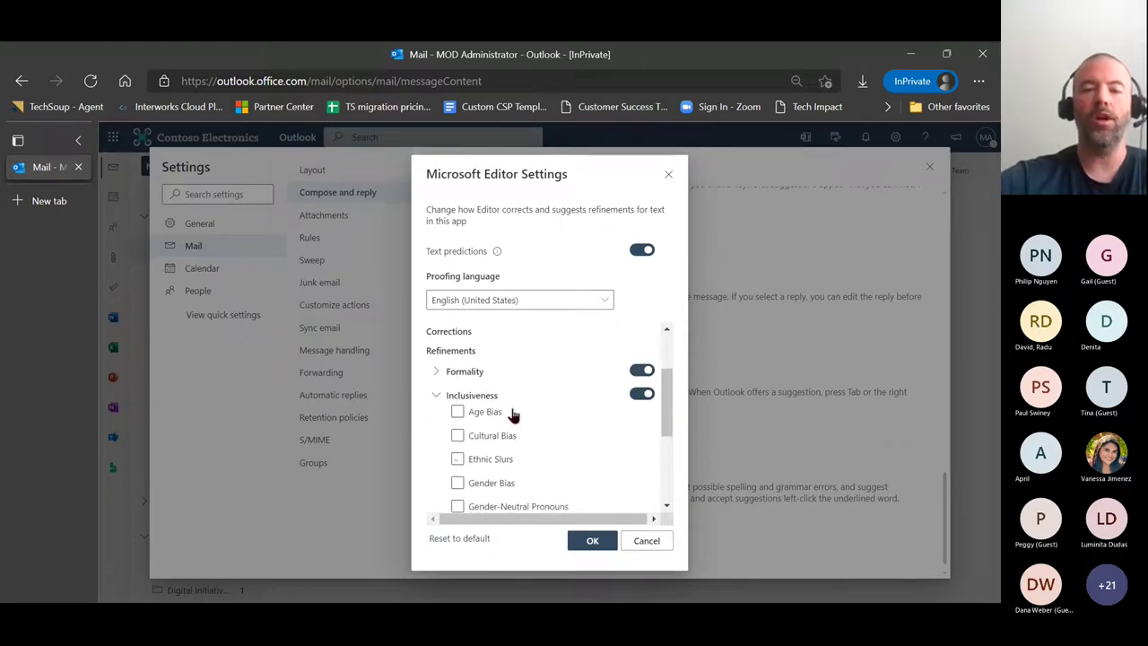
scroll(538, 425, down, 1)
click(534, 435)
scroll(546, 445, down, 2)
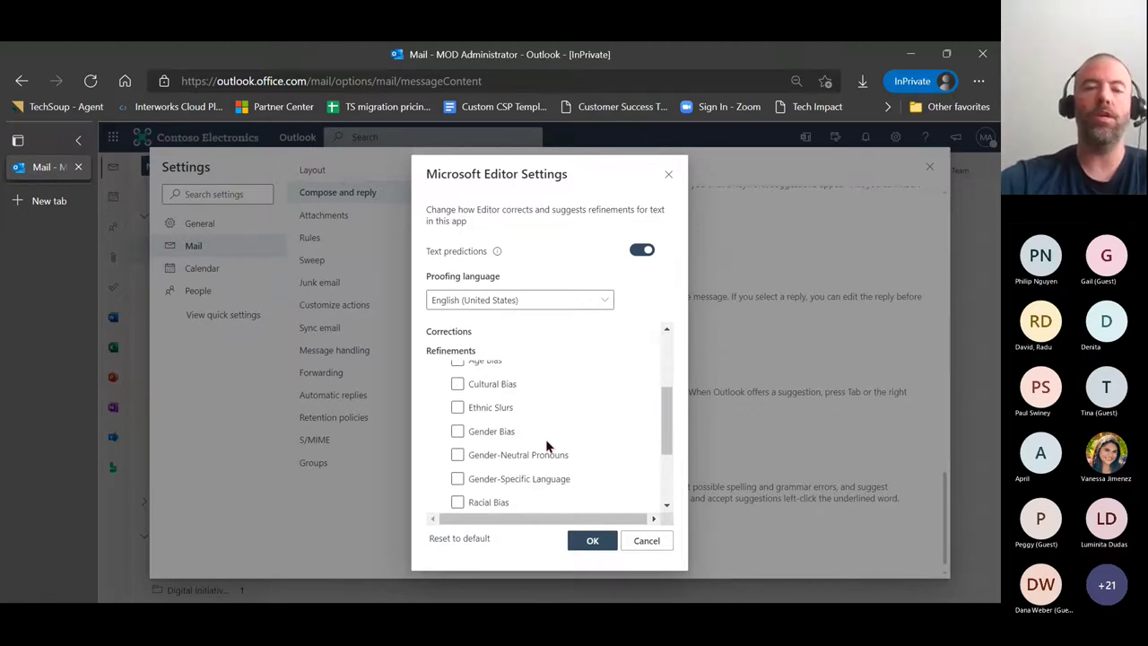
scroll(546, 443, down, 1)
scroll(545, 438, up, 4)
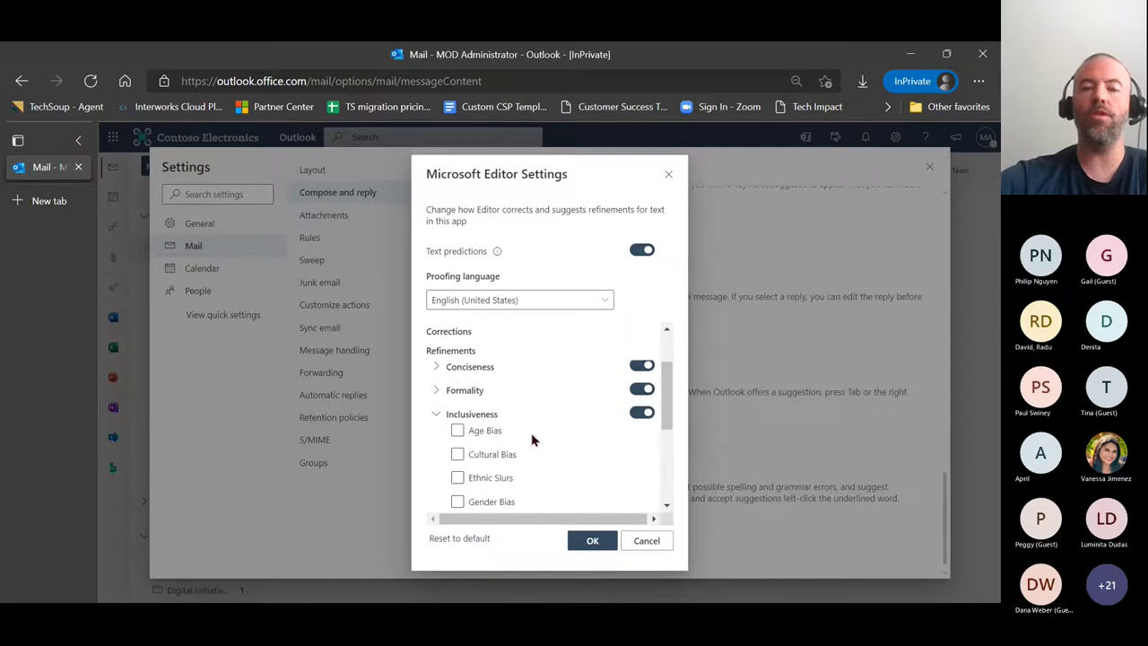
click(436, 414)
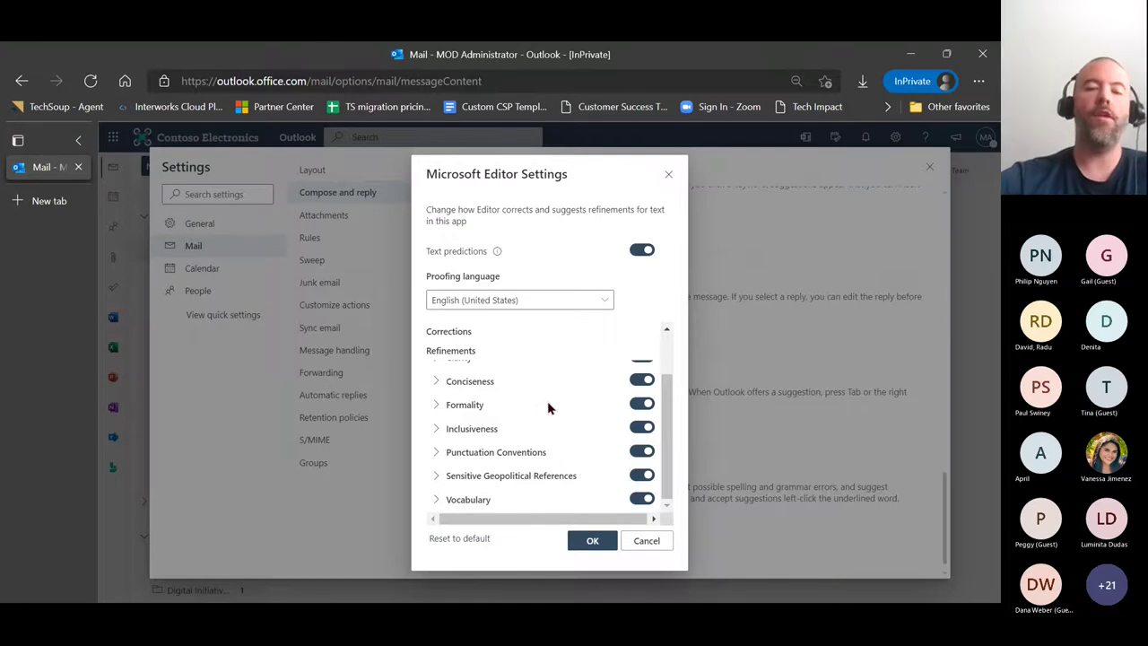
click(590, 543)
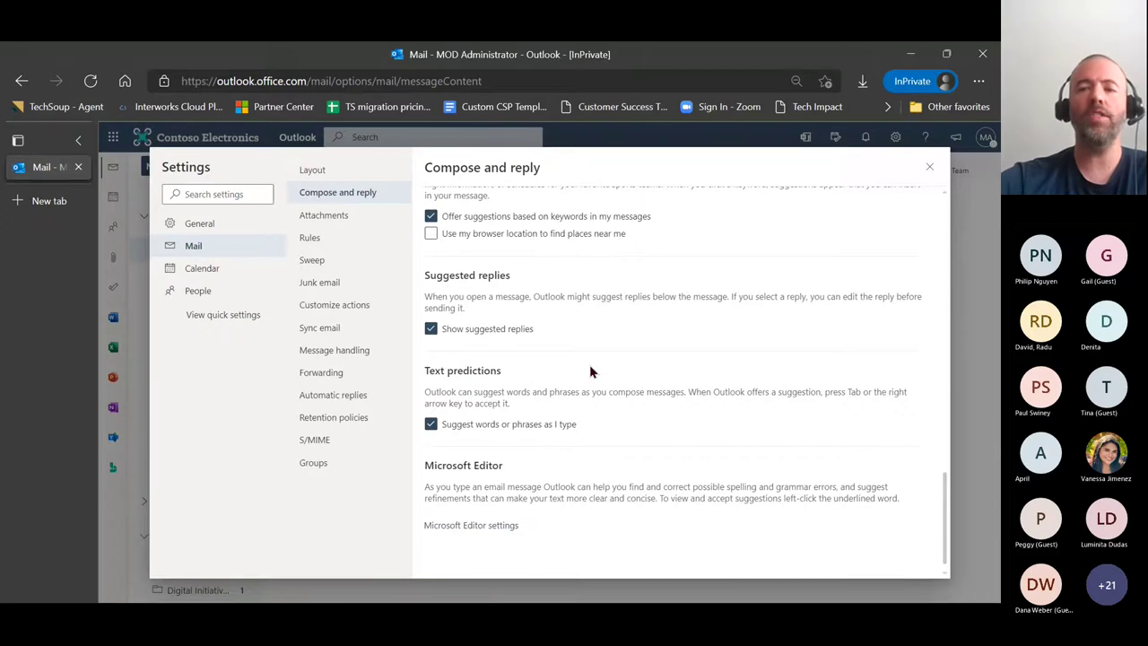
click(930, 168)
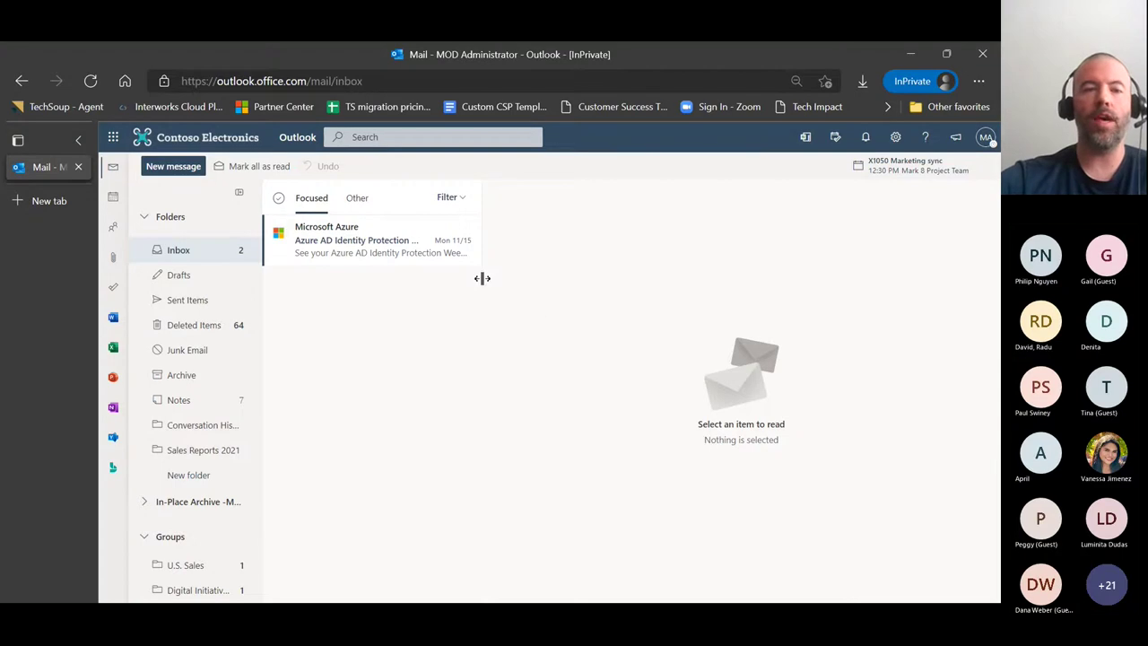
- Open the calendar and switch its view to the Conferences board
click(114, 207)
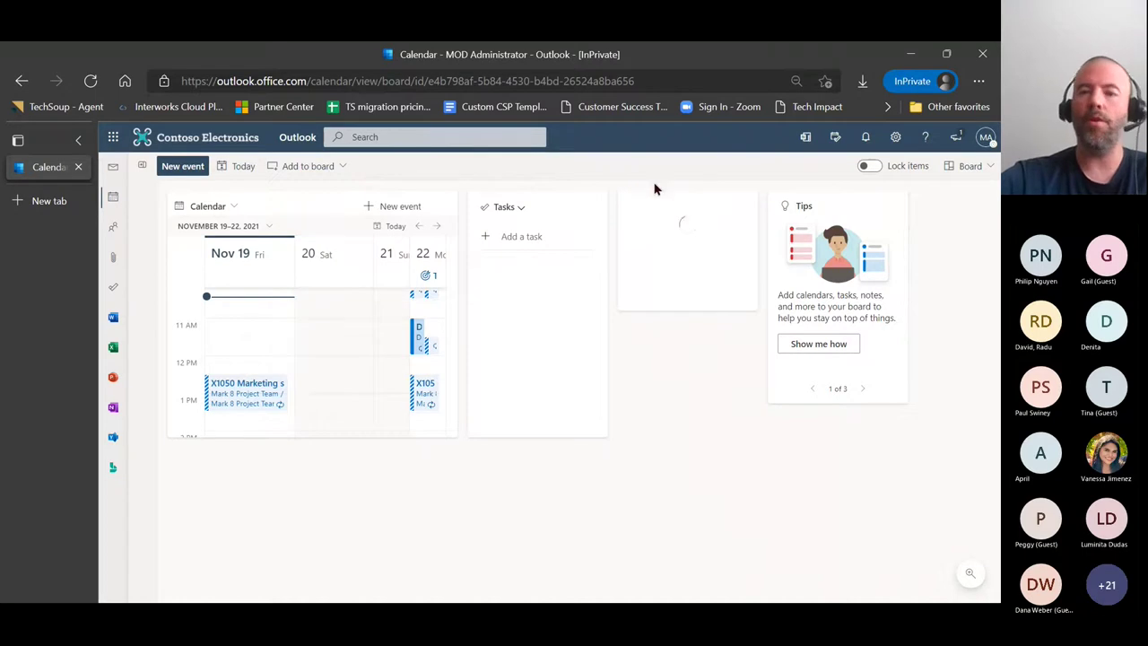
click(990, 167)
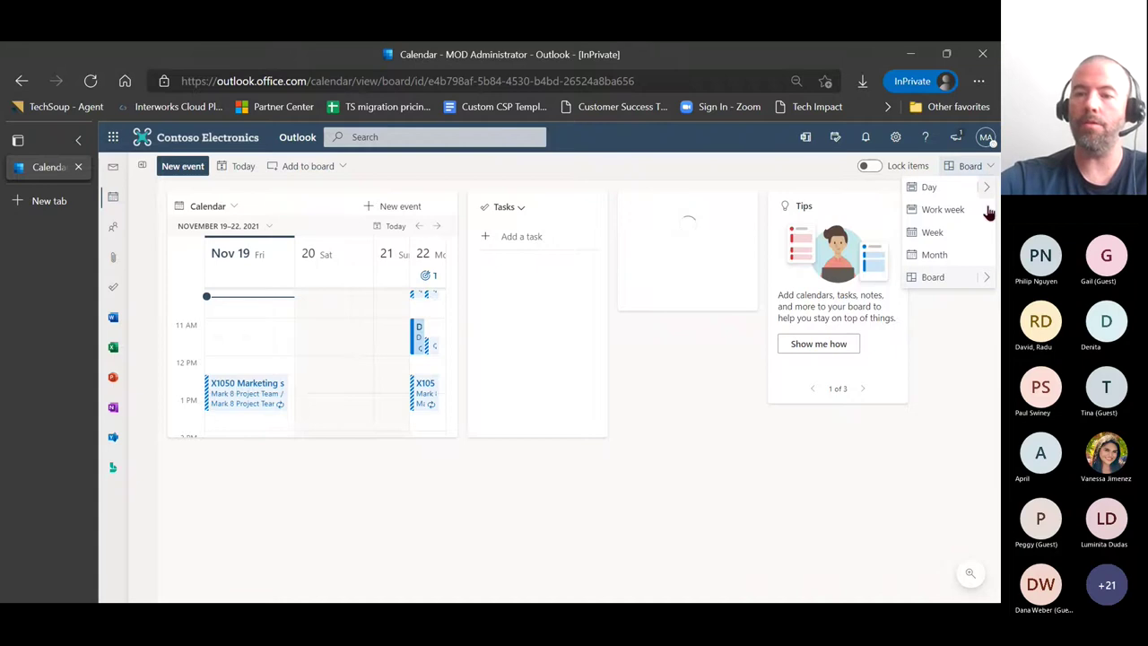
mouse_move(990, 284)
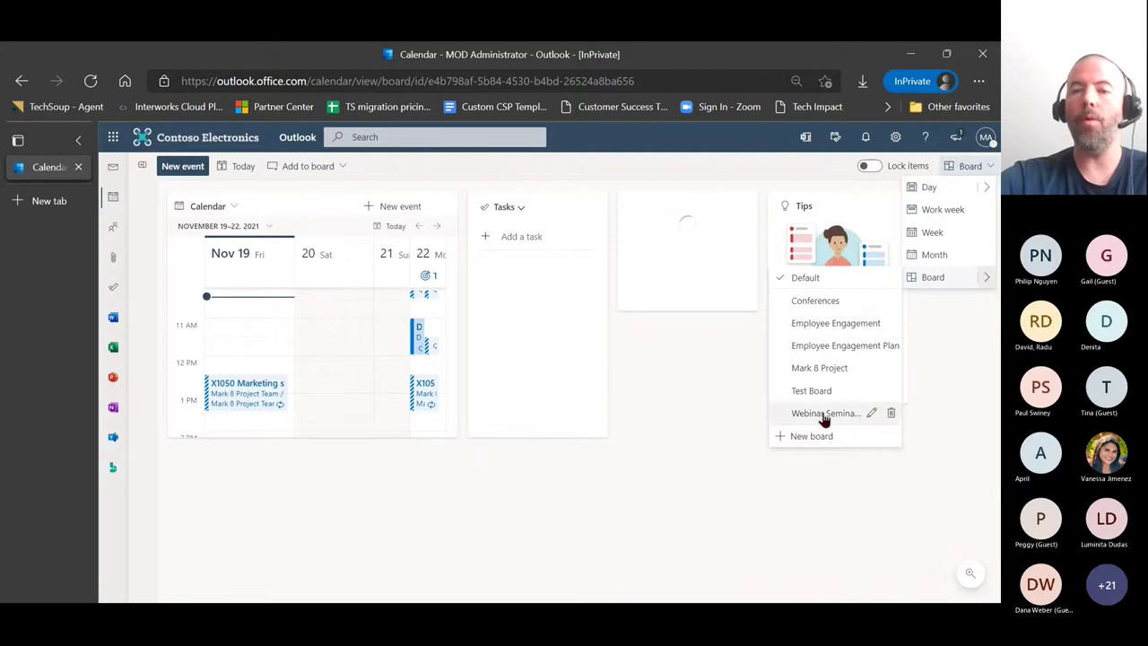
click(816, 305)
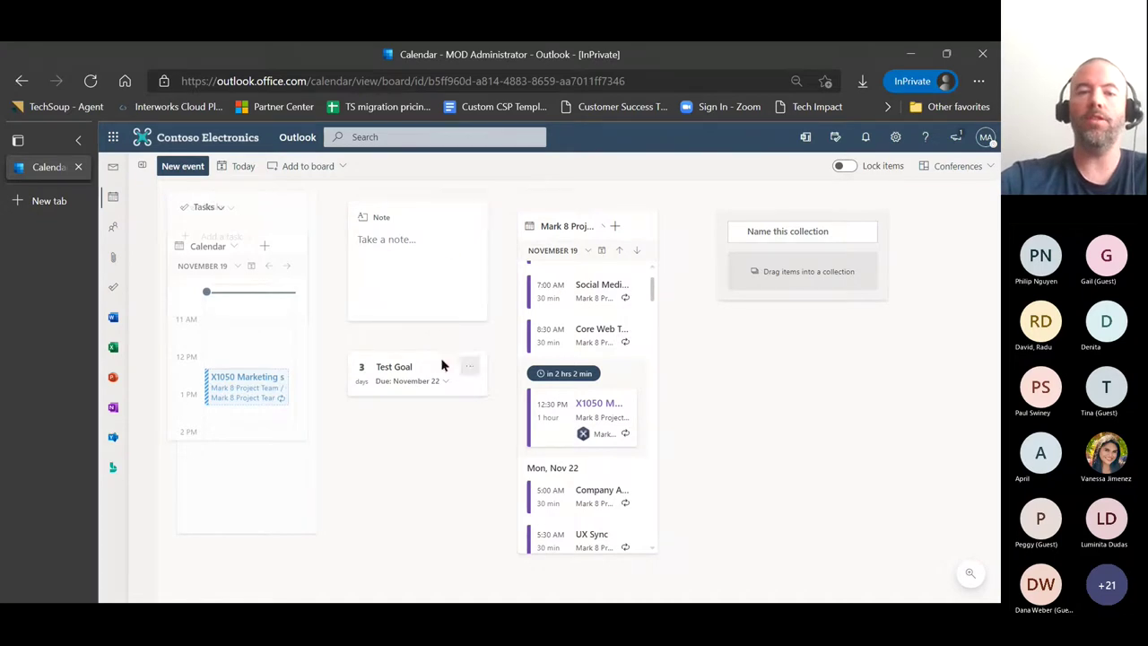
- Select the Test Goal item on the Conferences board and turn on Lock items
mouse_move(436, 364)
mouse_down()
mouse_move(423, 410)
mouse_move(430, 428)
mouse_move(417, 419)
mouse_move(437, 363)
mouse_up()
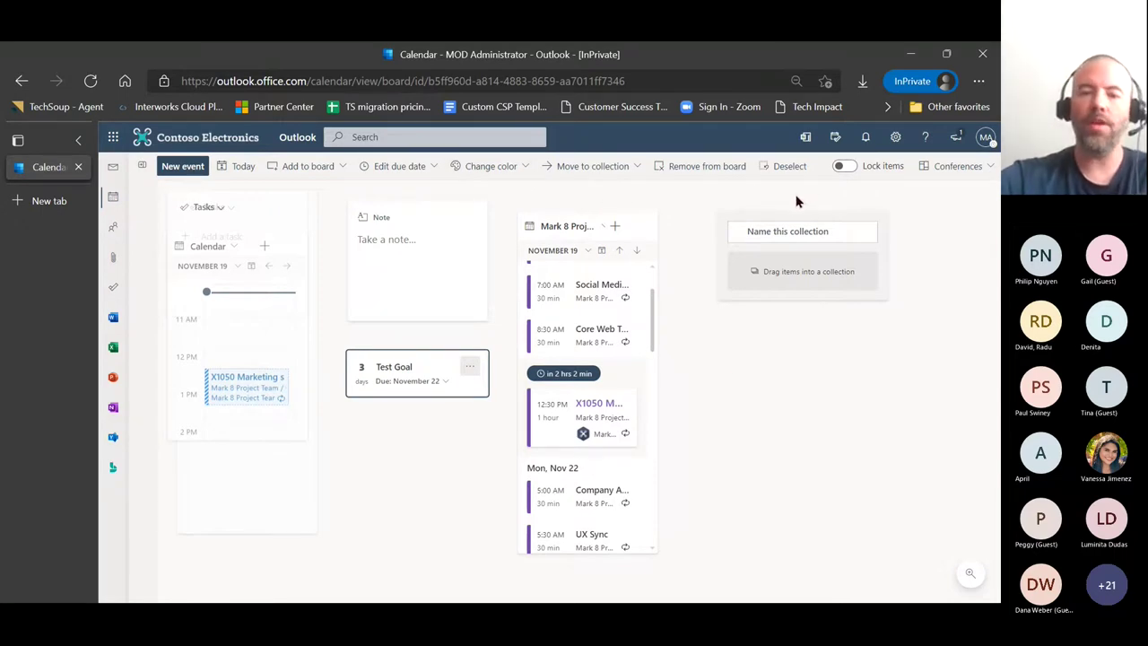
click(845, 166)
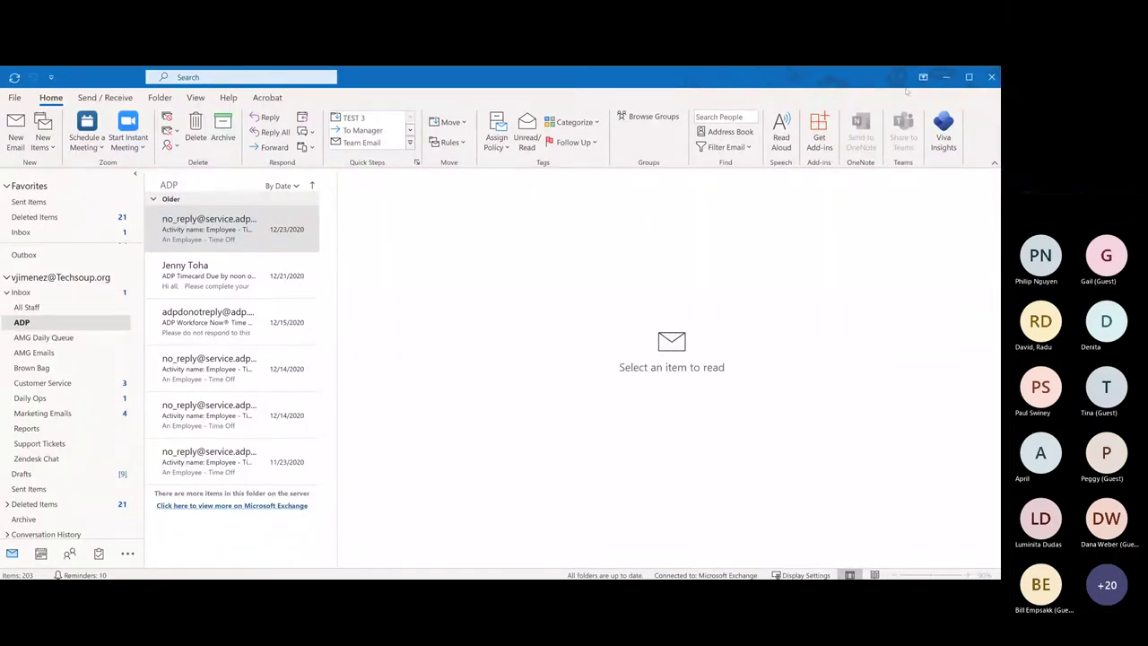
- Switch to desktop Outlook, create a mail folder named TEST under the Inbox and open it
click(523, 398)
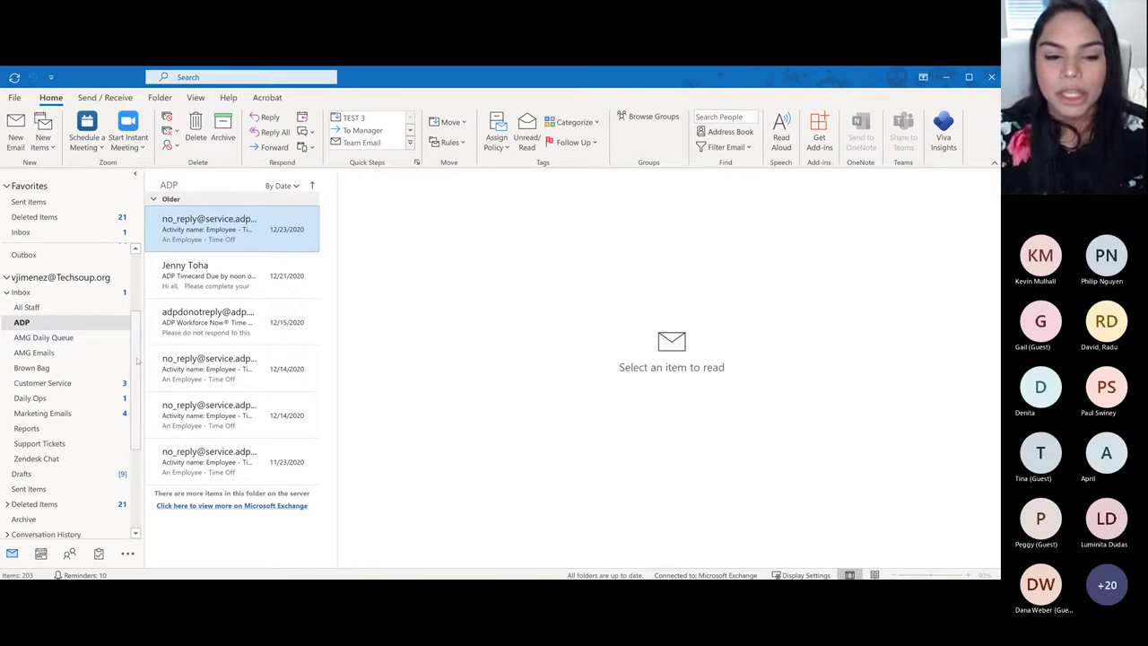
scroll(137, 365, down, 1)
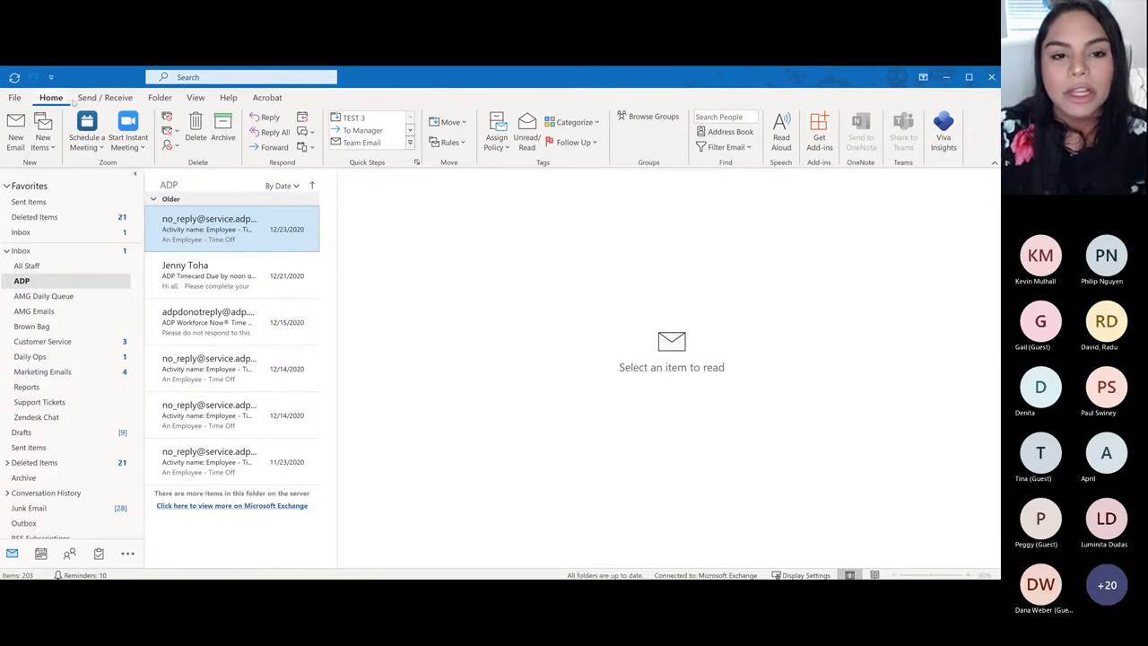
click(162, 98)
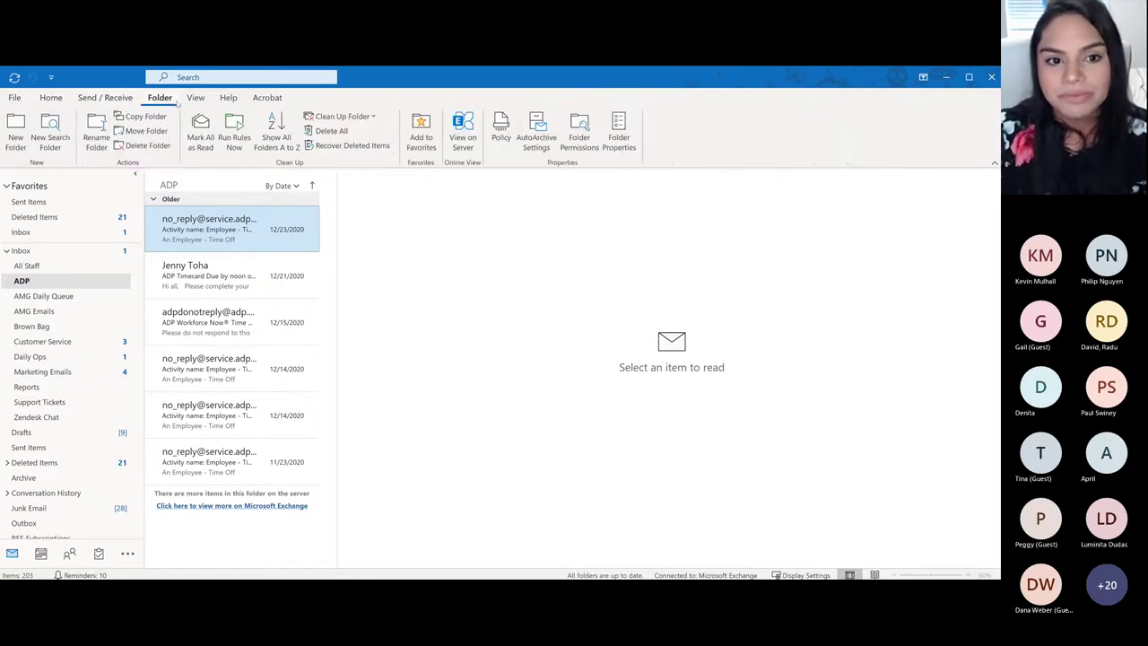
click(25, 149)
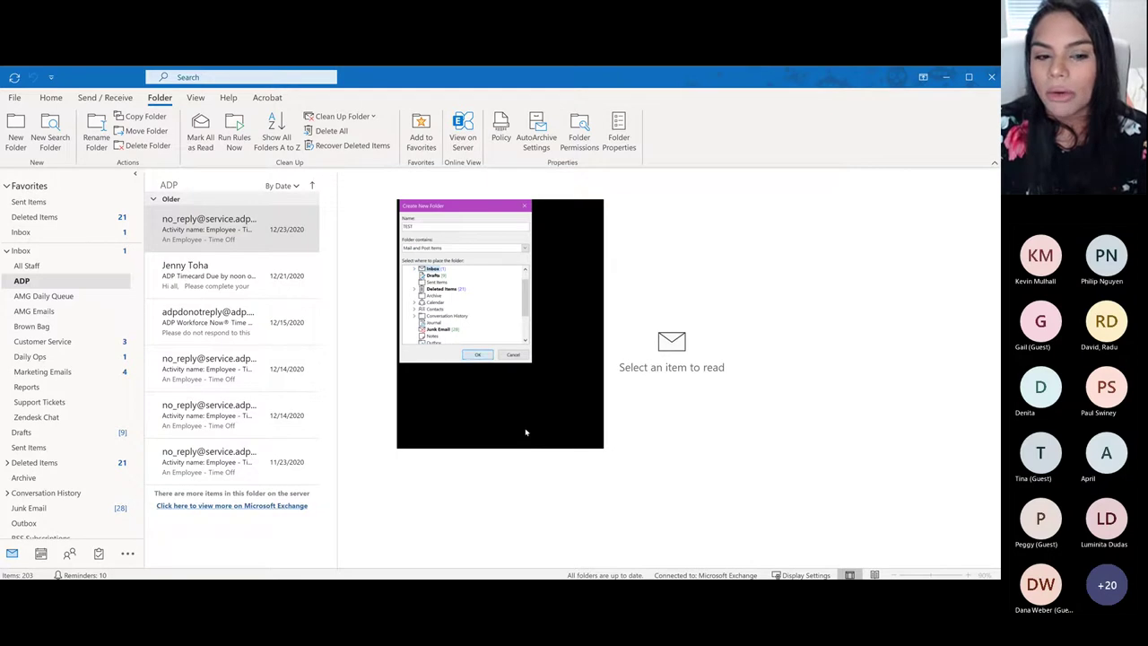
key(Return)
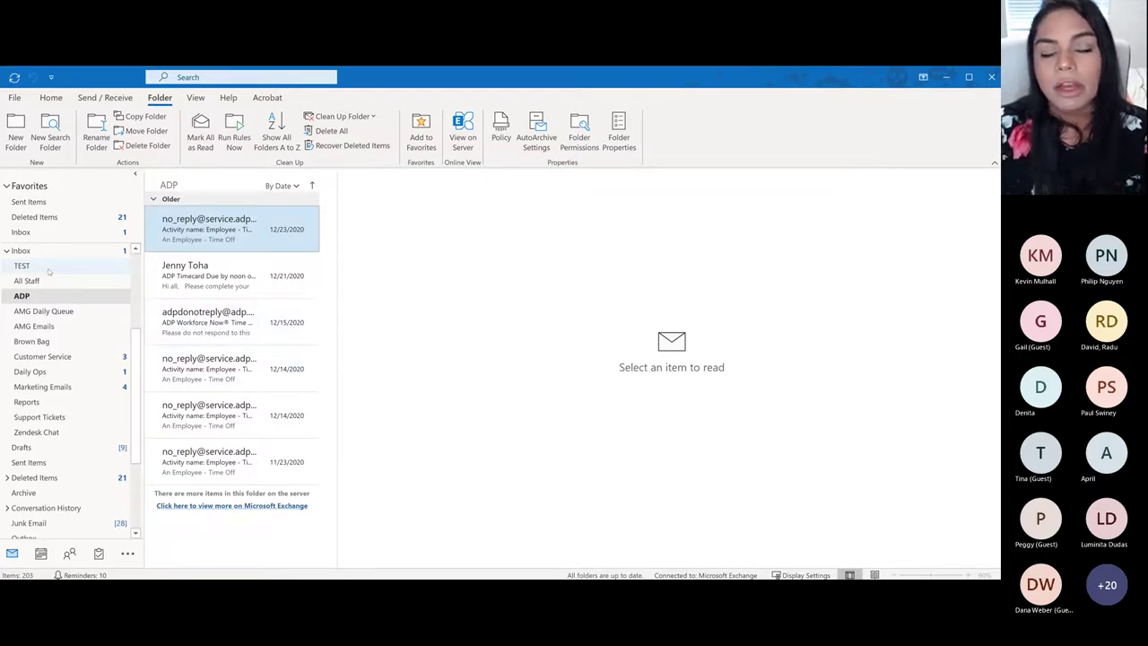
click(23, 265)
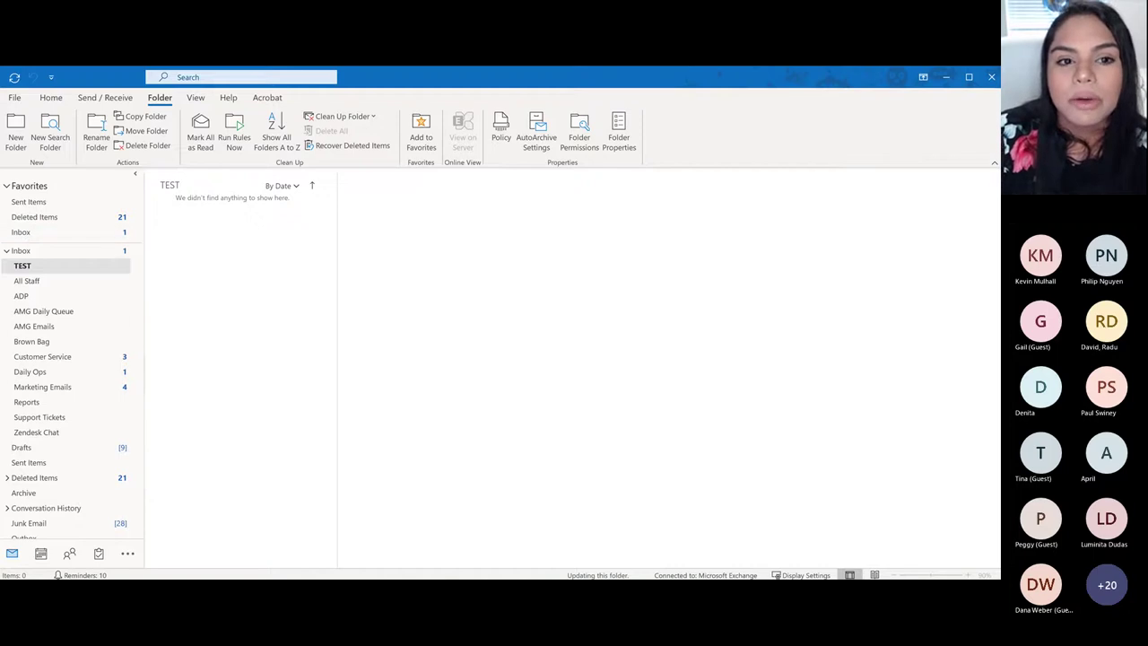
- Create a new mail rule that moves messages with TEST in the subject to the TEST folder
click(51, 98)
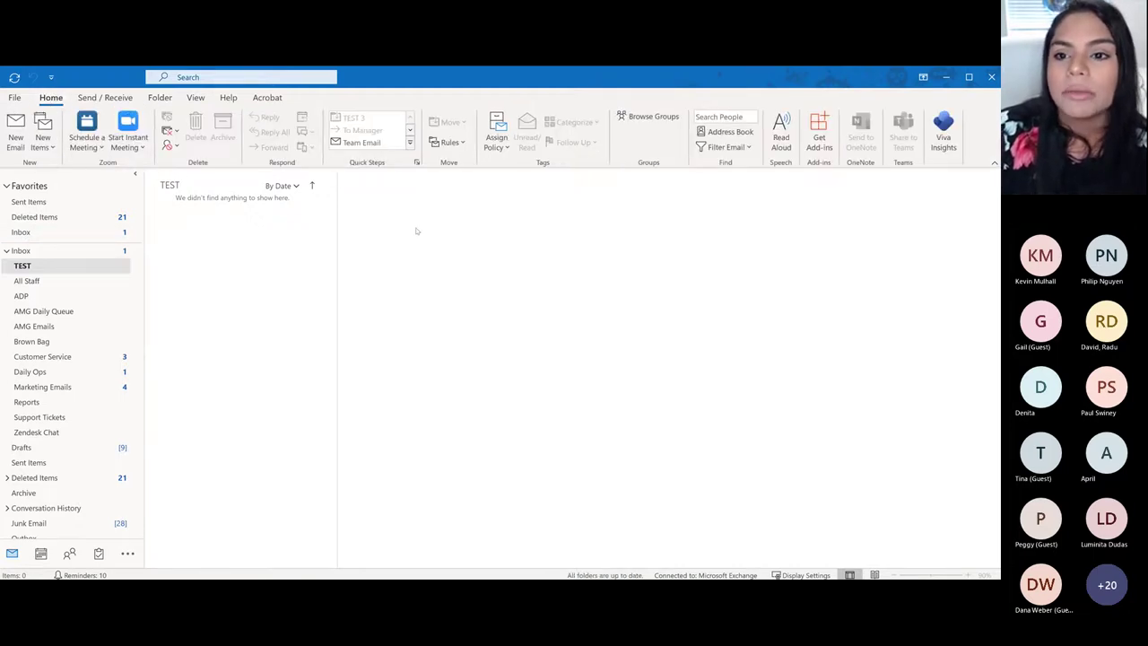
click(450, 143)
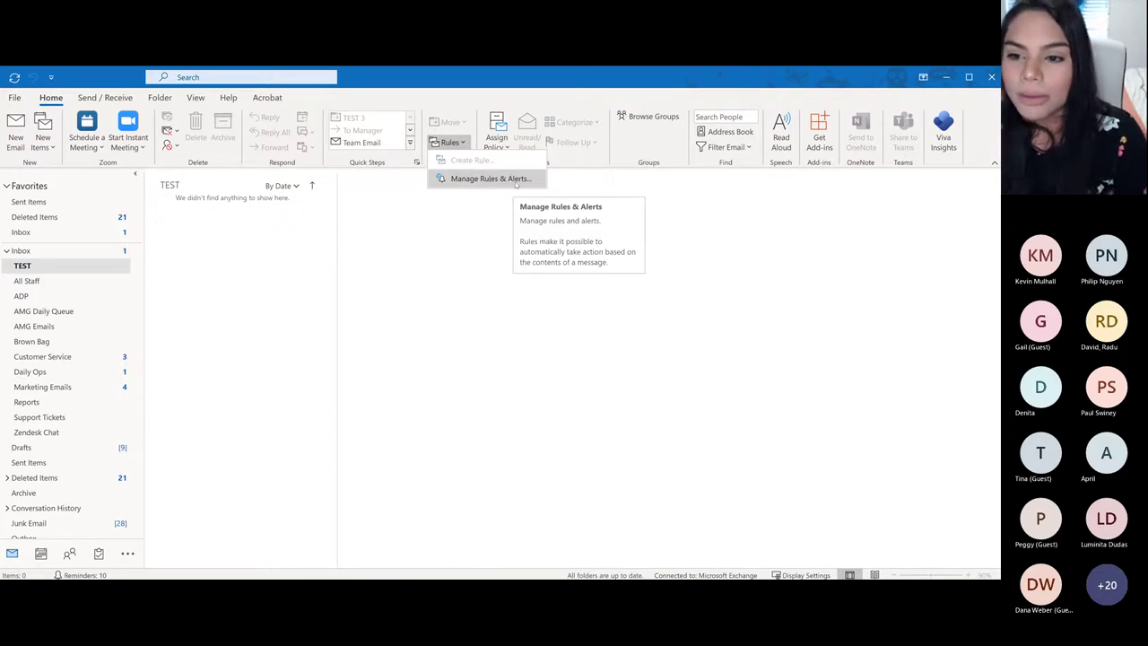
click(516, 181)
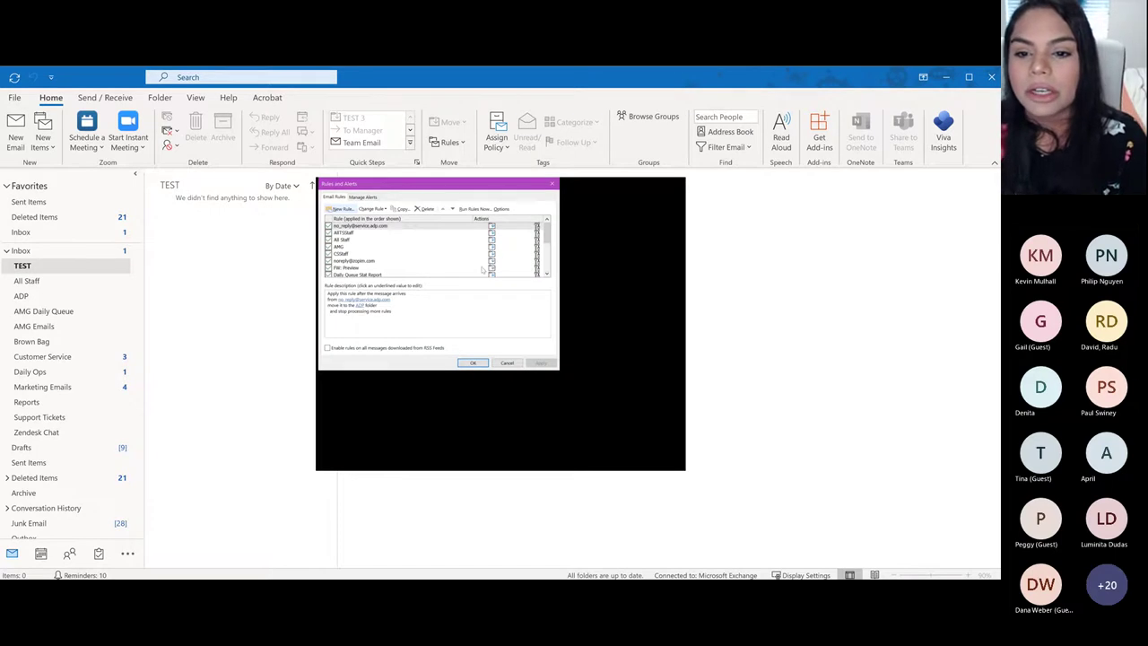
click(341, 208)
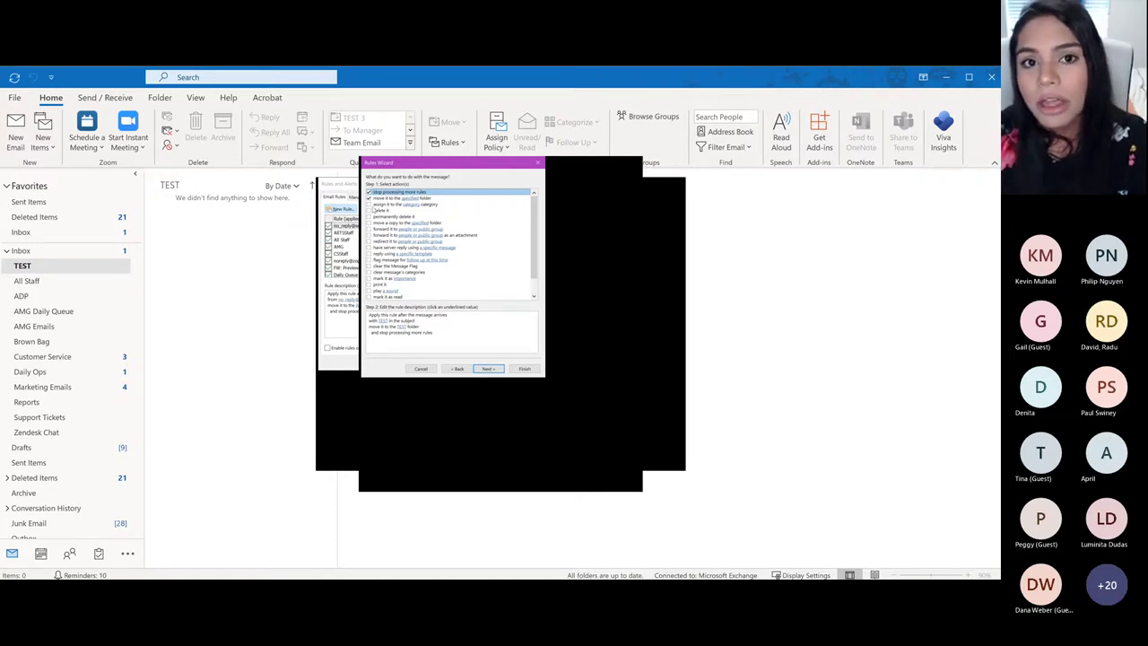
- Turn off "stop processing more rules" for the TEST rule, finish it and save the rules list
click(368, 192)
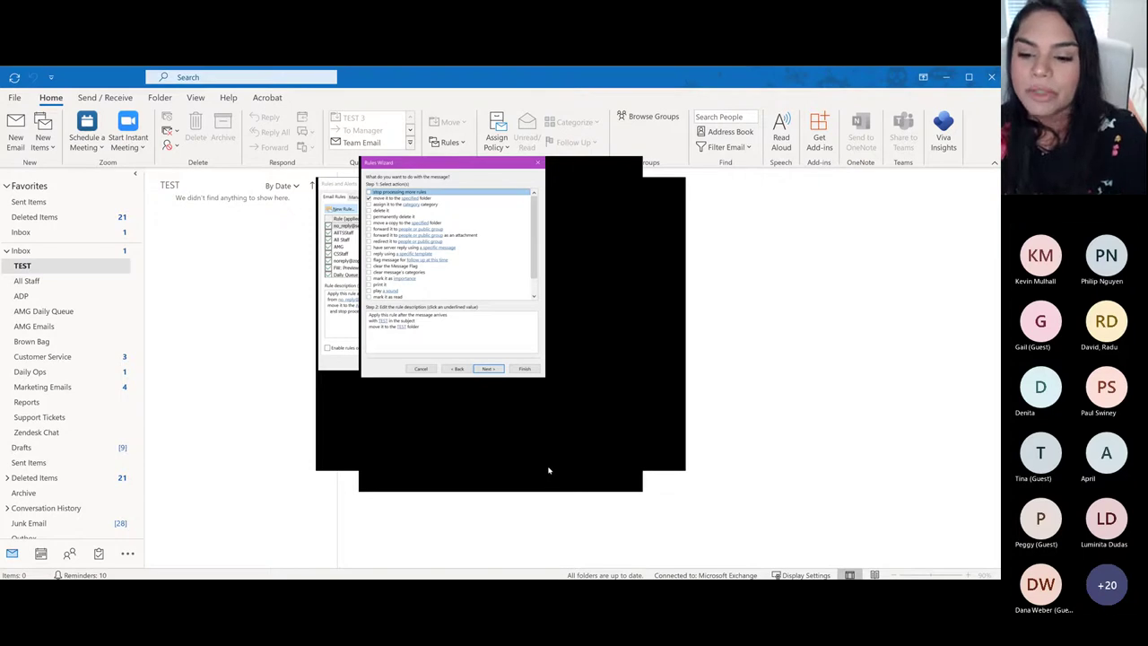
key(Tab)
key(Return)
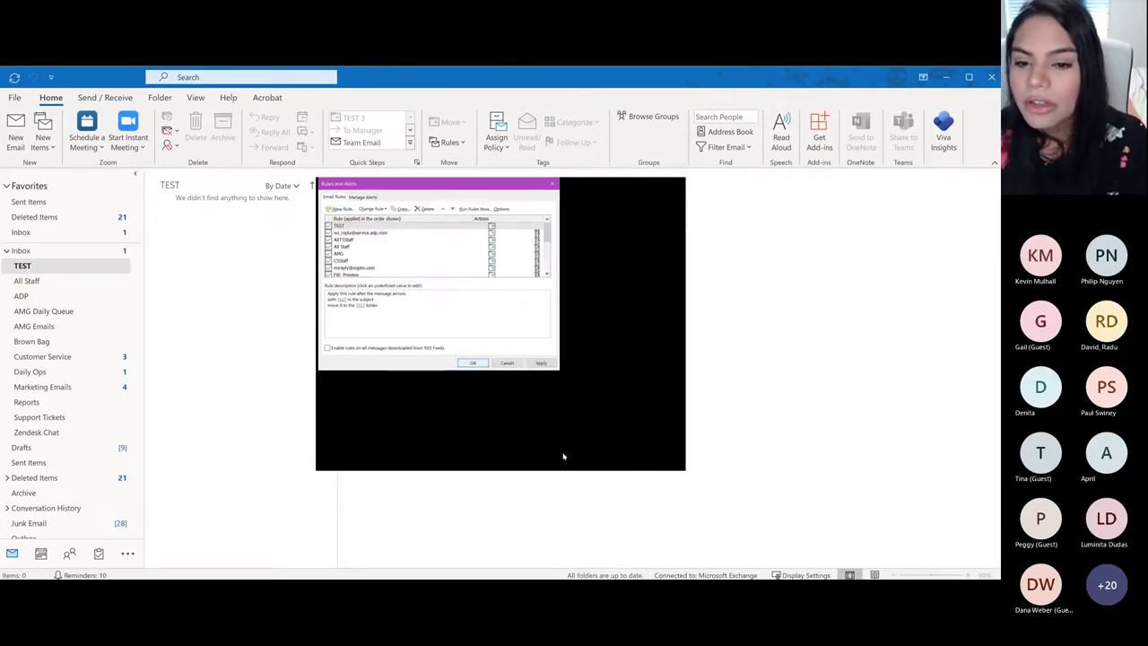
key(Return)
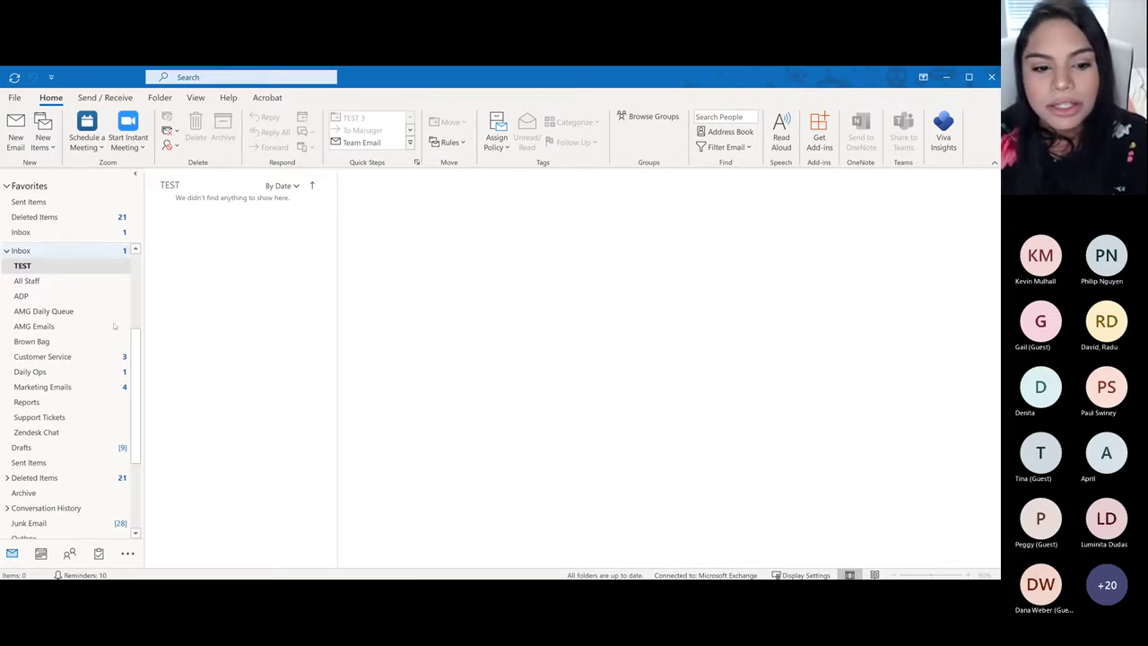
- Clean up redundant messages in the Customer Service folder with Clean Up Folder
click(112, 361)
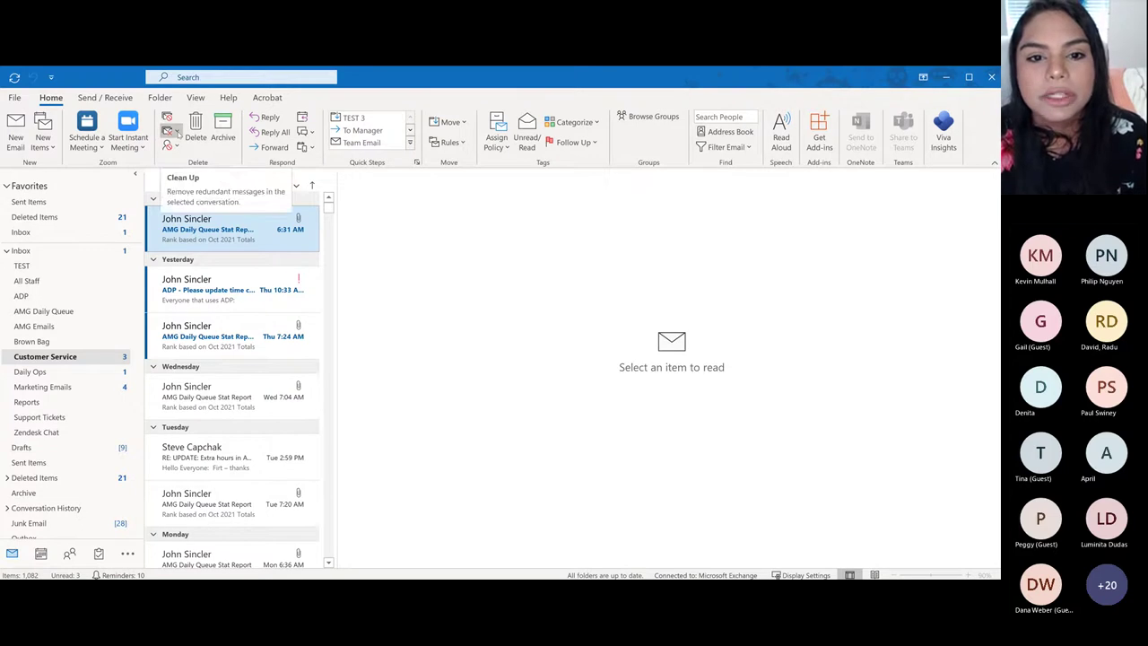
click(172, 132)
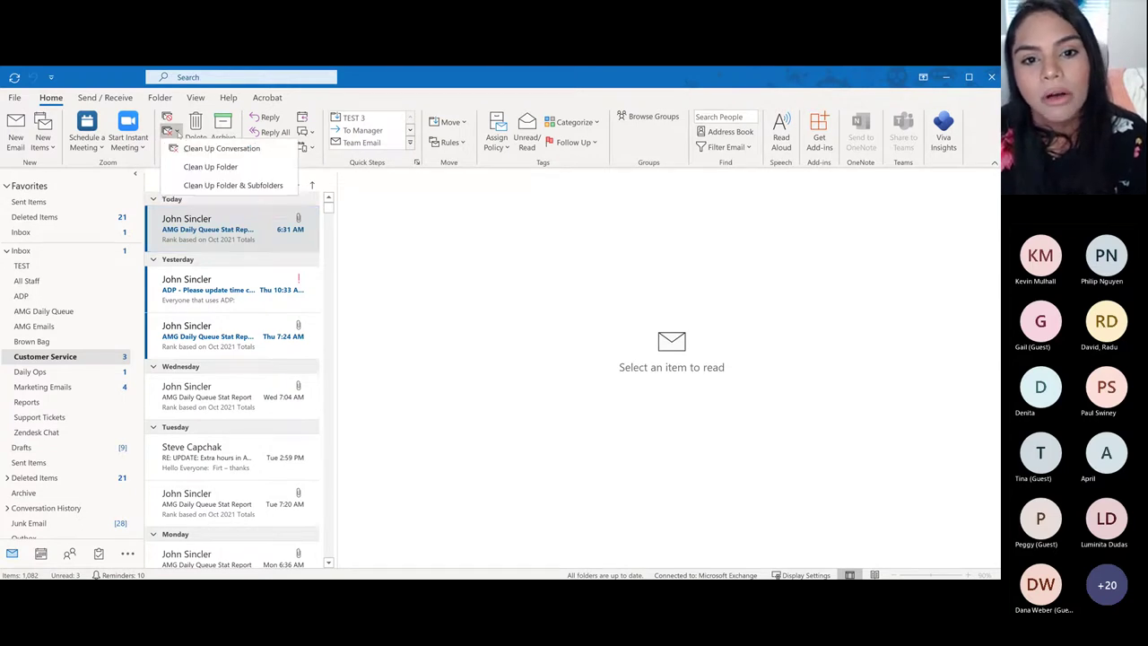
click(262, 168)
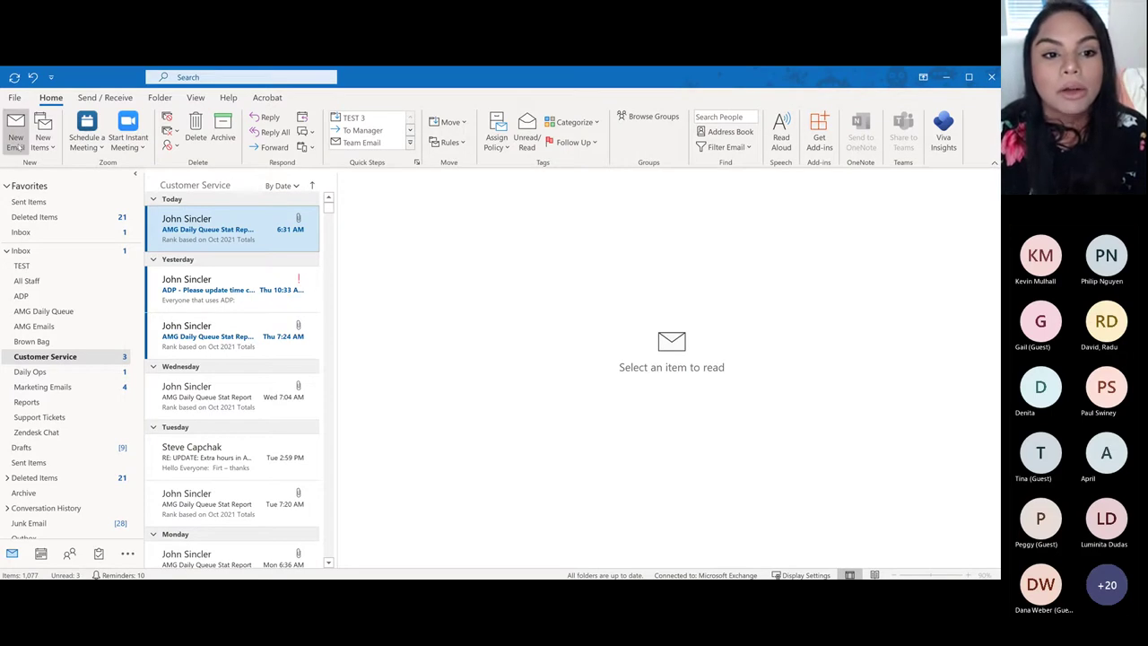
click(516, 359)
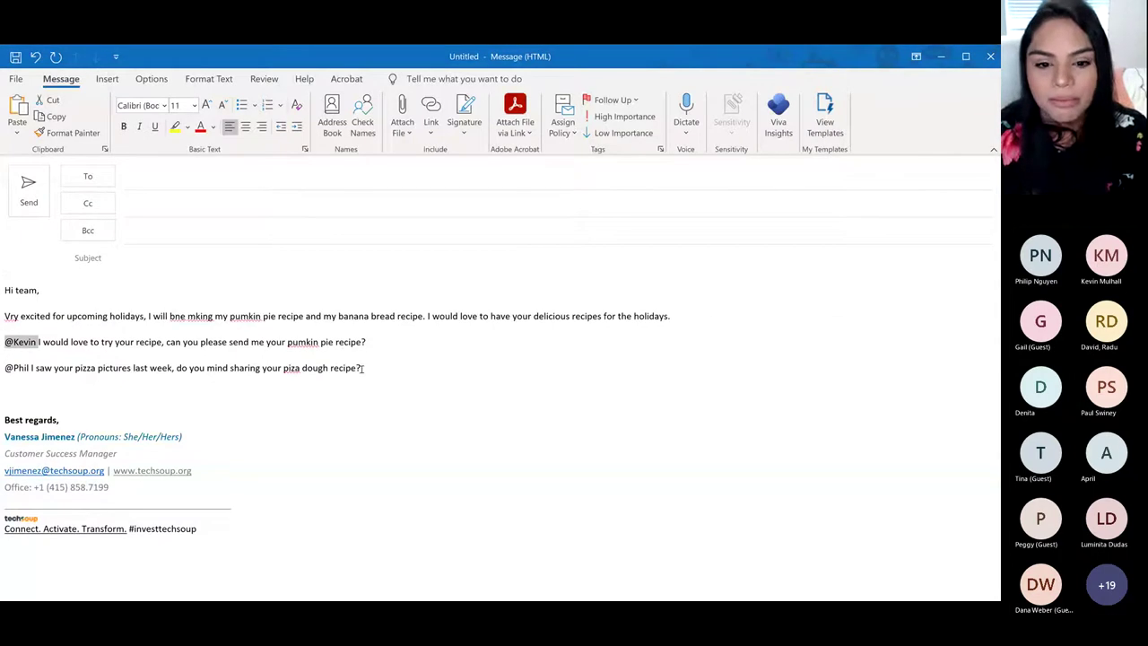
click(39, 342)
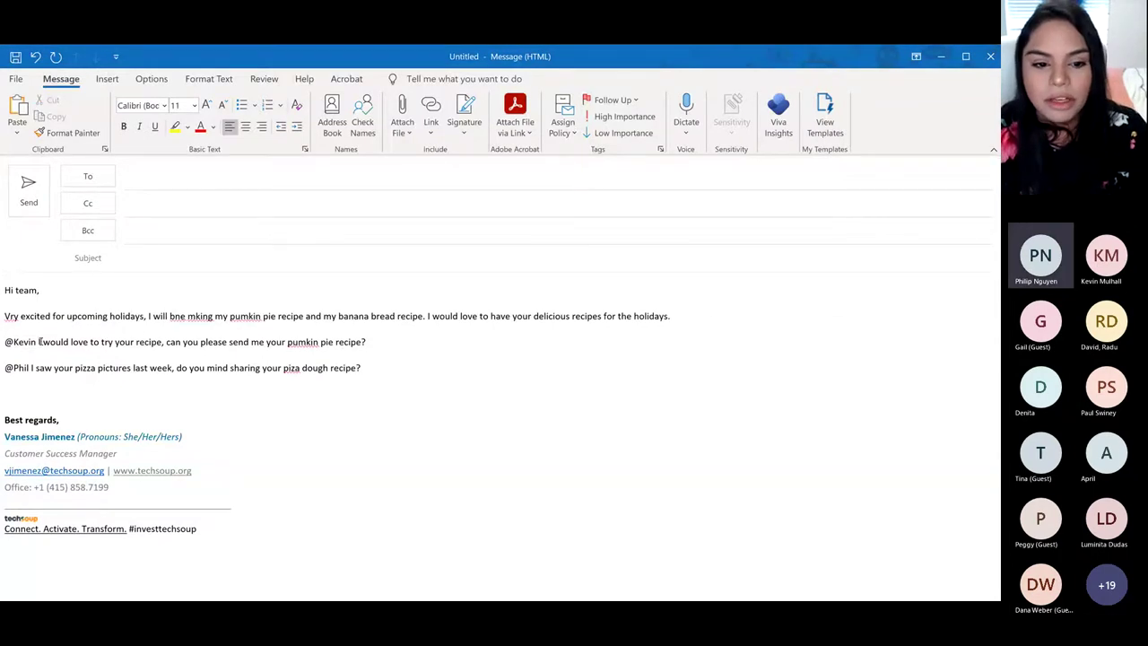
drag(39, 342, 4, 342)
key(BackSpace)
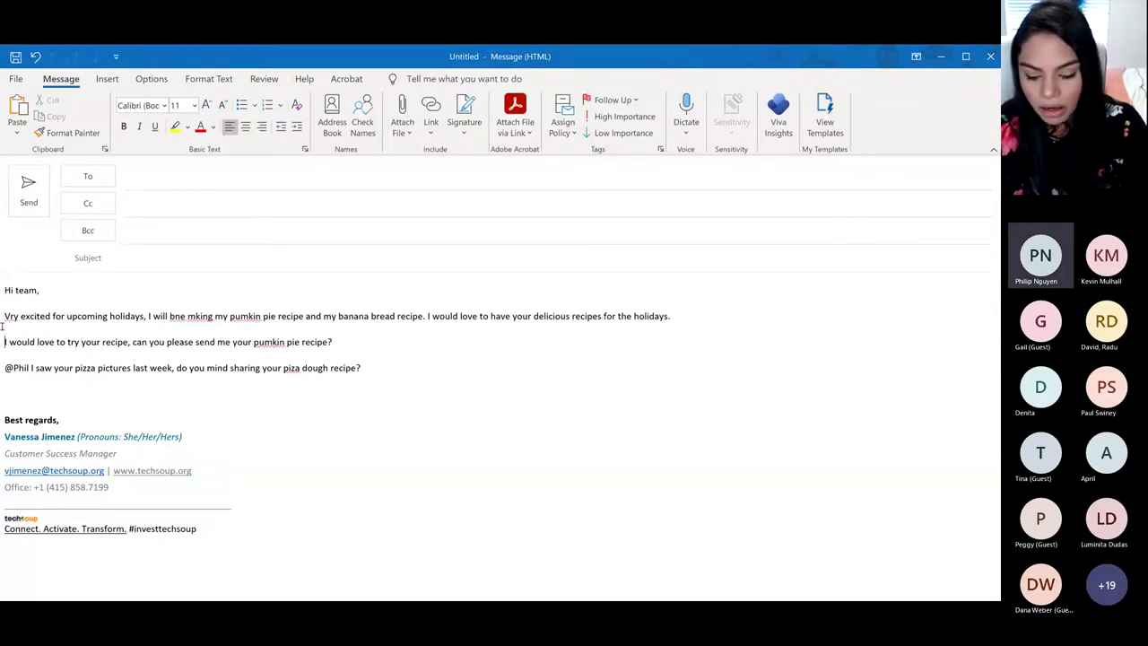
text(@)
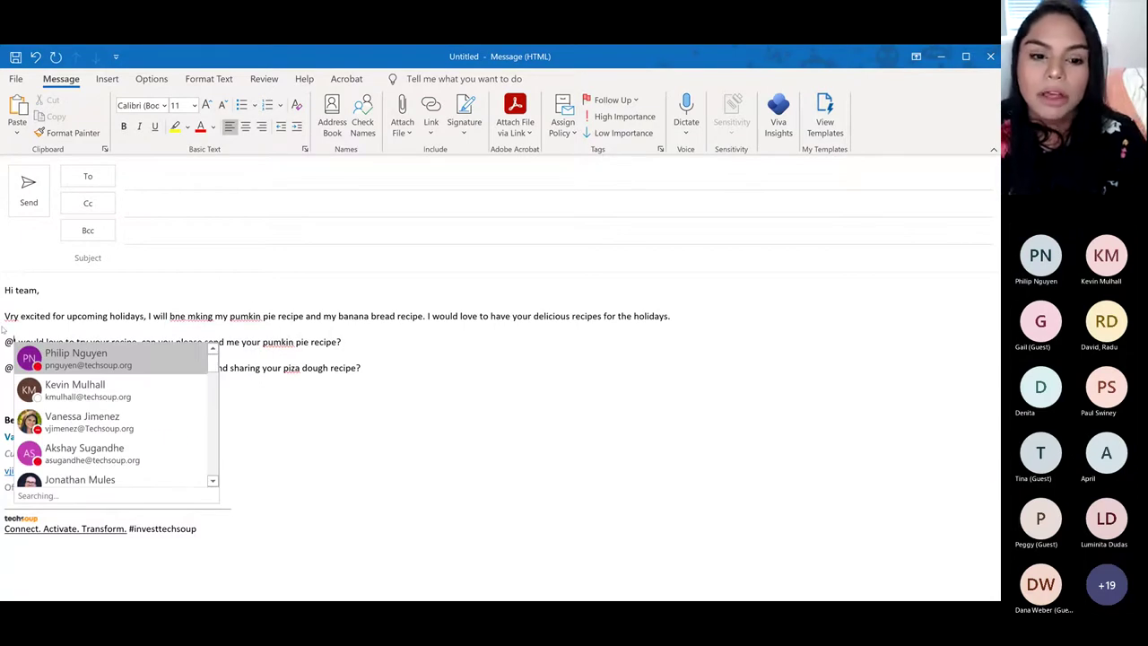
click(93, 393)
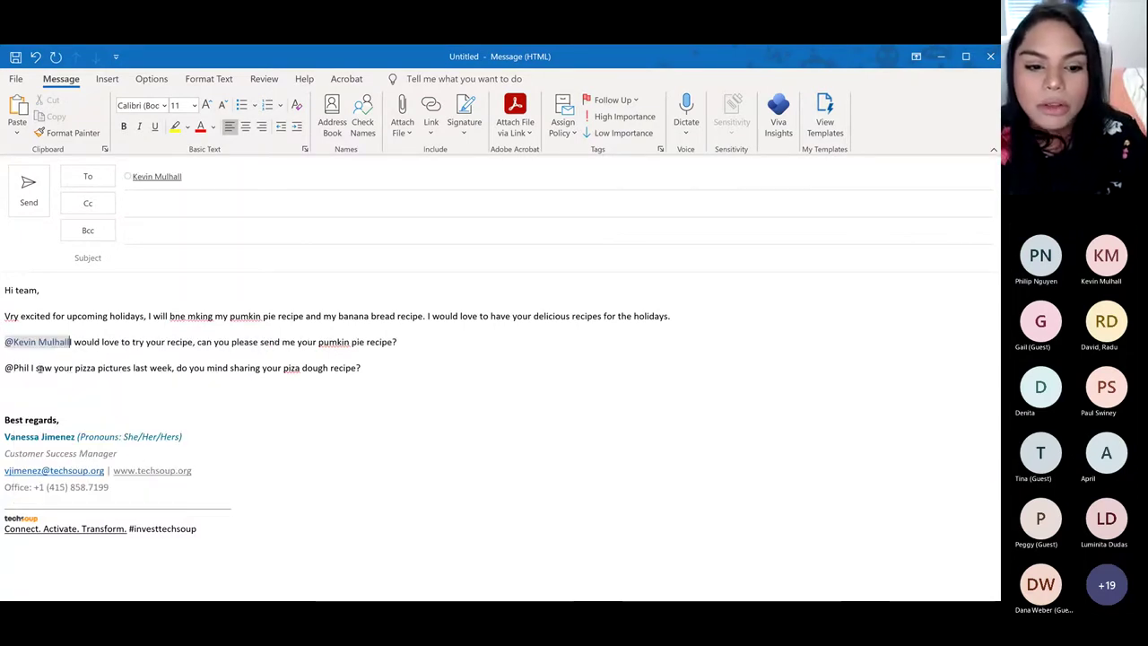
click(31, 367)
key(BackSpace)
key(BackSpace)
key(BackSpace)
key(BackSpace)
key(BackSpace)
text(@)
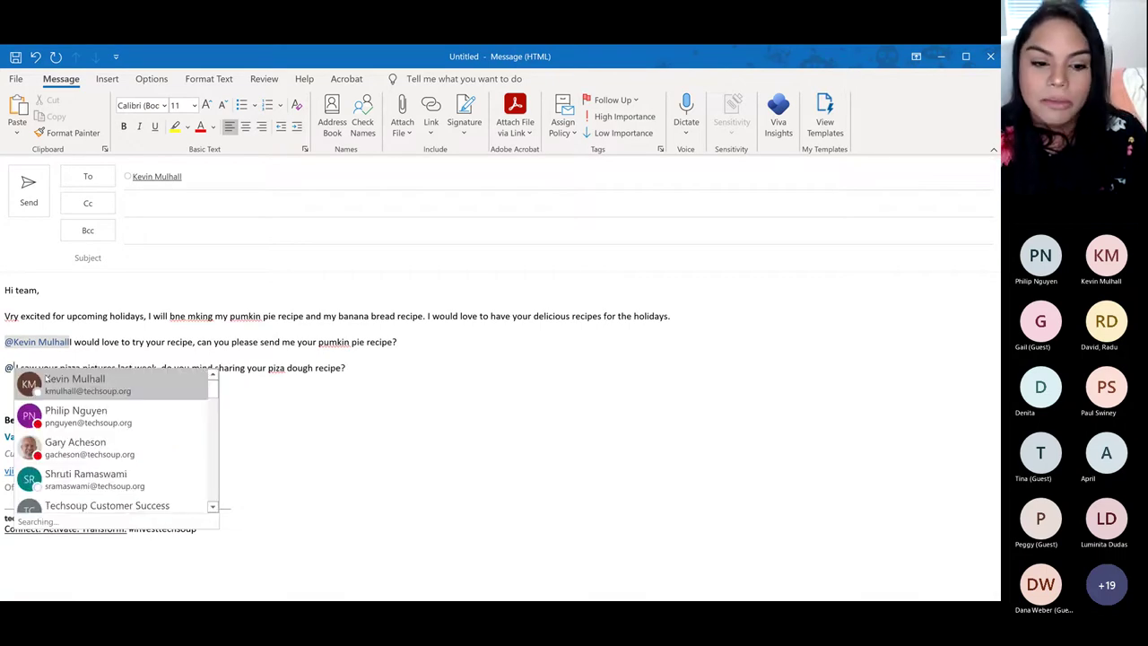
click(125, 417)
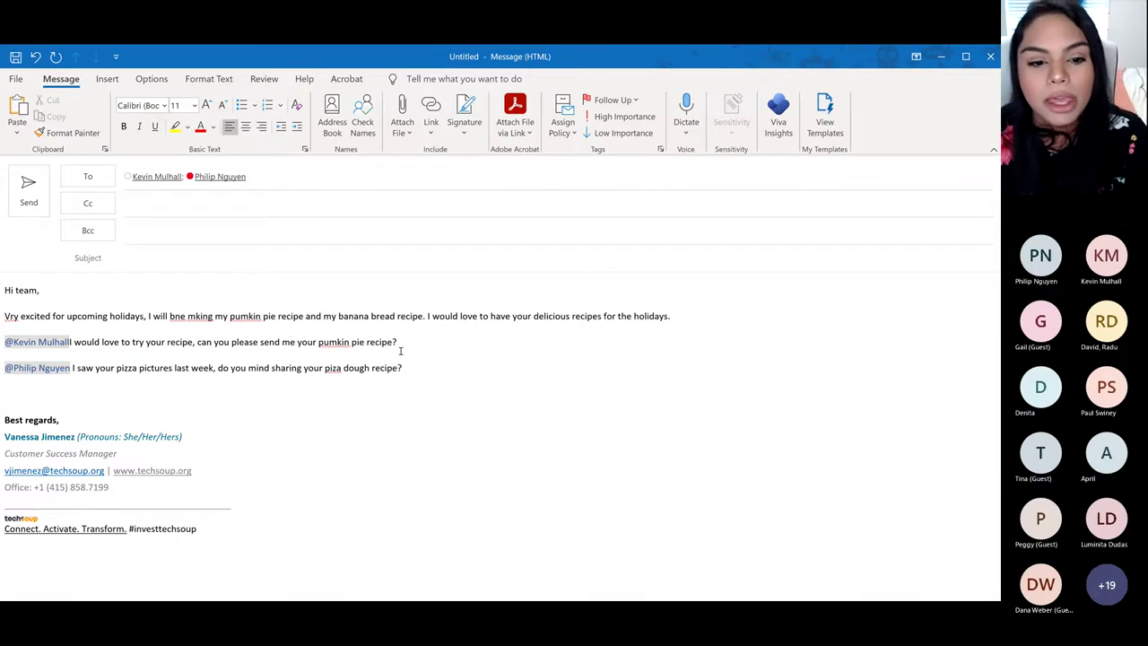
click(71, 346)
click(437, 374)
key(Return)
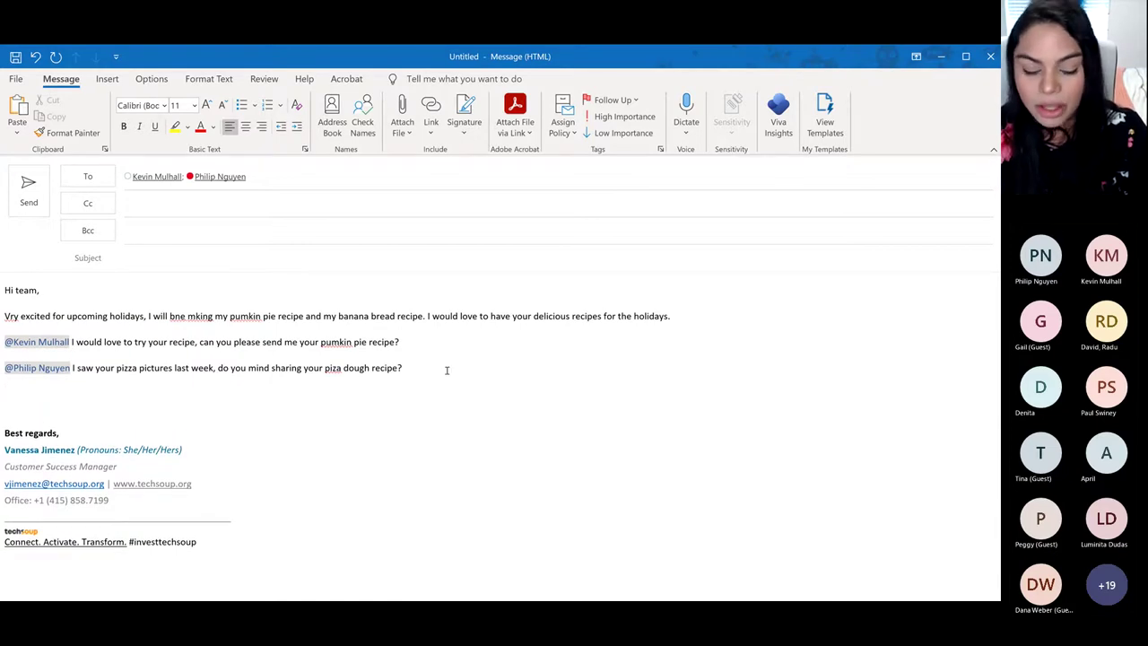
text(@)
key(Down)
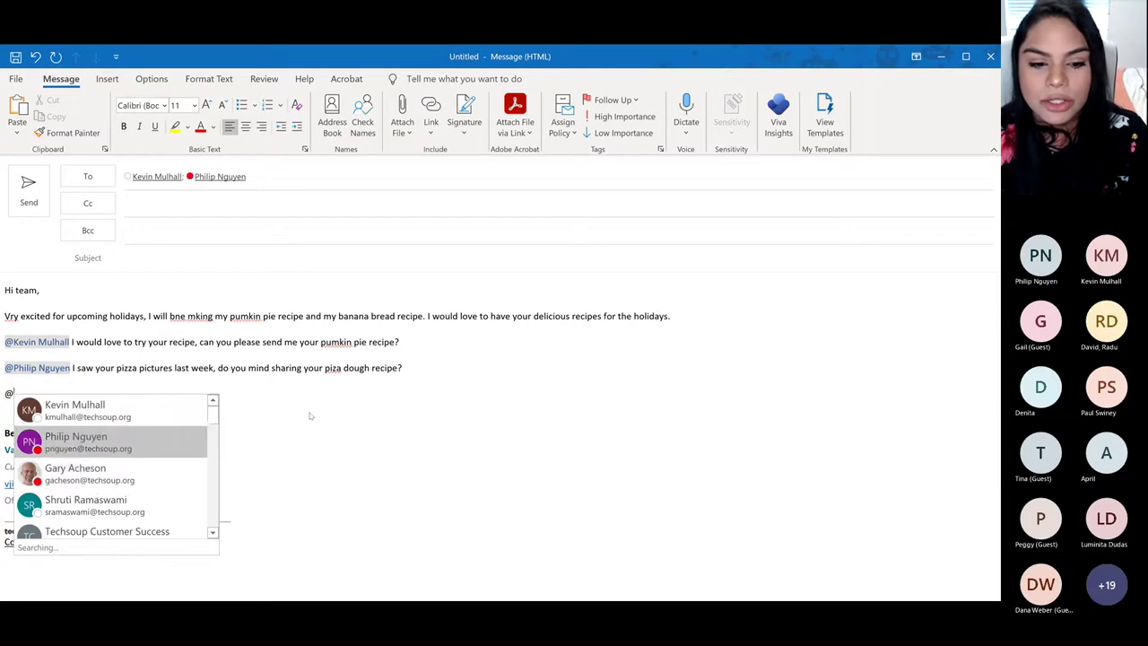
key(Escape)
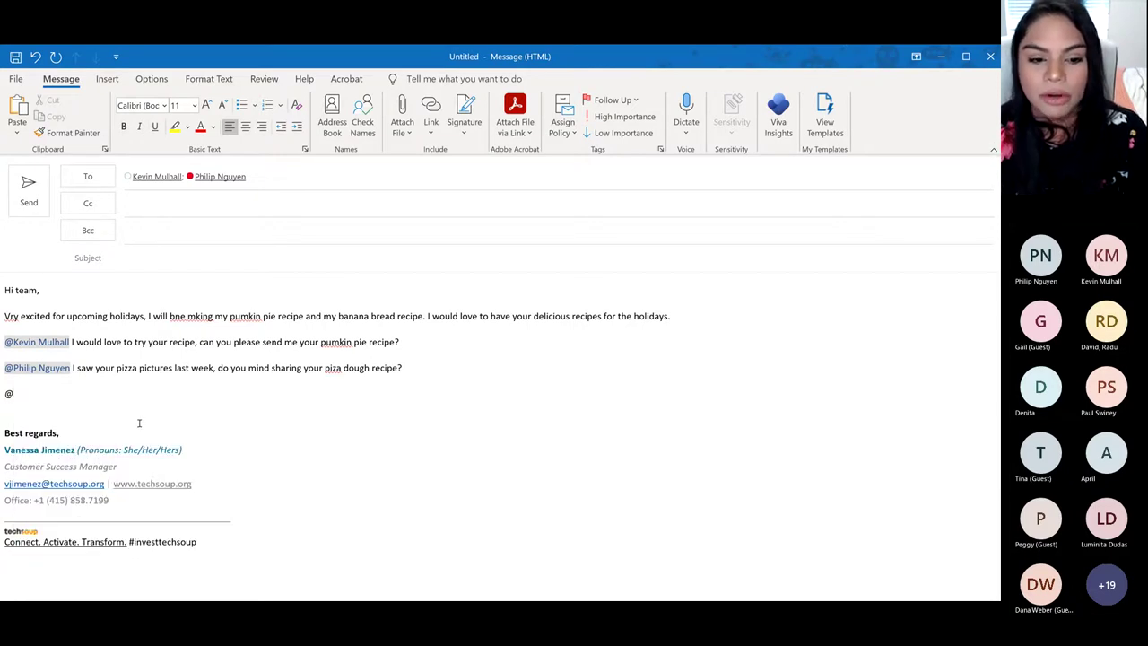
key(BackSpace)
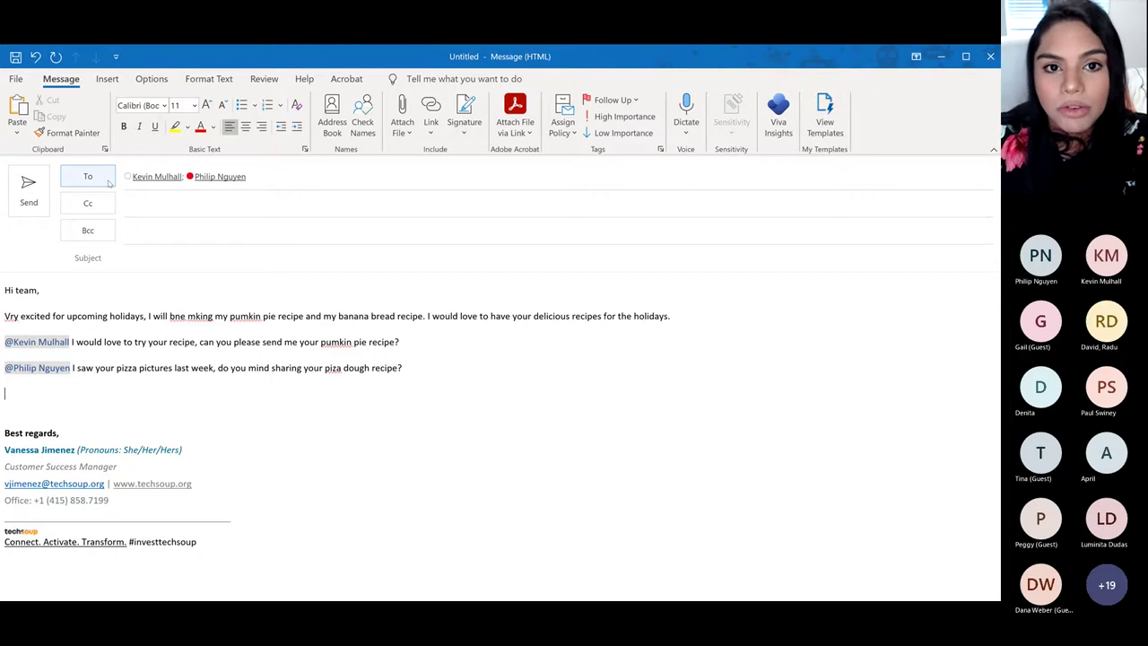
- Set the email's subject to "TEST - Holiday Recipes"
click(190, 260)
text(TEST - Hp)
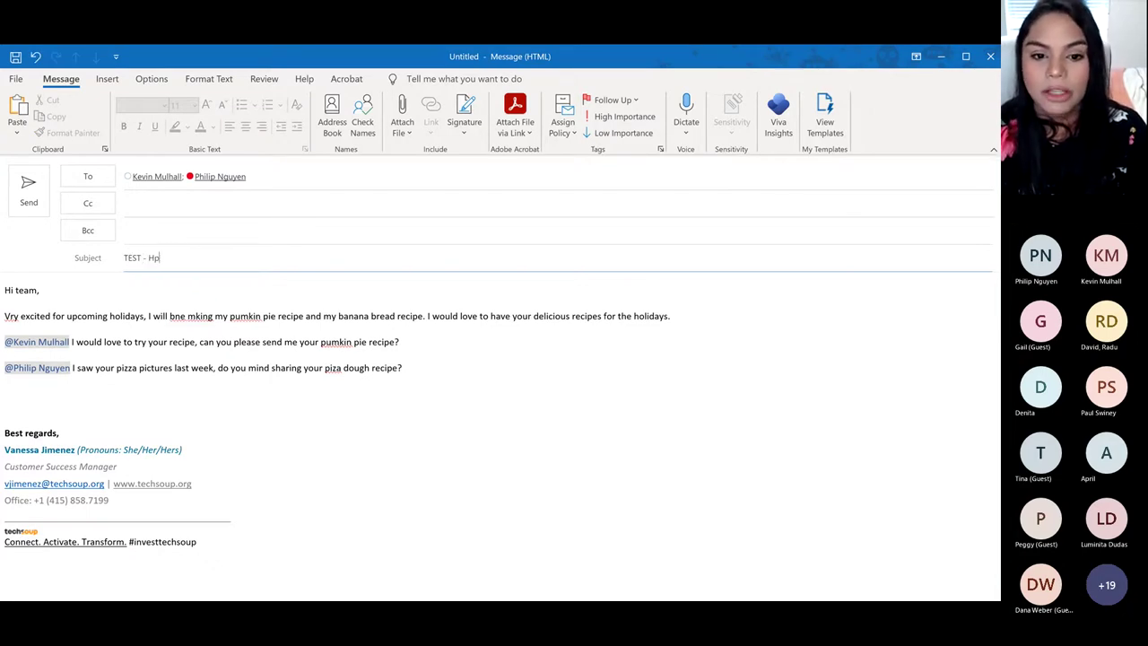
key(BackSpace)
text(oli)
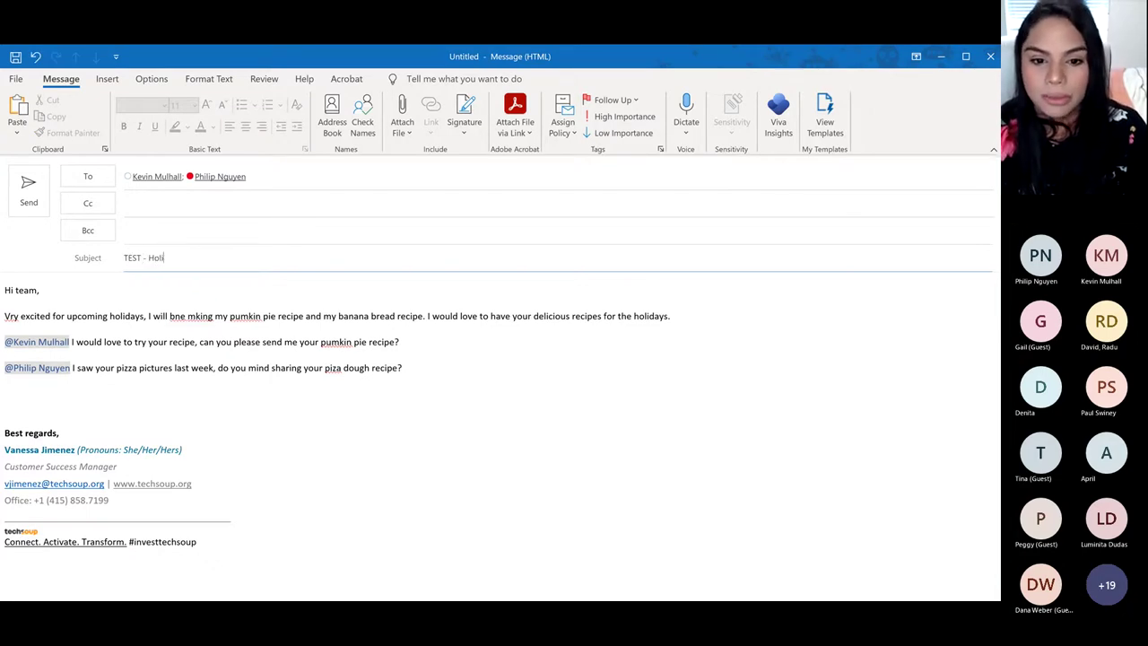
text(day R)
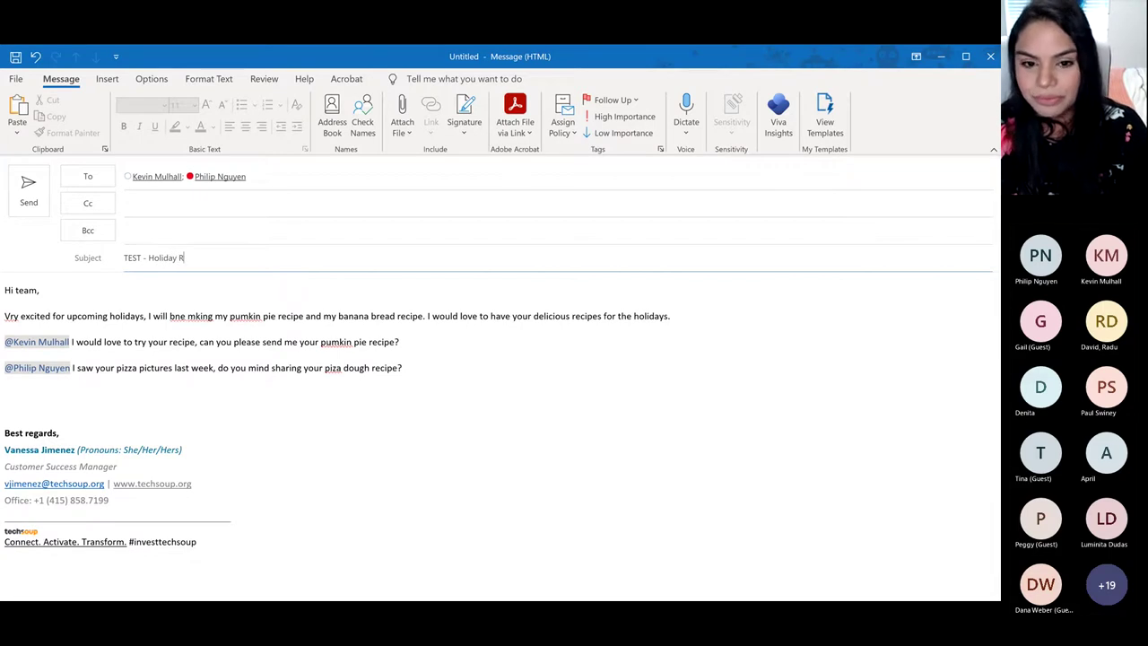
text(ecipes)
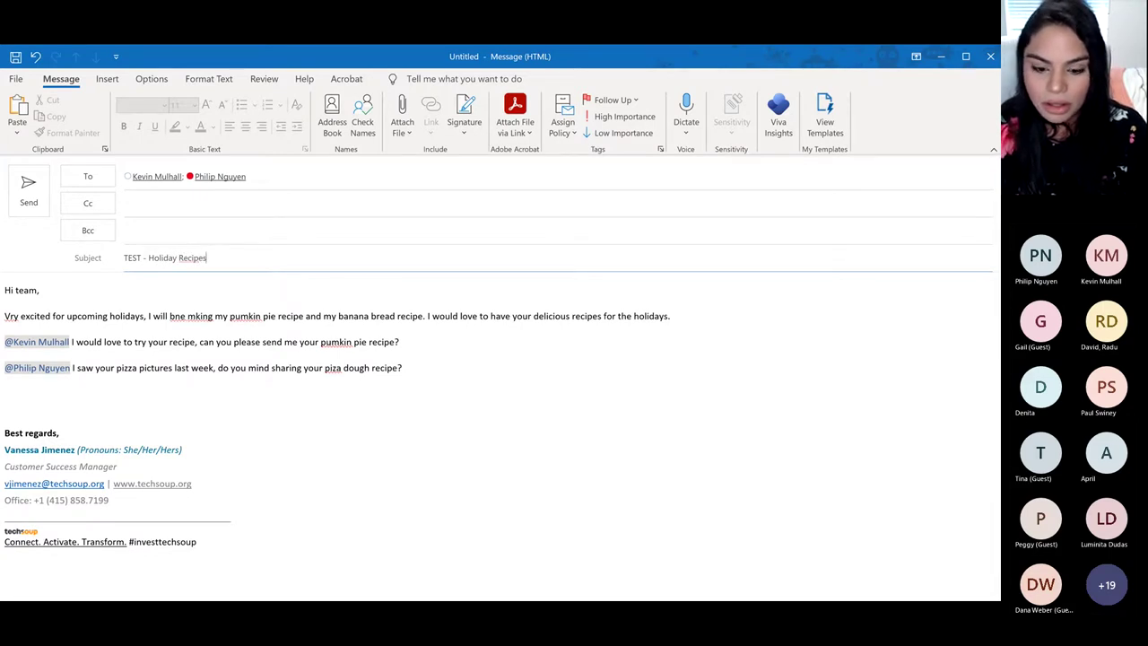
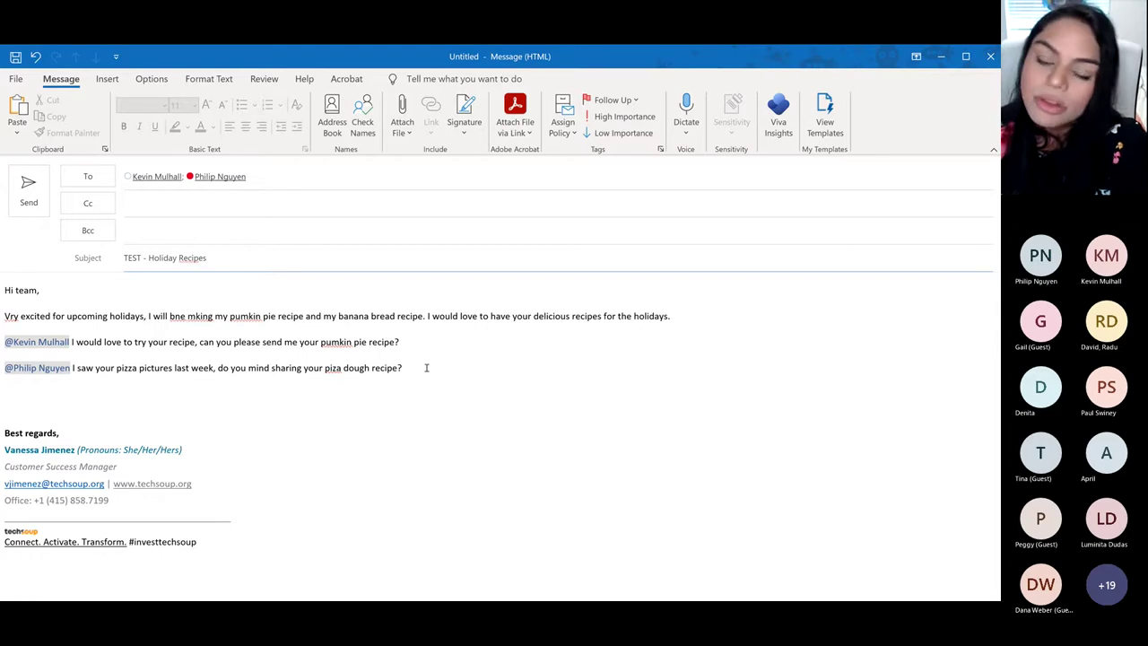
- Use Dictate to add "Thank you so much and I cannot wait to see your recipes" below the pizza dough request
key(Return)
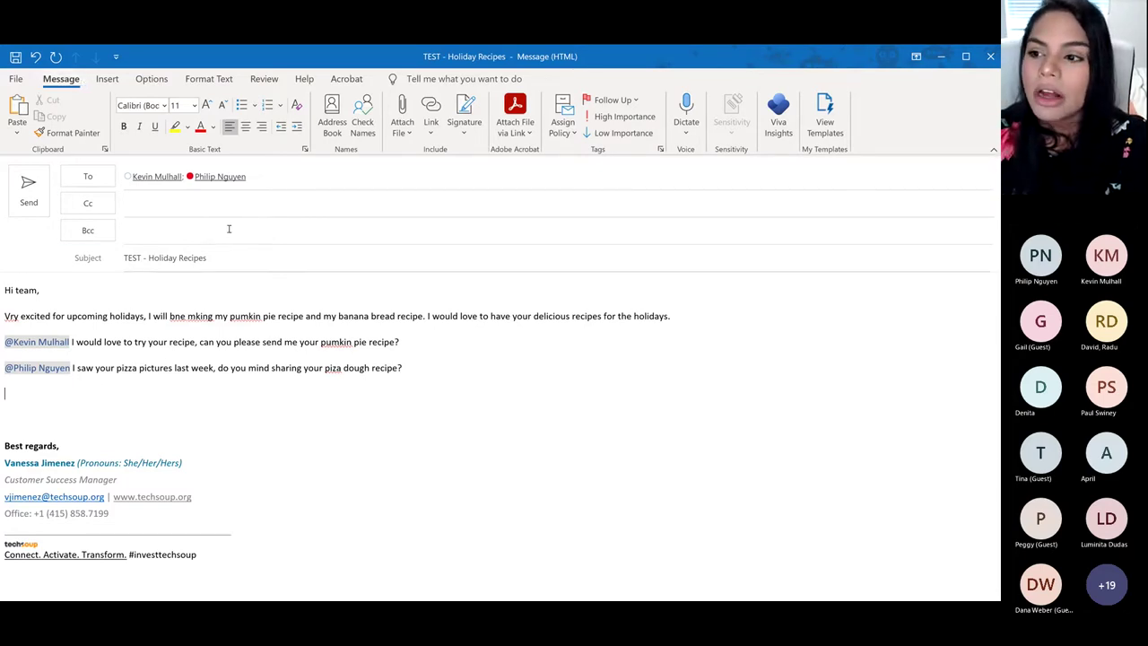
click(687, 134)
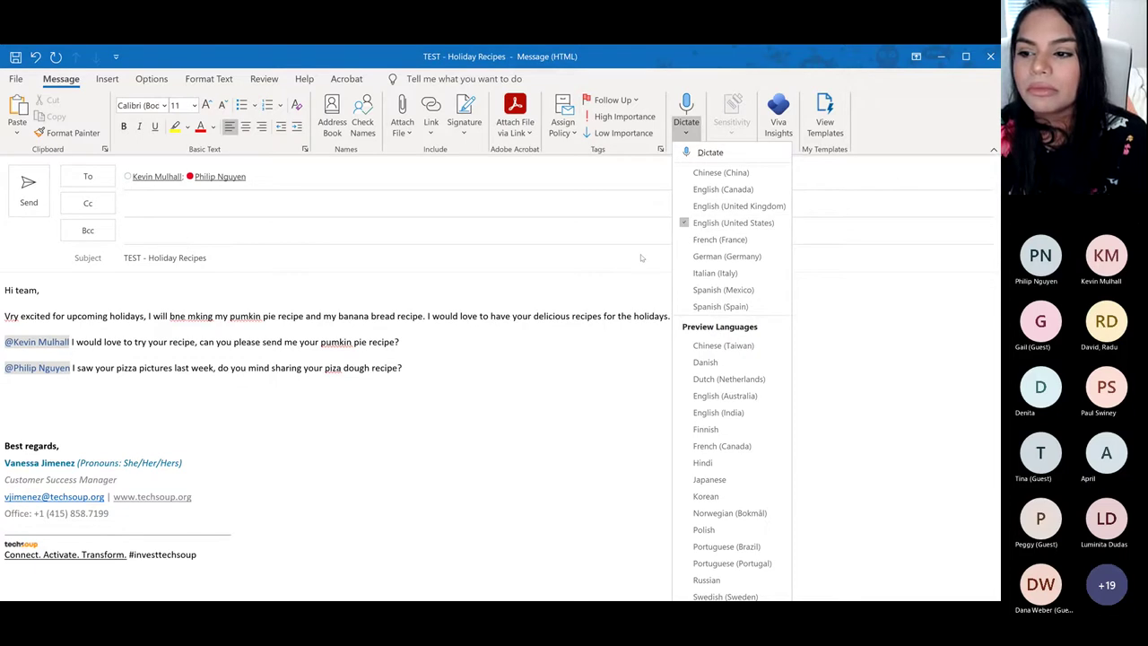
click(55, 410)
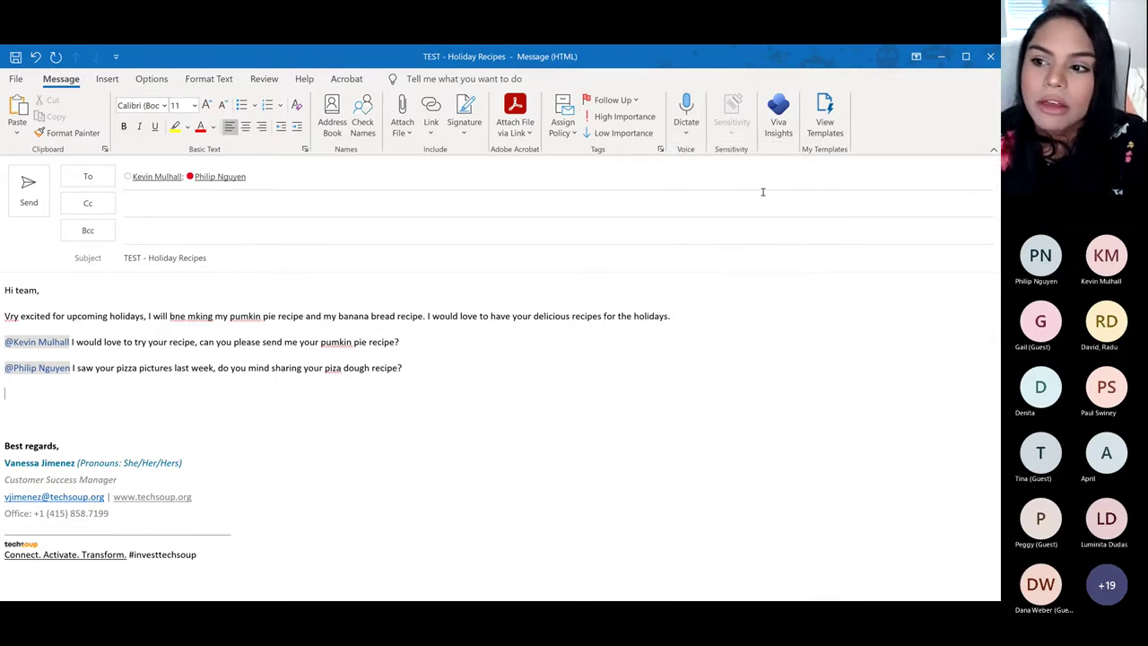
key(alt+grave)
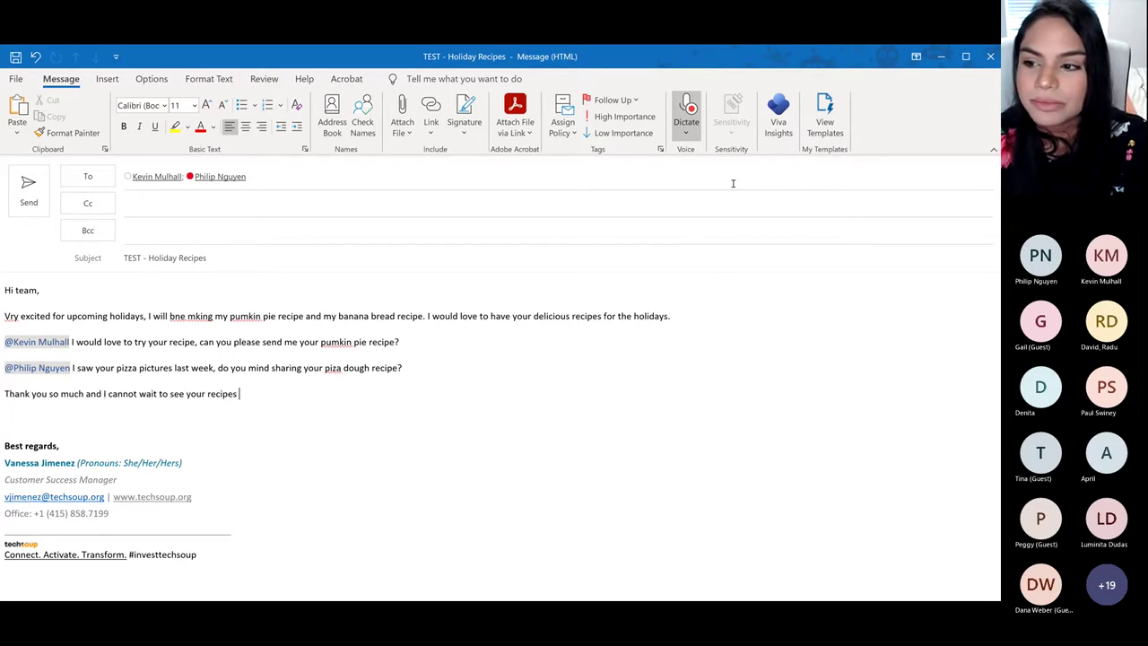
click(685, 110)
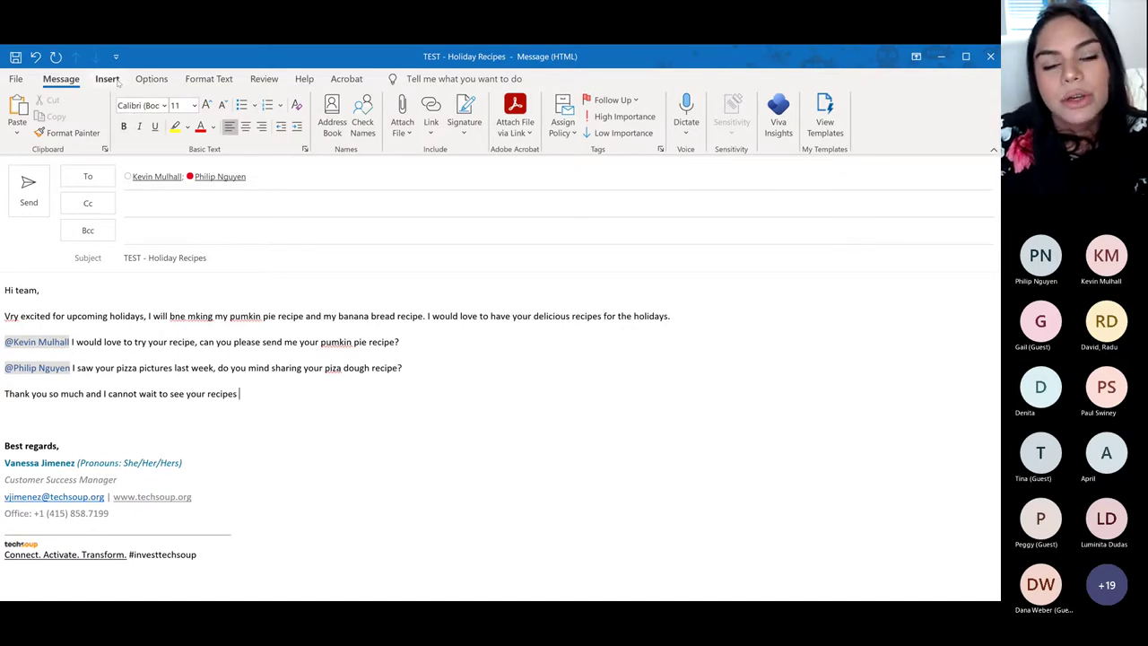
- Search the icons for "pie" and insert the solid pie and outlined pizza icons on a new line below the thank-you sentence
click(108, 79)
click(301, 409)
key(Return)
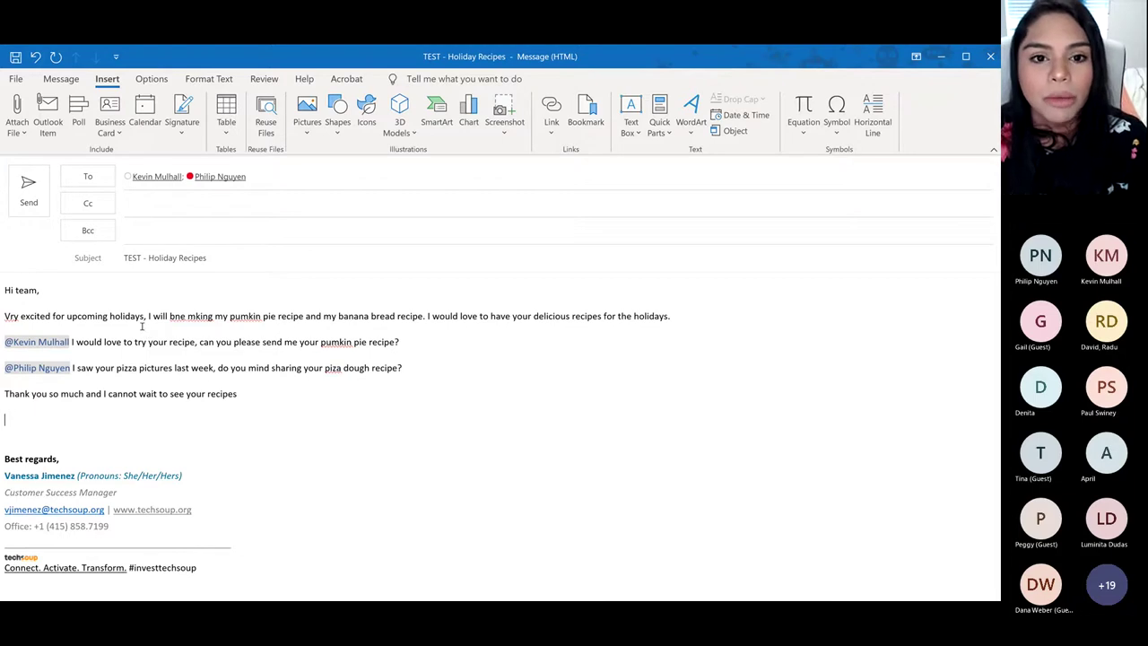
click(59, 81)
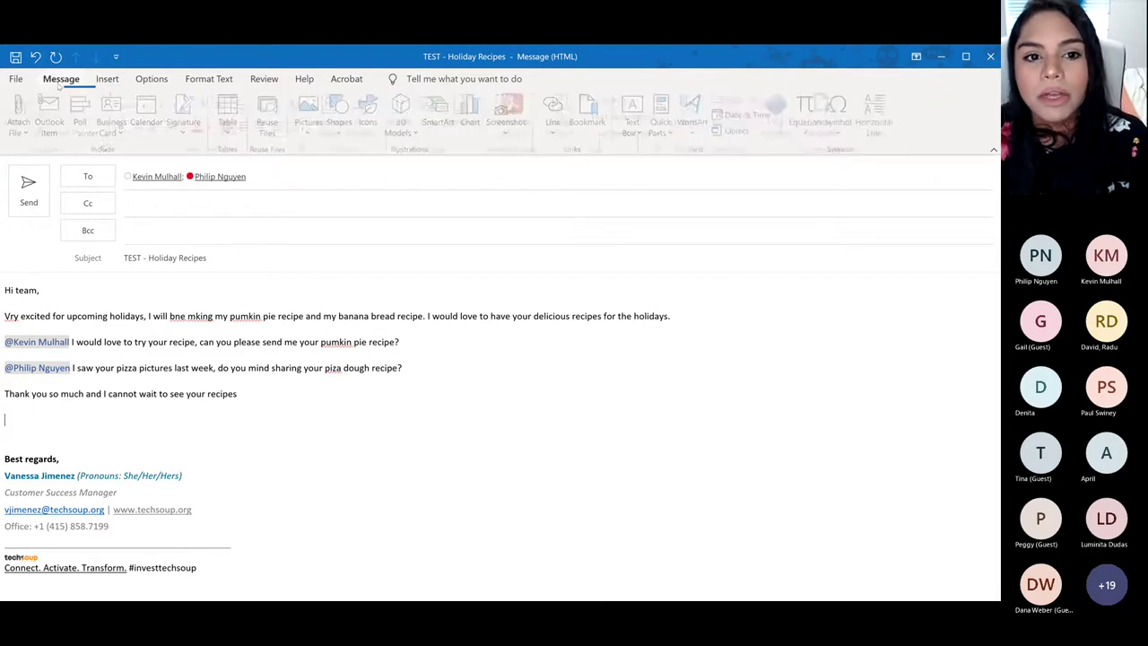
click(107, 80)
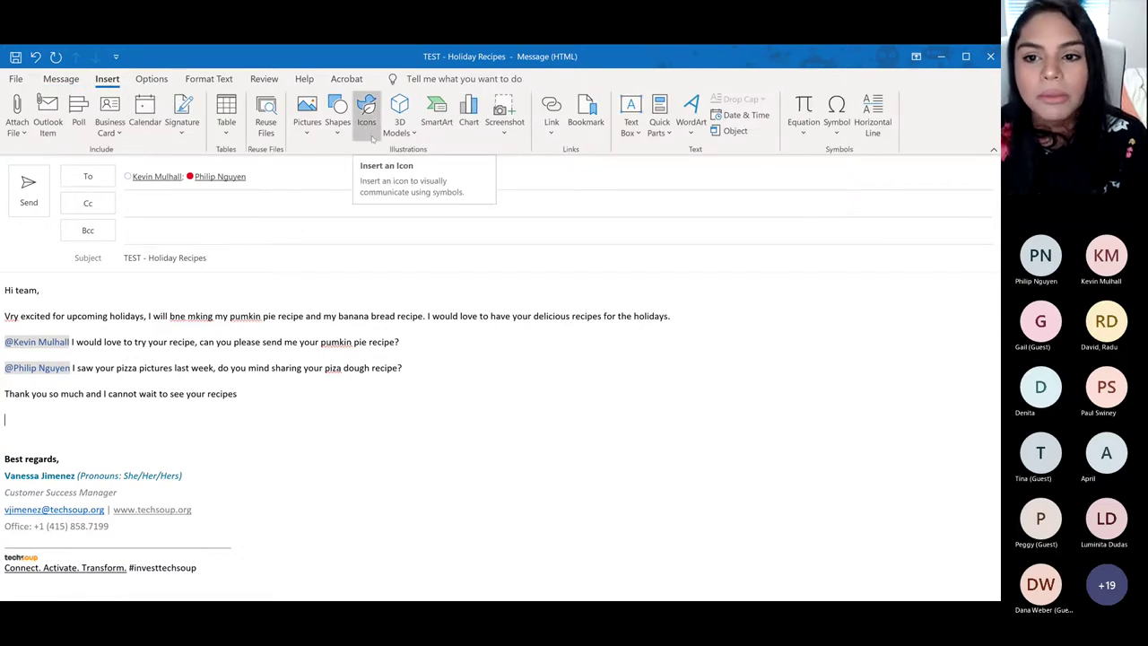
click(372, 139)
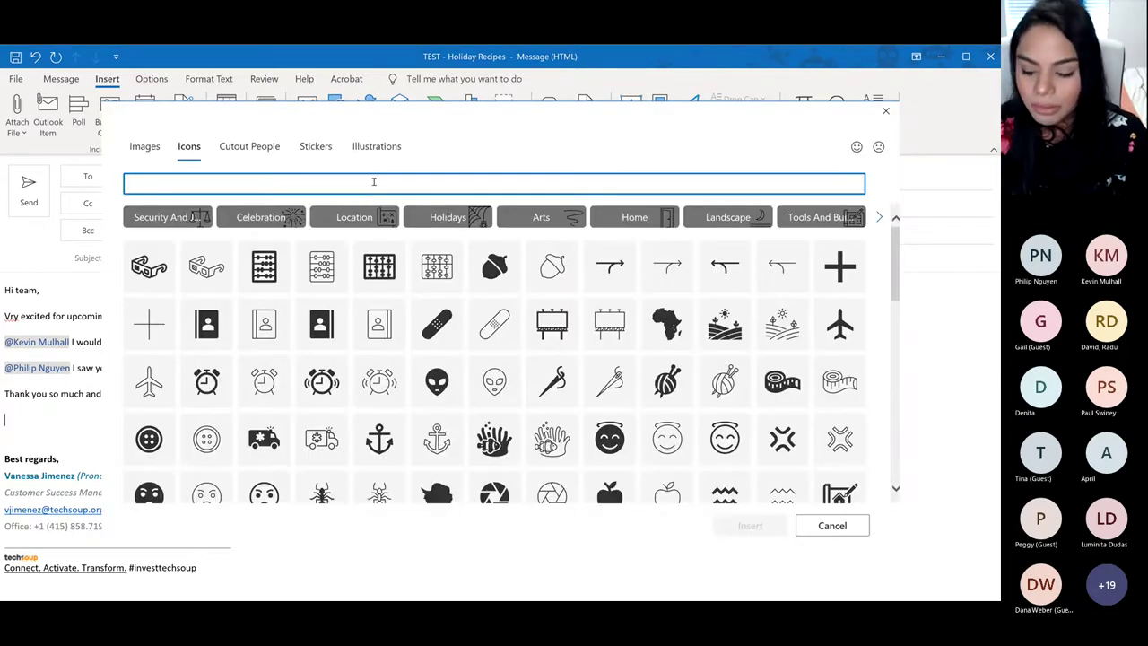
text(pie)
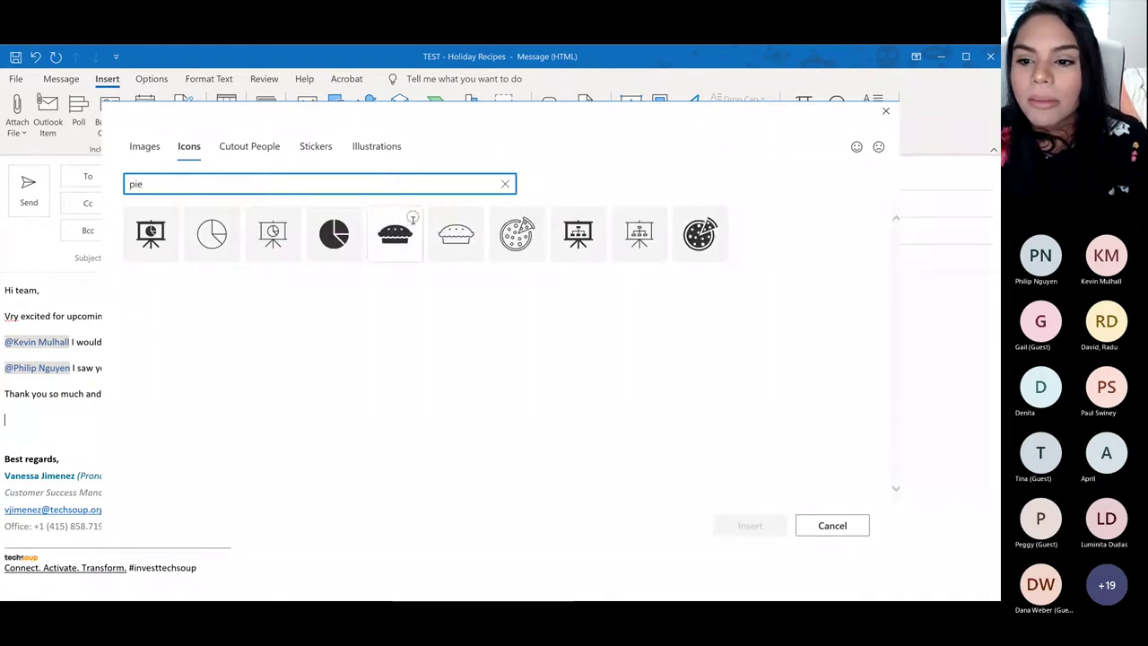
click(395, 231)
click(536, 235)
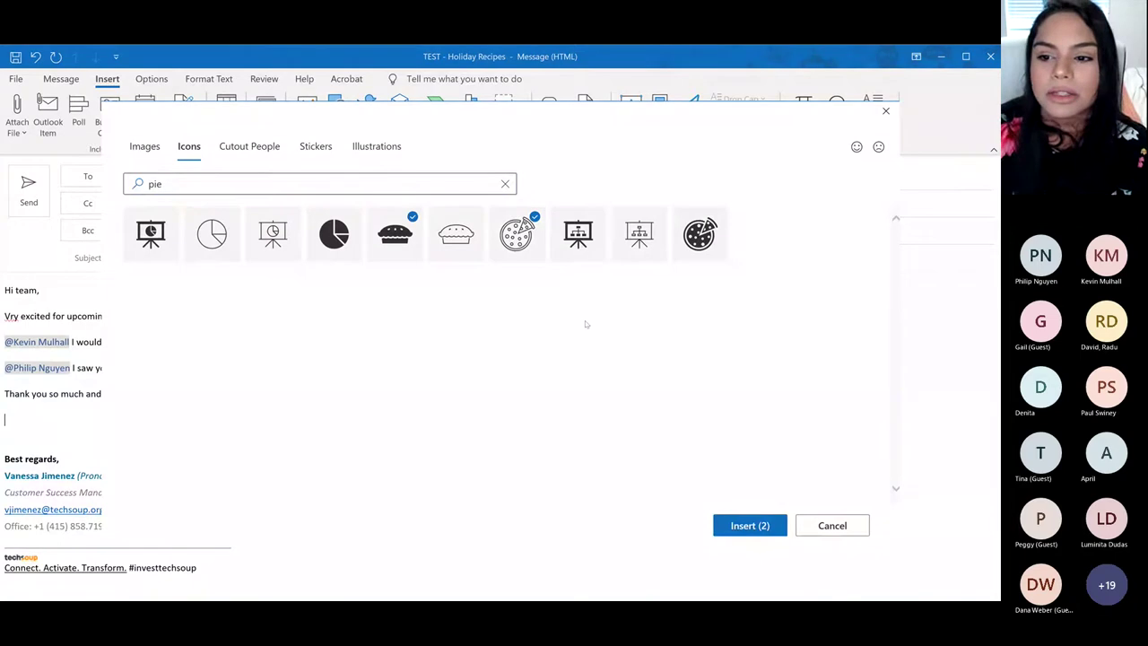
click(751, 527)
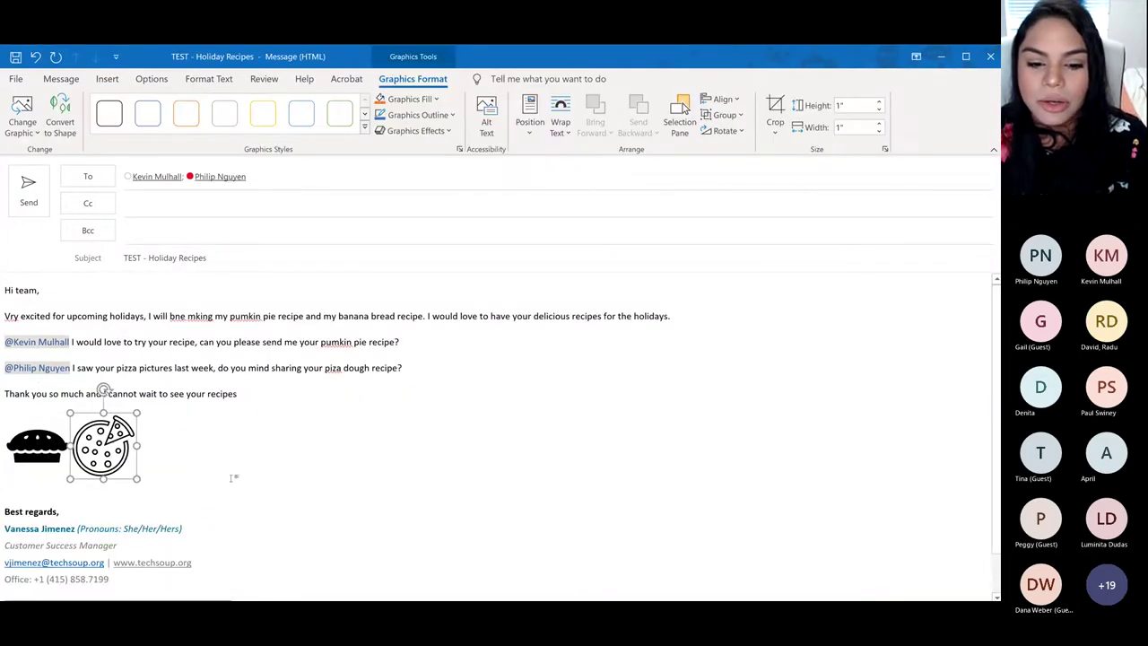
click(232, 478)
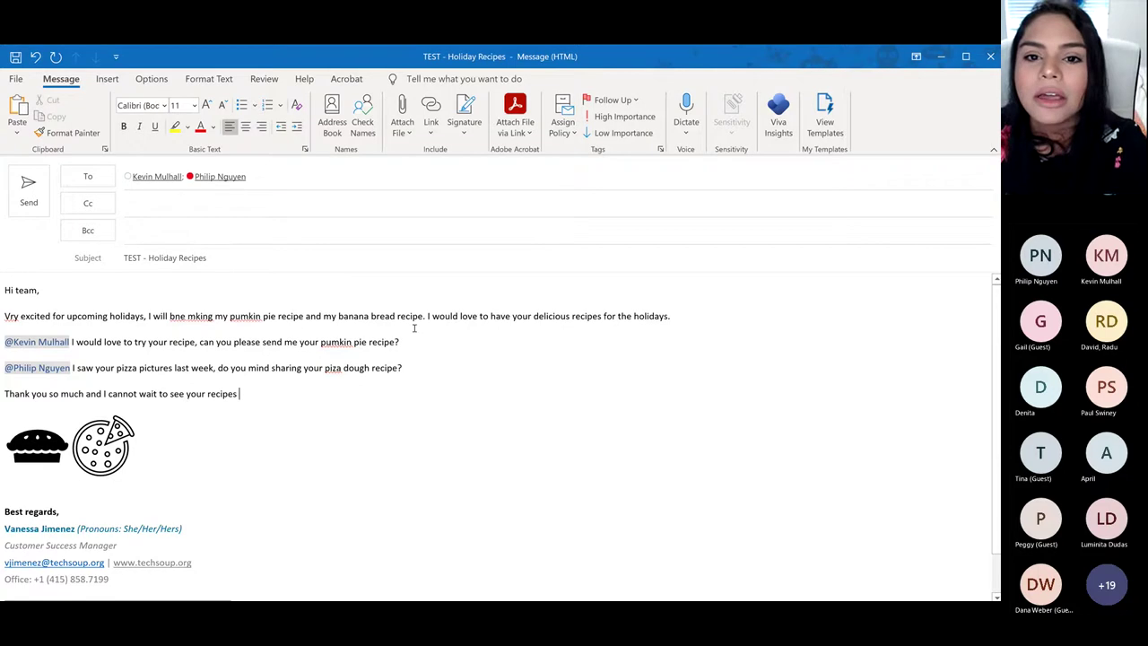
- Run Spelling & Grammar on the email, accepting the suggested corrections such as Very, be, making, pumpkin and pizza
click(280, 81)
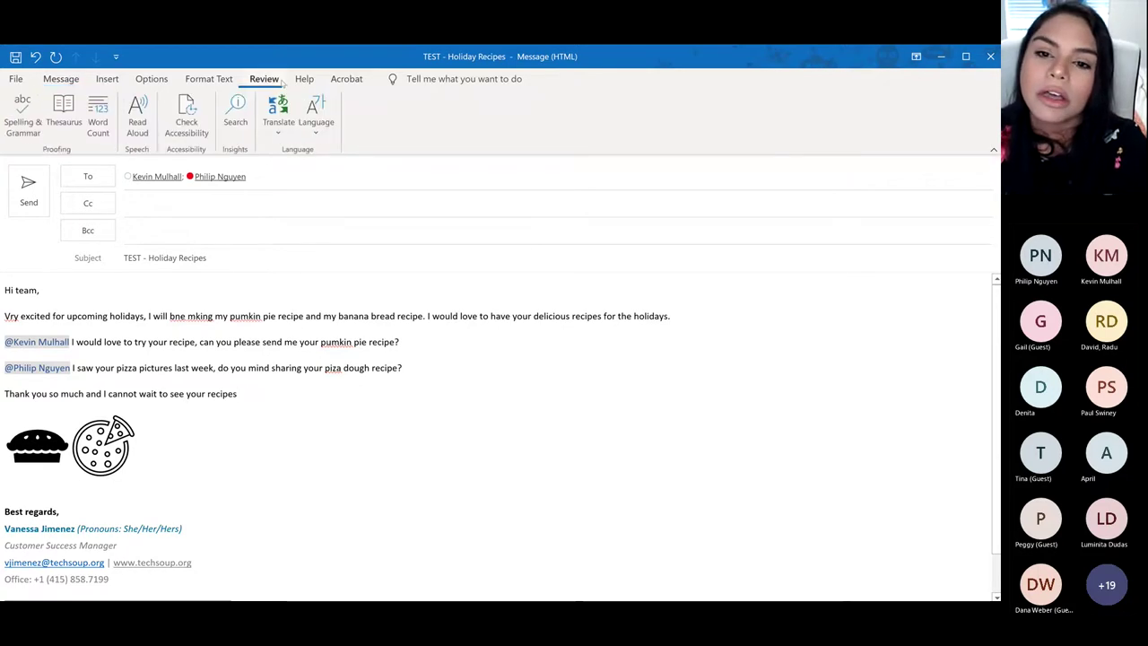
click(32, 139)
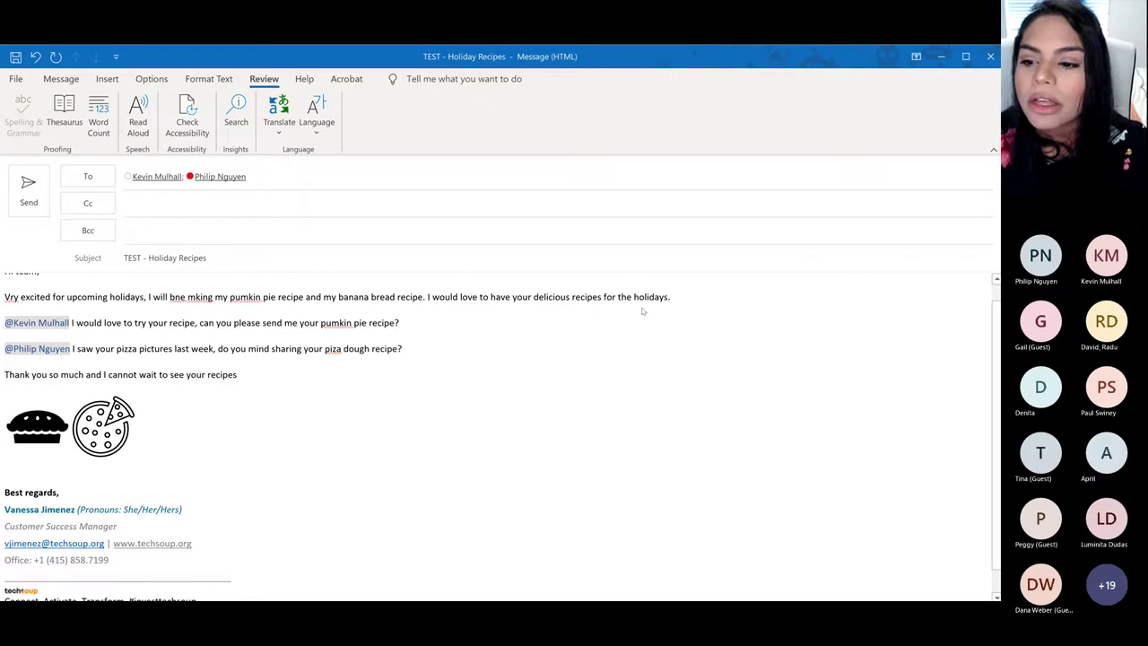
key(Return)
key(Return)
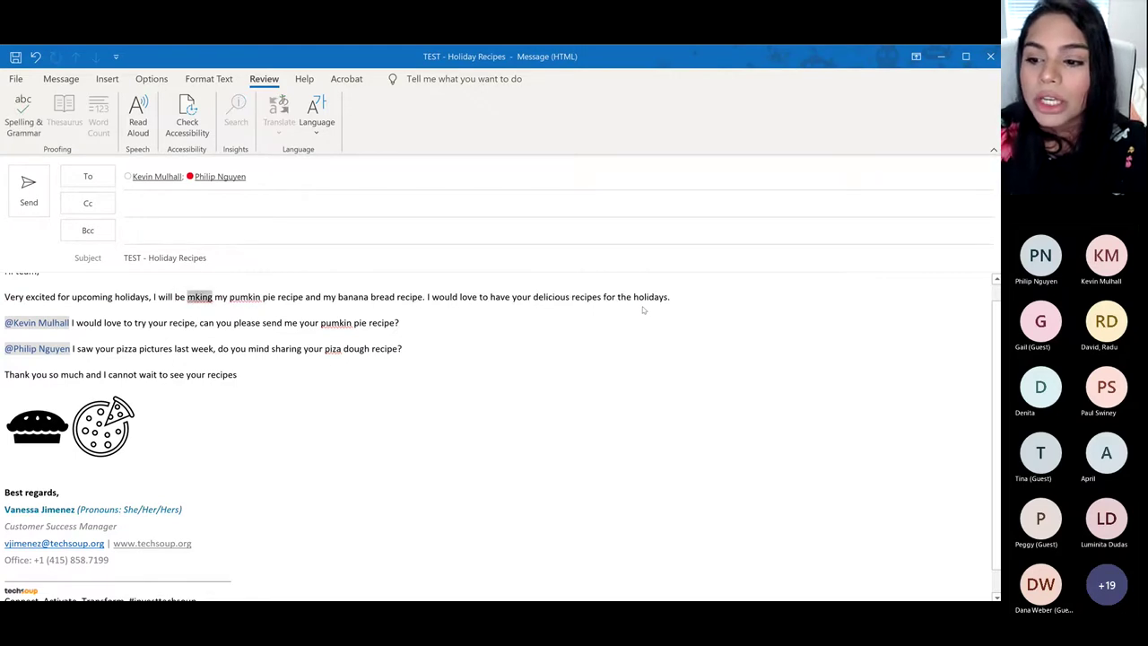
key(Return)
key(Return)
key(Return)
key(Return)
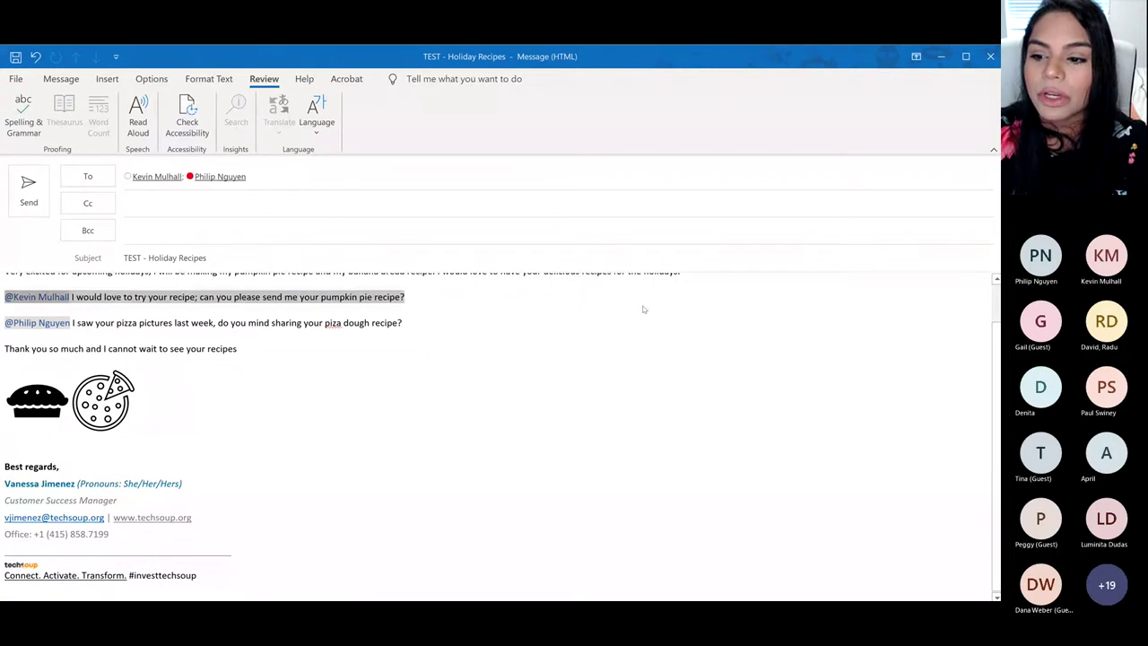
key(Return)
key(Return)
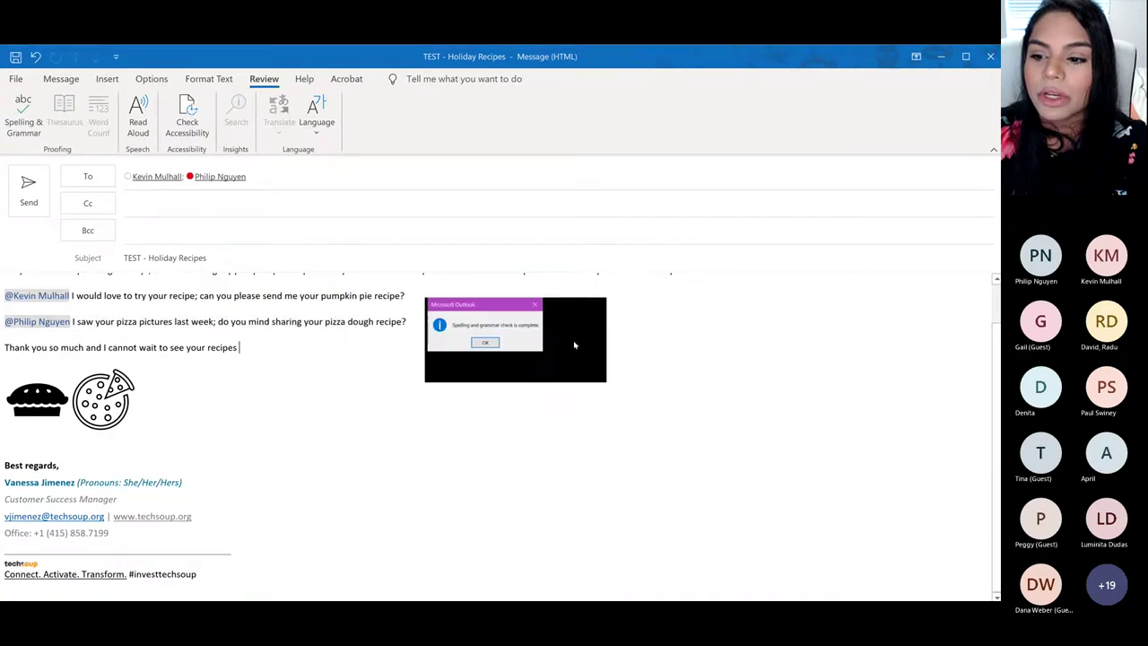
click(521, 370)
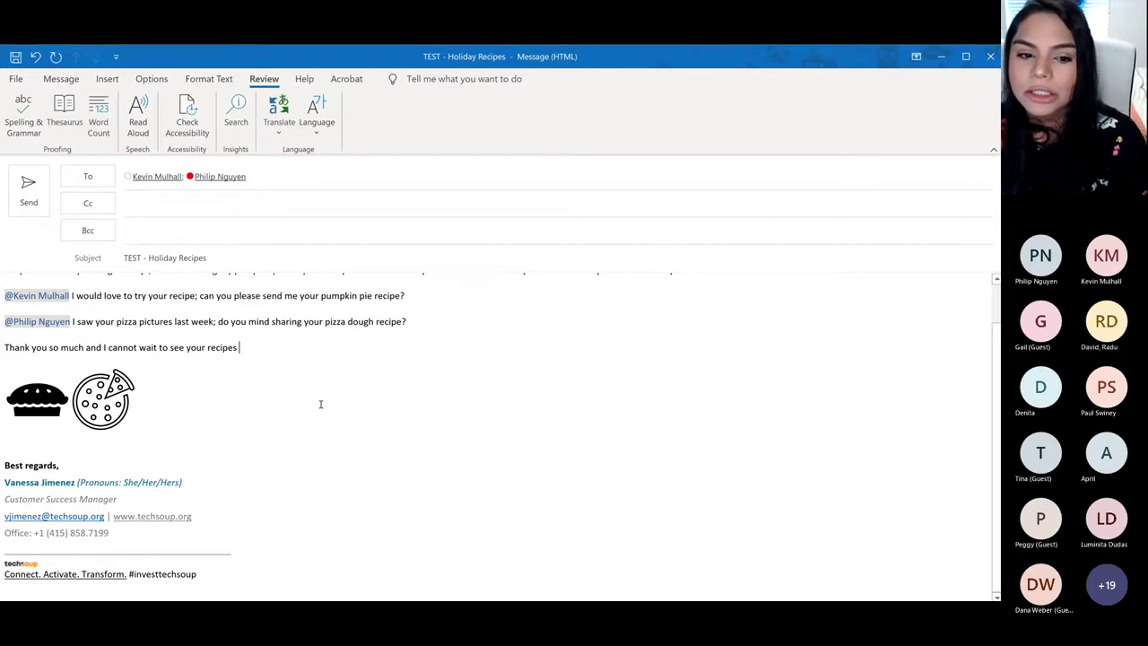
- Have the email read aloud from the greeting, and pause the reading in the holiday recipes paragraph
scroll(320, 403, up, 2)
click(9, 290)
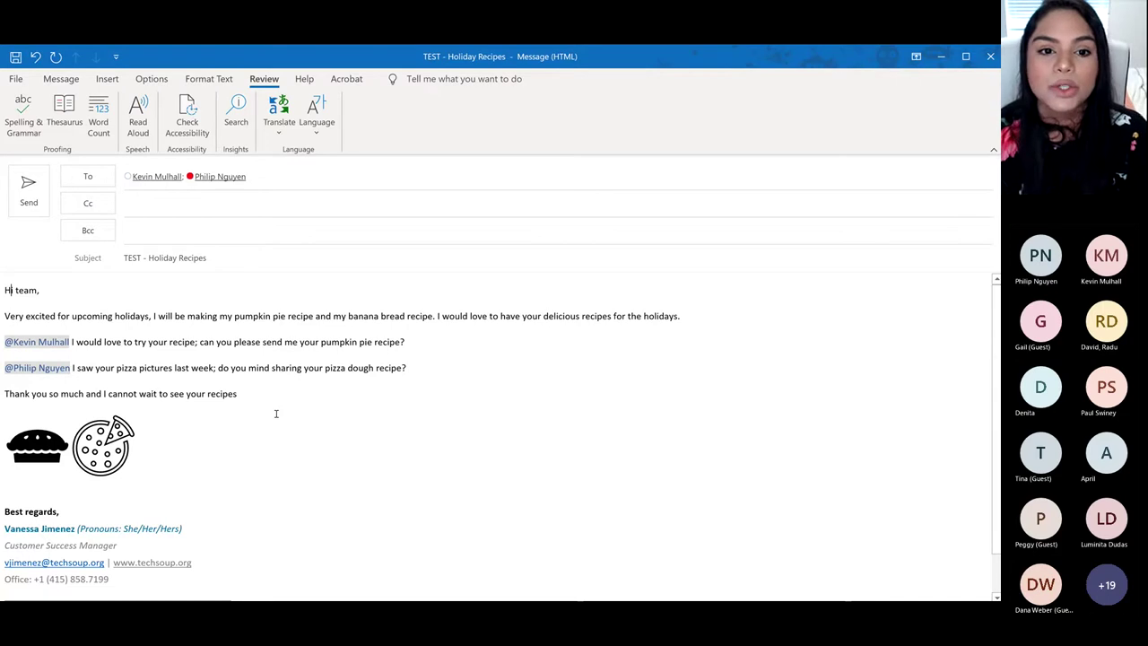
click(138, 116)
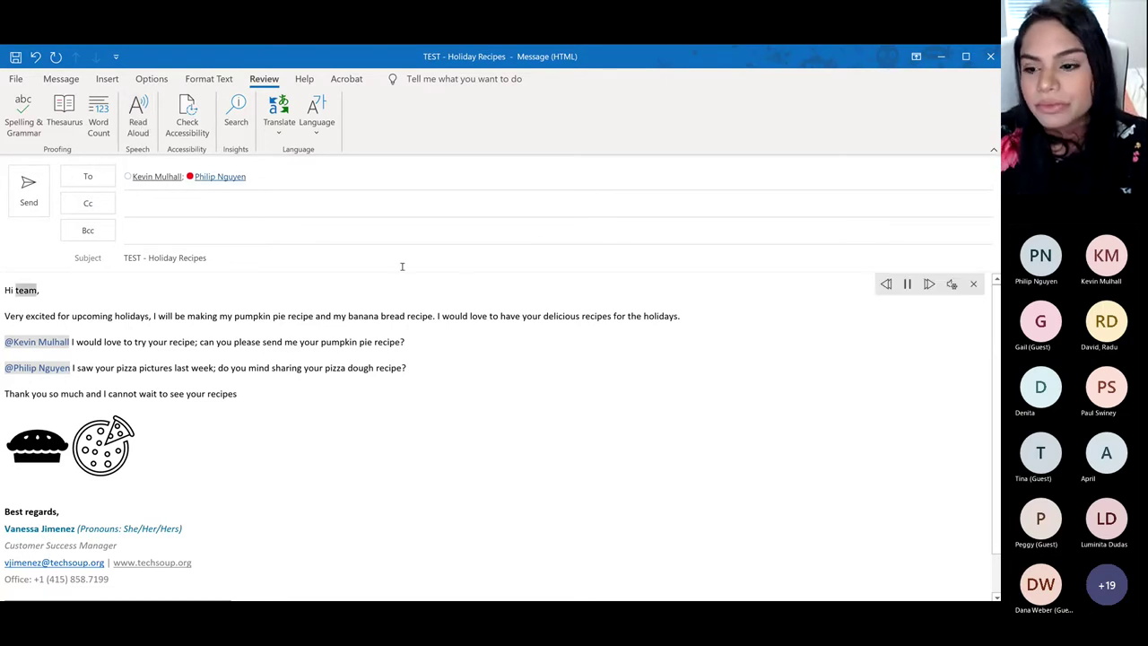
click(907, 283)
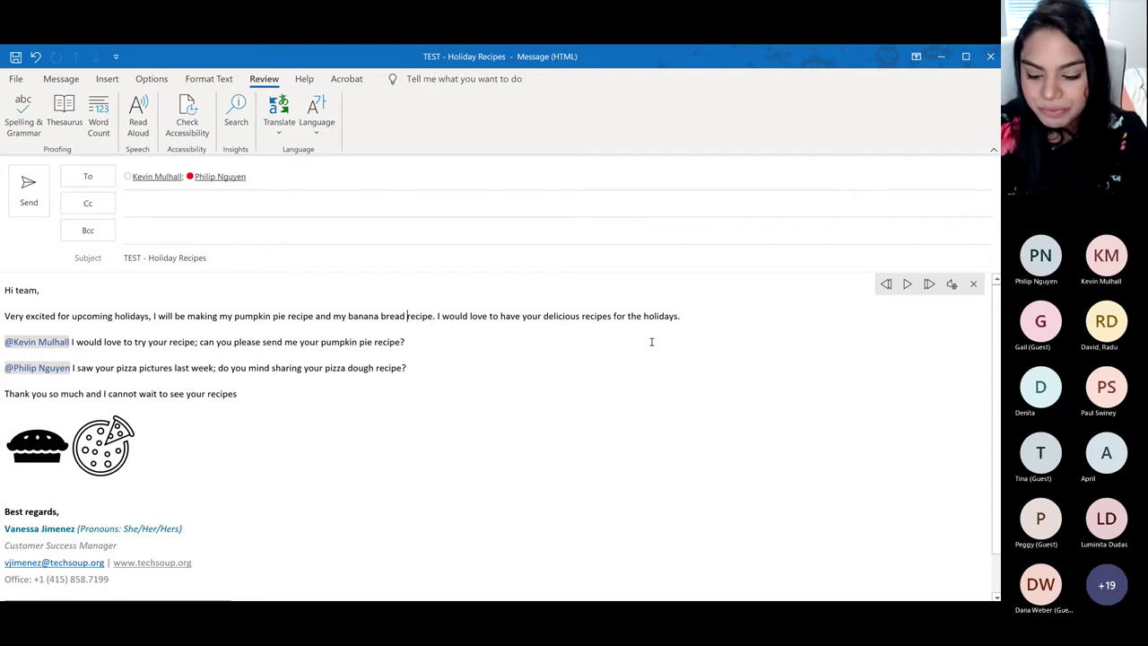
click(347, 411)
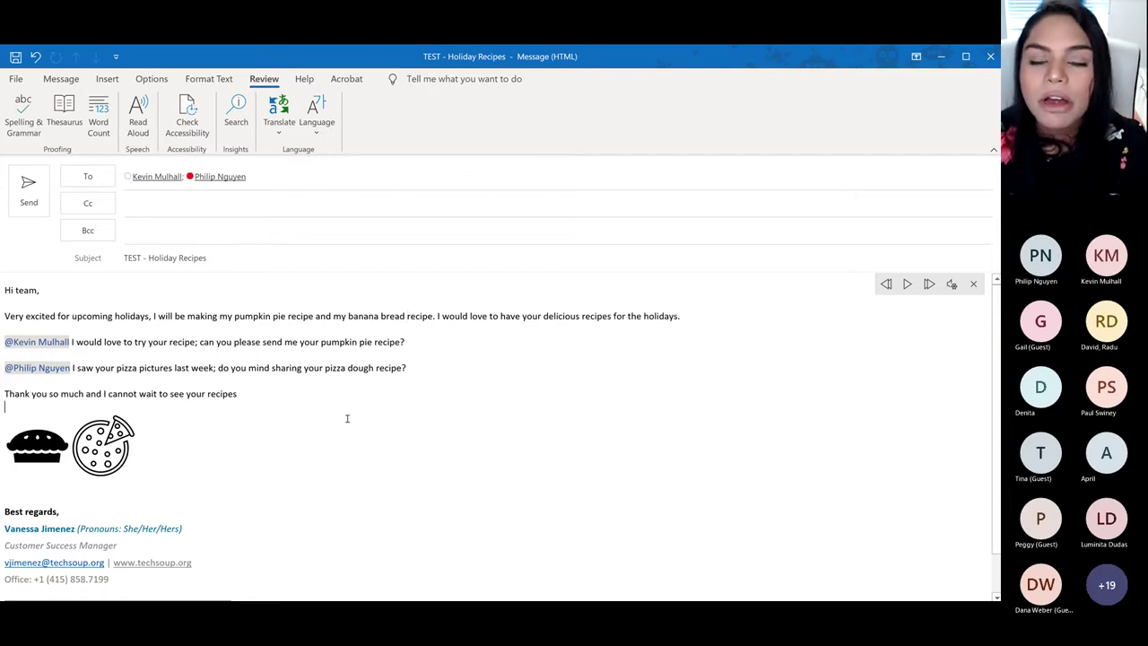
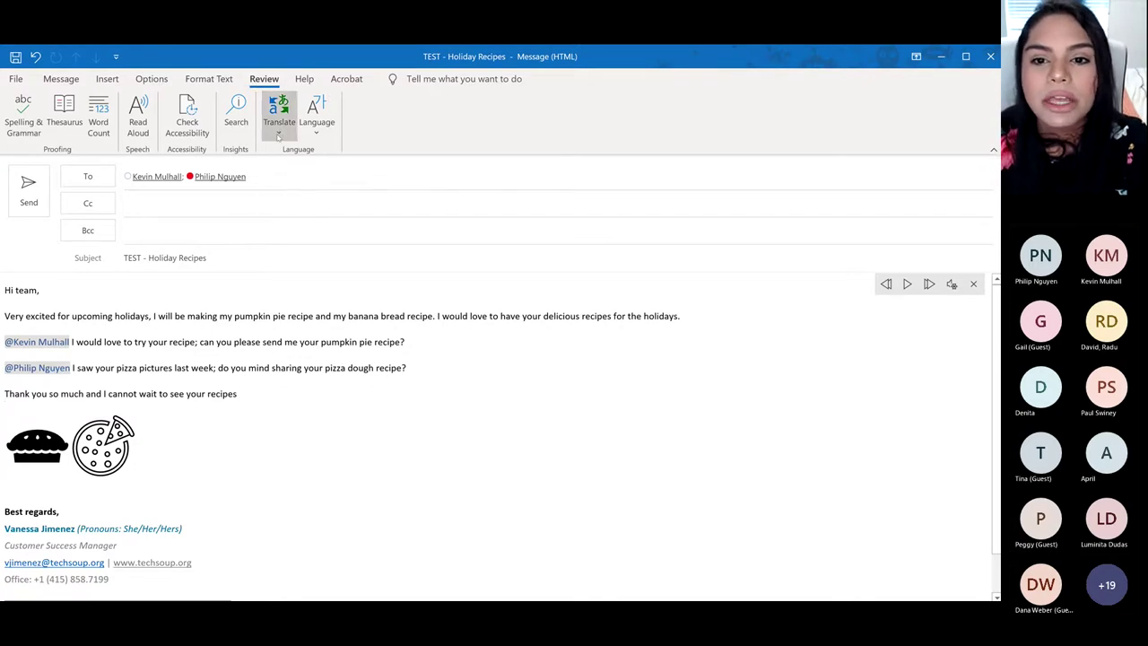
- Choose English (United States) to Spanish (Spain) as the item translation languages and translate the whole email
click(279, 133)
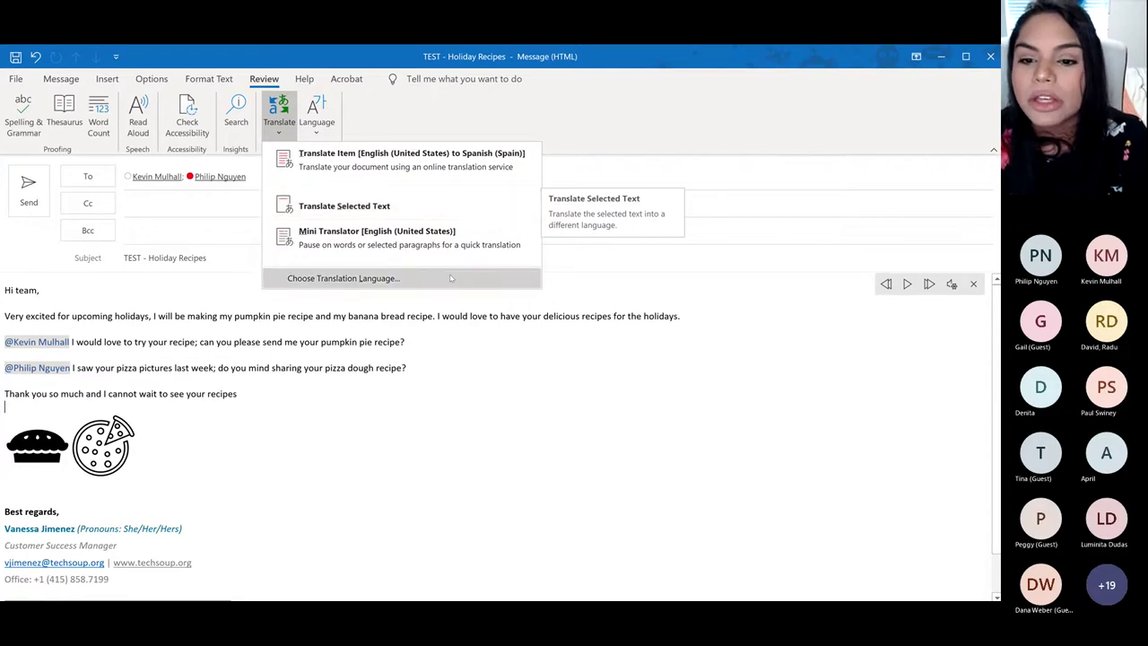
click(484, 278)
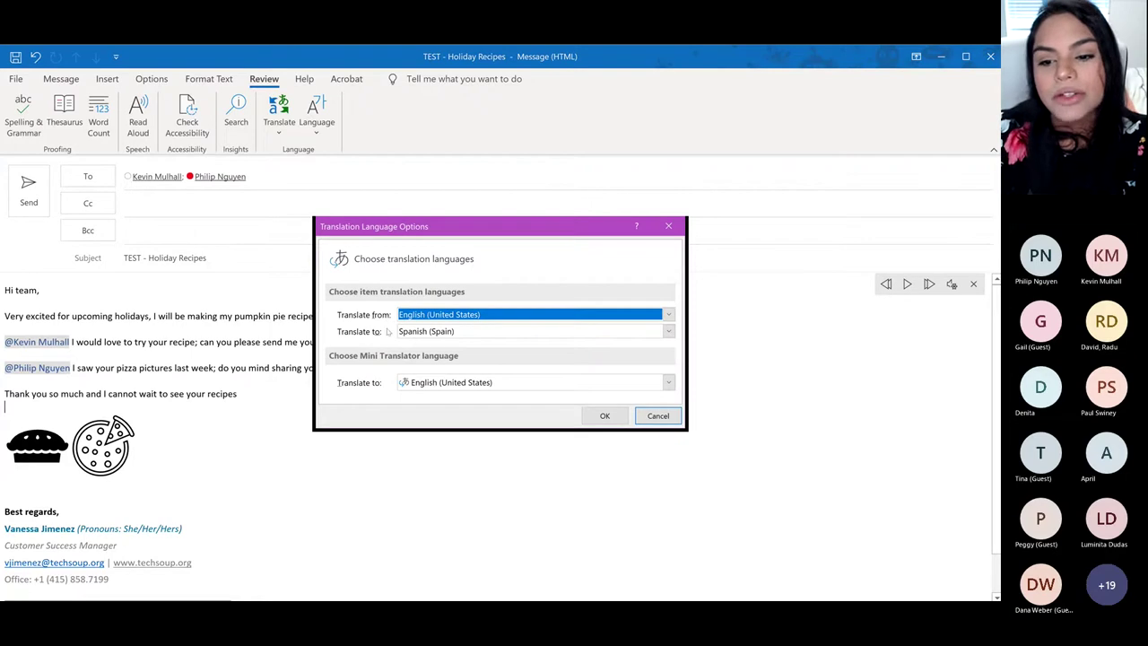
click(602, 415)
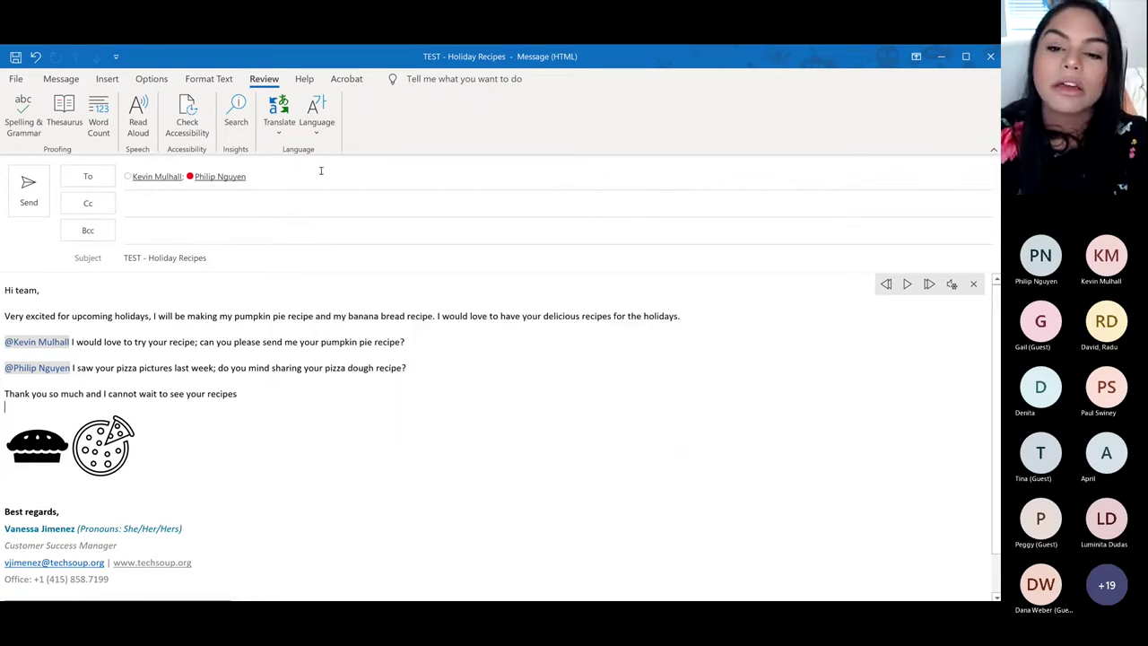
click(285, 115)
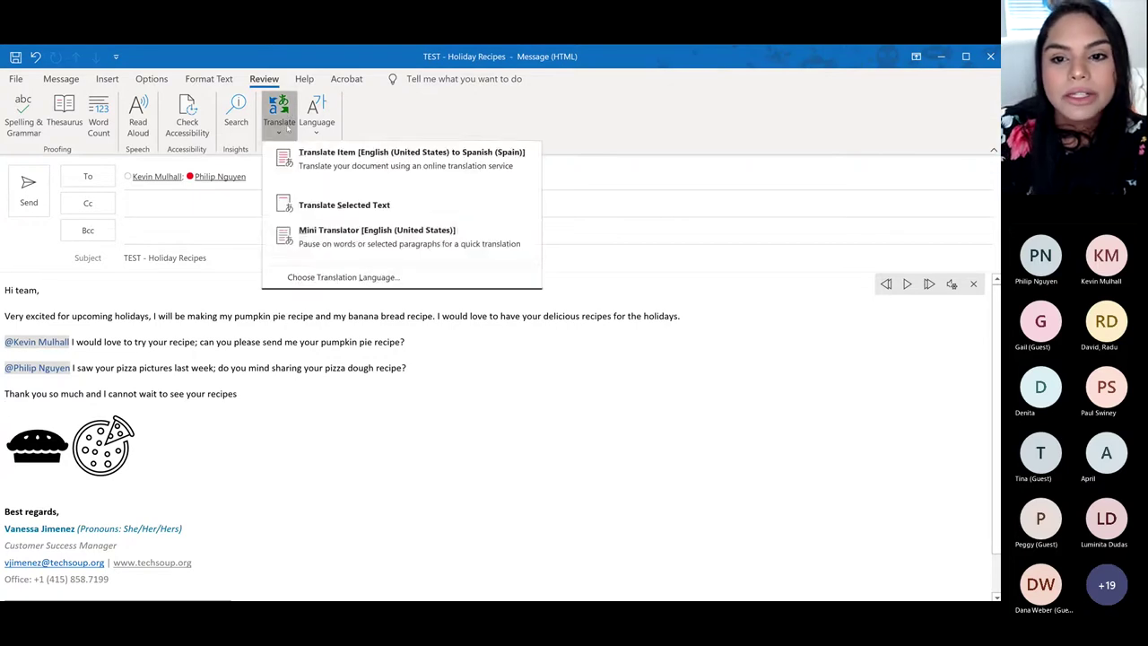
click(431, 161)
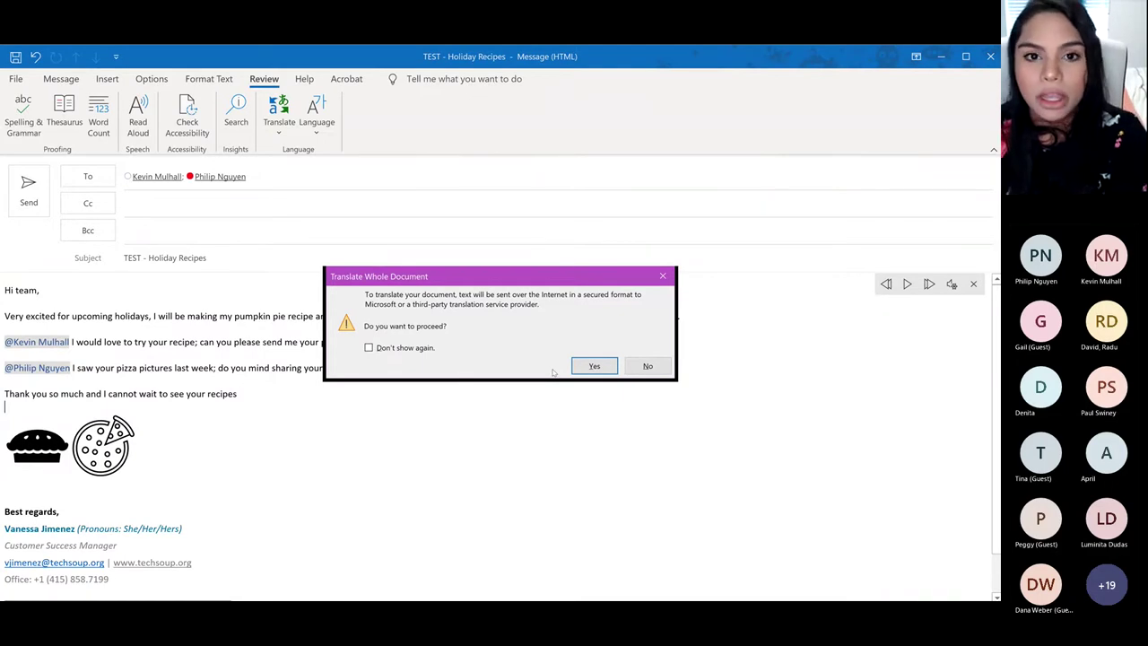
click(609, 371)
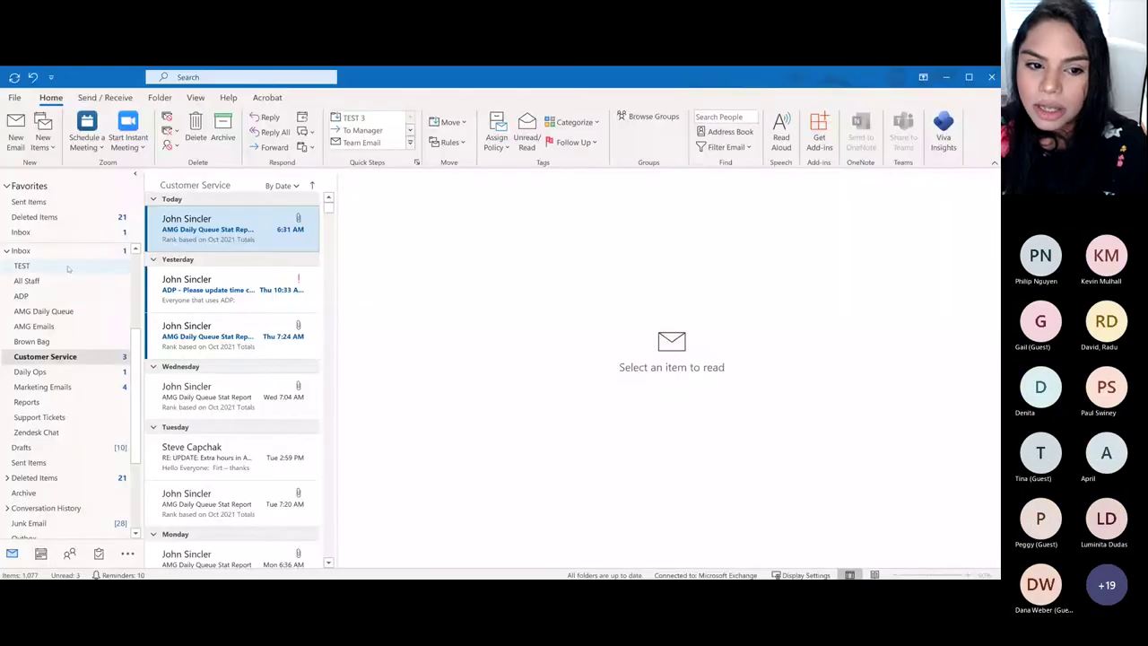
- Open the TEST folder under the Inbox and look at the received TEST - Holiday Recipes email
click(67, 266)
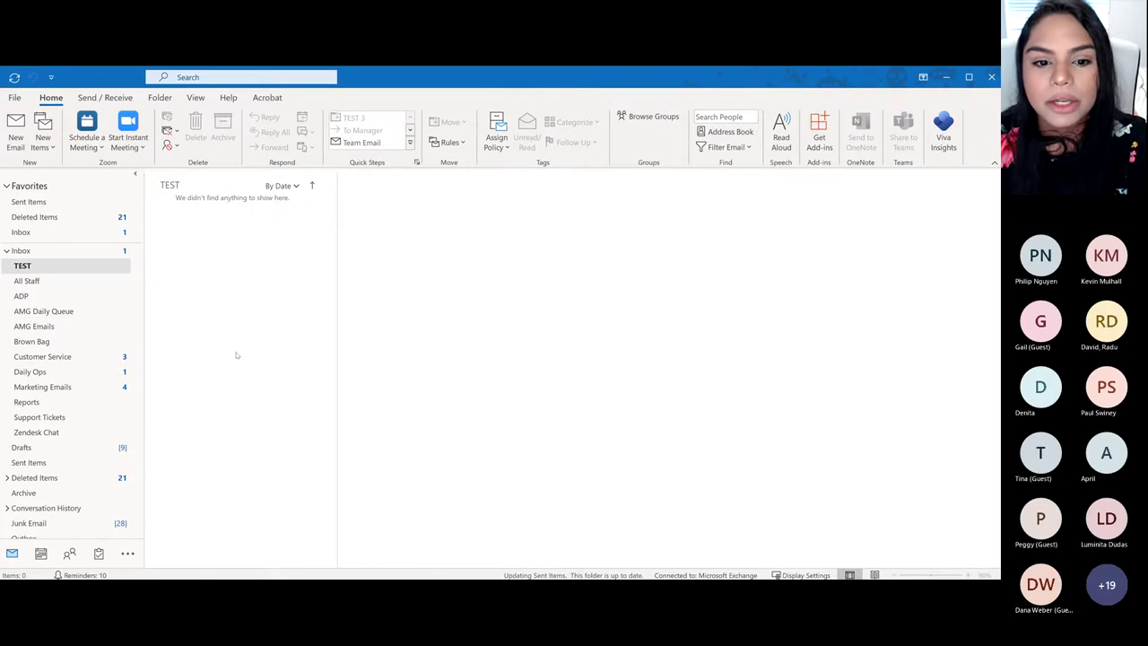
click(76, 263)
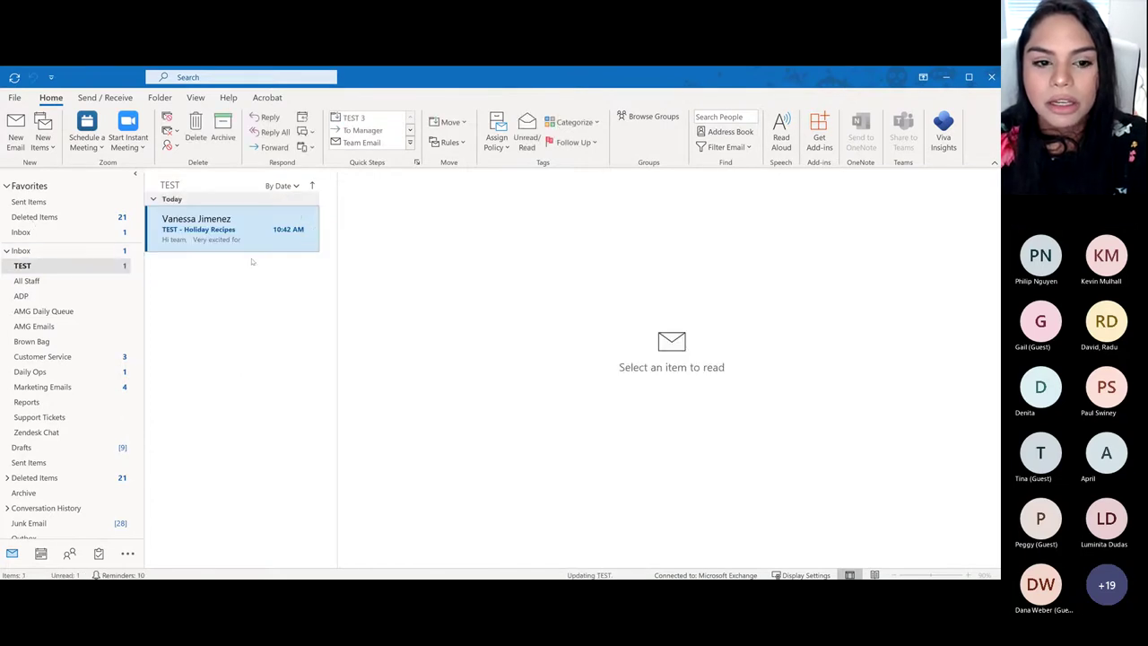
click(247, 249)
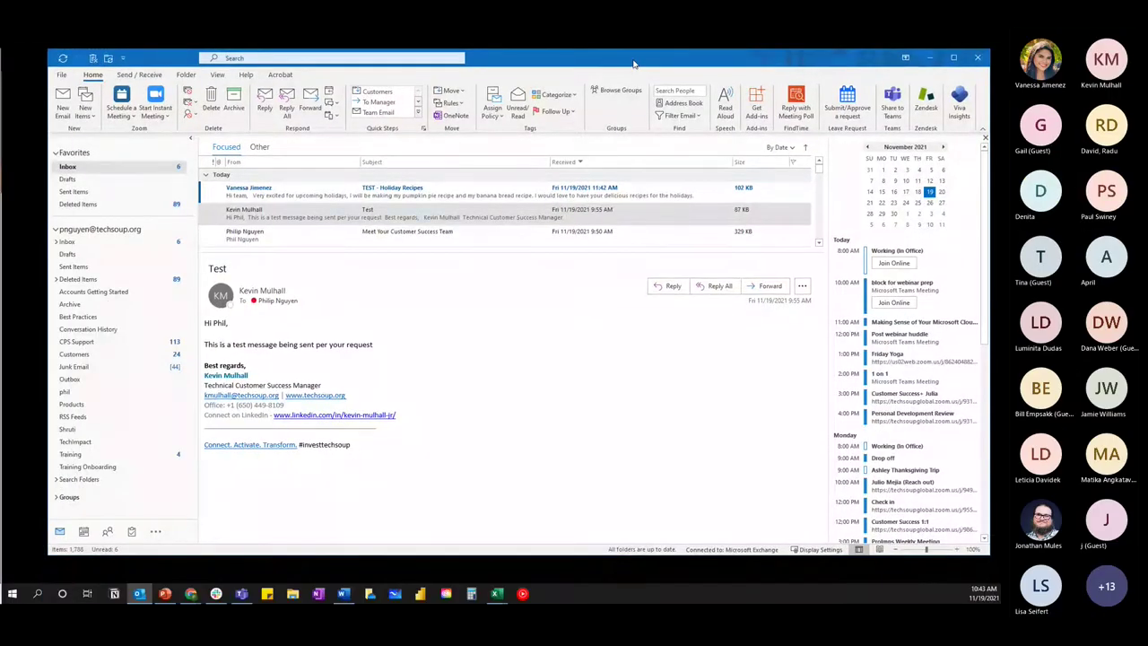
click(633, 64)
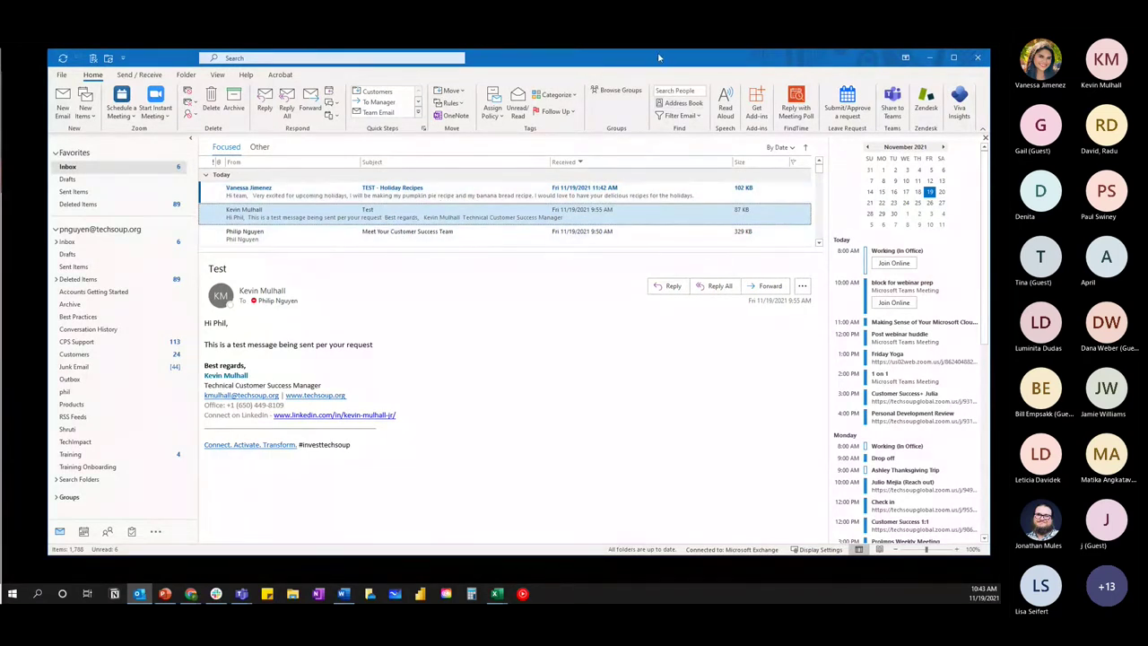
drag(658, 57, 658, 55)
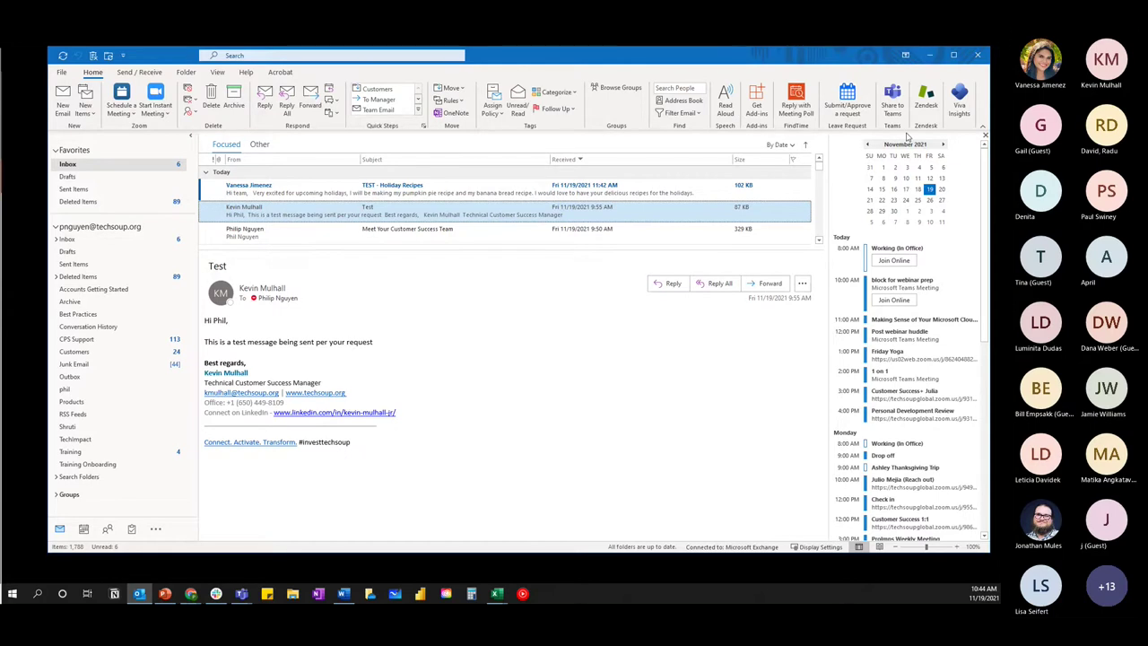
- Open Viva Insights and view the out-of-office tasks for planning time away and the daily focus plan enrolment
click(958, 103)
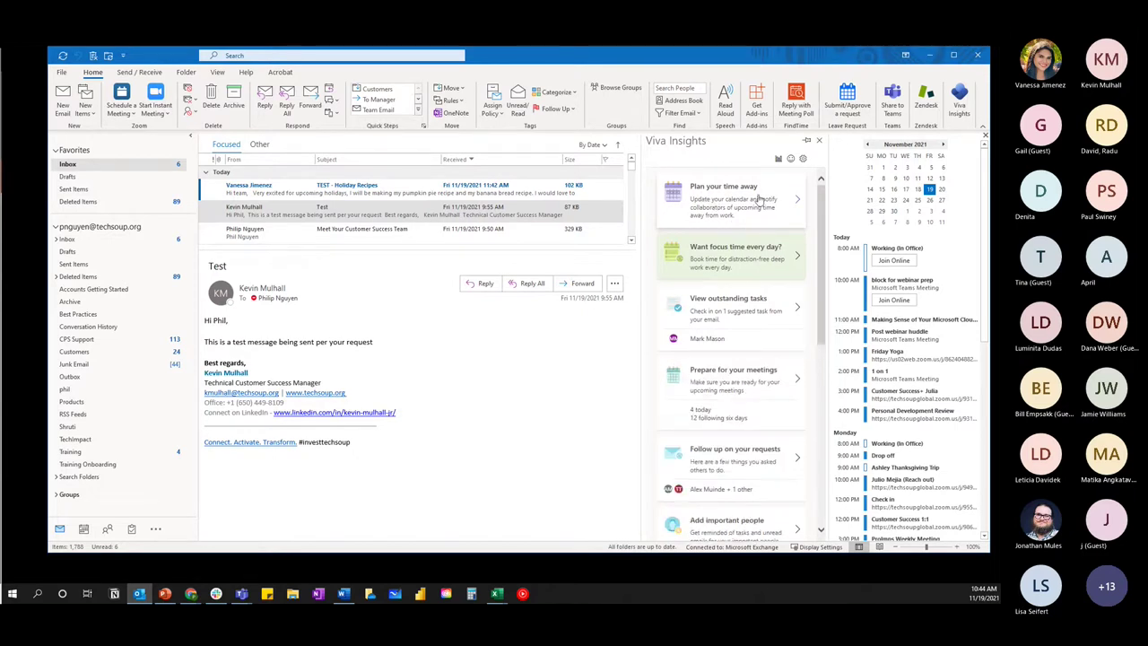
click(794, 203)
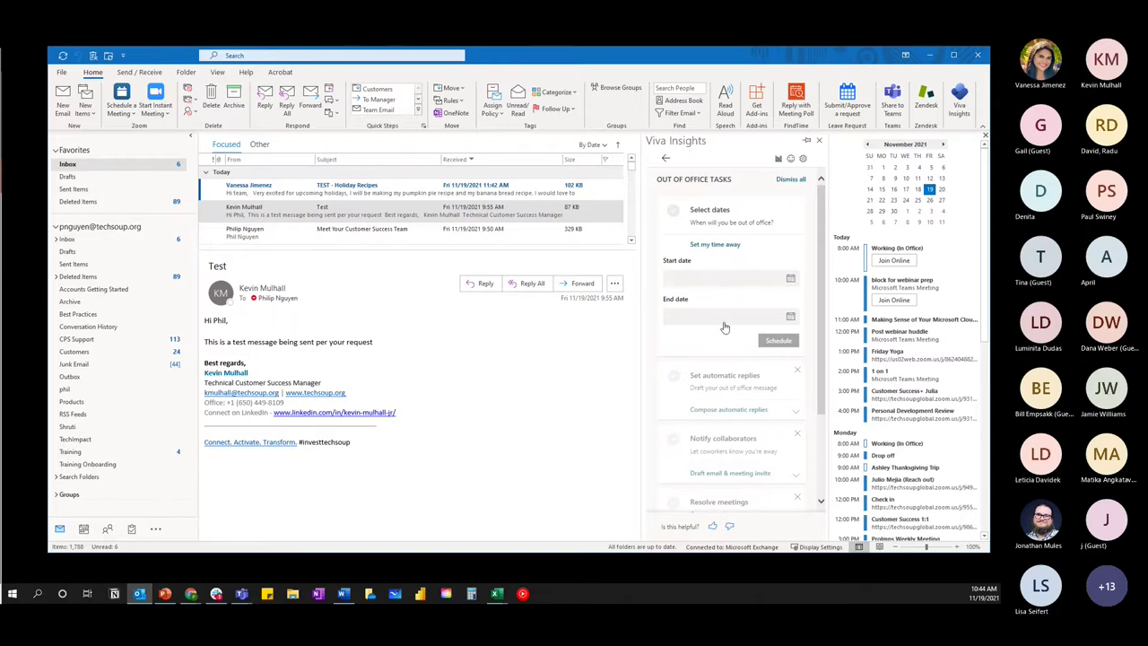
scroll(724, 328, down, 2)
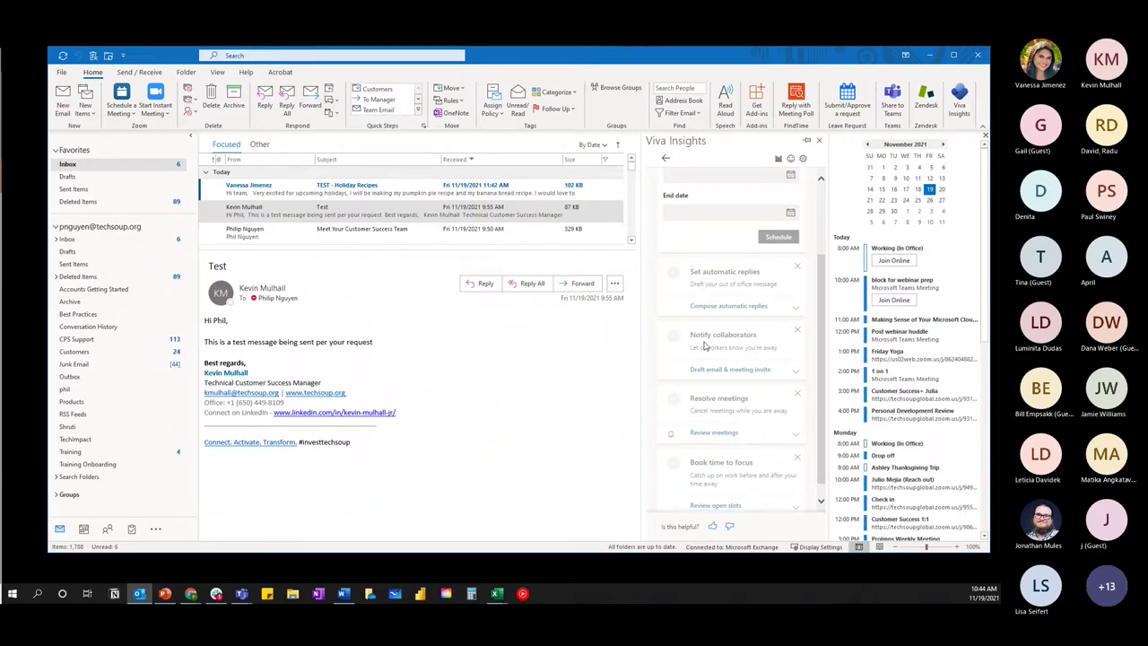
scroll(705, 345, down, 1)
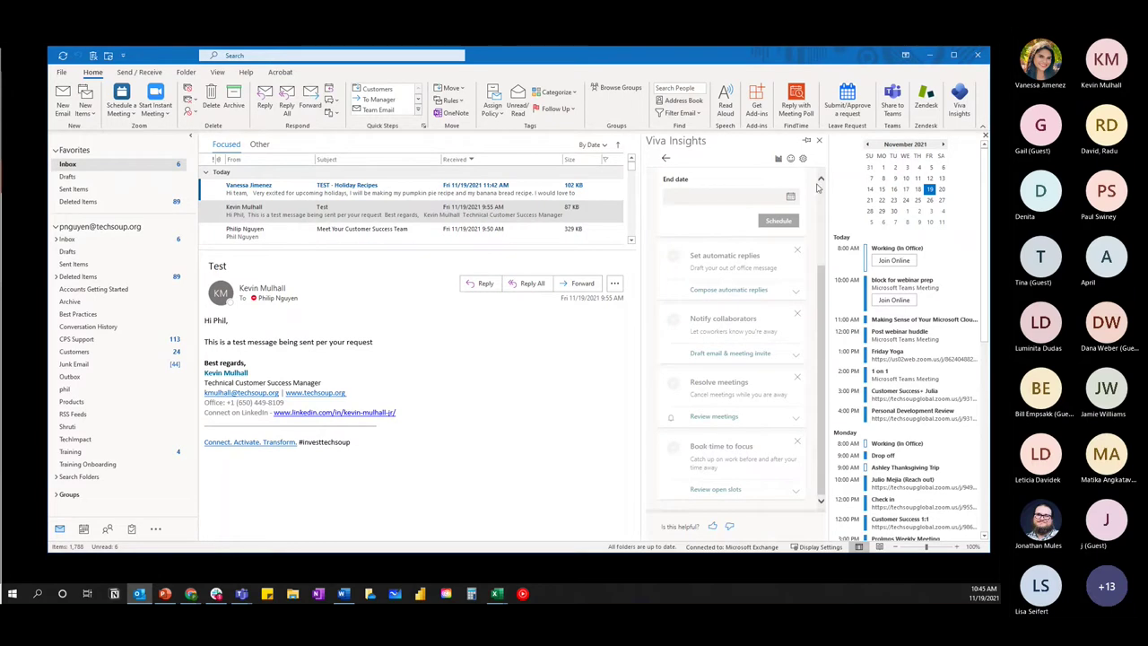
click(666, 159)
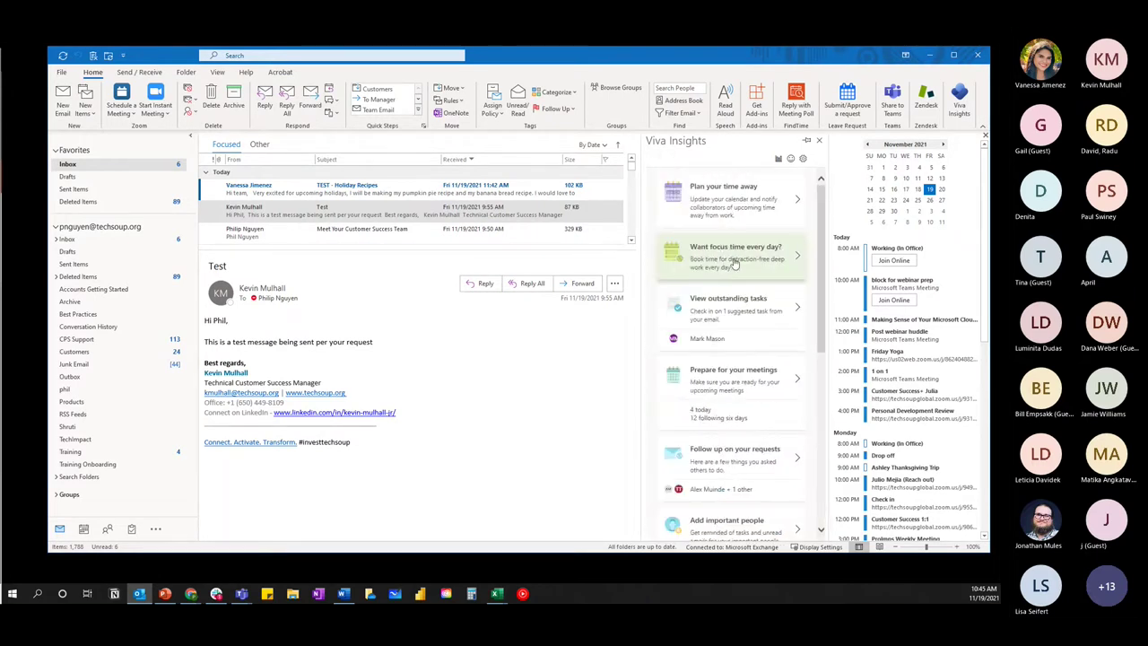
click(795, 258)
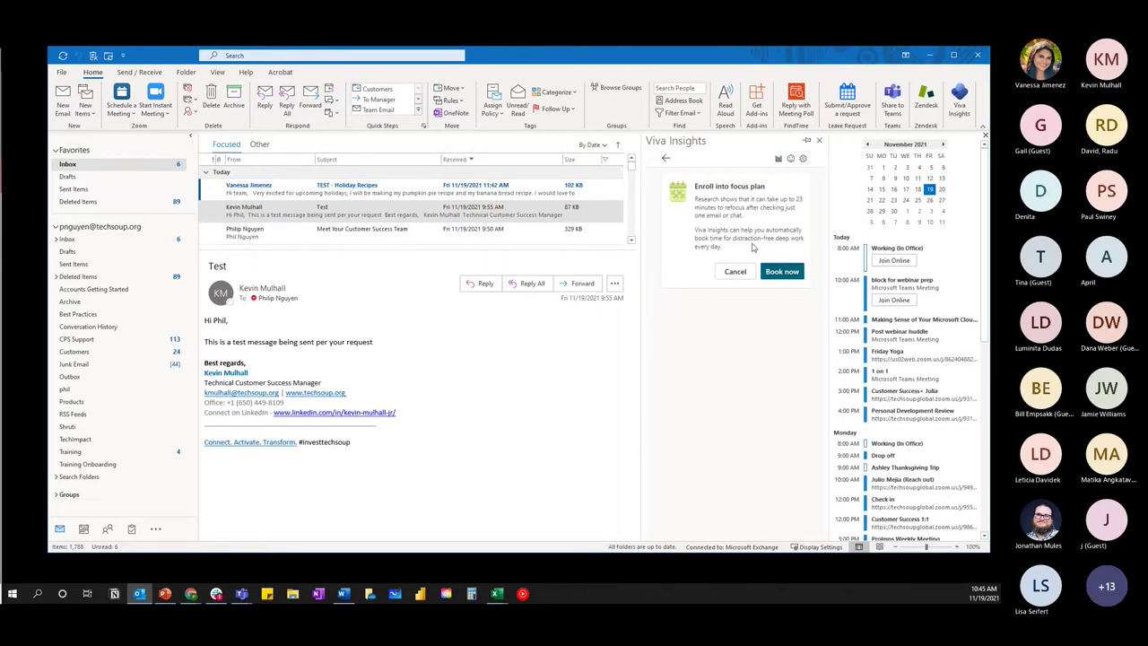
click(666, 160)
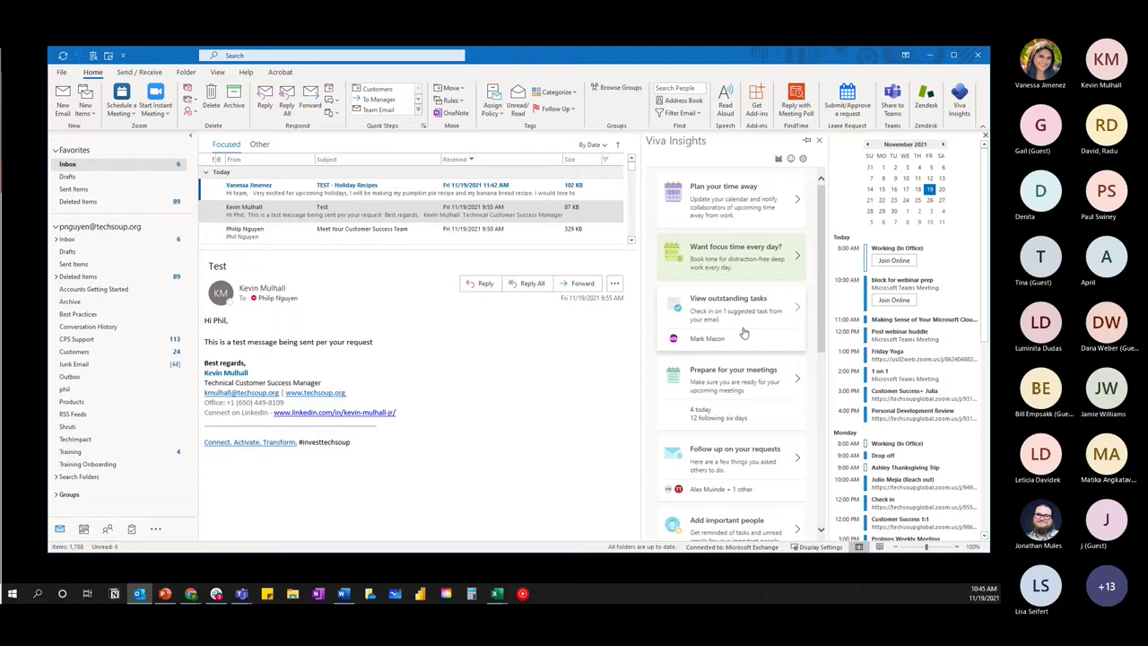
- Examine the meeting preparation list in Viva Insights, covering today's and Monday's meetings, and return to the overview
scroll(731, 332, down, 2)
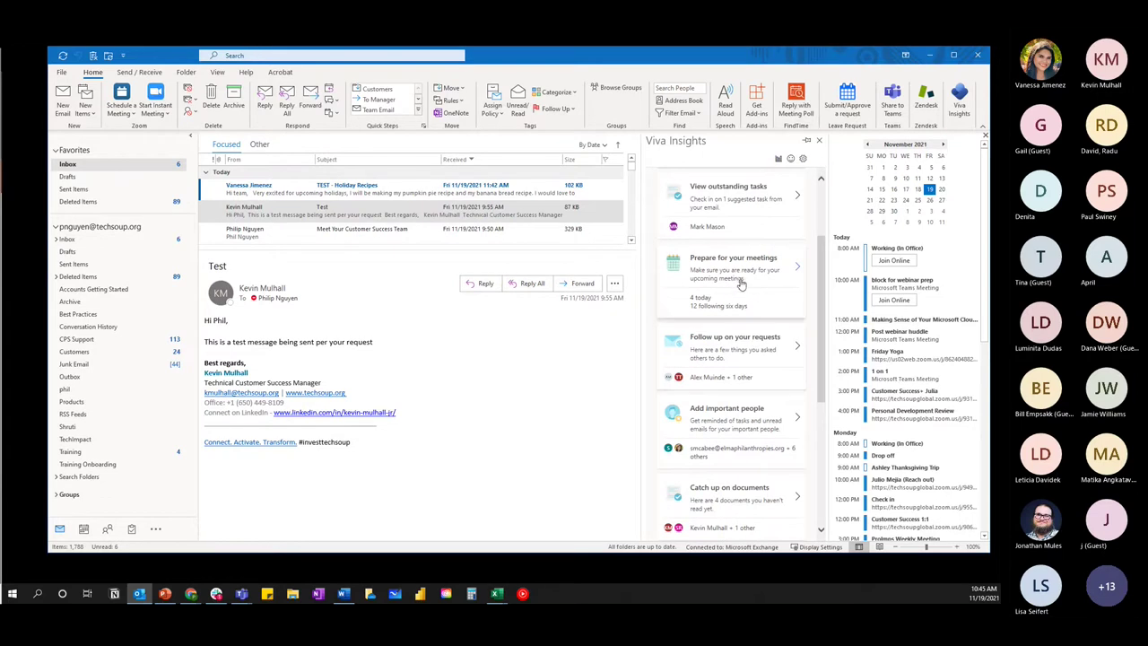
click(796, 266)
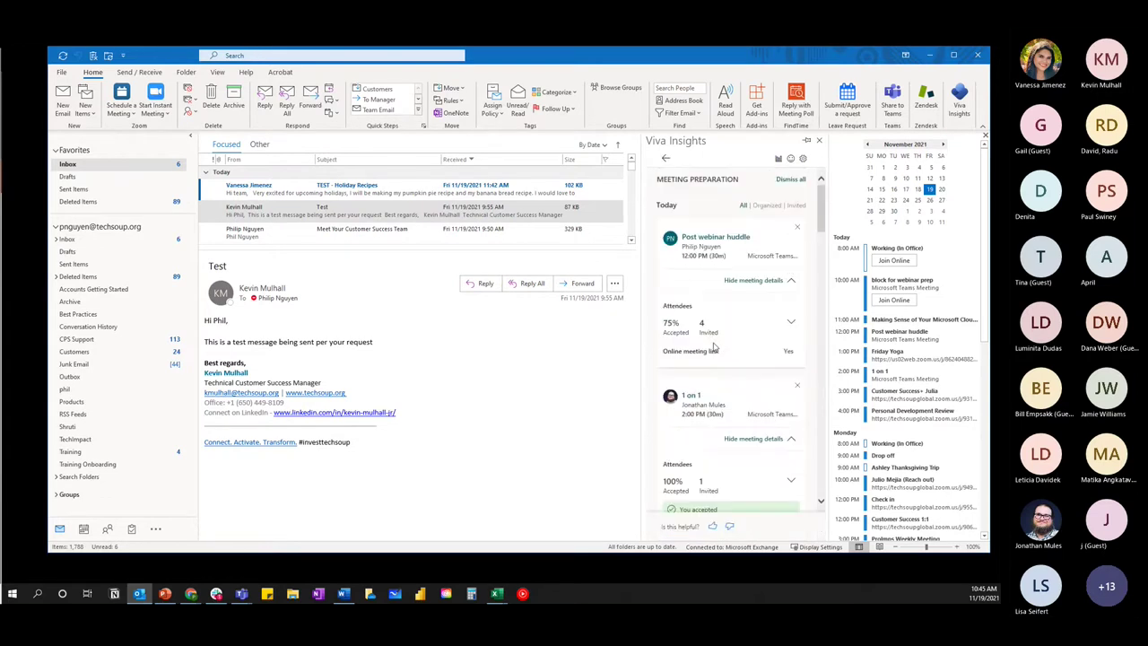
scroll(718, 345, down, 2)
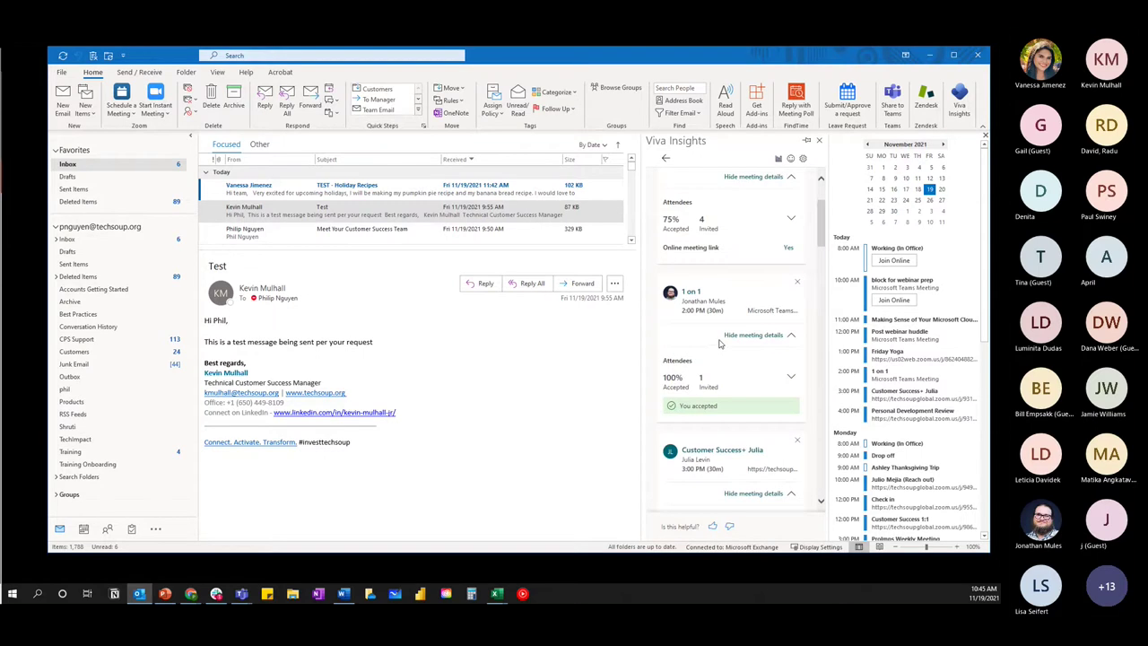
scroll(720, 346, down, 1)
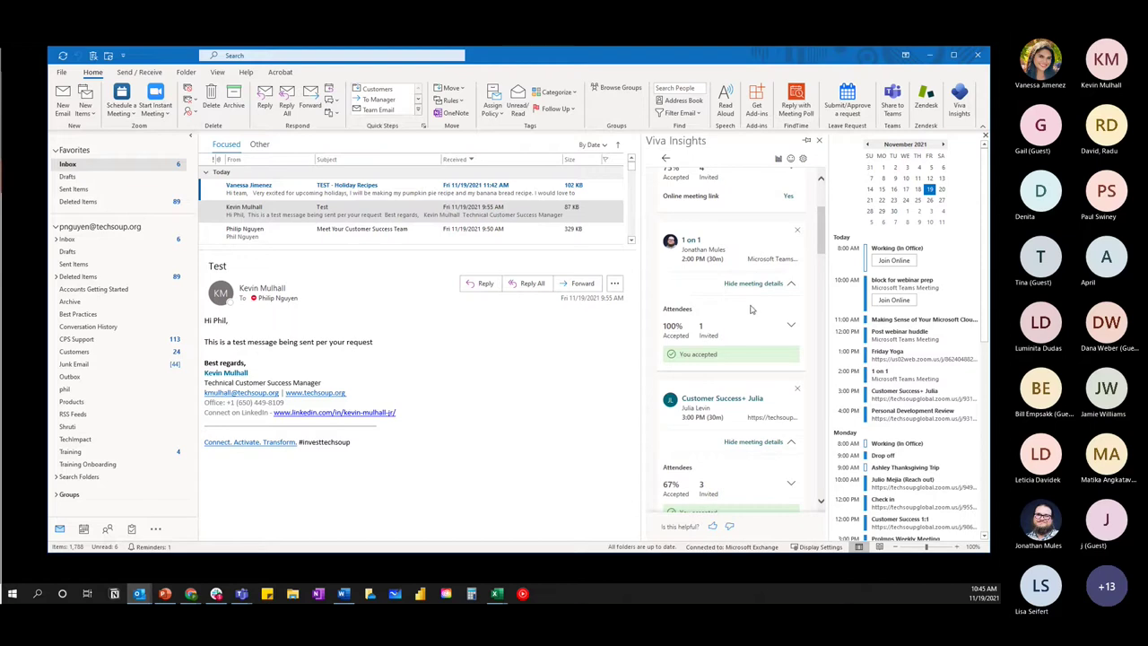
scroll(752, 308, down, 1)
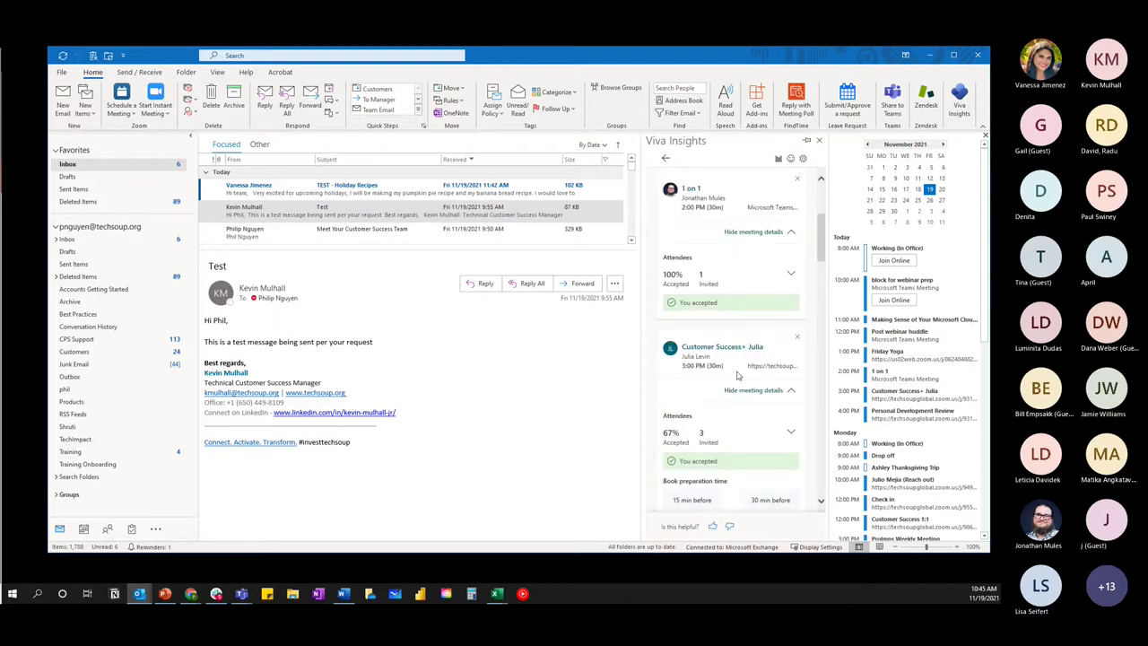
scroll(699, 438, down, 2)
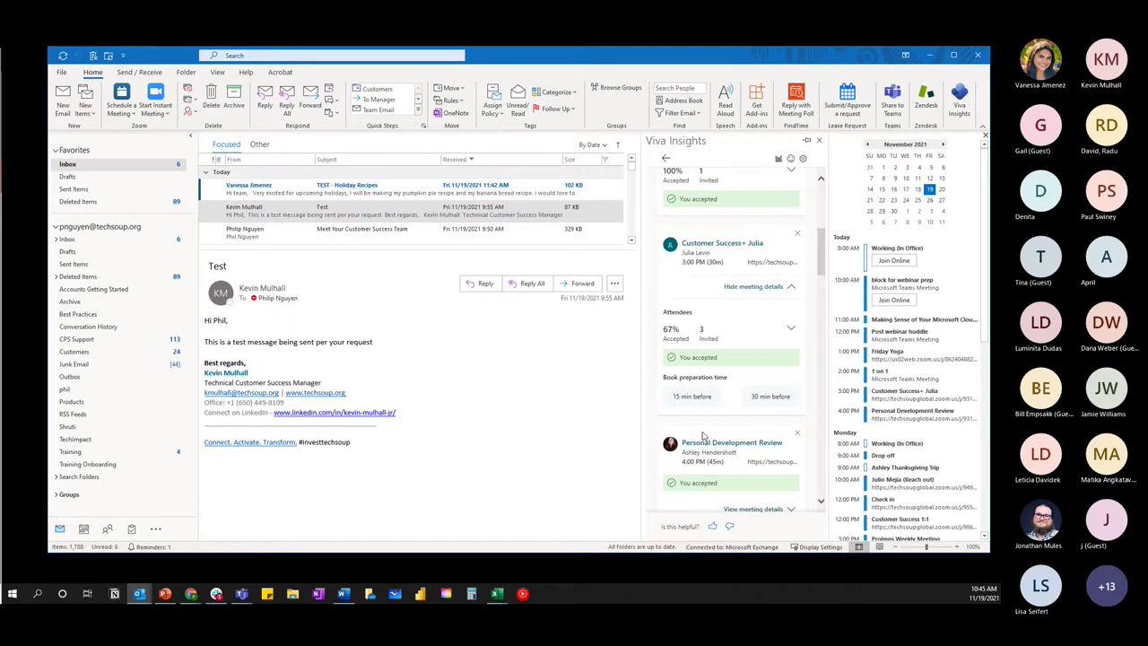
scroll(704, 438, down, 1)
scroll(713, 431, down, 4)
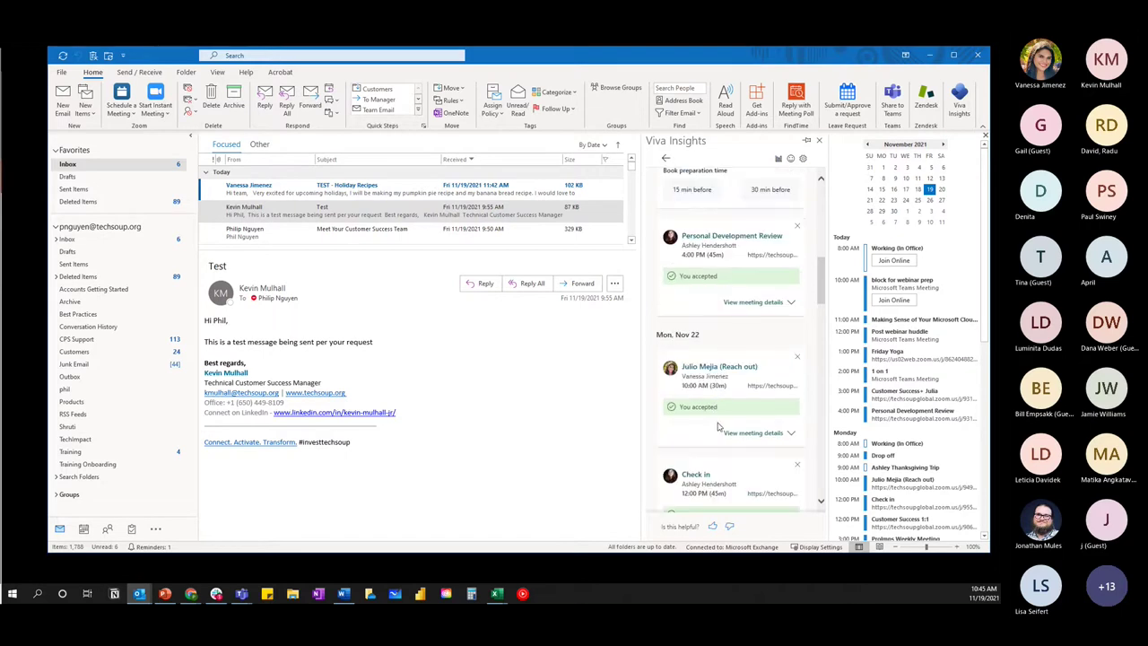
scroll(717, 269, up, 10)
click(668, 158)
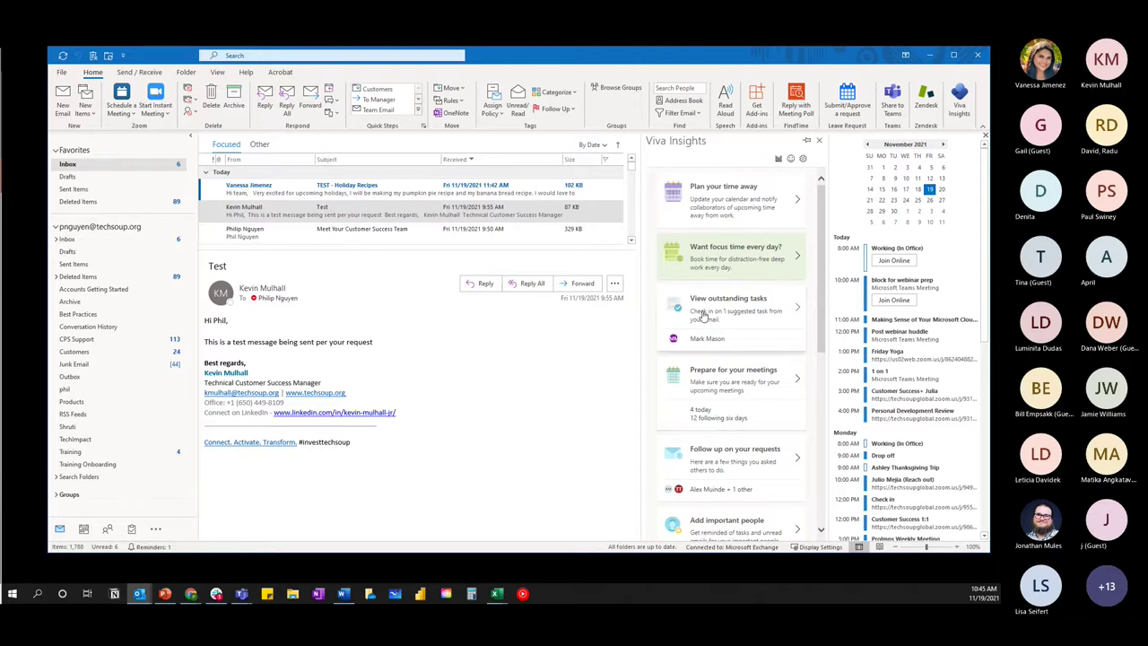
- Look through the remaining Viva Insights cards, view the suggestions for catching up with the team, and close Viva Insights
scroll(749, 340, down, 3)
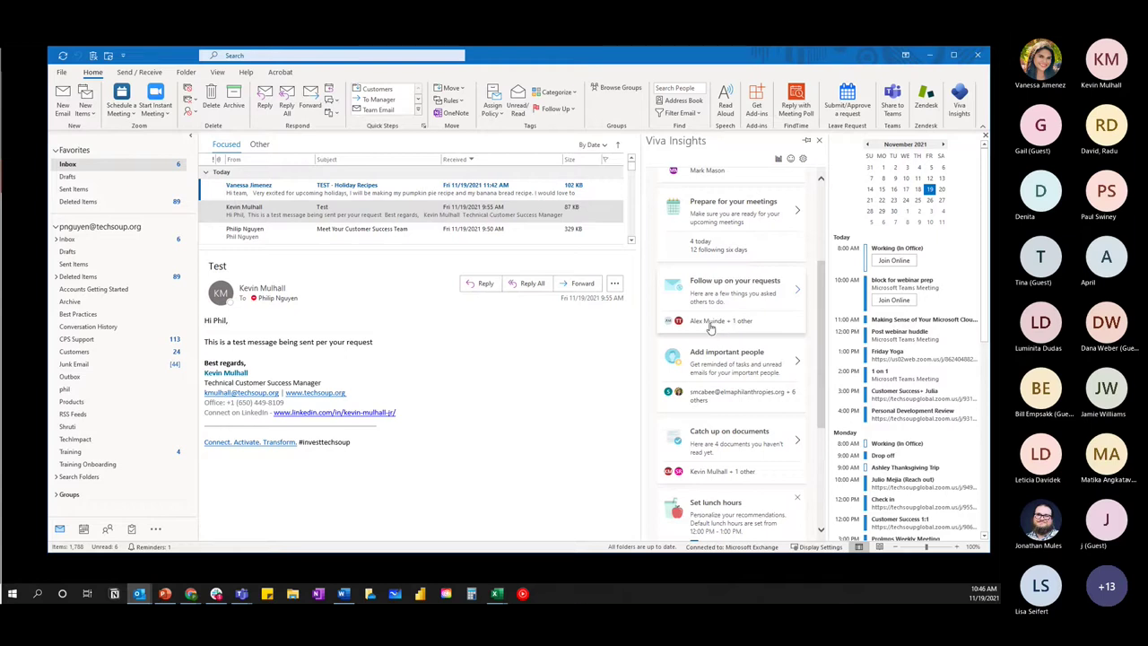
scroll(750, 330, down, 1)
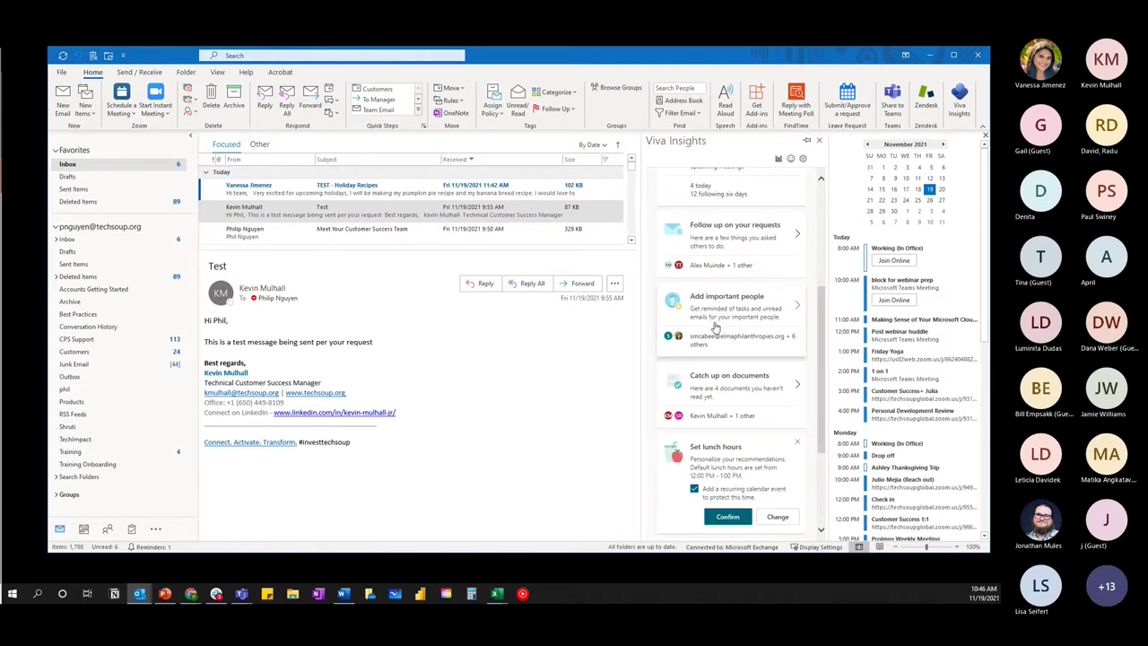
scroll(715, 328, down, 1)
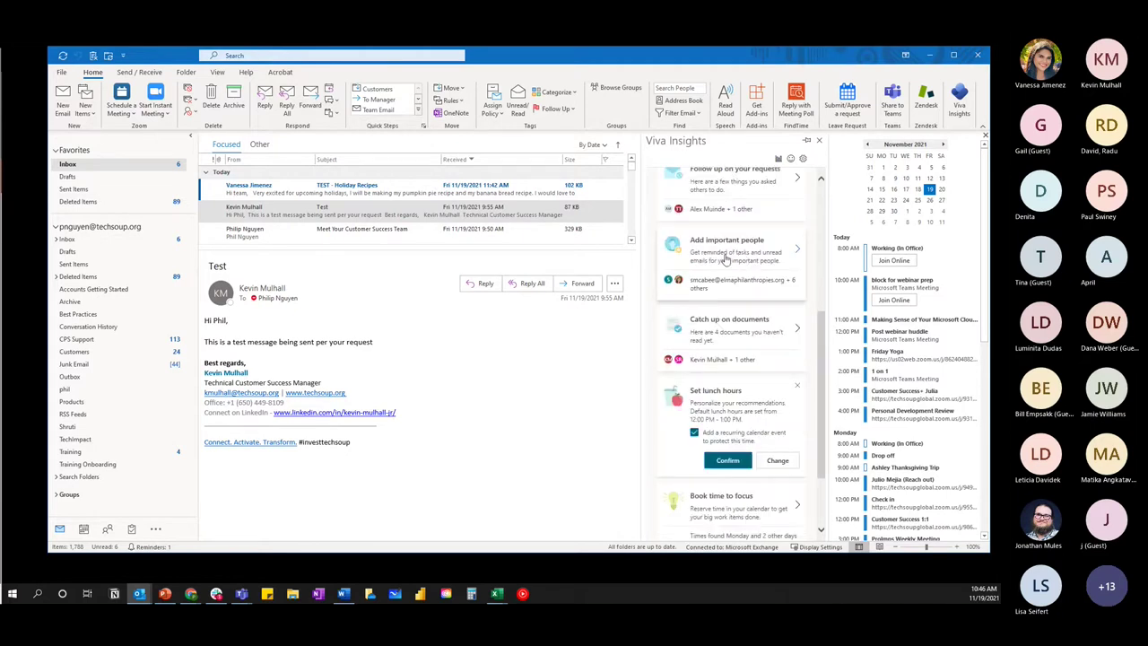
scroll(728, 260, down, 1)
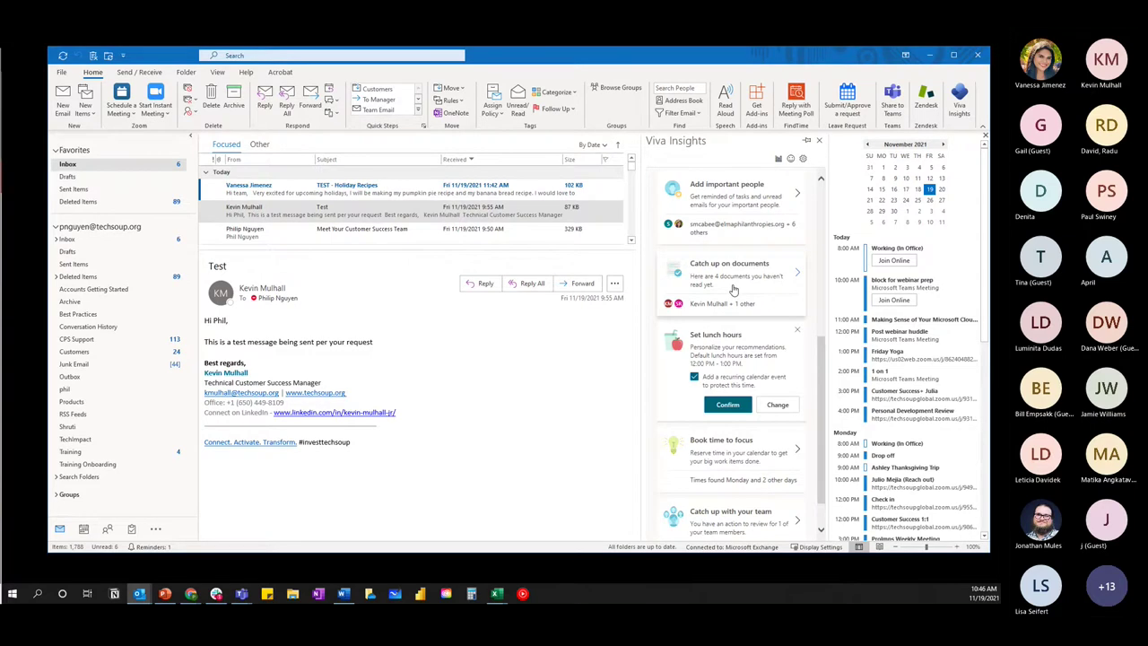
scroll(732, 290, down, 1)
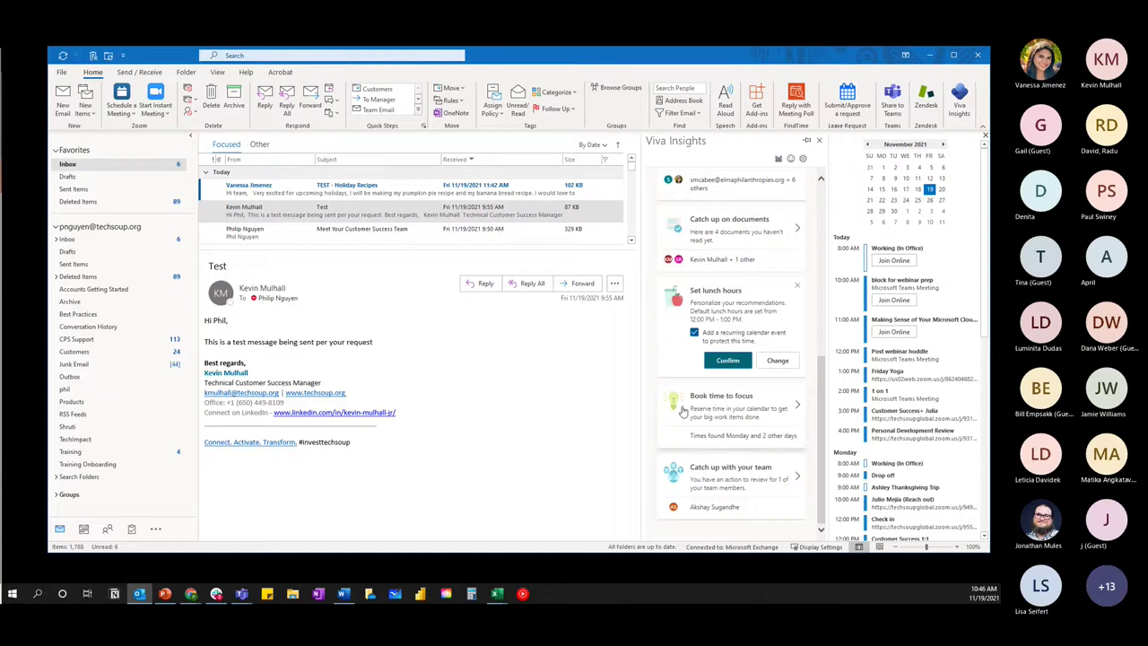
click(797, 482)
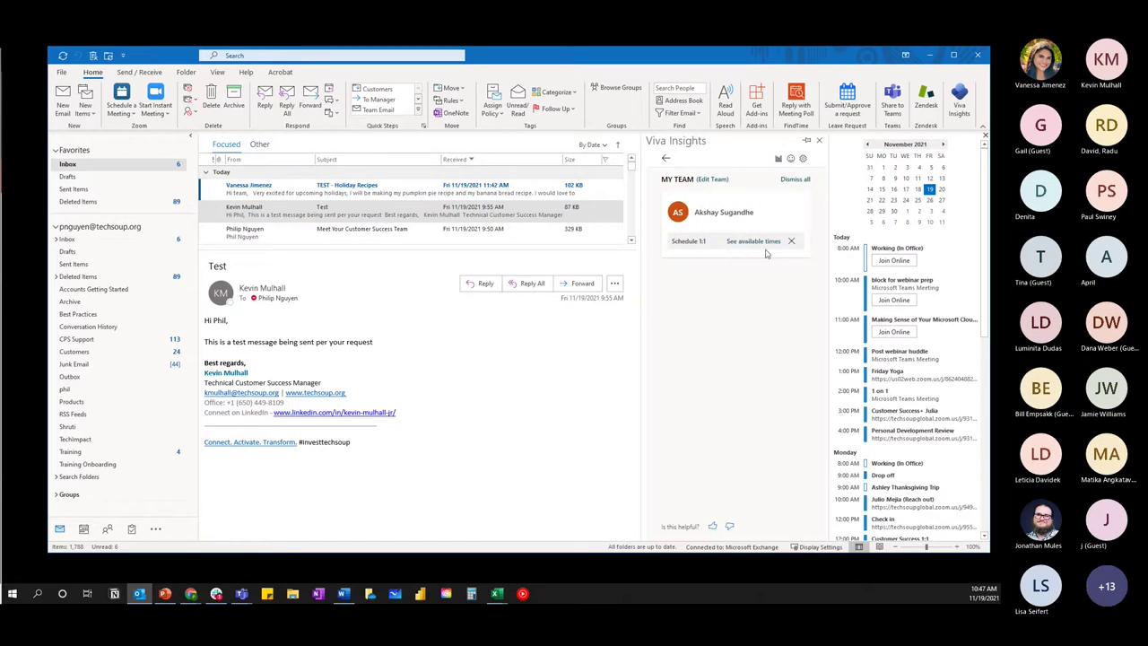
click(665, 158)
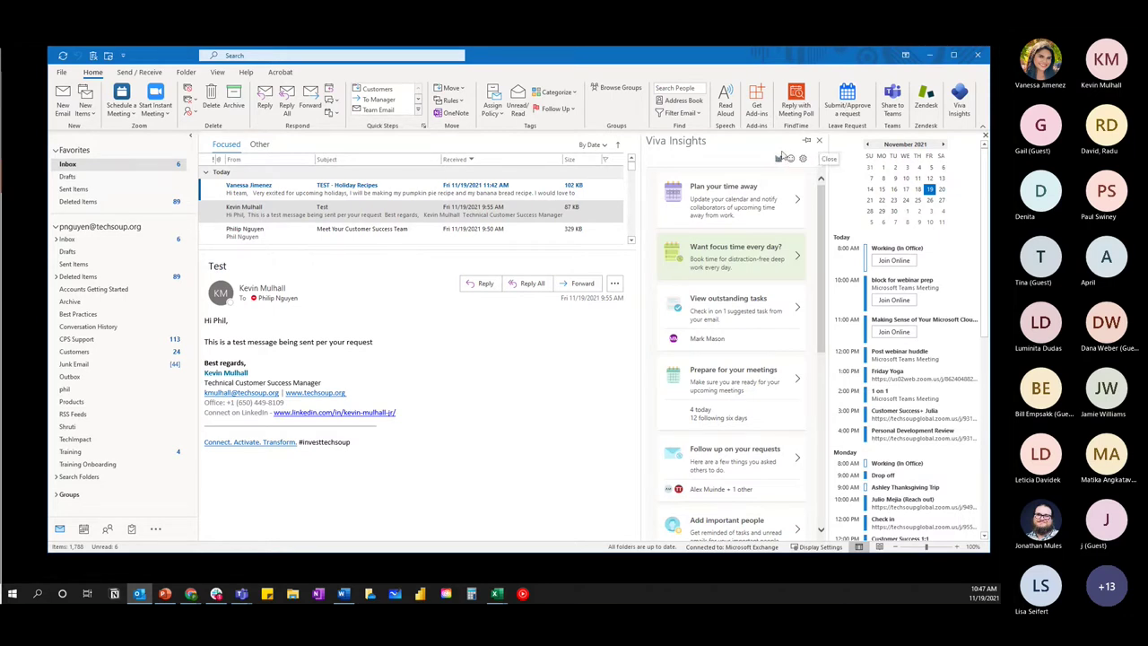
click(820, 141)
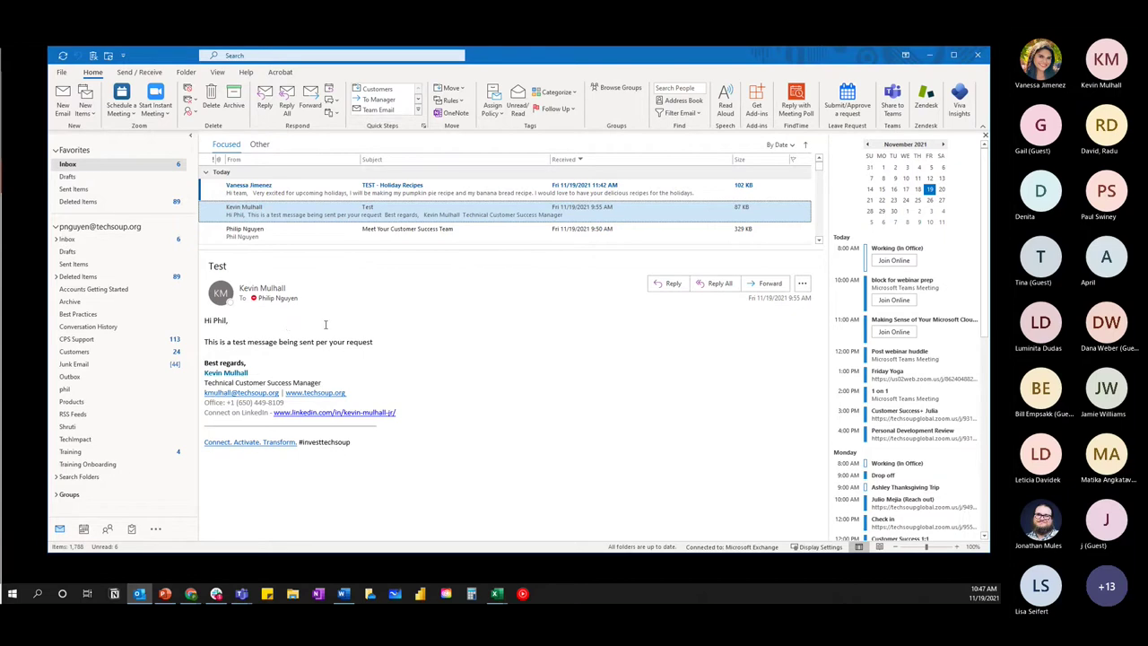
- Switch from mail to the calendar and look over the week of November 14 - 20, 2021
click(83, 529)
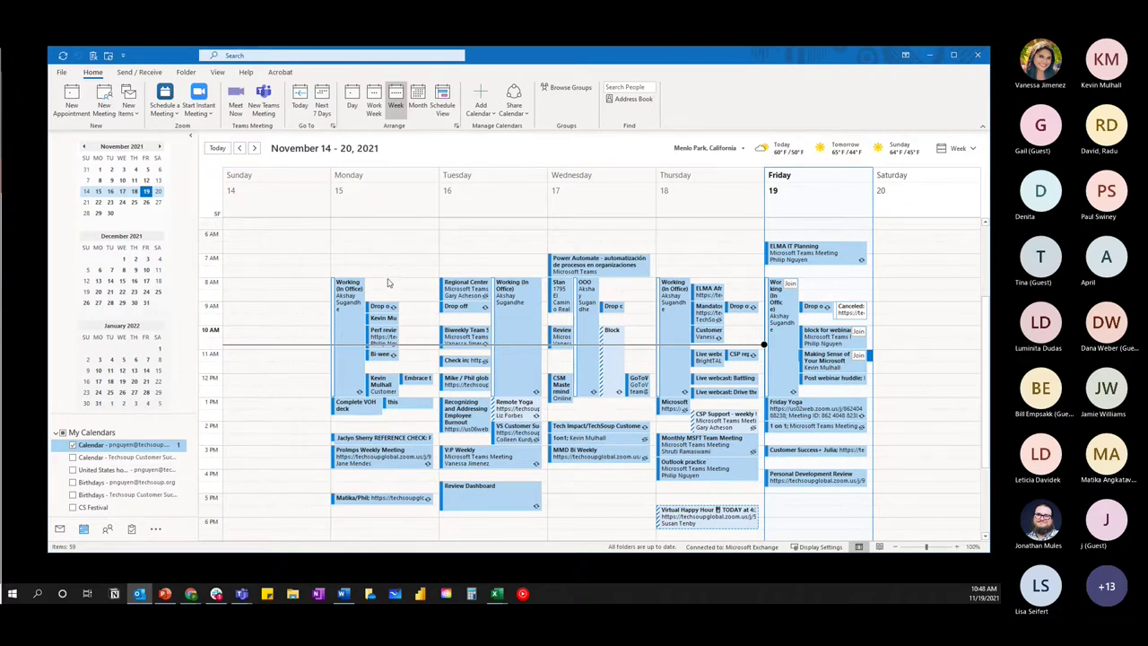
mouse_move(451, 298)
scroll(717, 377, down, 1)
- Create a new appointment titled "Meet in 7 weeks" in the 5:00 PM slot on Friday, November 19
click(793, 464)
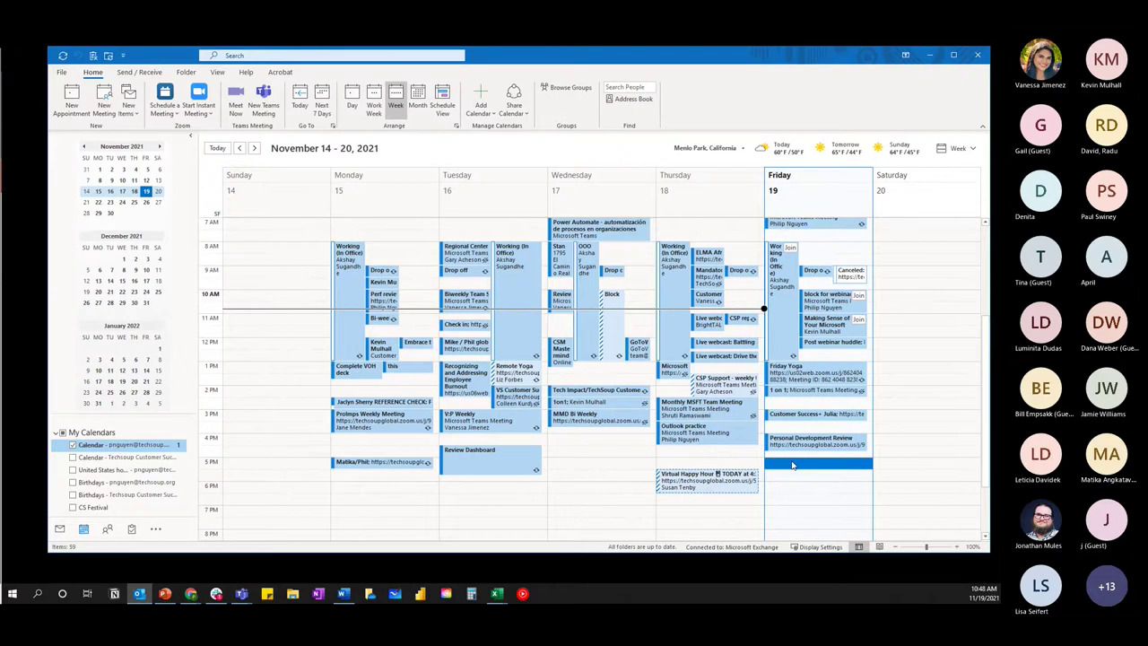
right_click(792, 465)
click(837, 301)
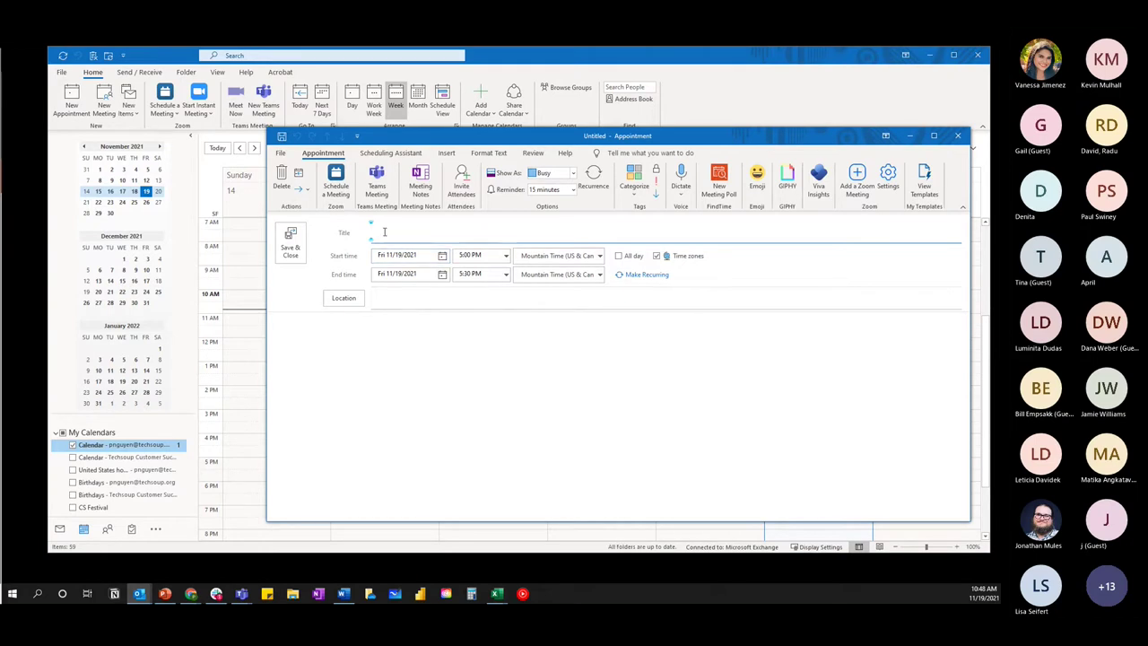
text(Meet in 7 weeks)
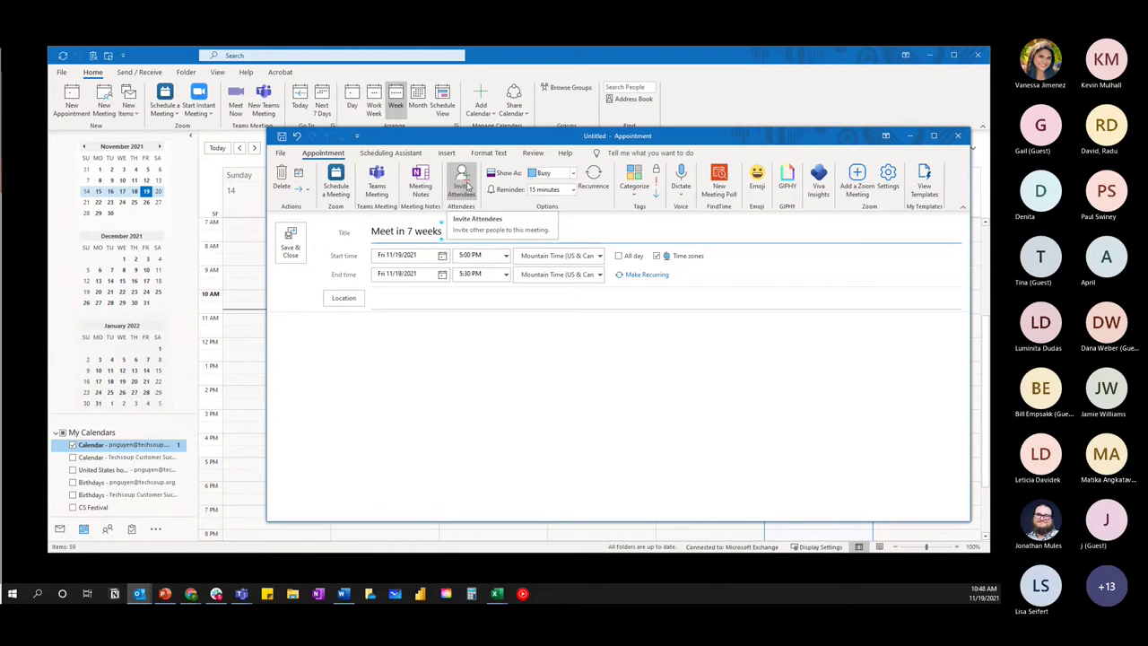
- Set the appointment's start date with the phrase "7 weeks" instead of choosing a date from the date picker
click(408, 255)
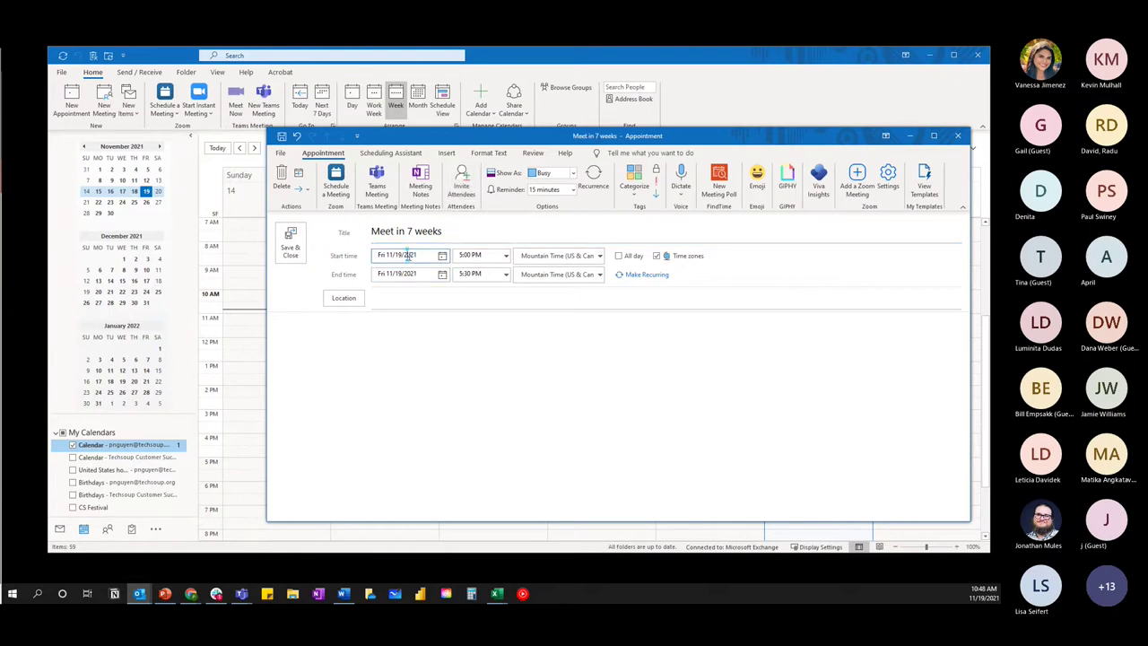
drag(418, 255, 382, 259)
click(442, 256)
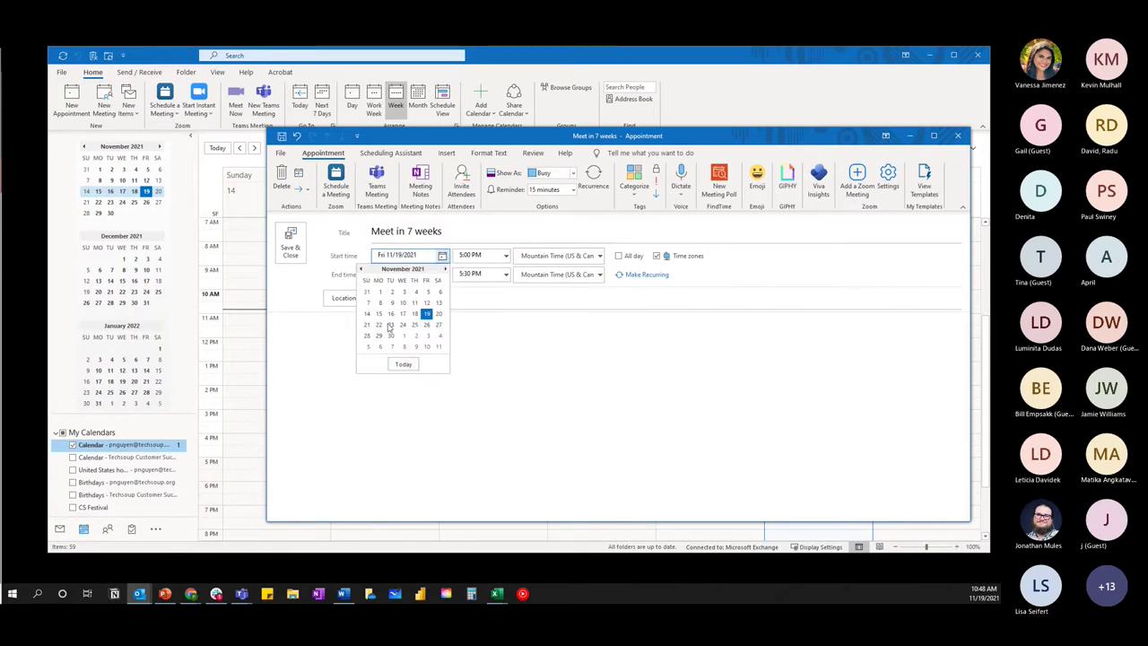
click(417, 258)
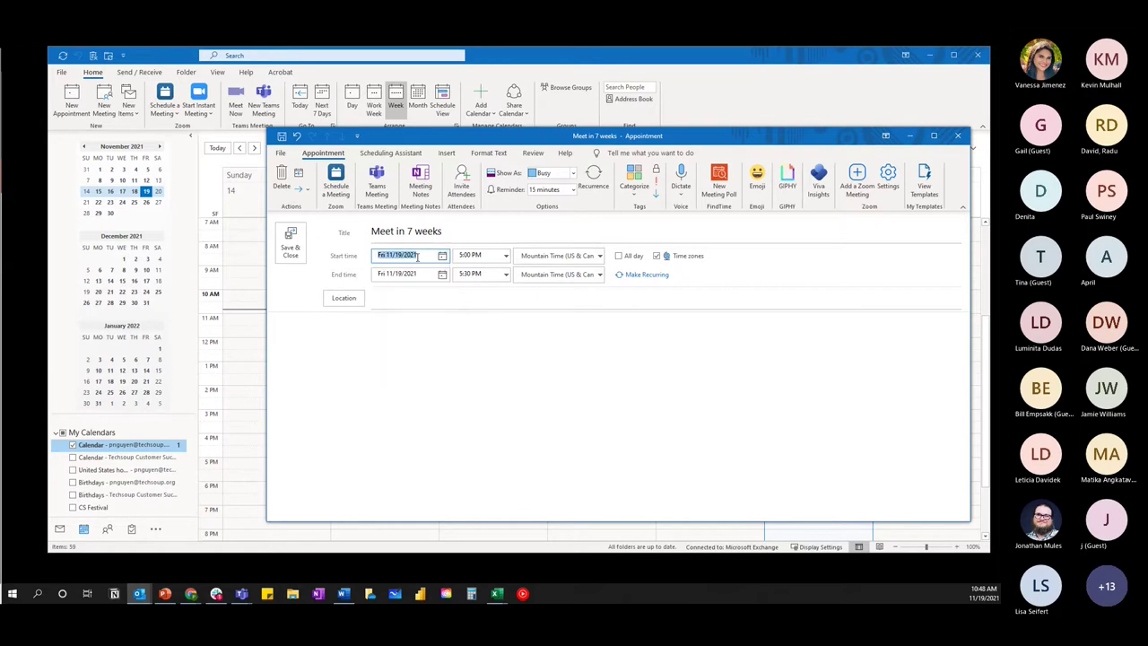
text(7 weeks)
key(Tab)
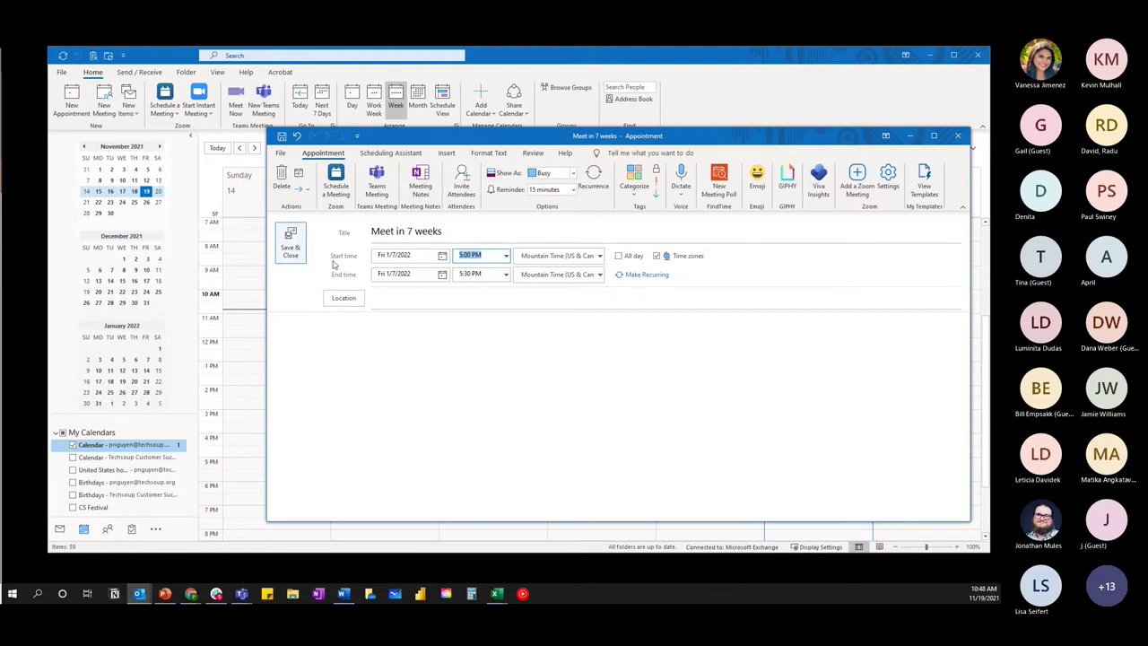
- Replace the appointment's start date with the phrase "2nd week of July"
click(415, 254)
double_click(415, 255)
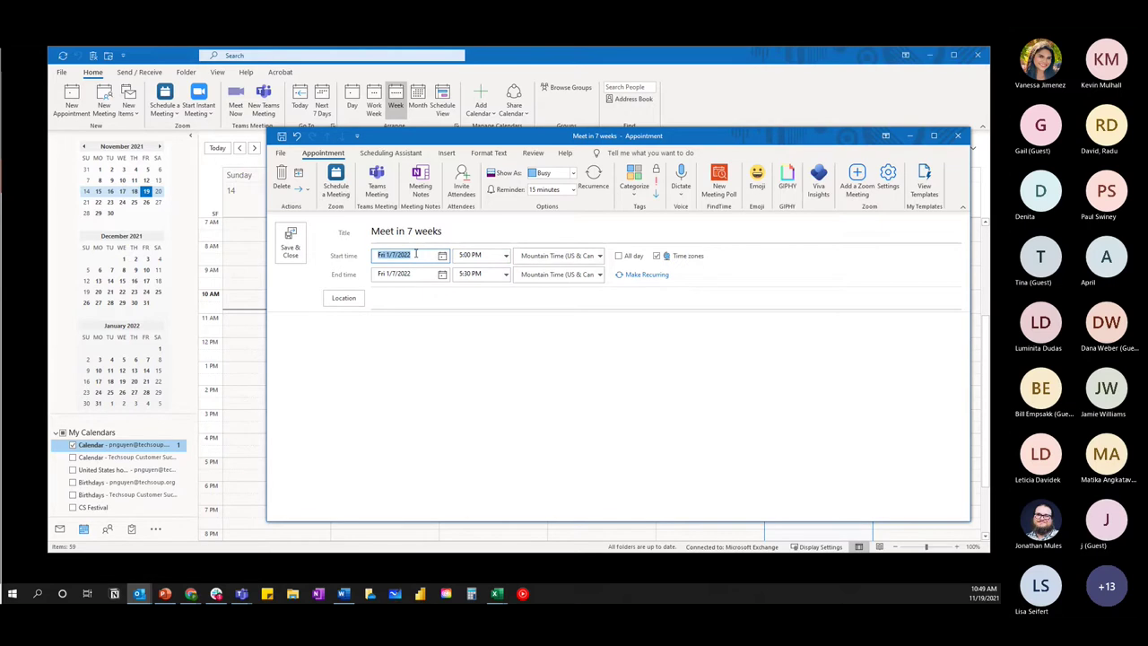
text(2nd week of July)
key(Tab)
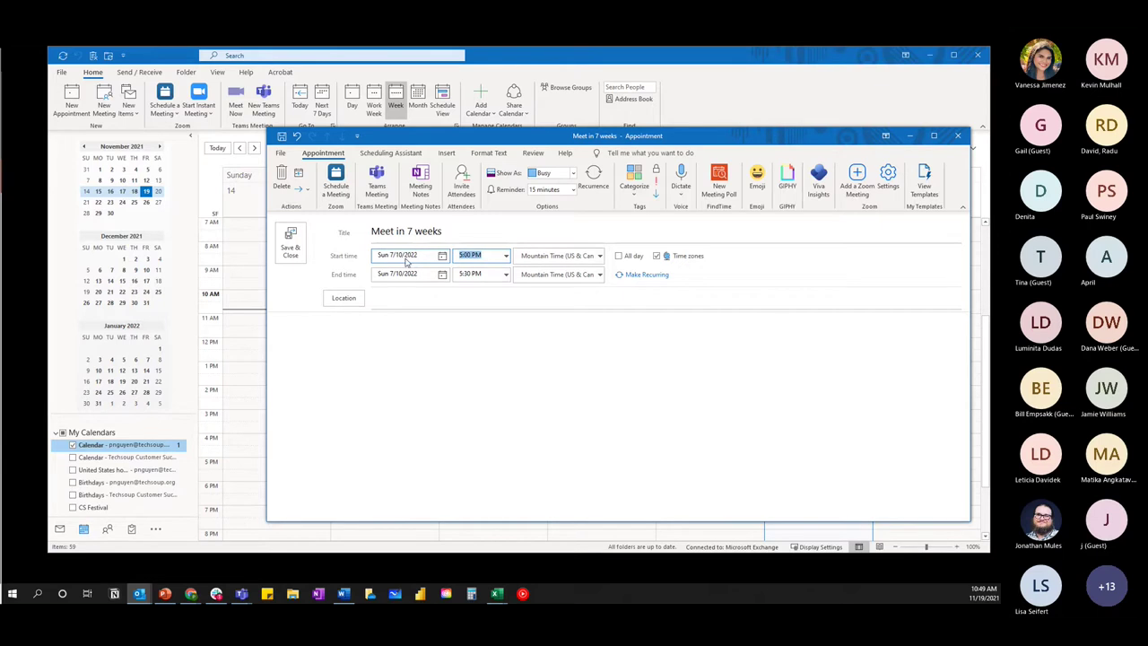
- Replace the appointment's start date with the holiday name "christmas"
double_click(415, 259)
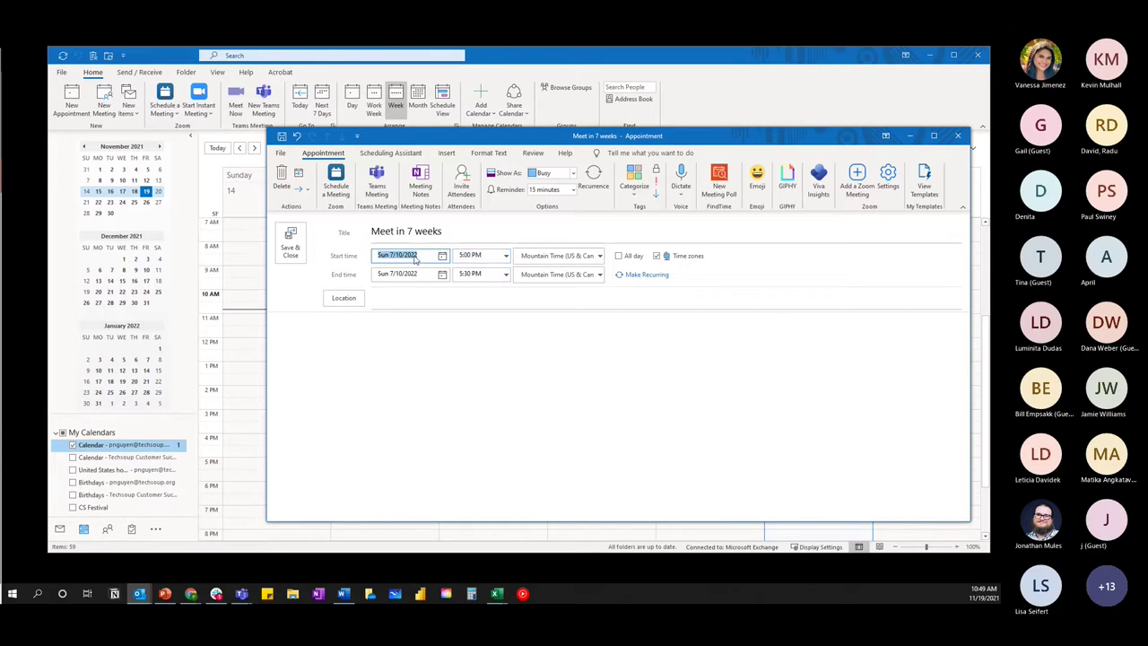
text(christmas)
key(Tab)
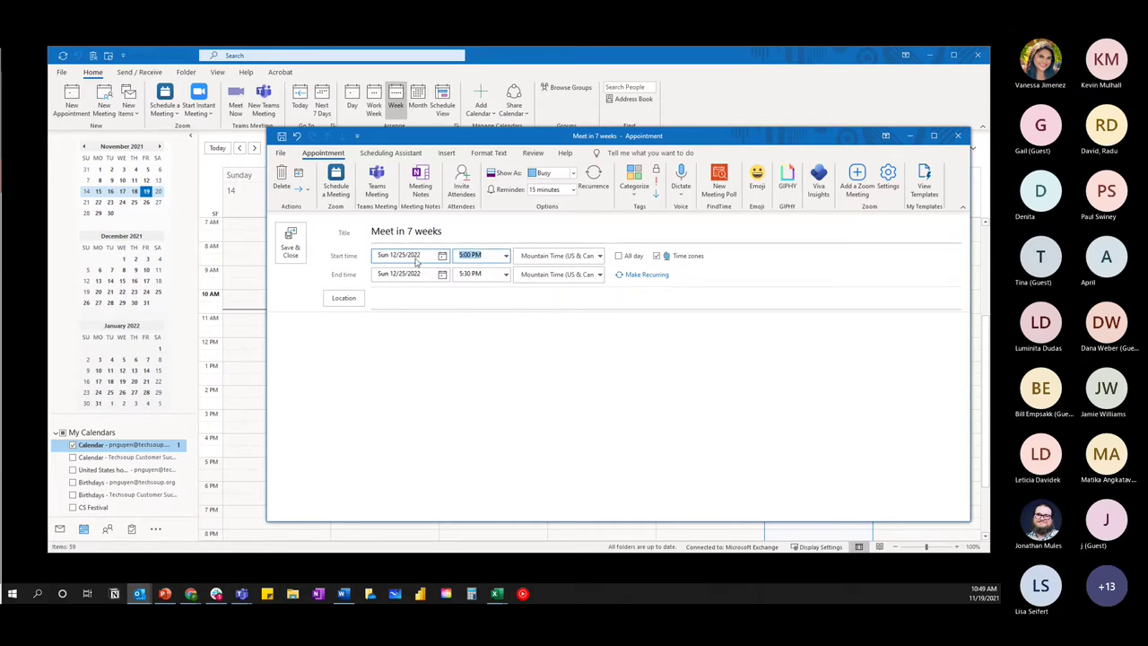
- Try to set the appointment's start date with the holiday name "thanksgiving" and dismiss the alert
click(405, 254)
double_click(405, 255)
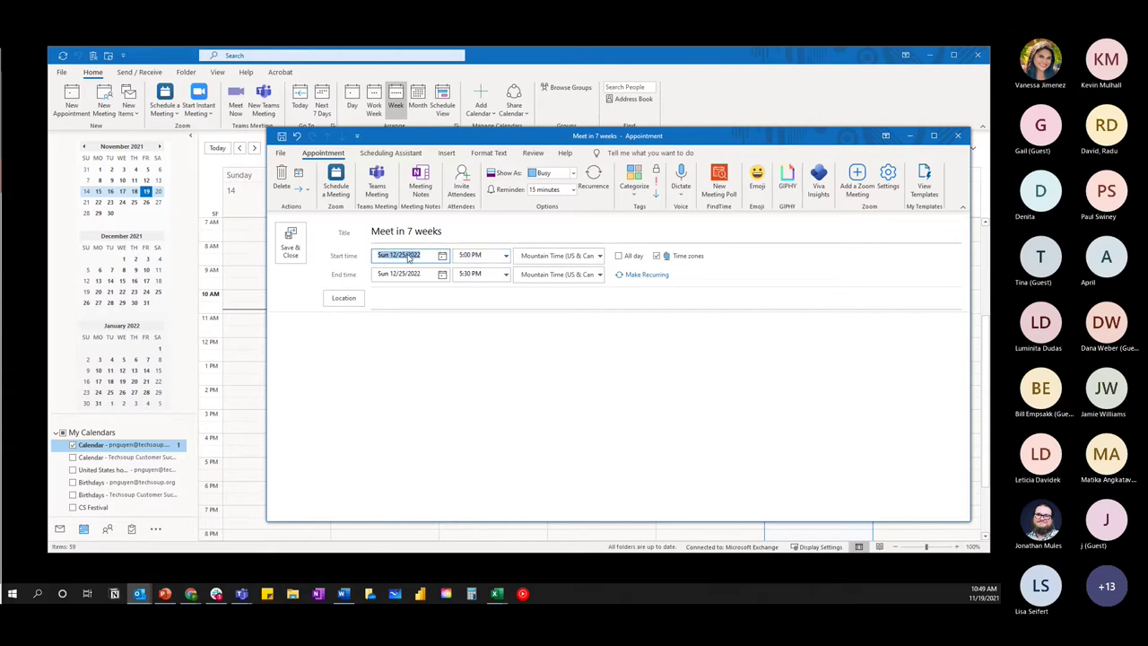
text(thanksgiving)
key(Tab)
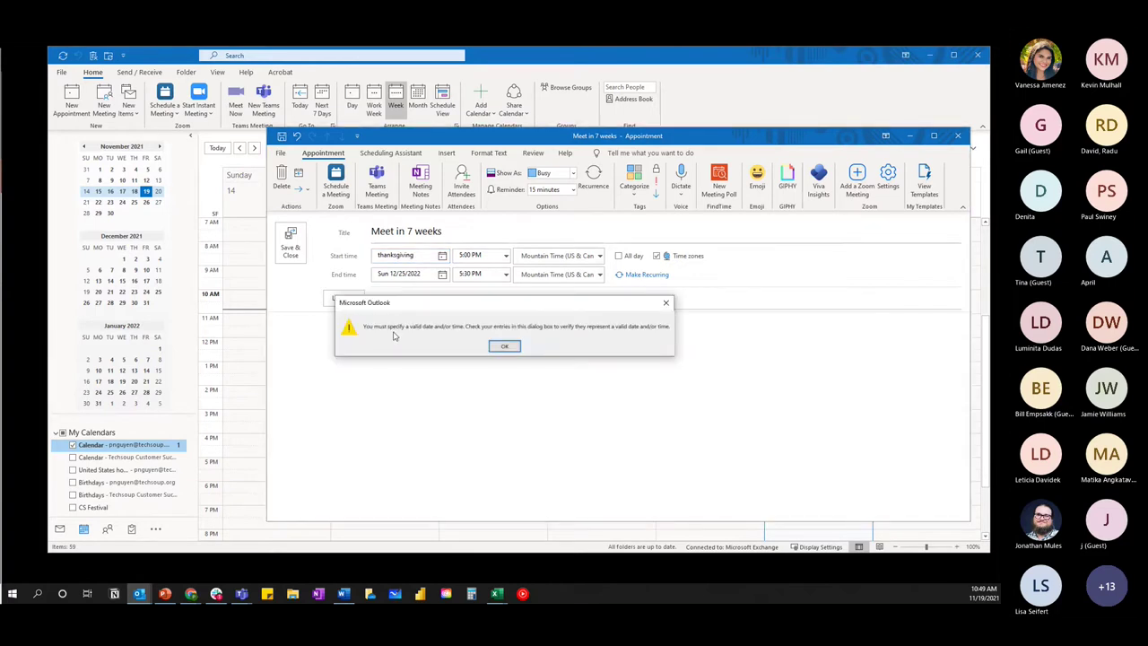
click(504, 348)
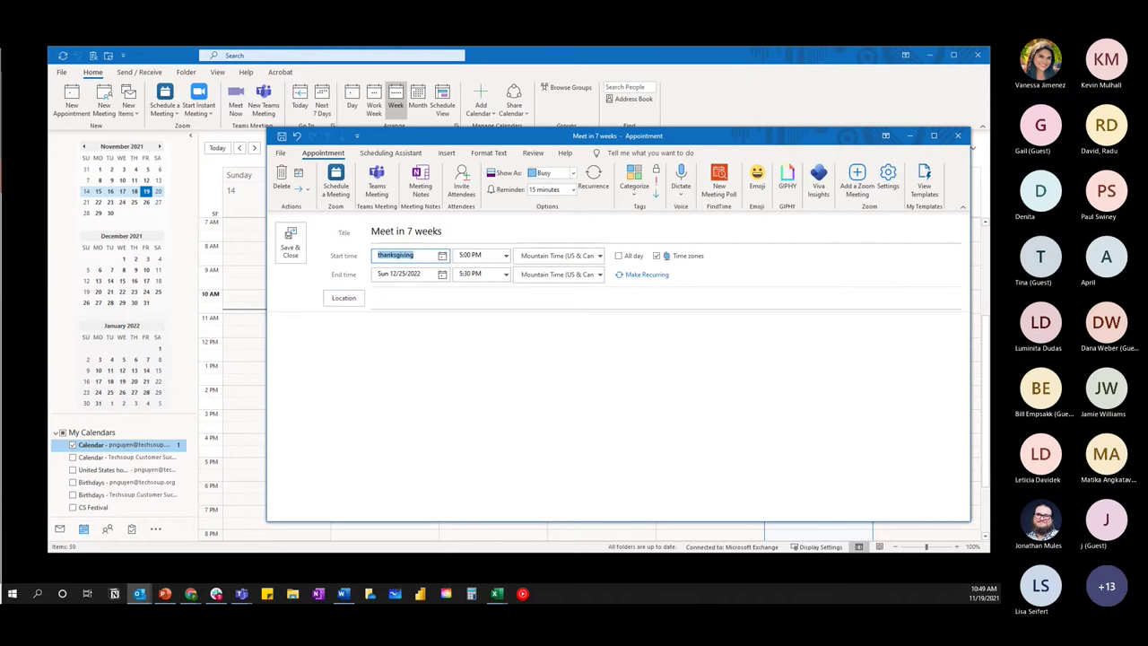
- Close the "Meet in 7 weeks" appointment without saving it
key(alt+Tab)
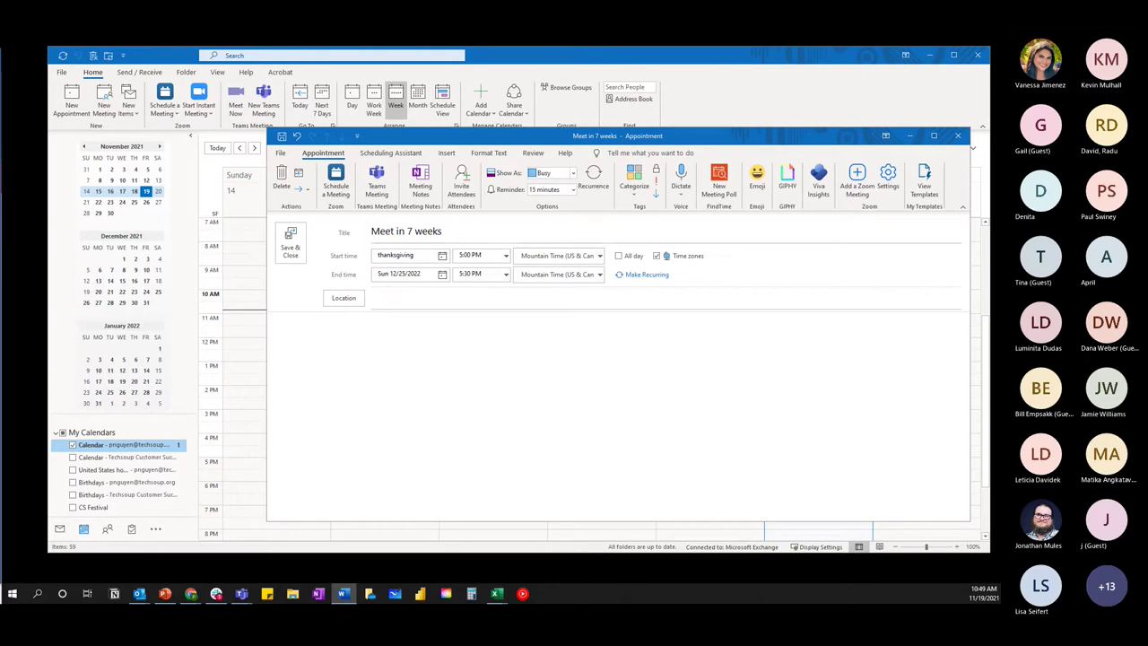
click(957, 135)
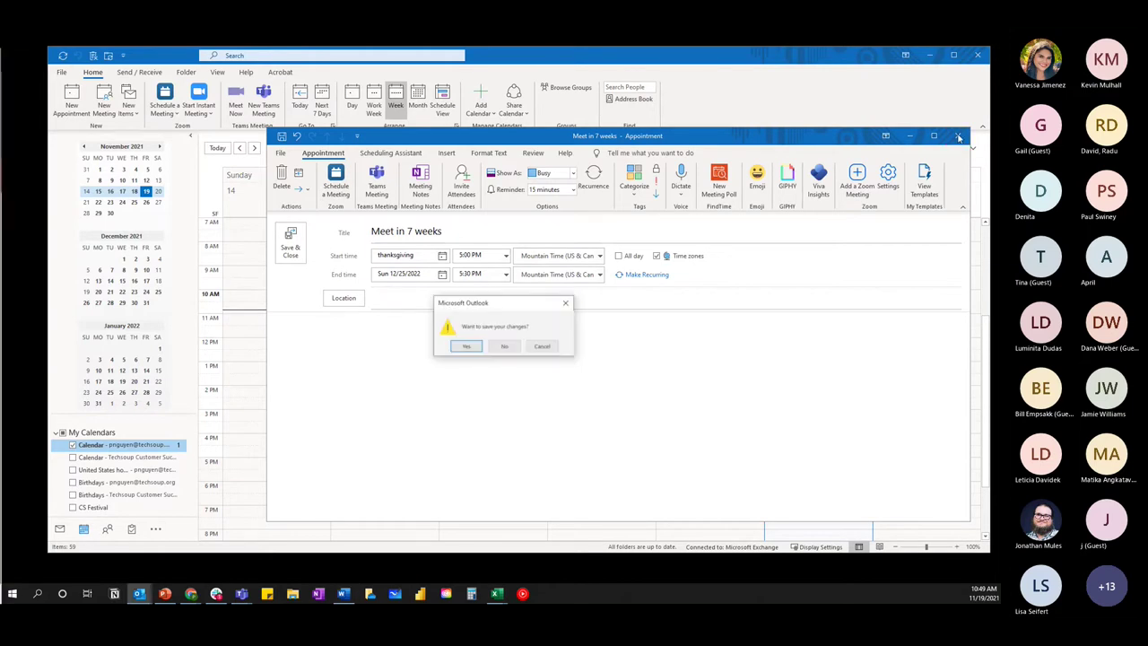
click(504, 346)
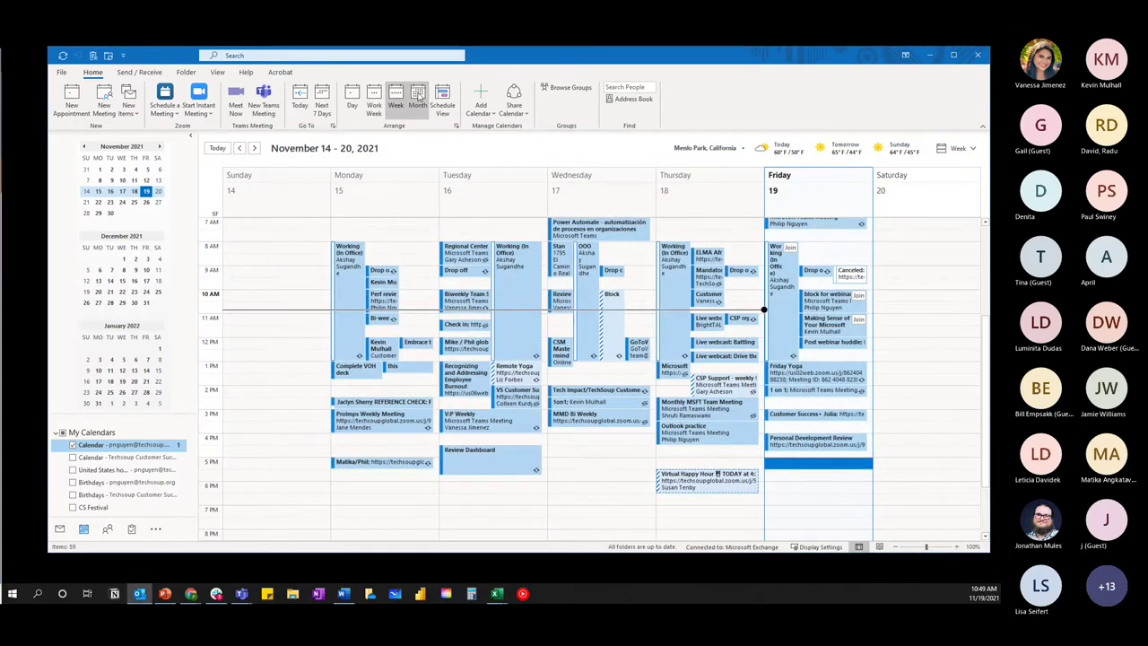
- Show the calendar by month and widen the navigation pane to display mini calendars through July 2022
click(418, 98)
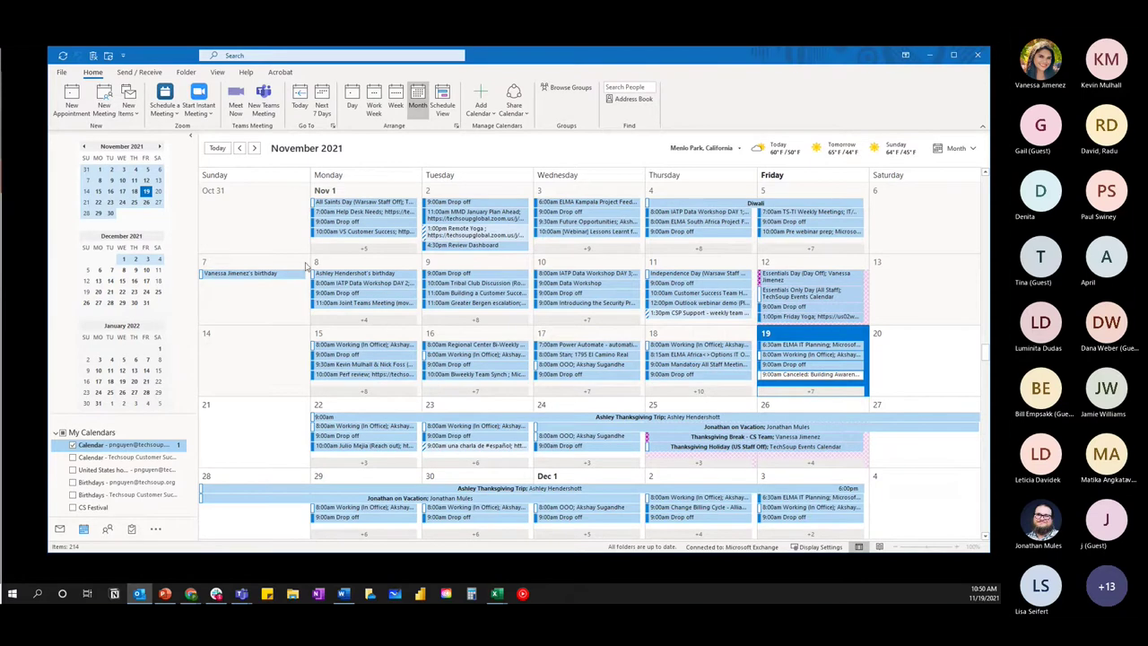
drag(198, 288, 350, 298)
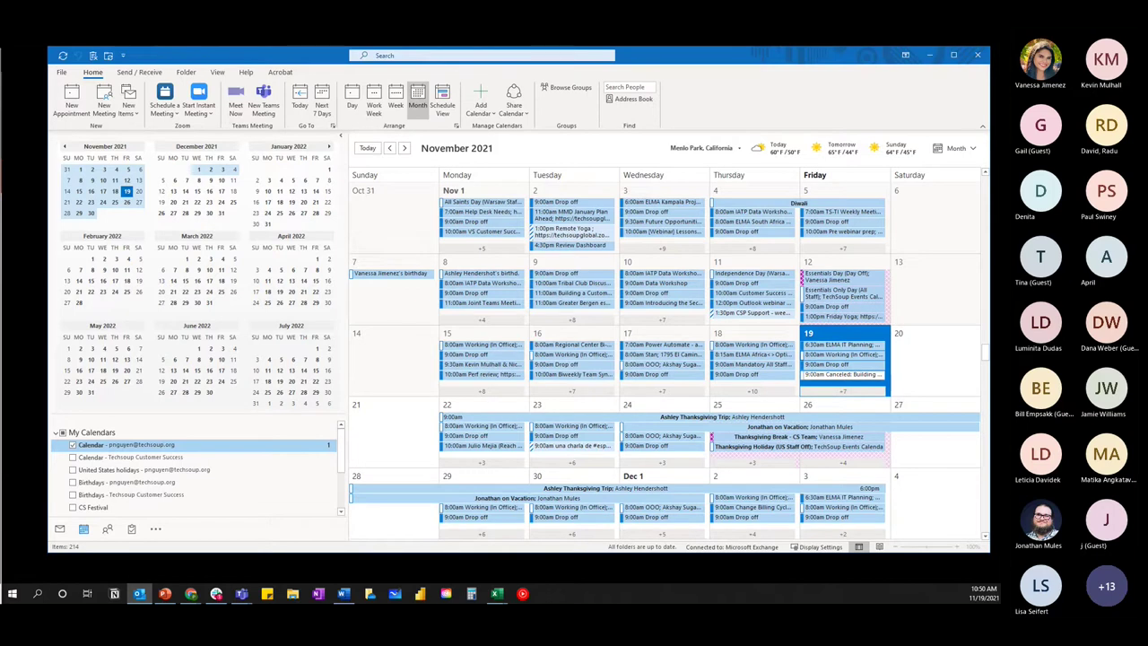
- View November 19 on its own, then display the weeks from November 14 to December 4 together
click(126, 192)
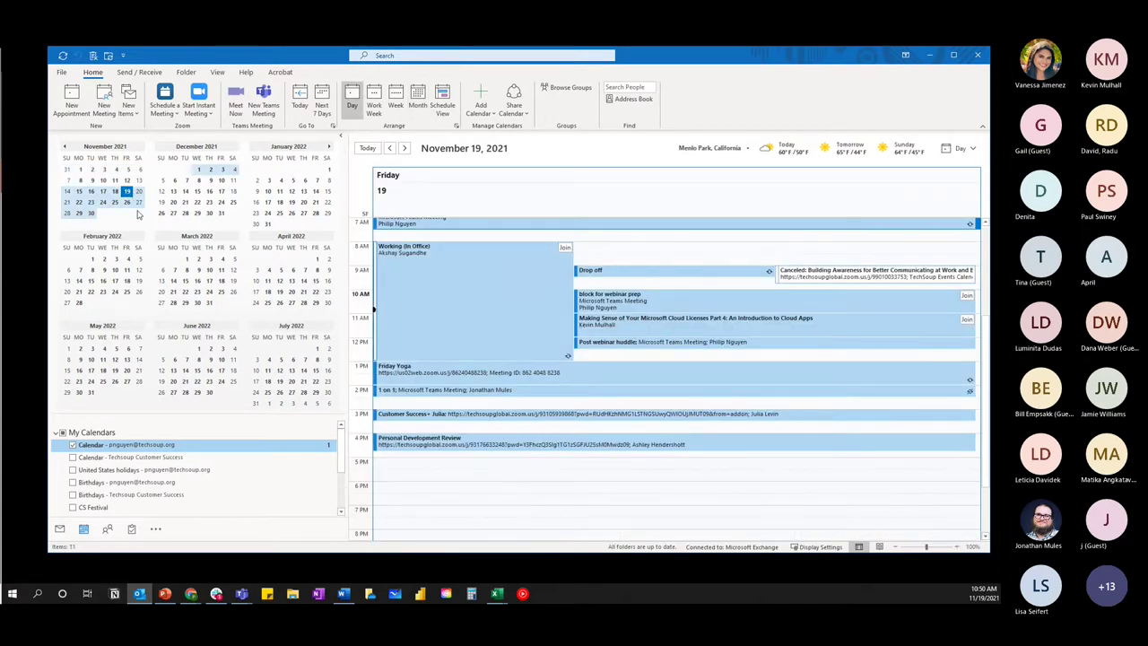
drag(139, 213, 116, 199)
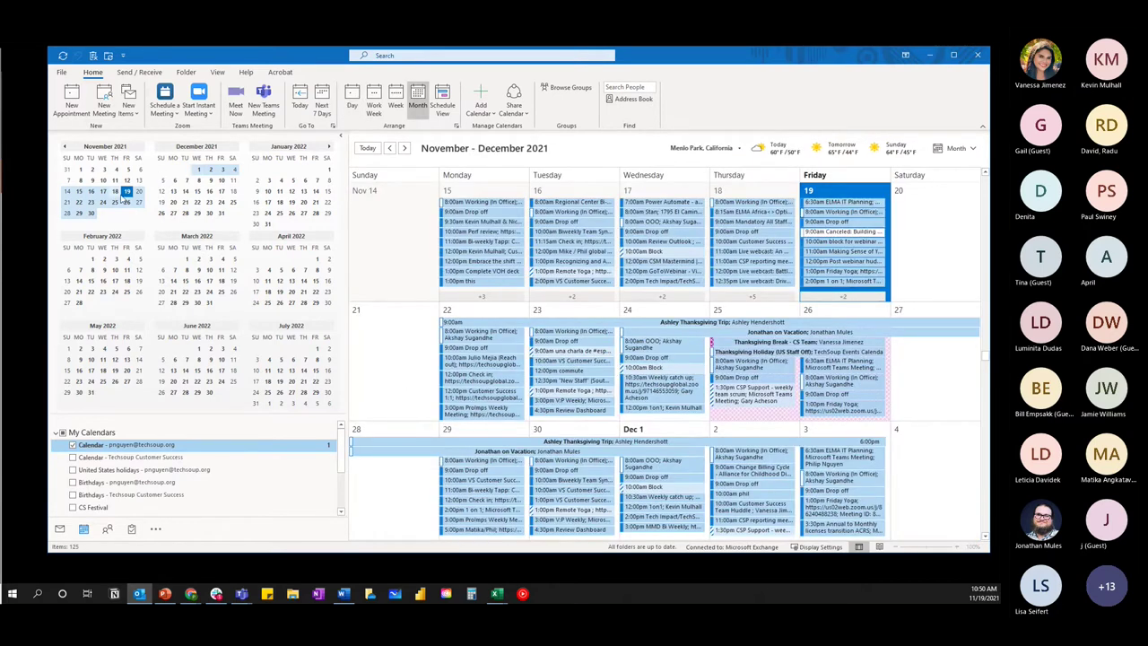
- Compare November 30 with Thursdays December 2, 9 and 16 side by side, then remove November 30 from the view
click(91, 212)
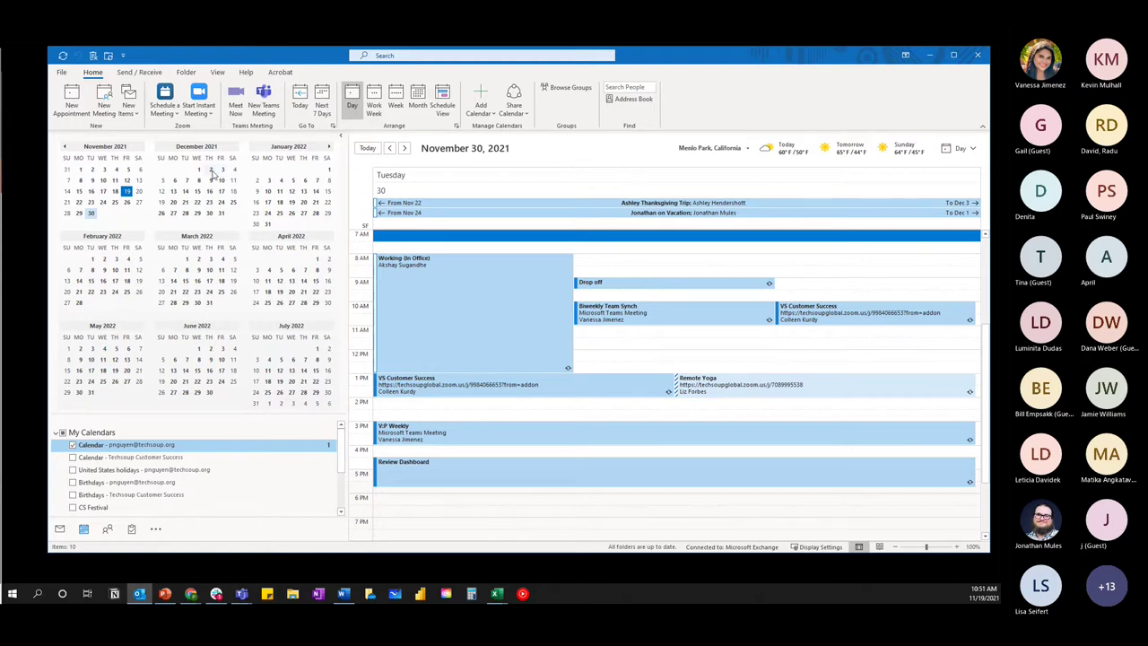
ctrl+click(210, 169)
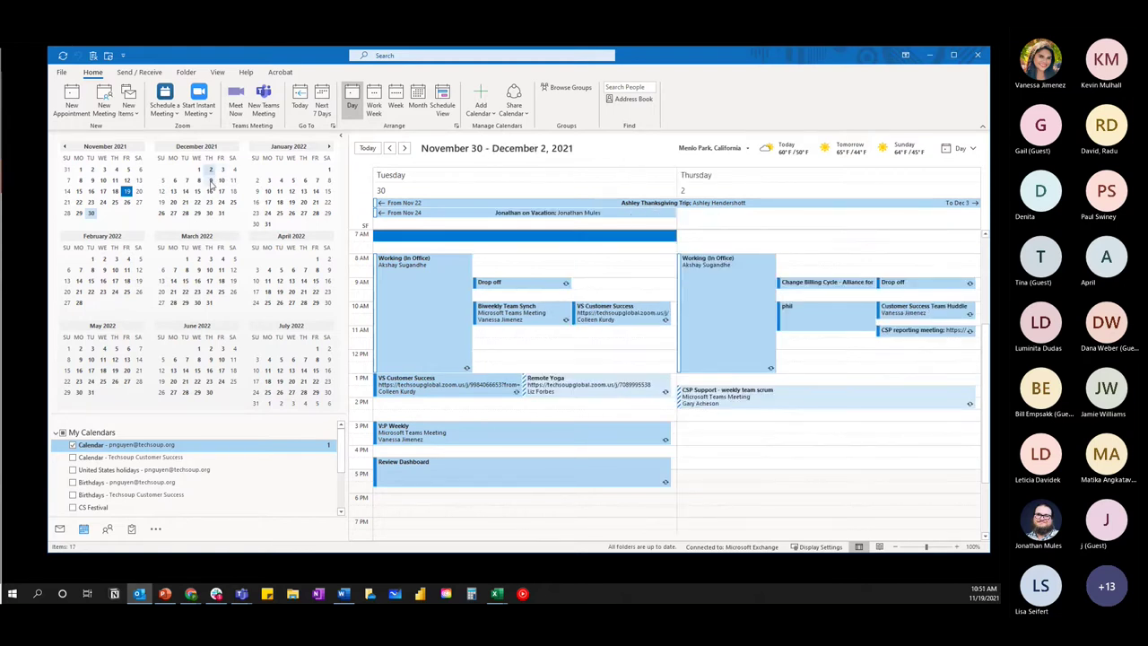
ctrl+click(211, 181)
ctrl+click(211, 192)
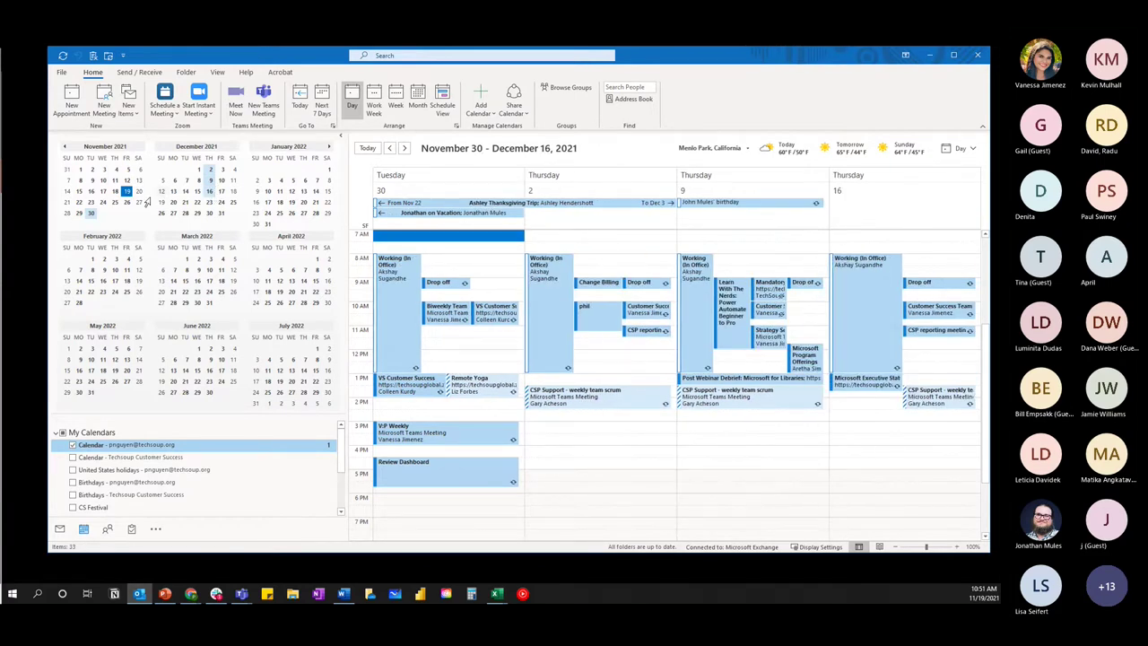
ctrl+click(92, 214)
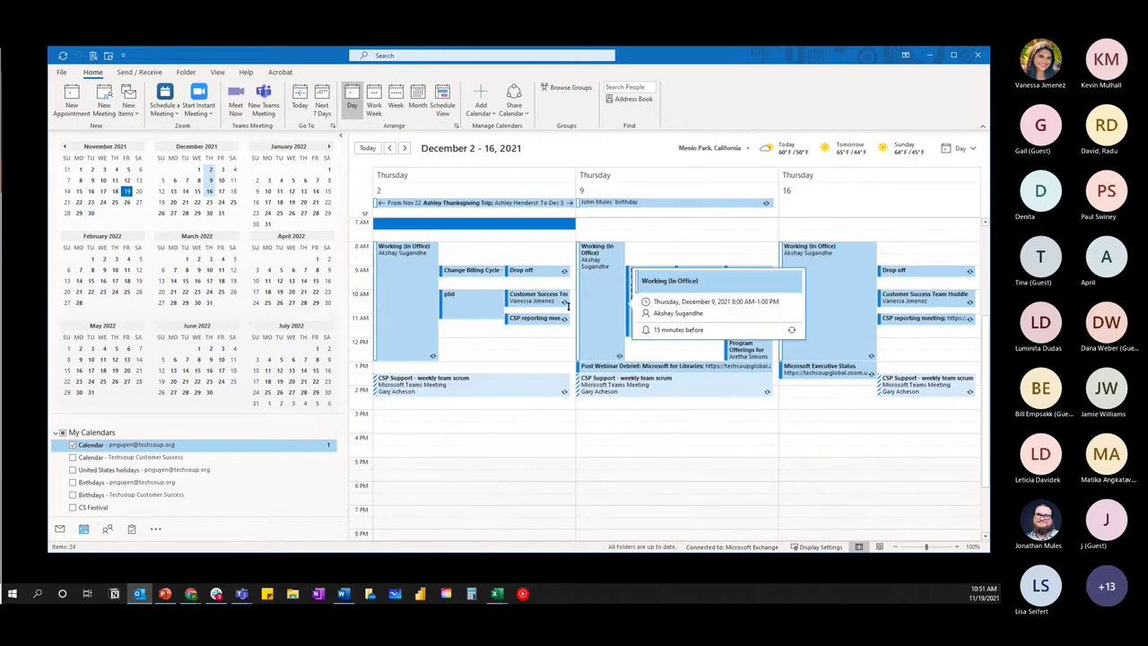
scroll(566, 305, up, 1)
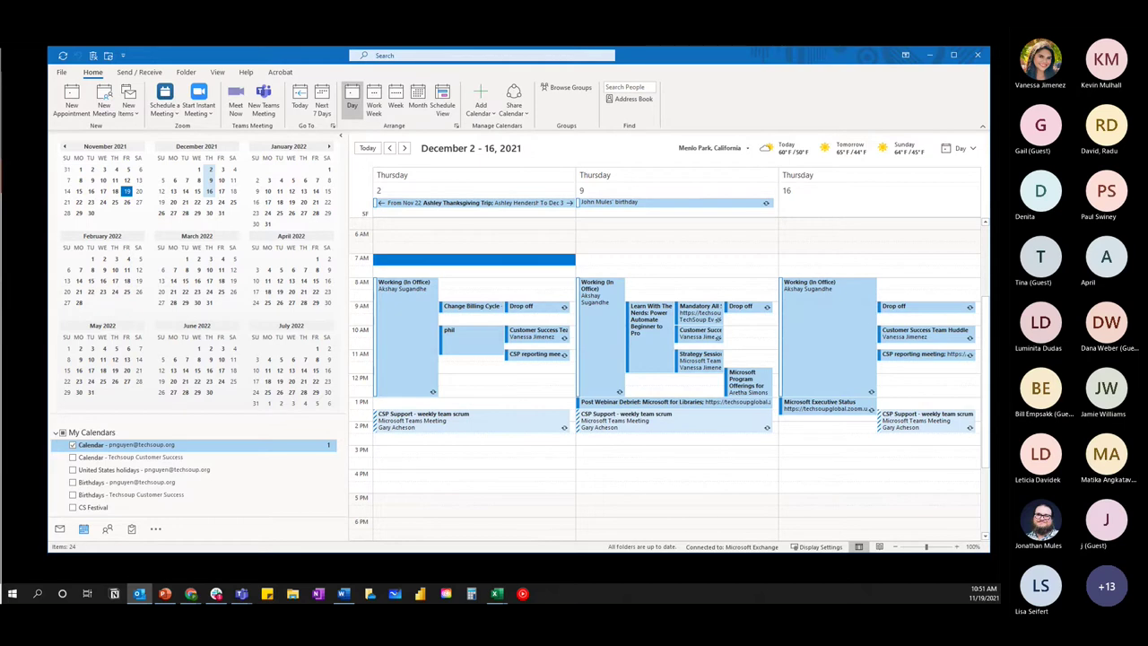
- Return to the Inbox, view the Meet Your Customer Success Team email, and select the MS Viva insights in Outlook email
click(59, 528)
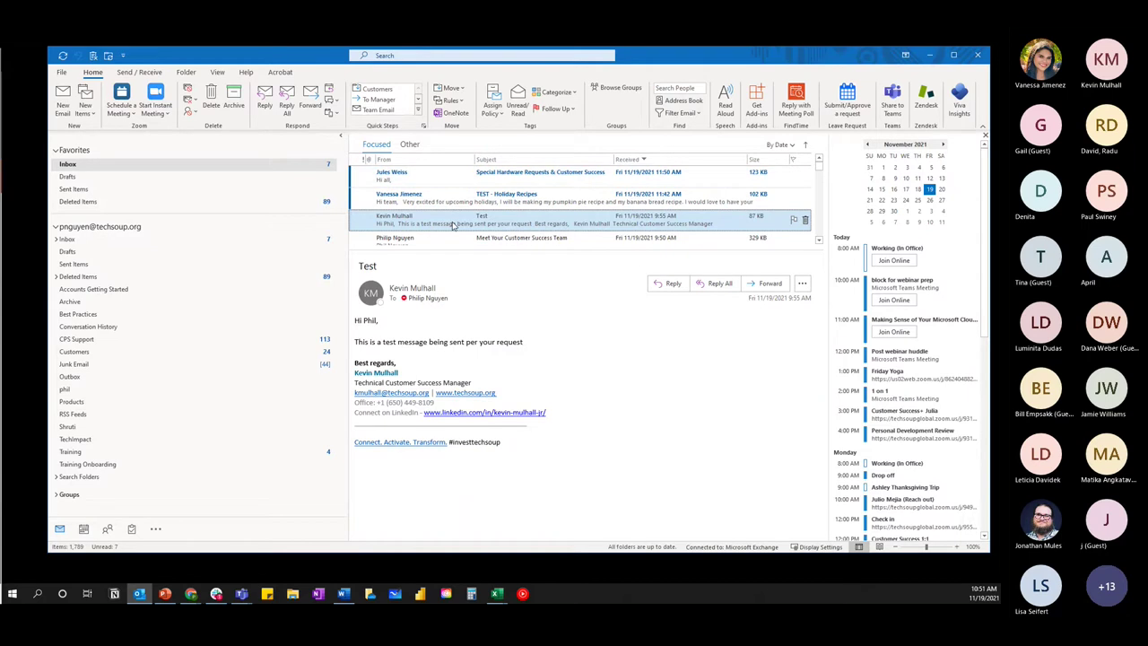
click(433, 240)
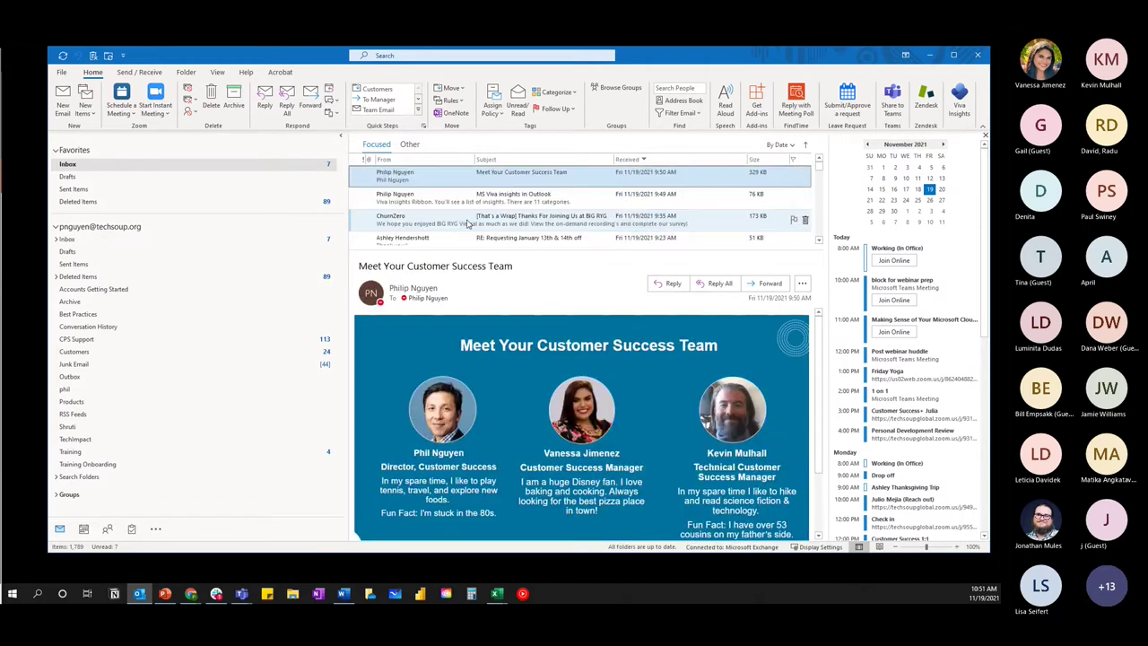
scroll(428, 203, down, 1)
click(429, 202)
scroll(428, 202, up, 1)
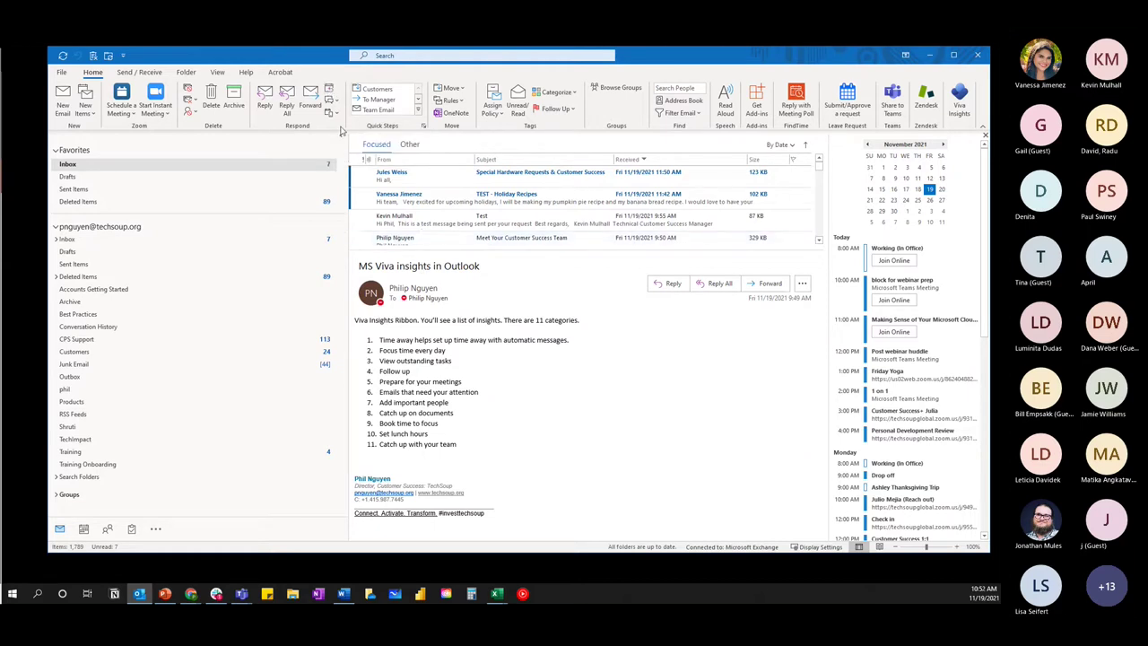
- Create a meeting invitation as a reply to the MS Viva insights in Outlook email and look through its body
click(329, 90)
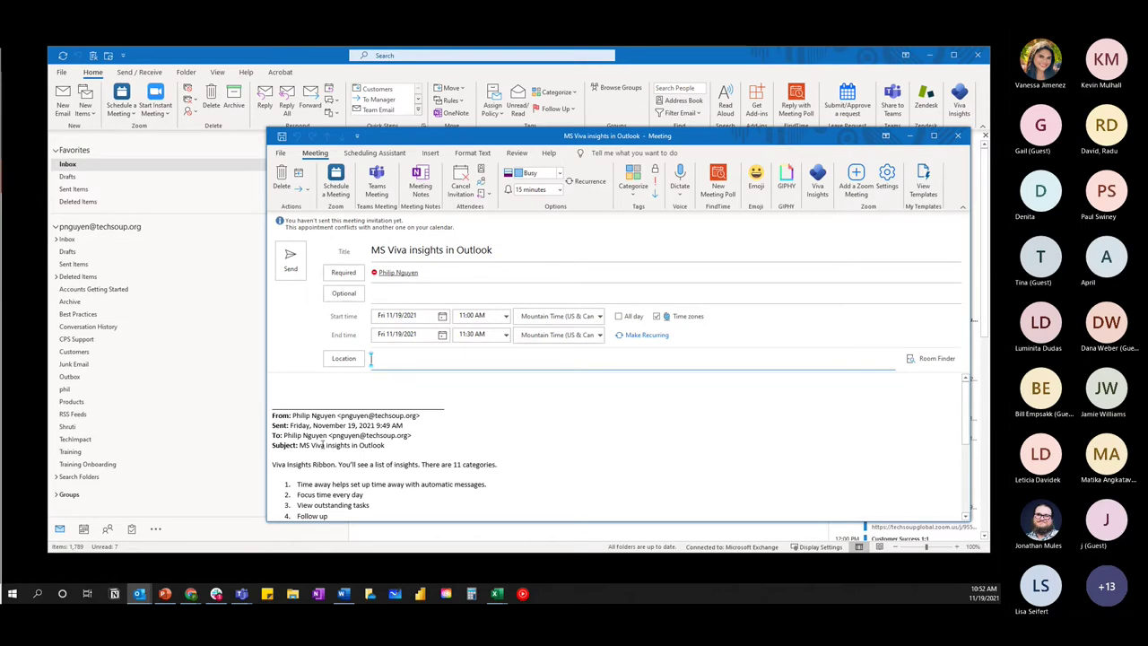
scroll(322, 446, down, 5)
scroll(322, 468, up, 5)
- View the suggested people for the invitation's required and optional attendees without adding anyone
click(439, 272)
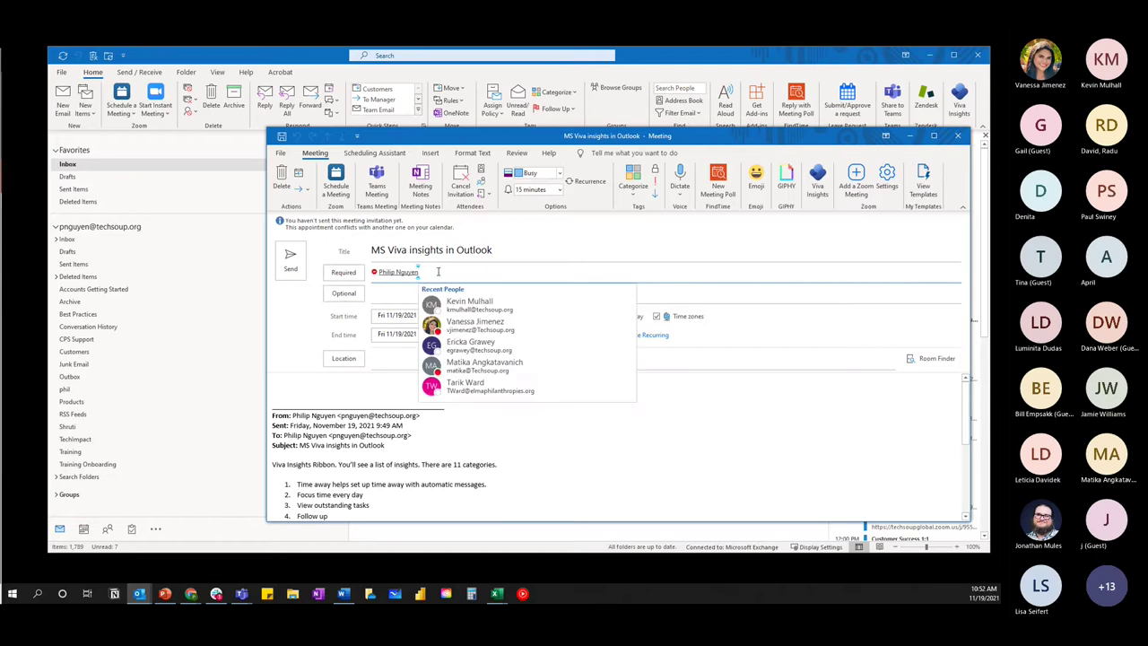
click(569, 241)
click(442, 271)
key(BackSpace)
click(417, 293)
key(Escape)
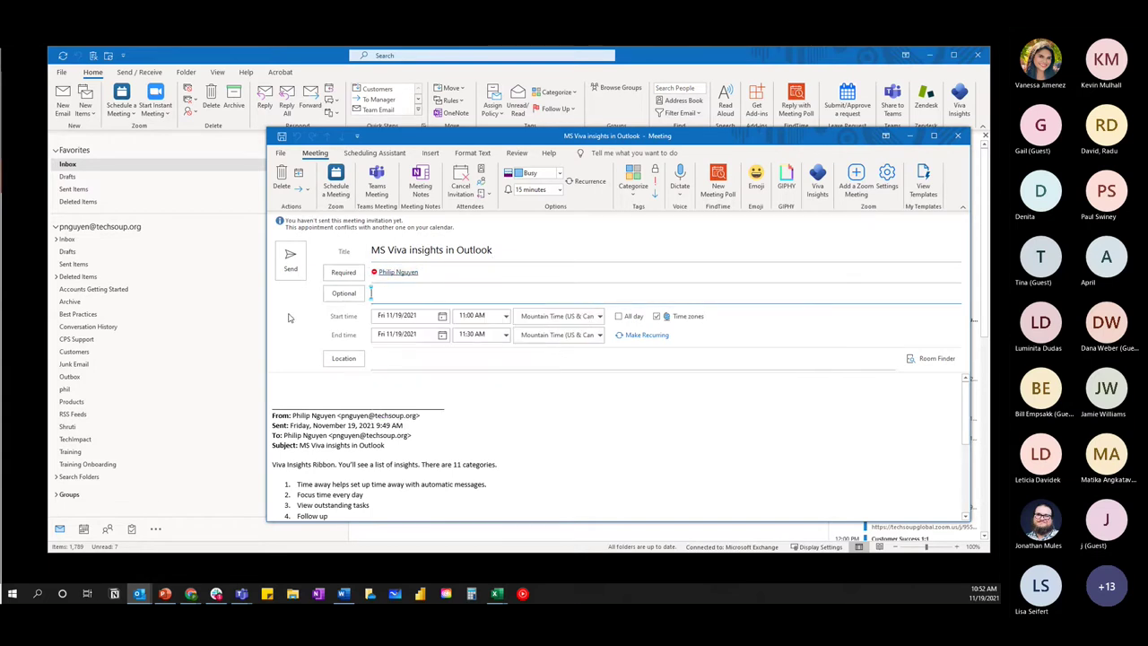
- Make the invitation a Microsoft Teams meeting and look through the inserted join details
click(376, 184)
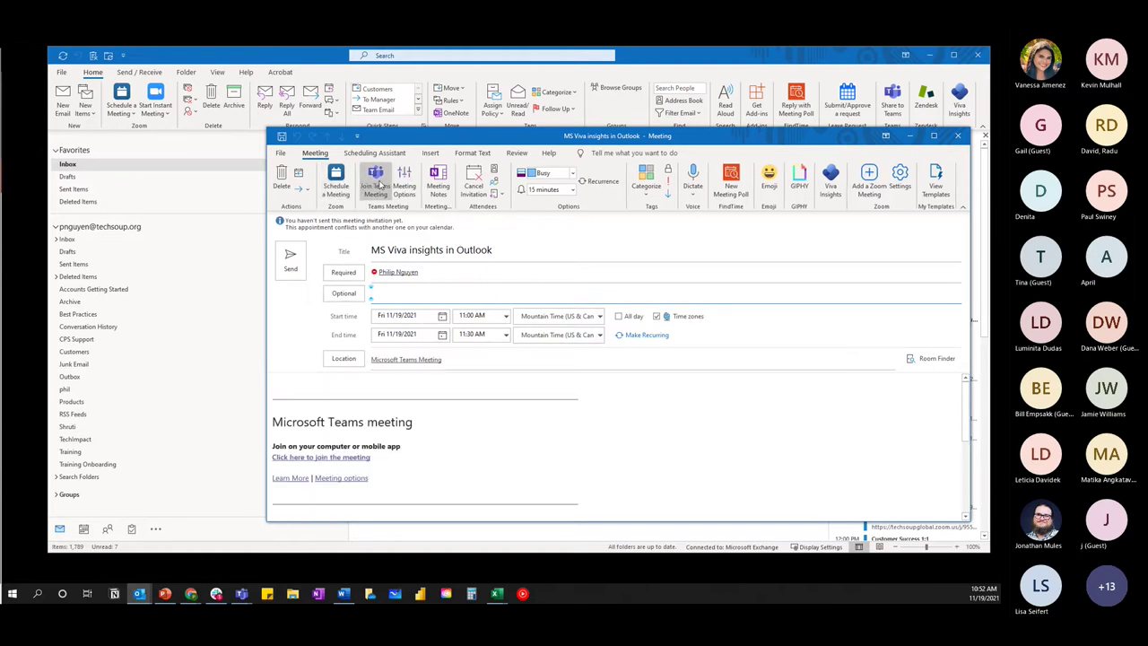
scroll(369, 430, down, 2)
scroll(370, 430, up, 2)
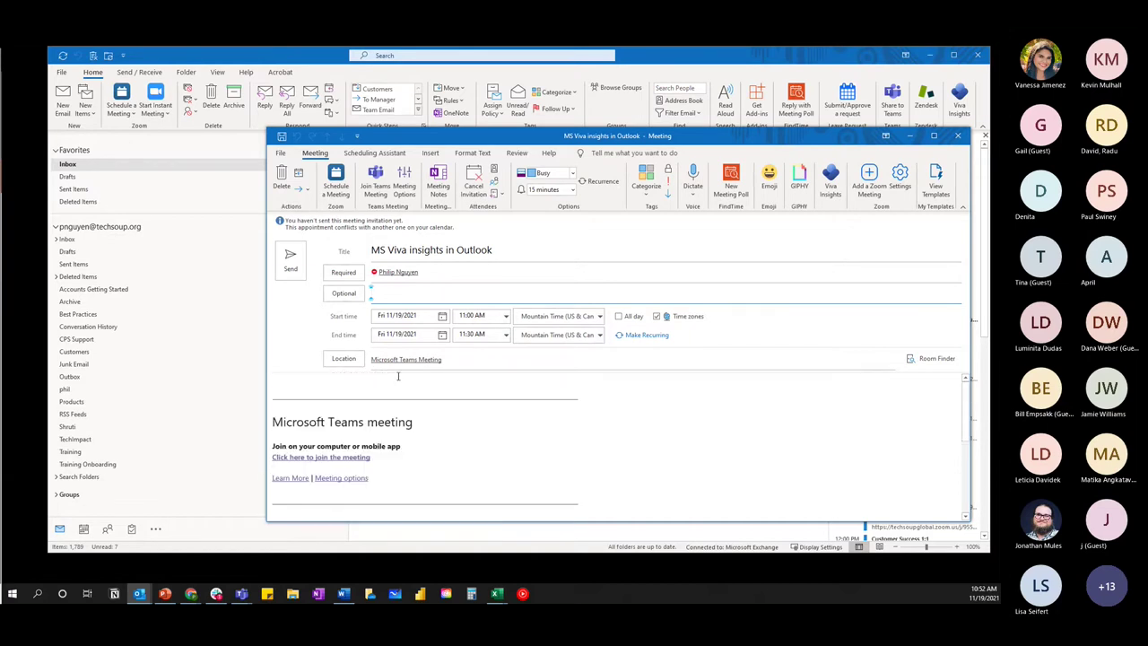
- Look through the quoted email in the invitation, discard the invitation without saving changes, and narrow the folder pane
scroll(321, 414, down, 3)
scroll(330, 415, down, 2)
scroll(330, 414, up, 4)
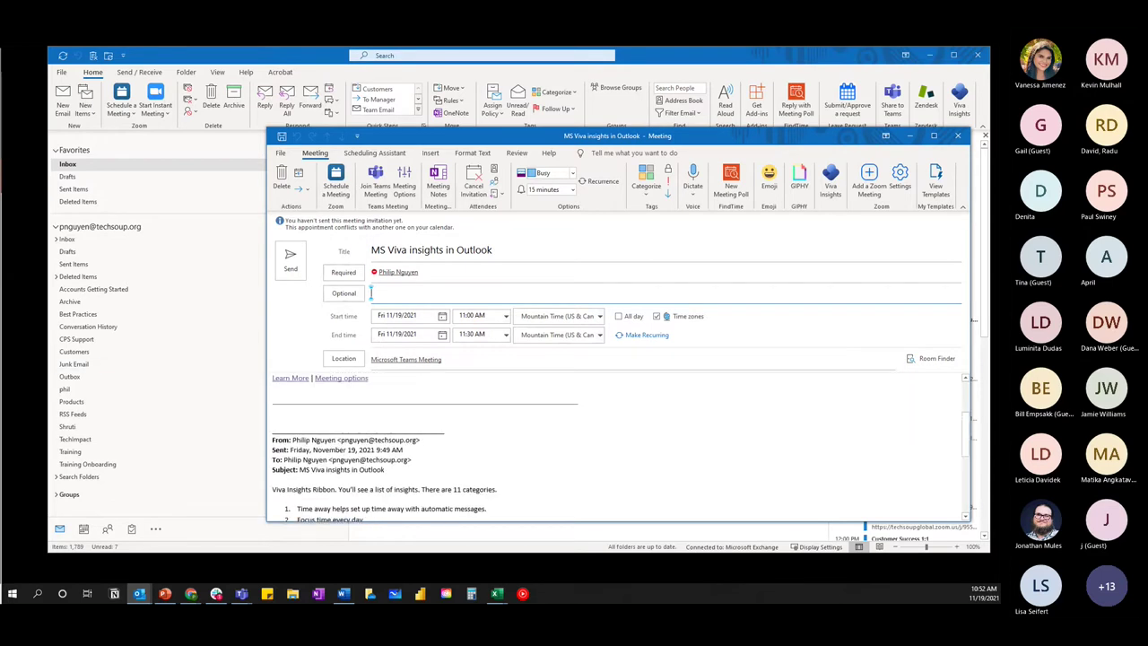
click(958, 136)
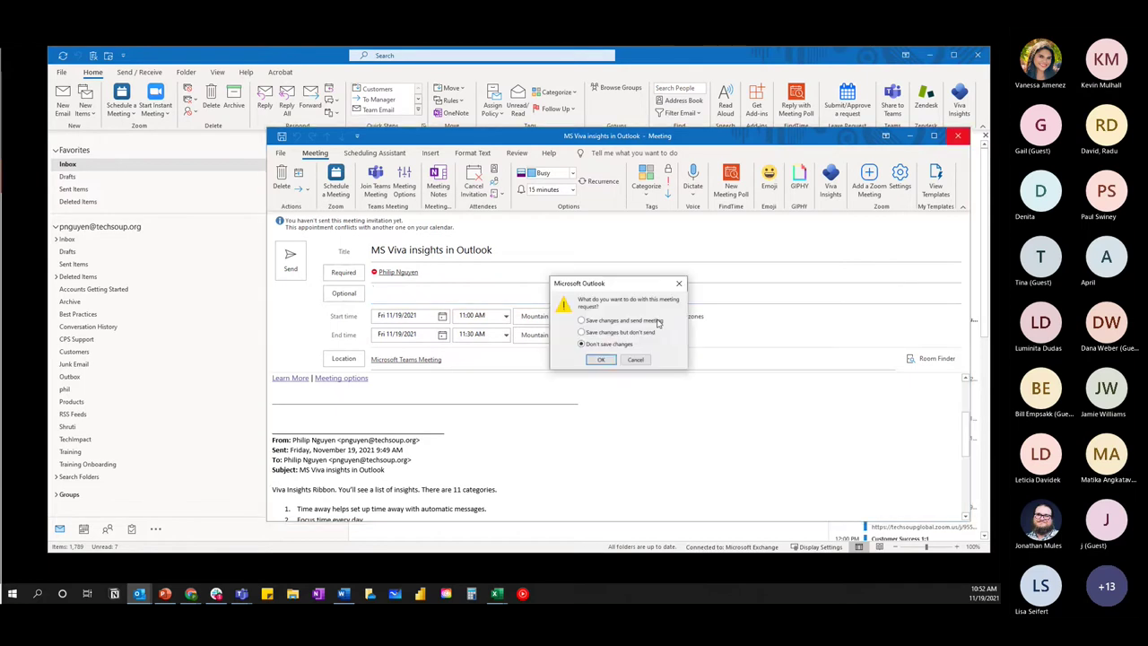
click(601, 360)
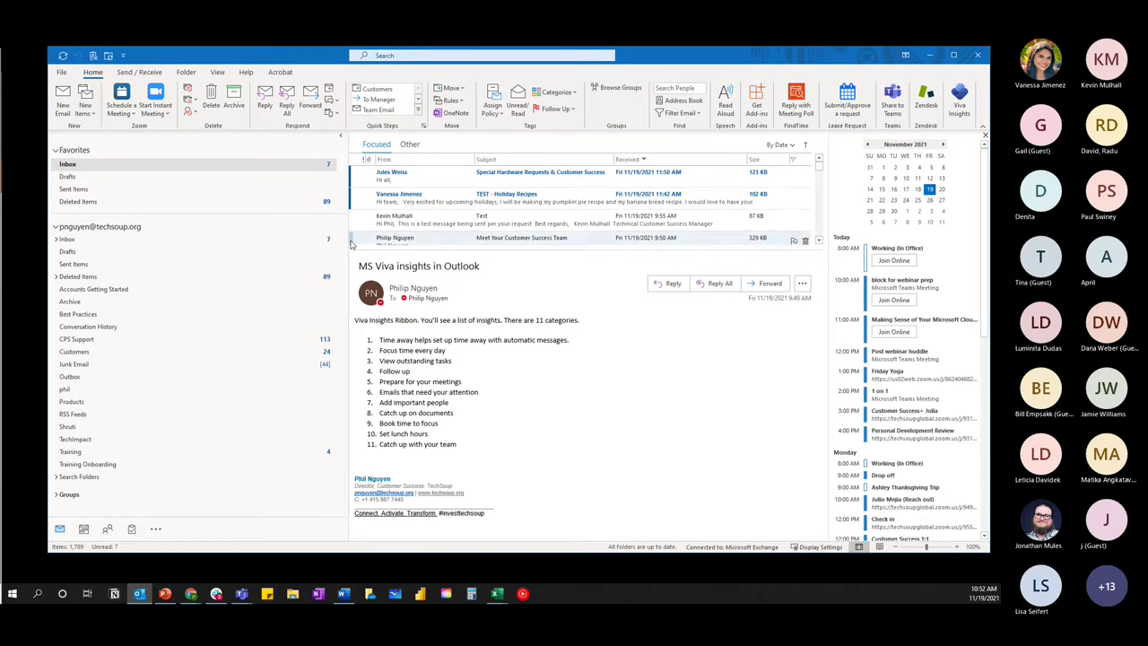
drag(350, 245, 214, 257)
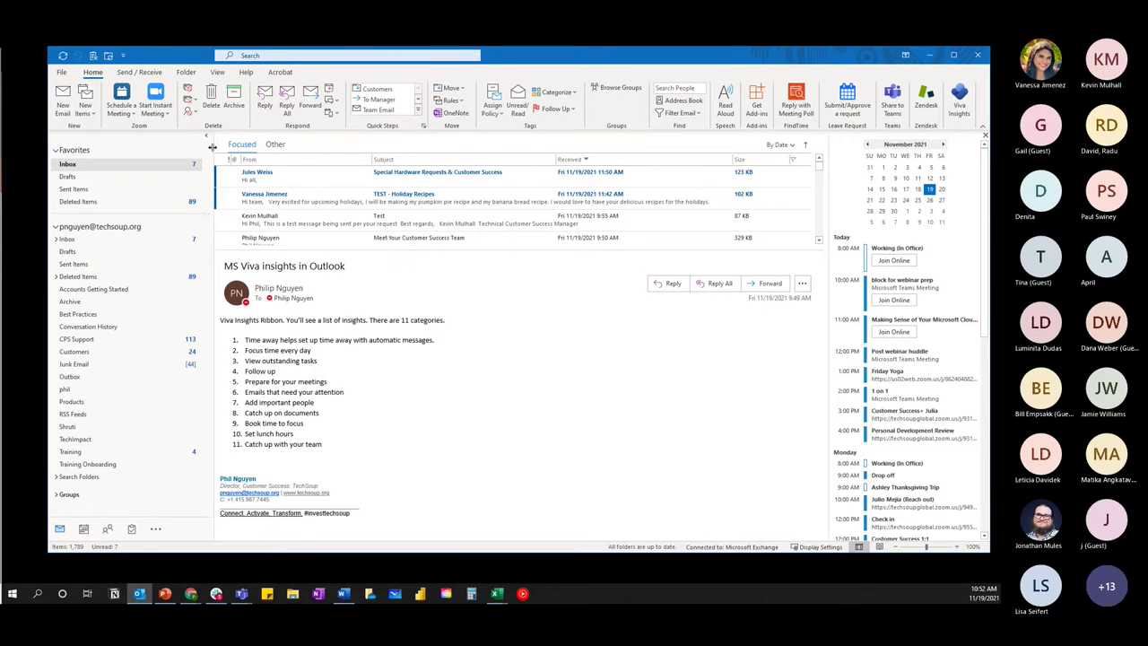
- Create a calendar appointment from the TEST - Holiday Recipes email and discard it without saving
click(250, 201)
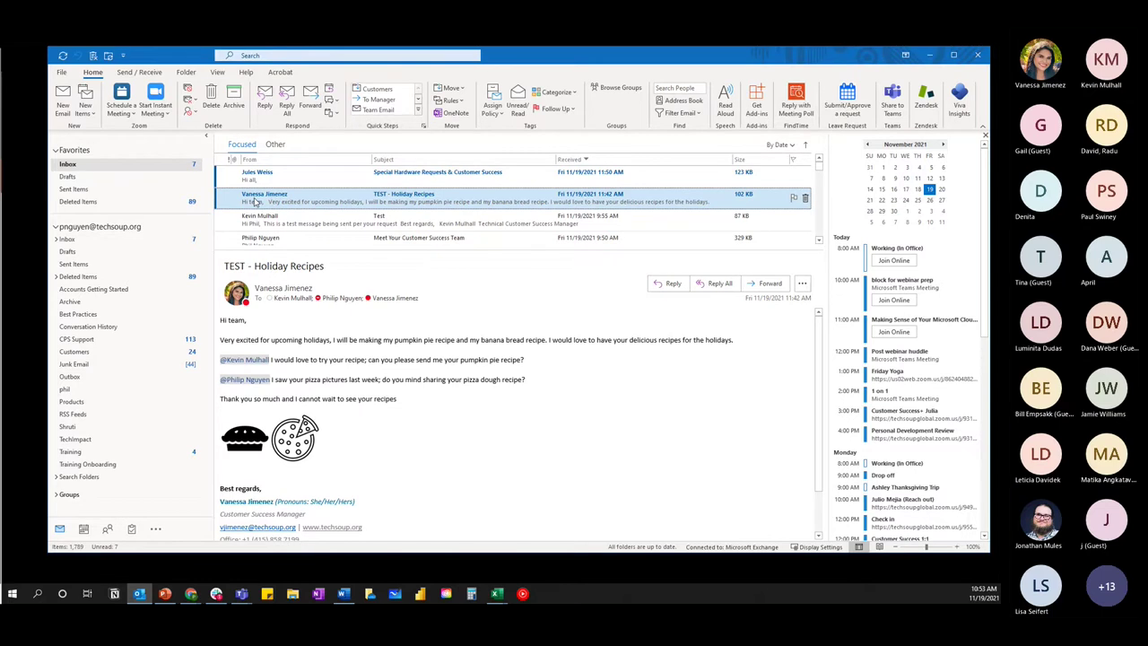
drag(256, 201, 85, 531)
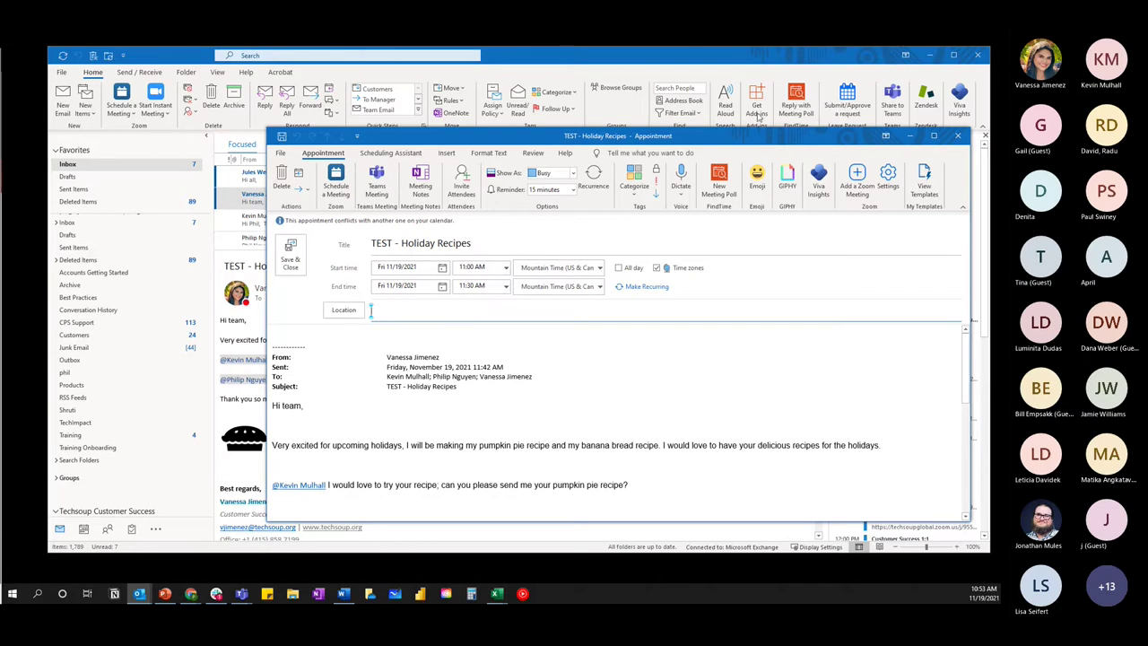
click(960, 136)
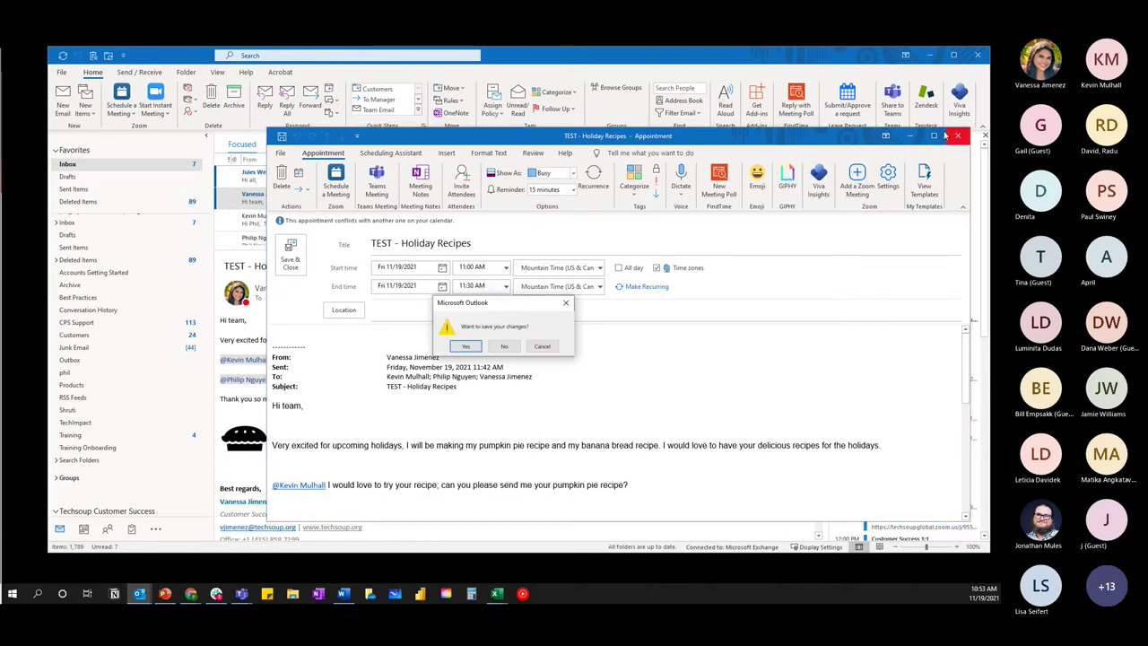
click(512, 349)
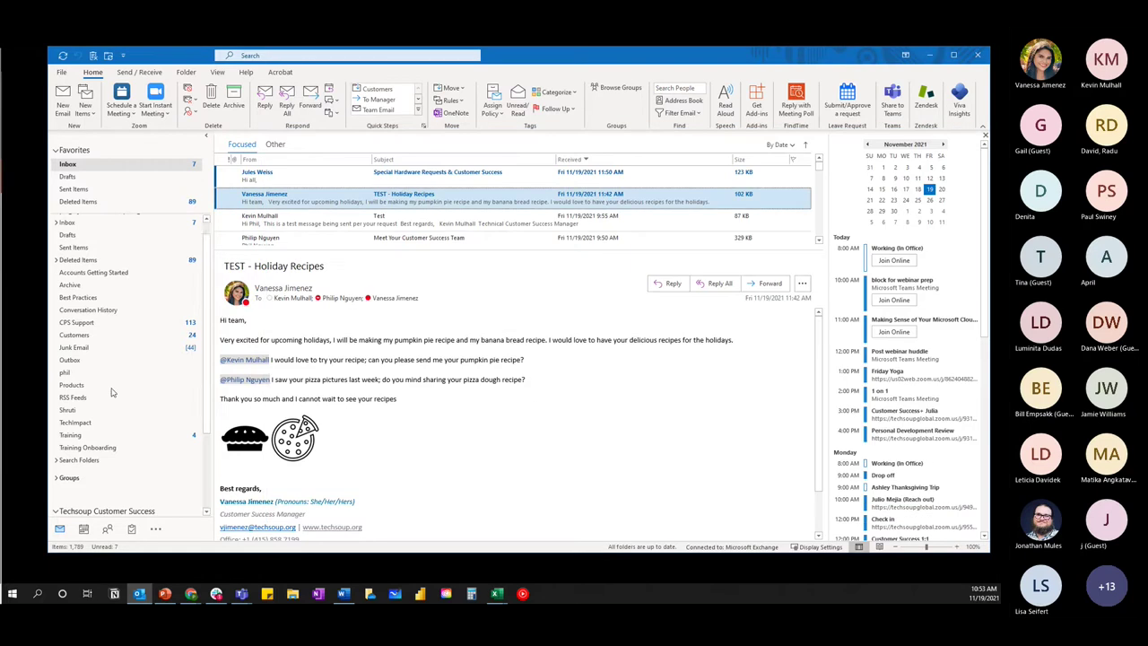
- Switch to the calendar in Week view and look through the options available for its time scale
click(83, 529)
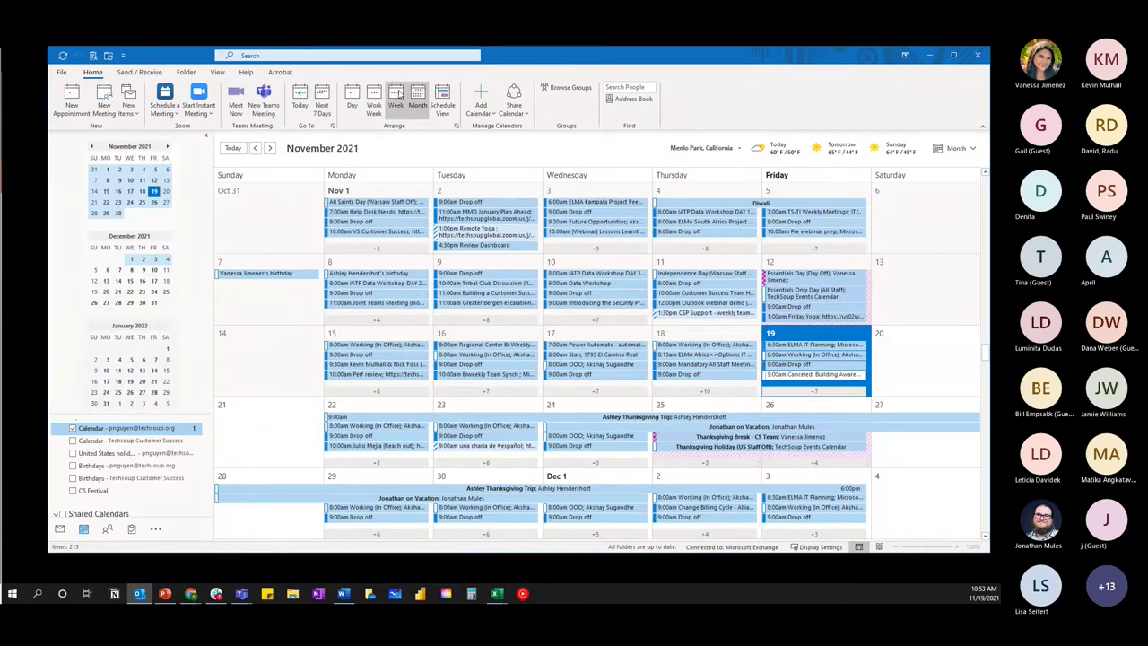
click(397, 96)
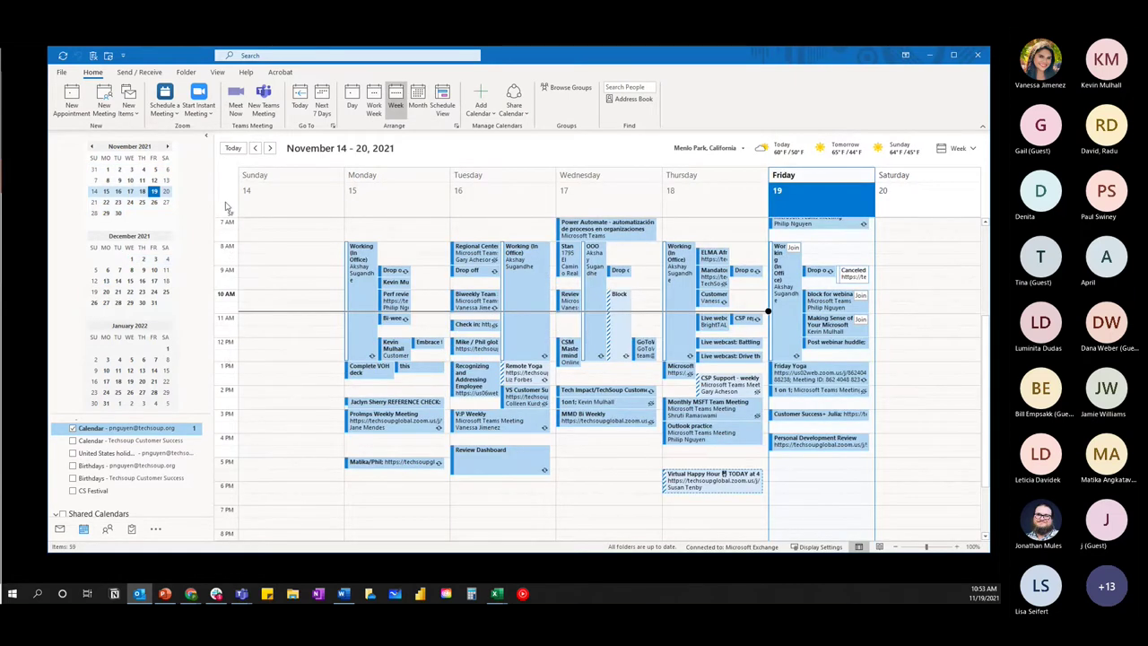
right_click(226, 206)
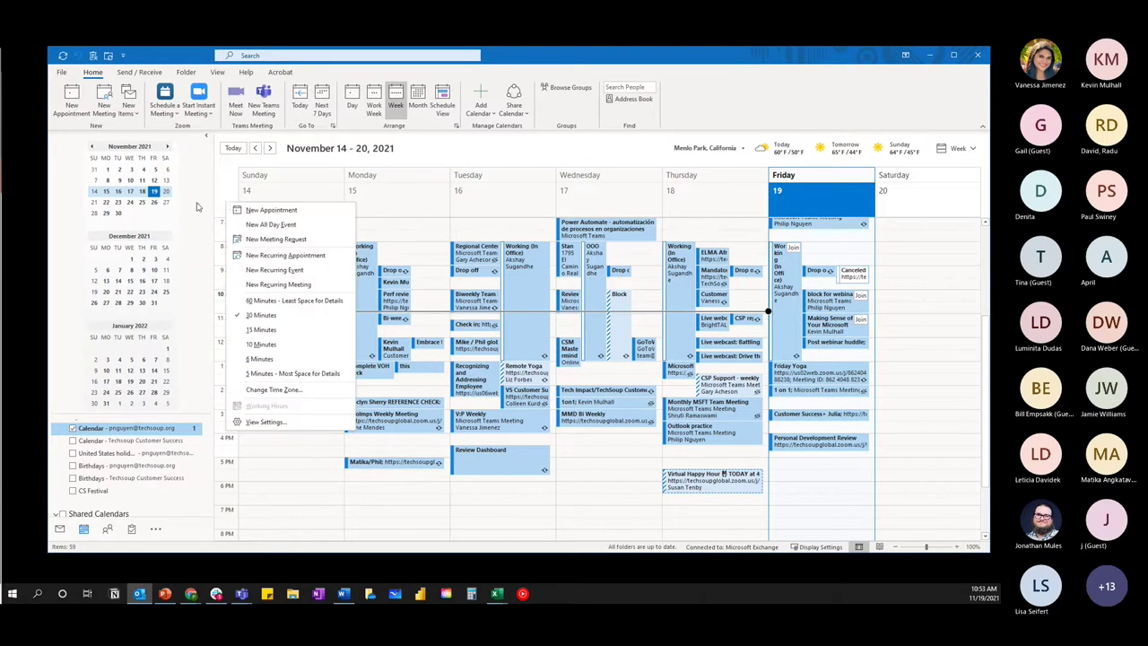
click(222, 191)
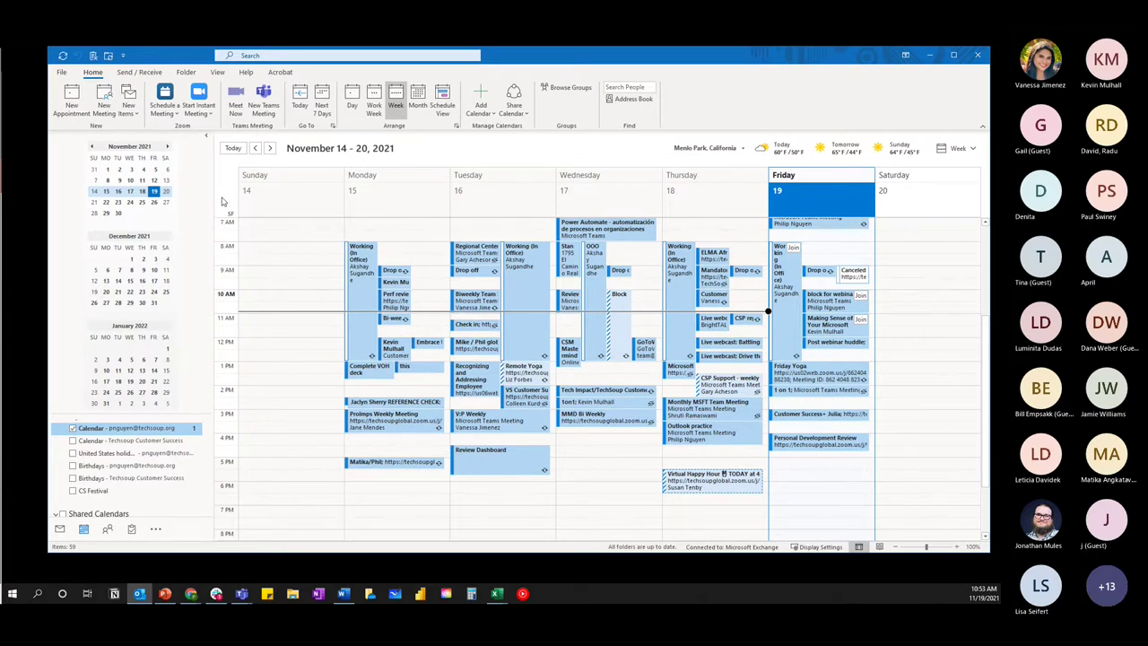
right_click(224, 201)
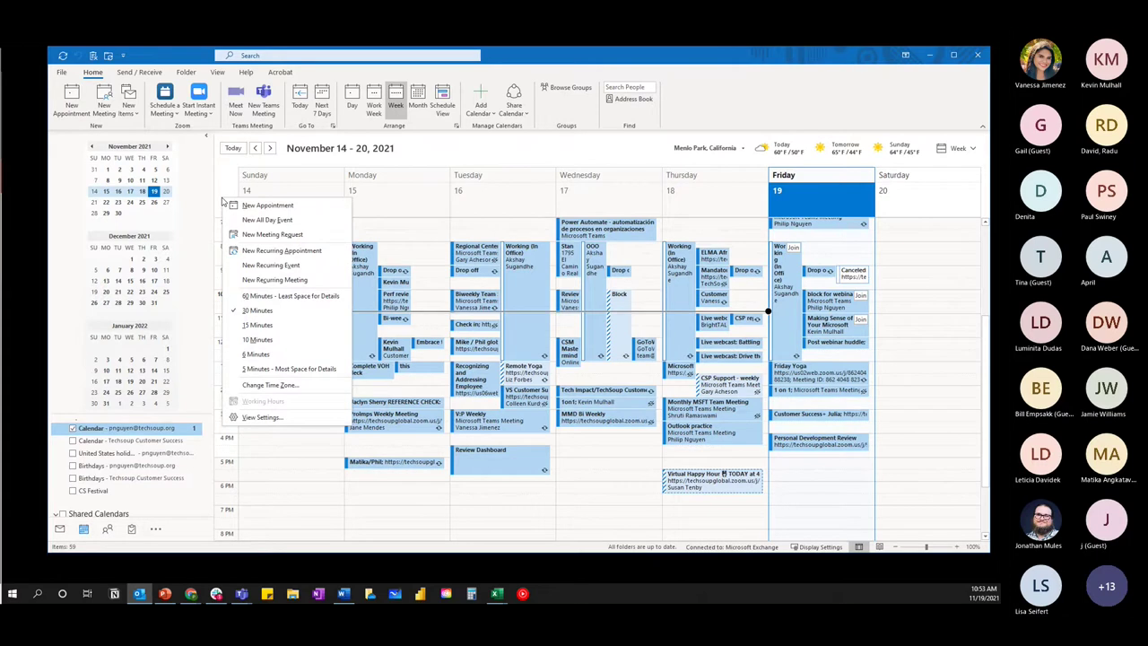
click(226, 179)
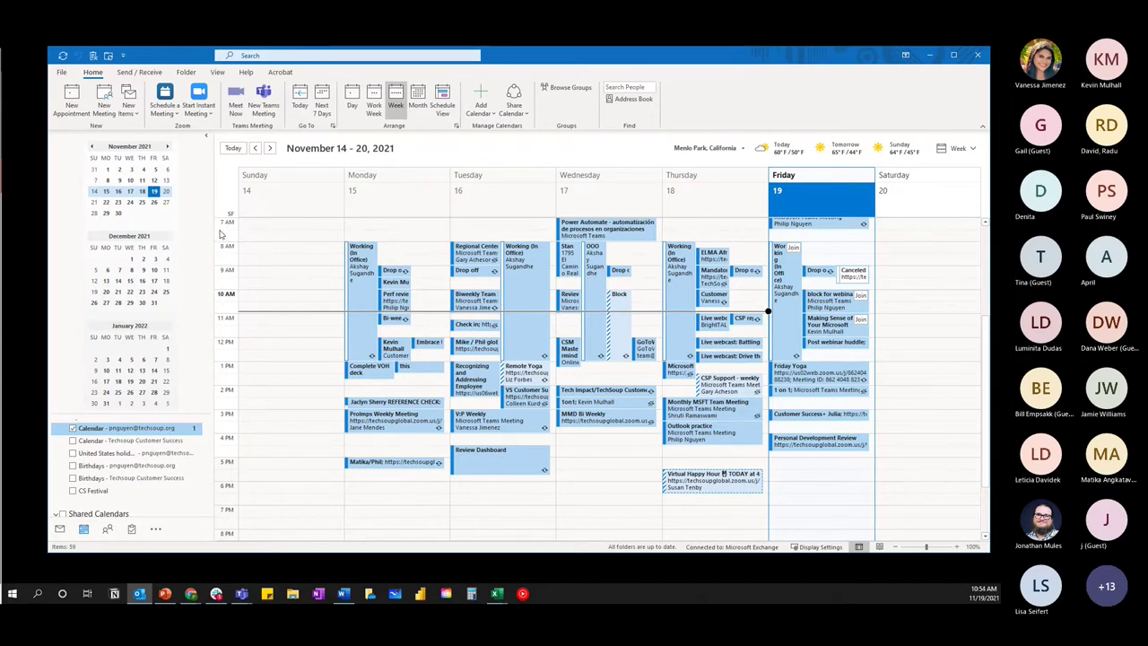
- Show a second time zone in the calendar, set to (UTC-10:00) Hawaii and labelled Hawaii
right_click(224, 202)
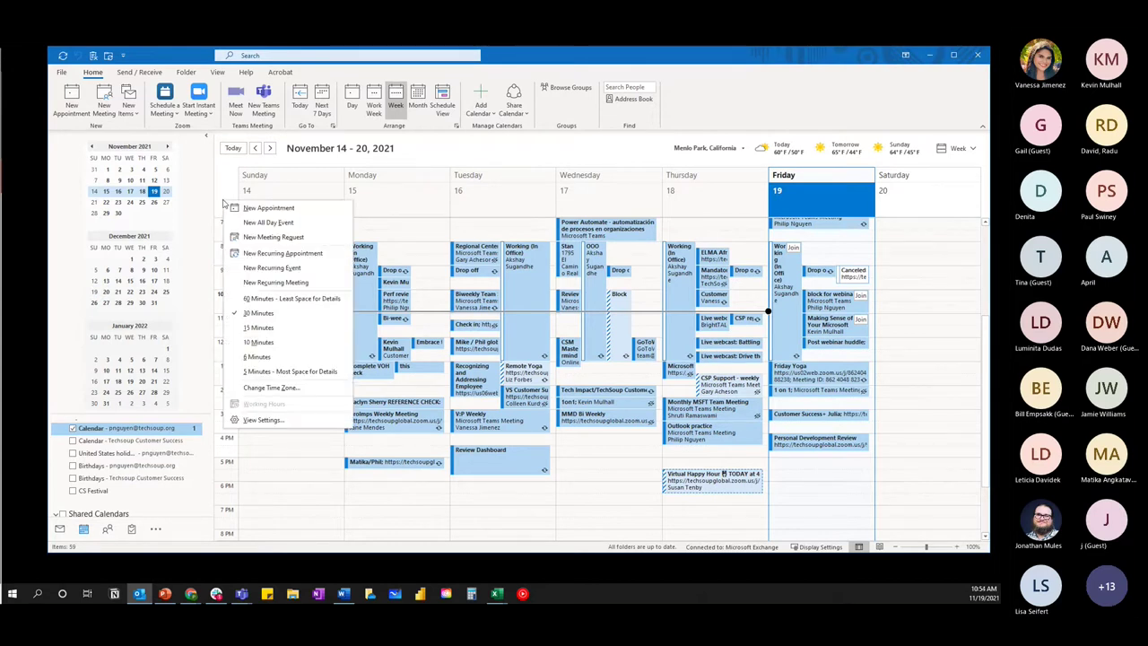
click(274, 391)
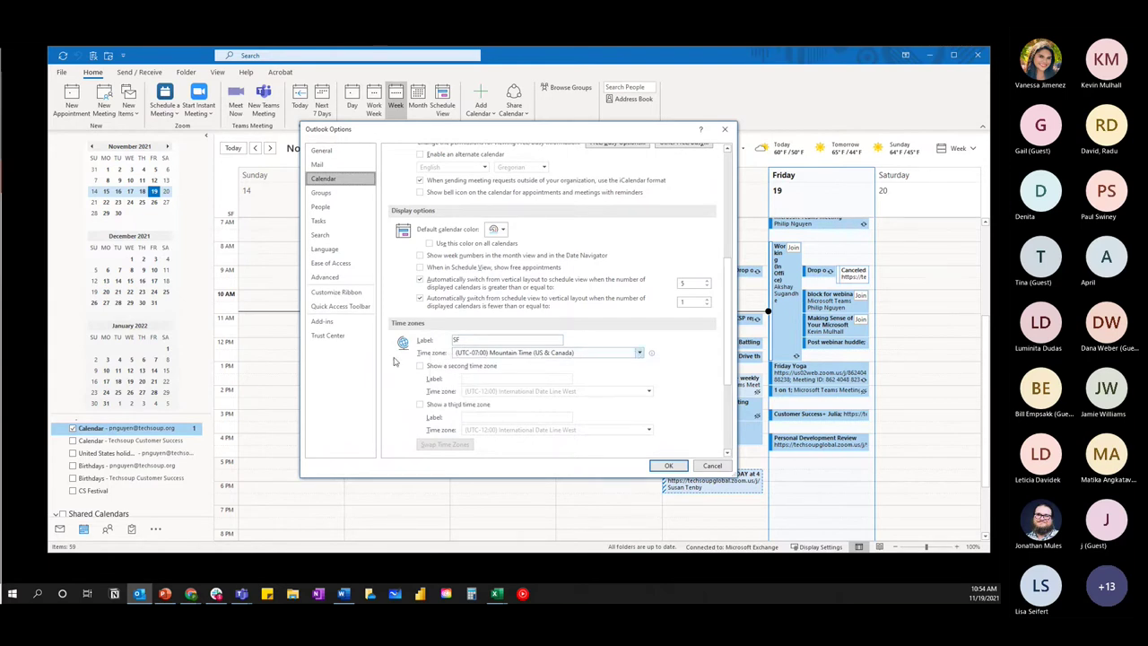
click(420, 366)
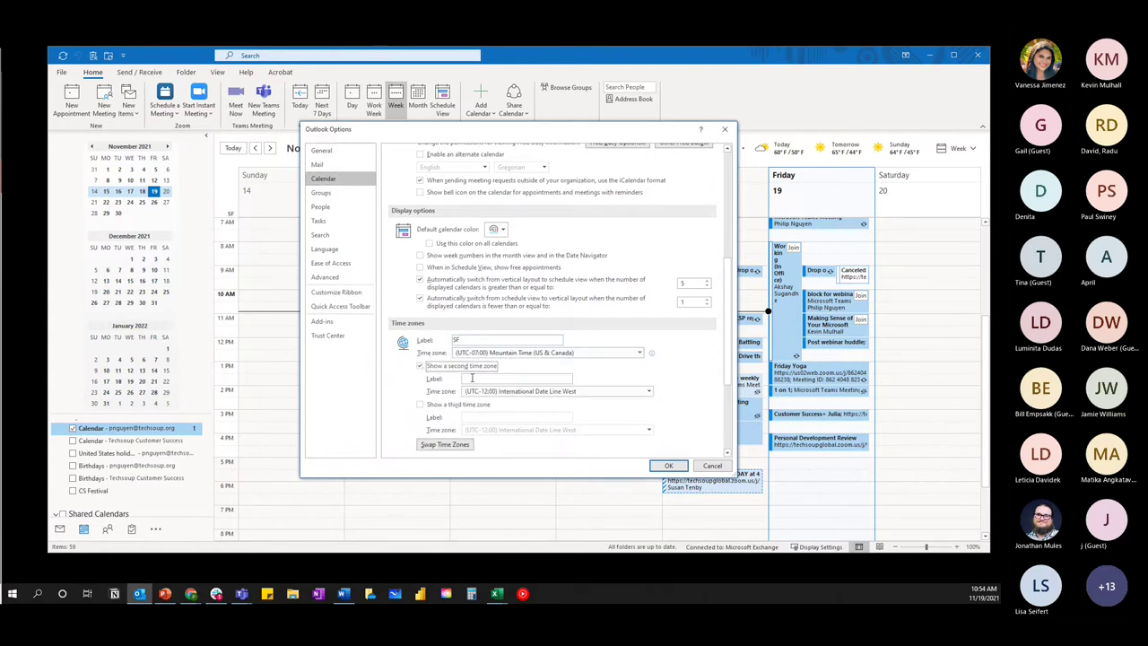
click(648, 393)
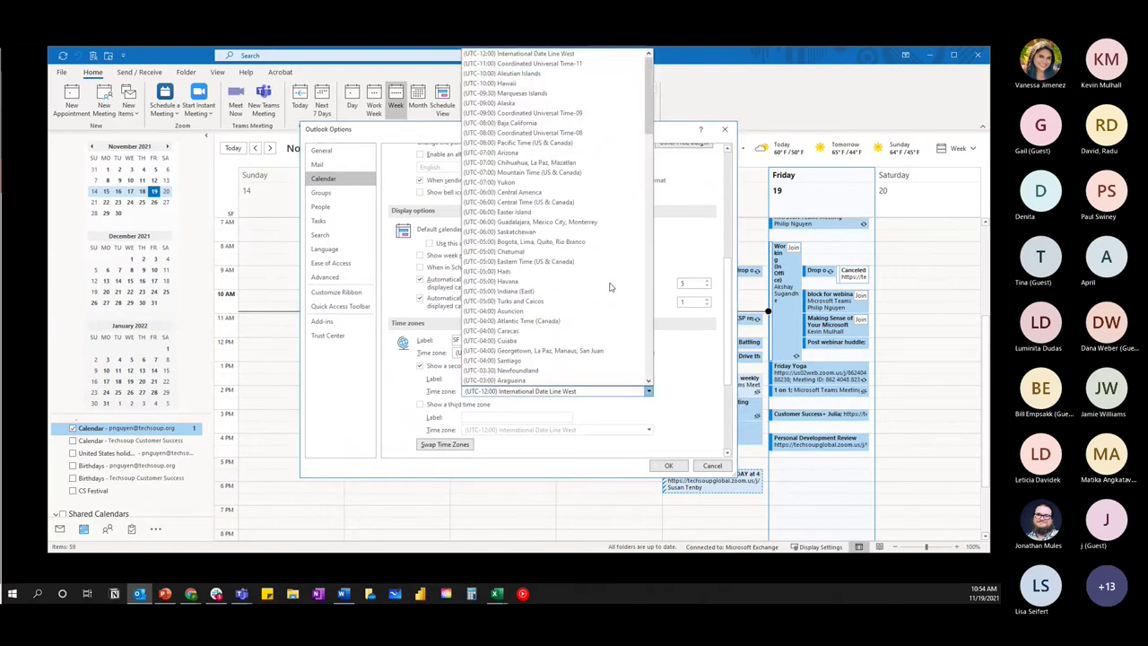
click(538, 83)
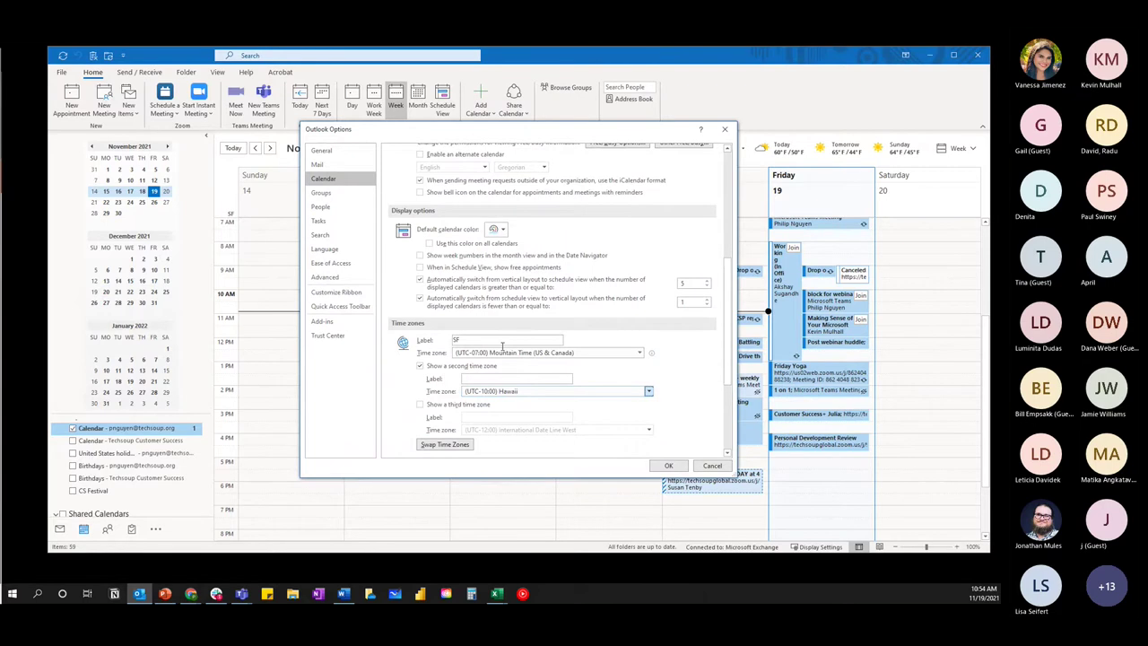
click(484, 379)
text(Hawaii)
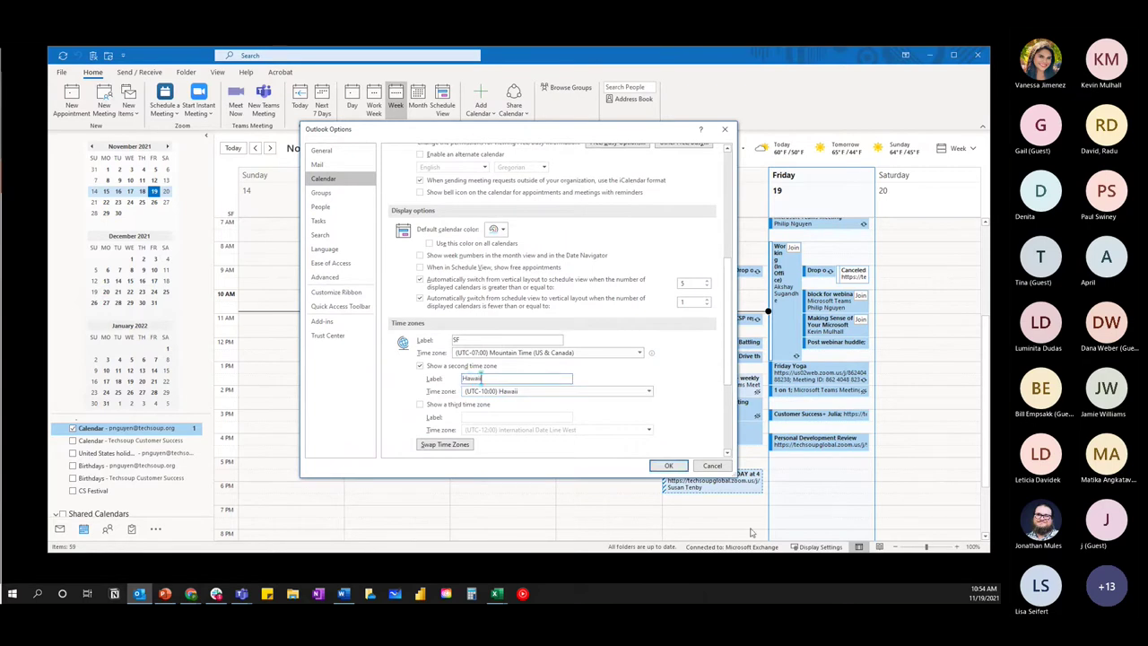
click(667, 466)
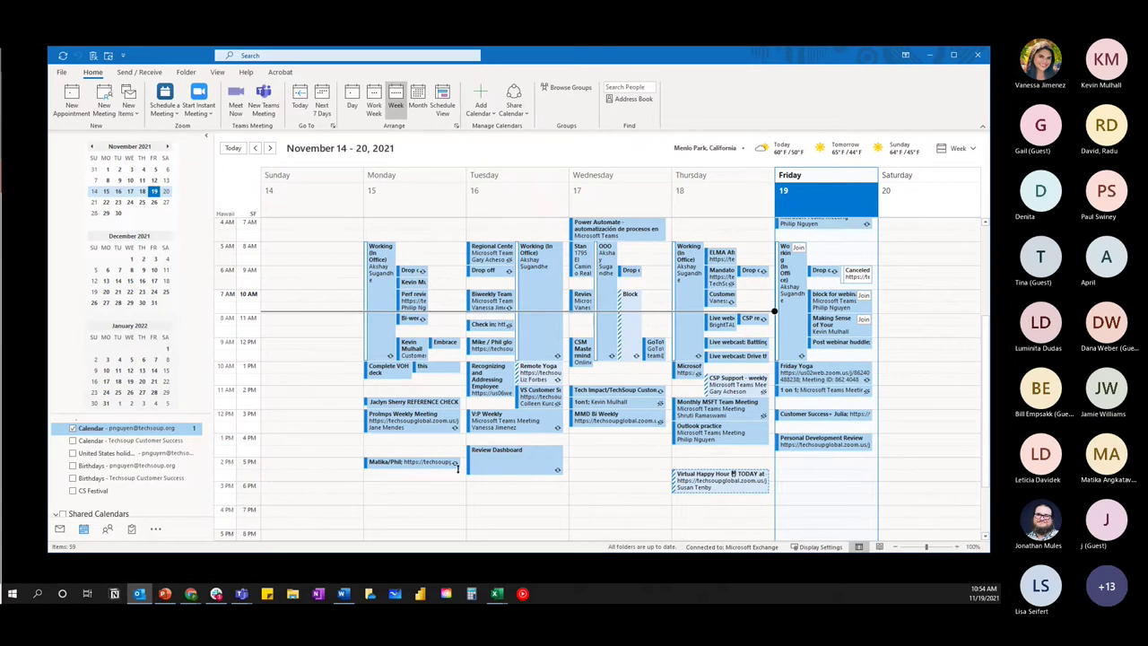
- Start a new appointment on Friday, November 19 at 5:00 PM and close it without entering details
click(803, 463)
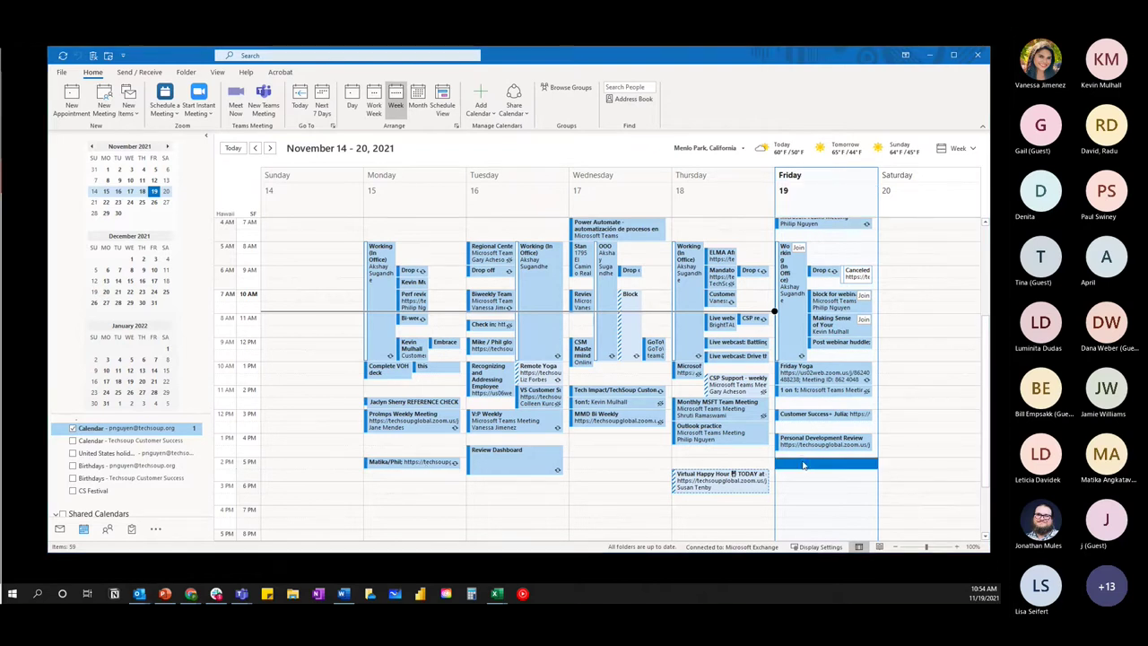
double_click(803, 464)
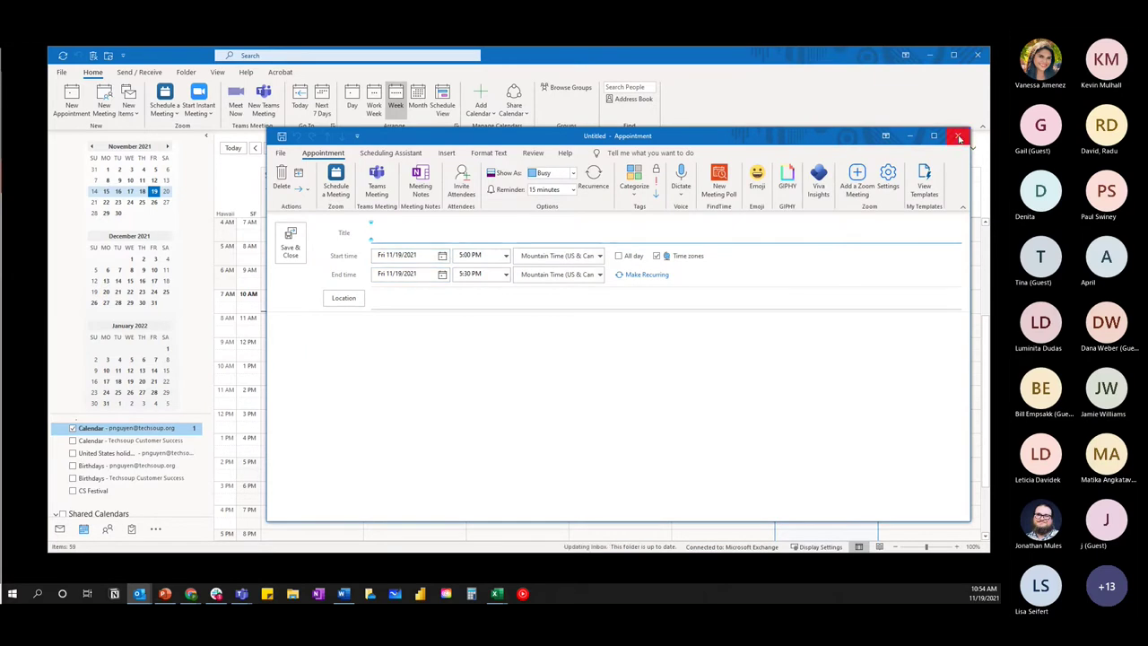
click(958, 137)
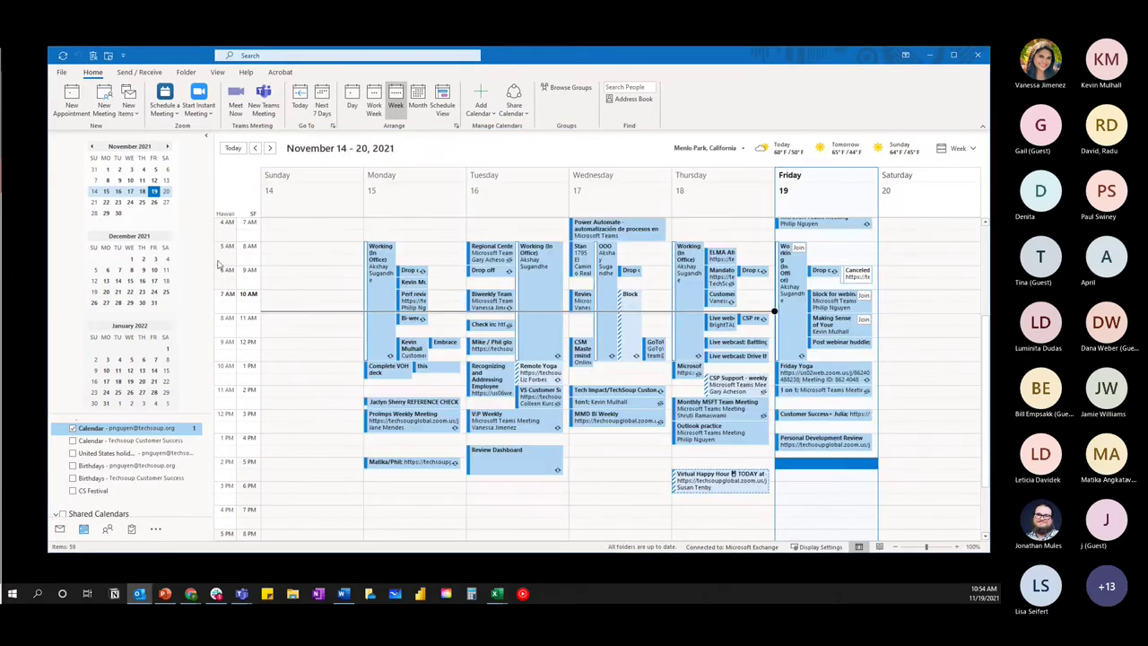
- Turn on a third calendar time zone, look through the available zones, and cancel the changes
right_click(223, 265)
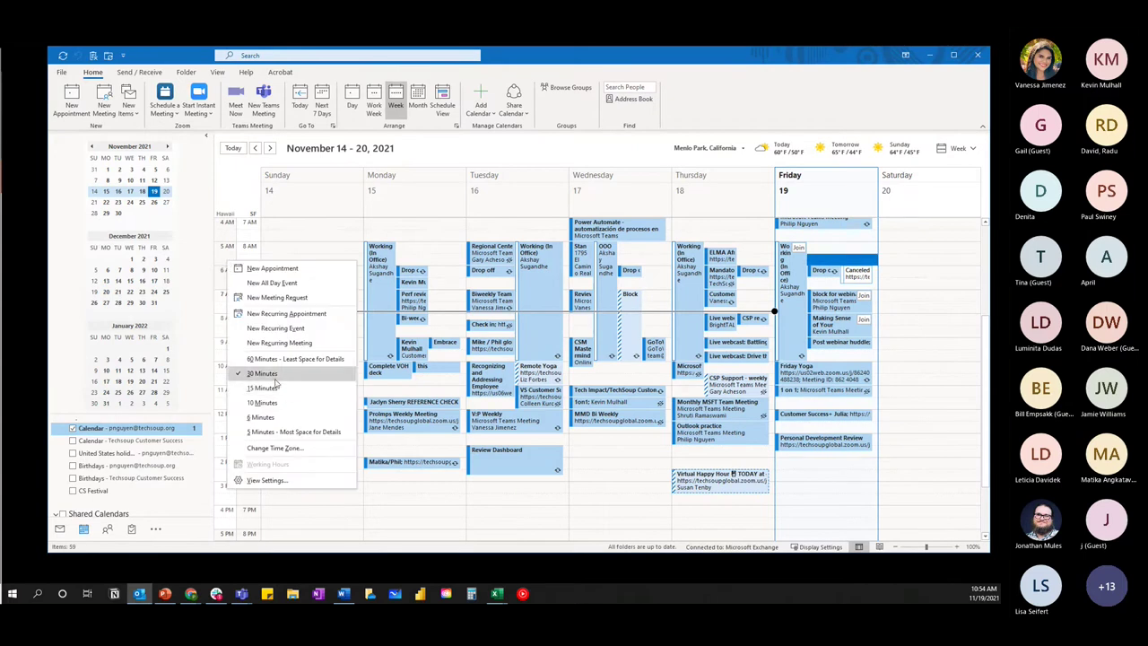
click(275, 447)
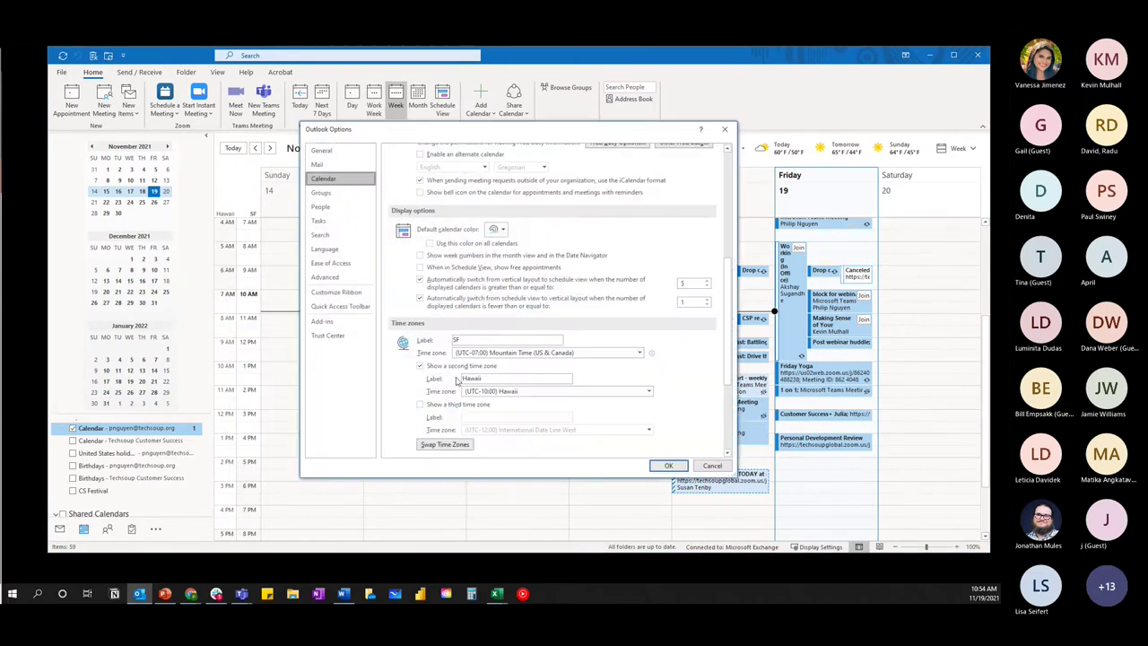
click(419, 404)
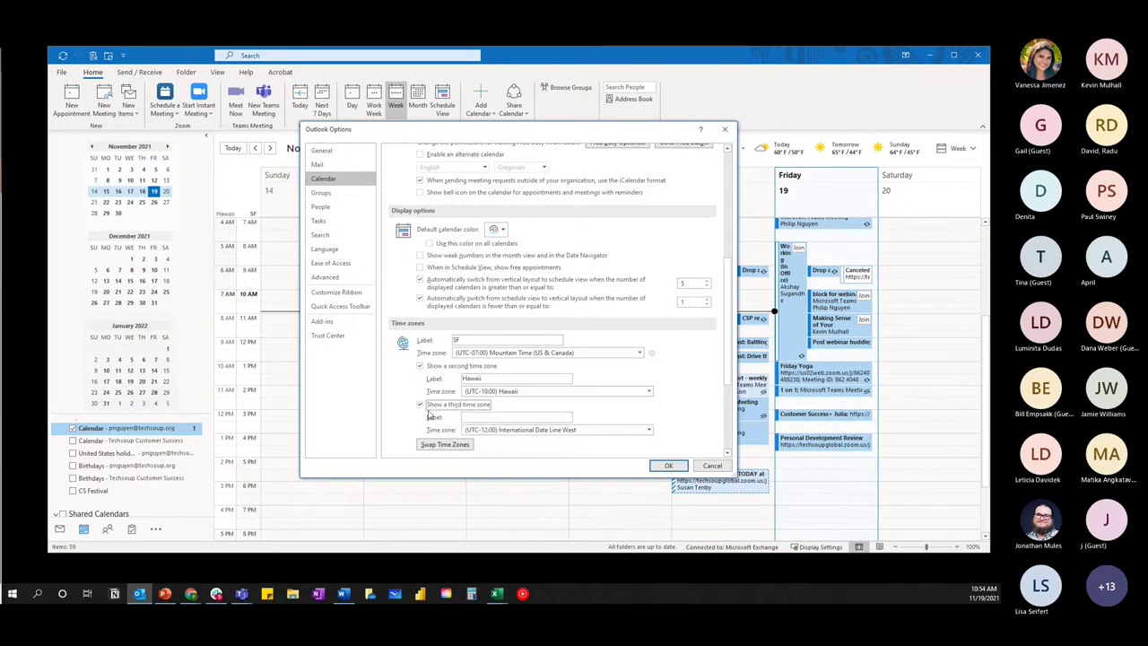
click(648, 431)
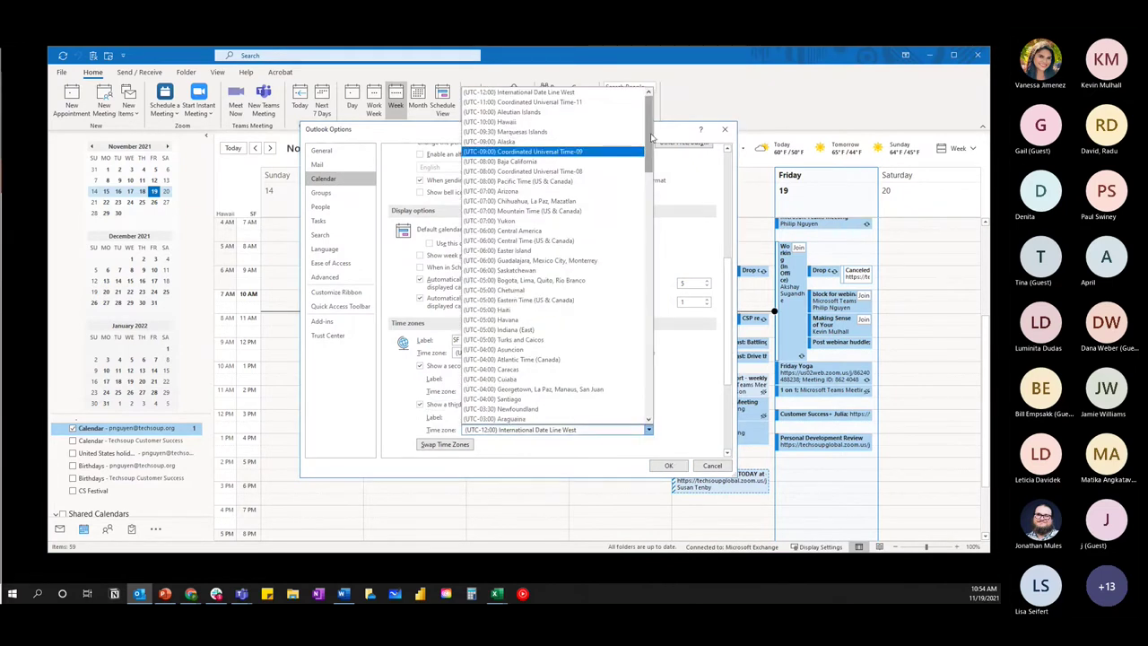
drag(649, 140, 678, 77)
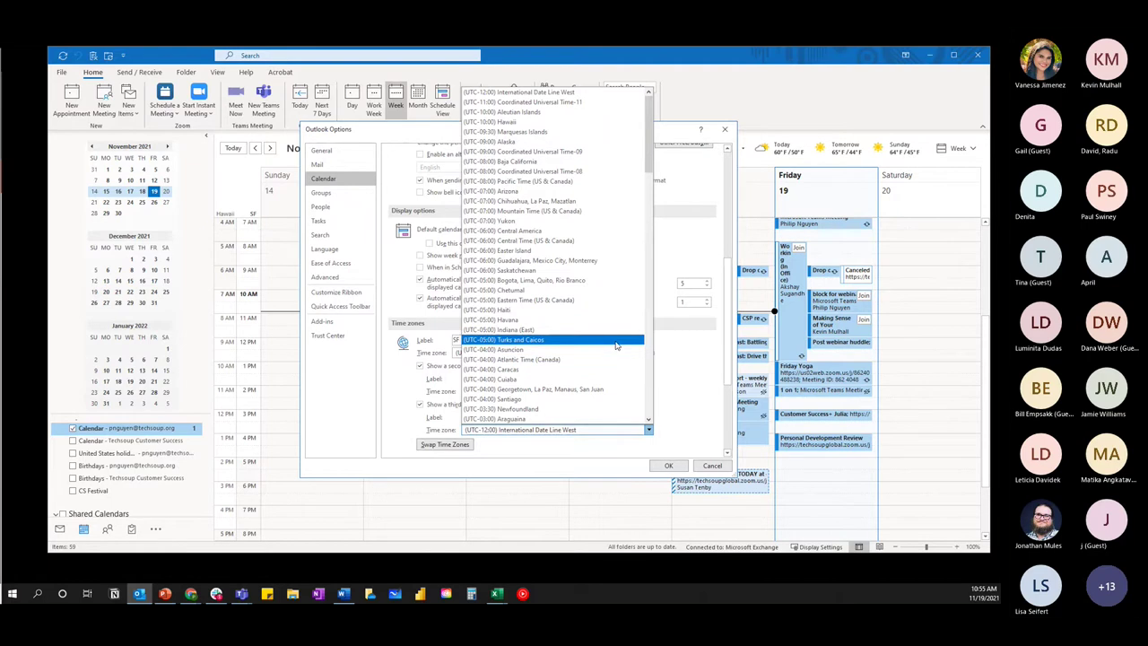
key(Escape)
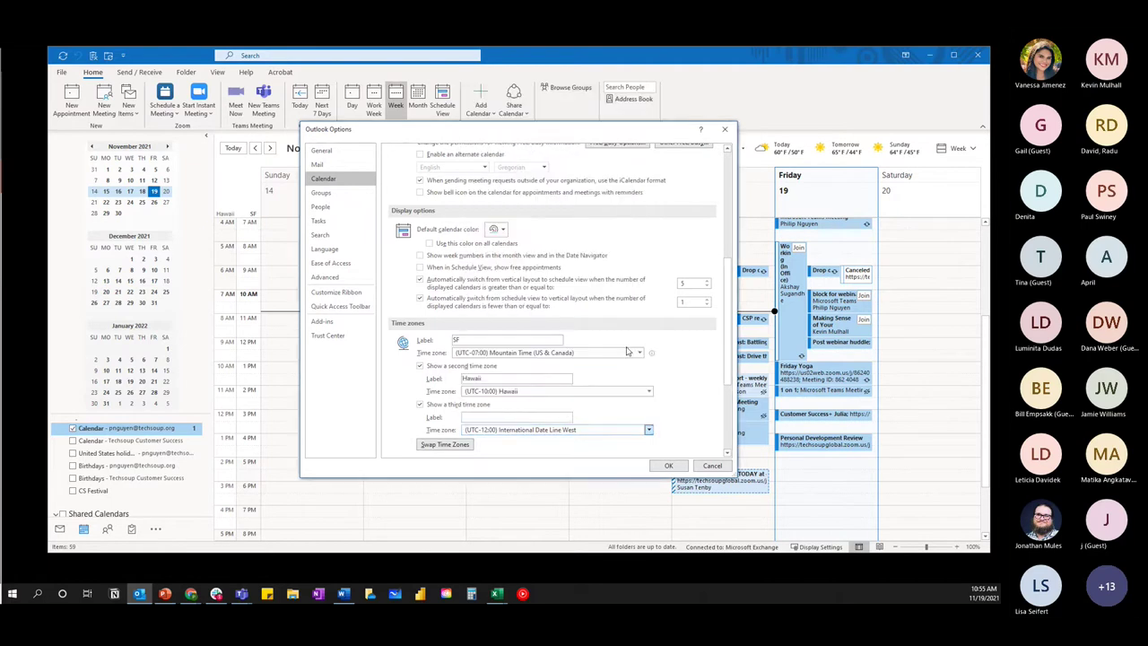
click(712, 466)
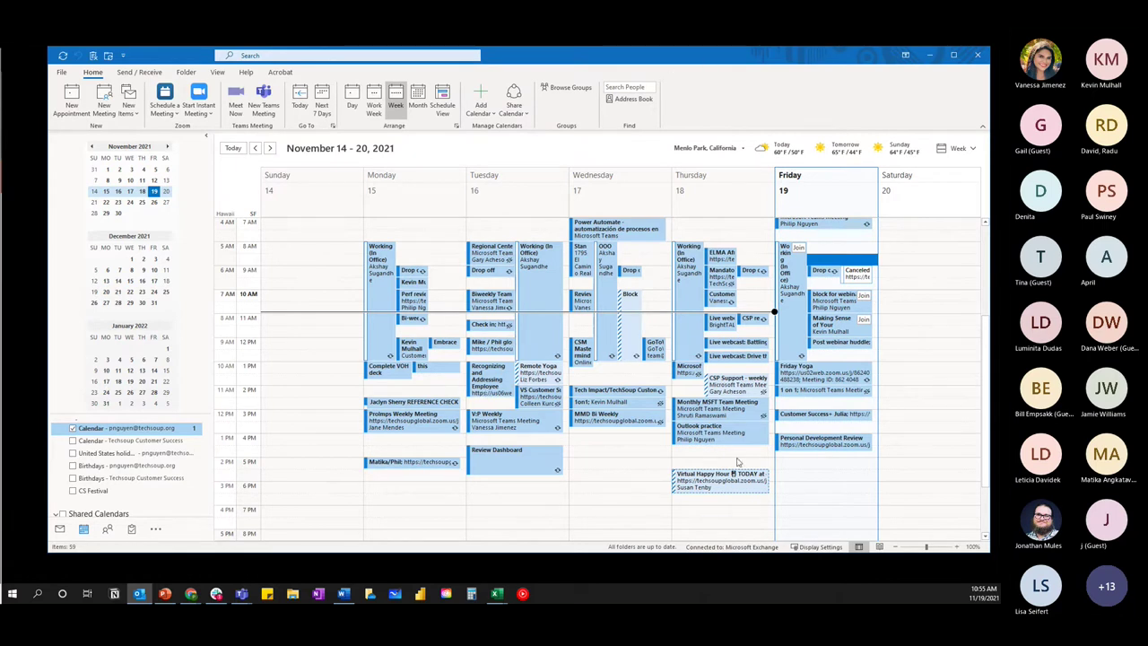
- Select Thursday's Virtual Happy Hour meeting and view its details in the week calendar
mouse_move(705, 488)
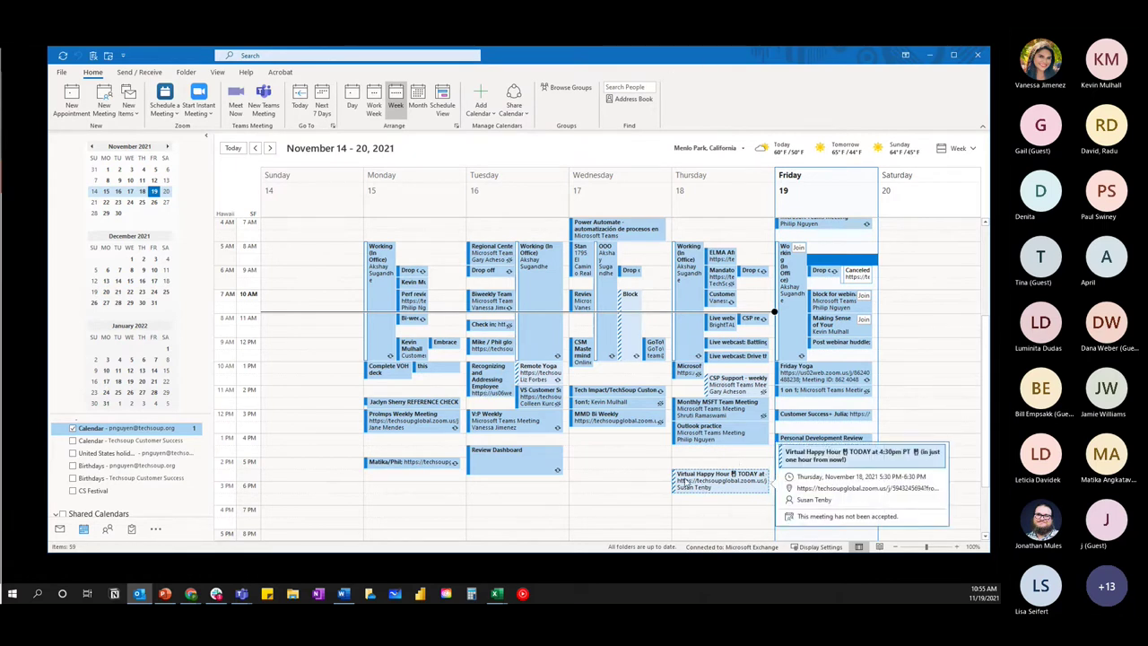
click(703, 488)
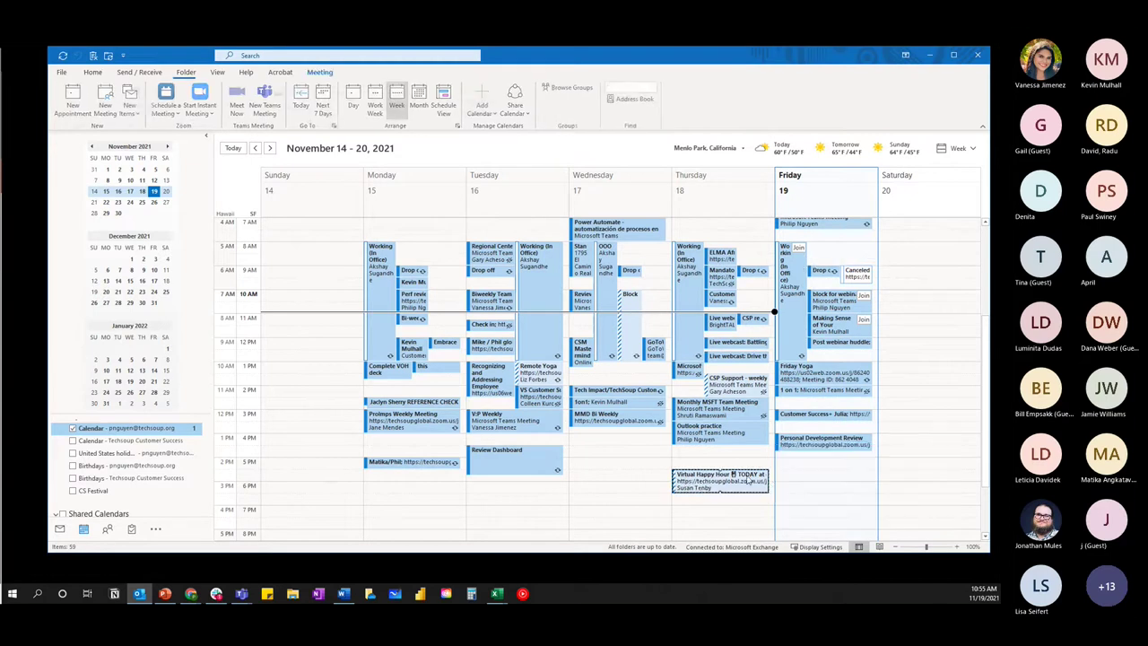
mouse_move(722, 485)
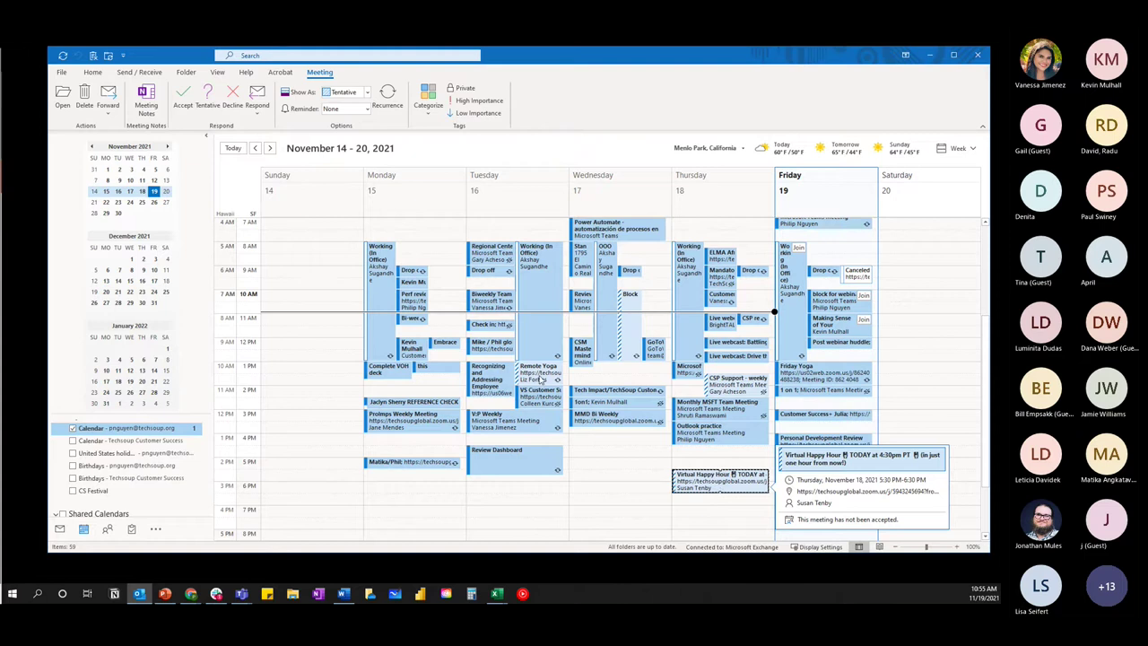
scroll(720, 455, down, 1)
scroll(720, 456, down, 1)
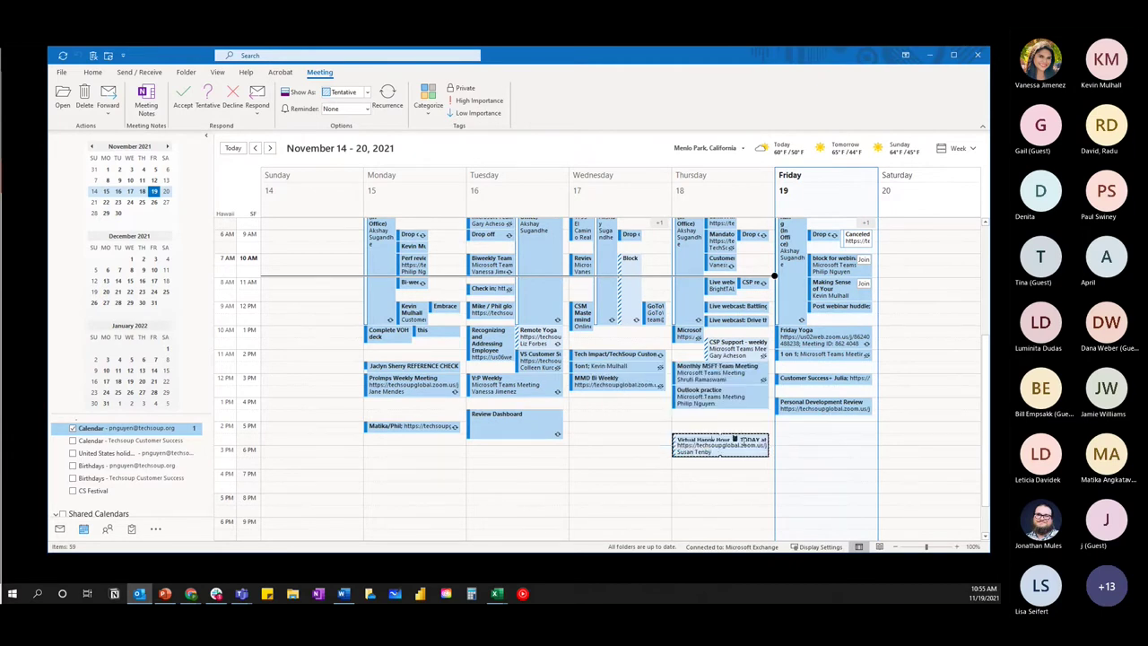
- Copy Thursday's Virtual Happy Hour meeting to Friday, November 19 at the same time, and open the copy to review its details
click(861, 451)
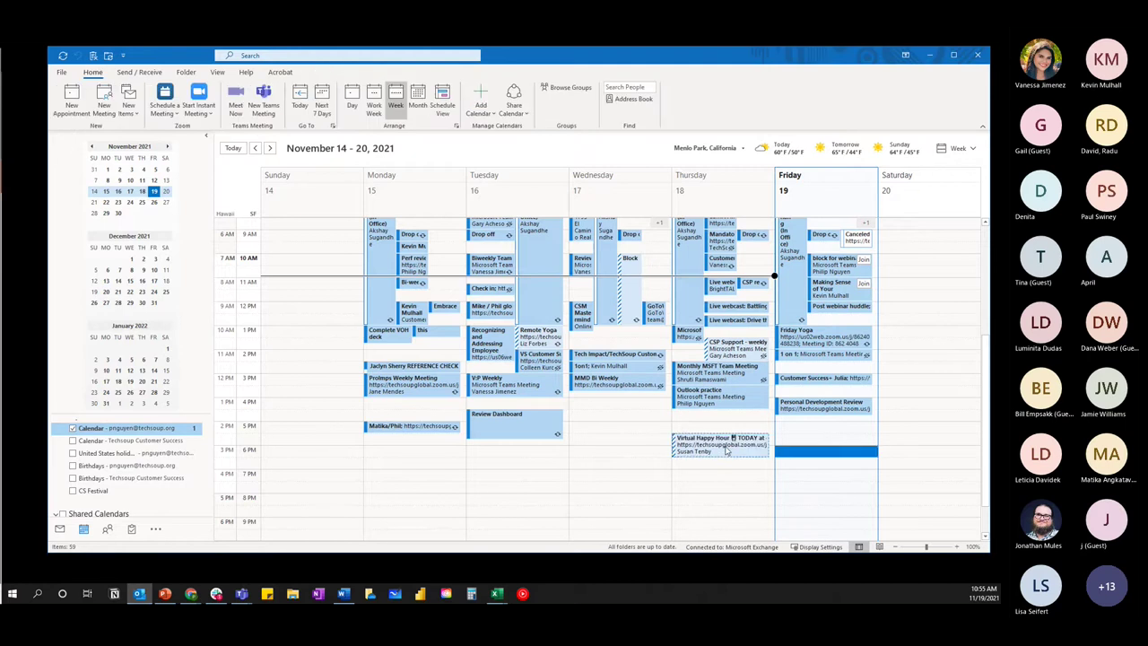
click(727, 451)
mouse_move(726, 451)
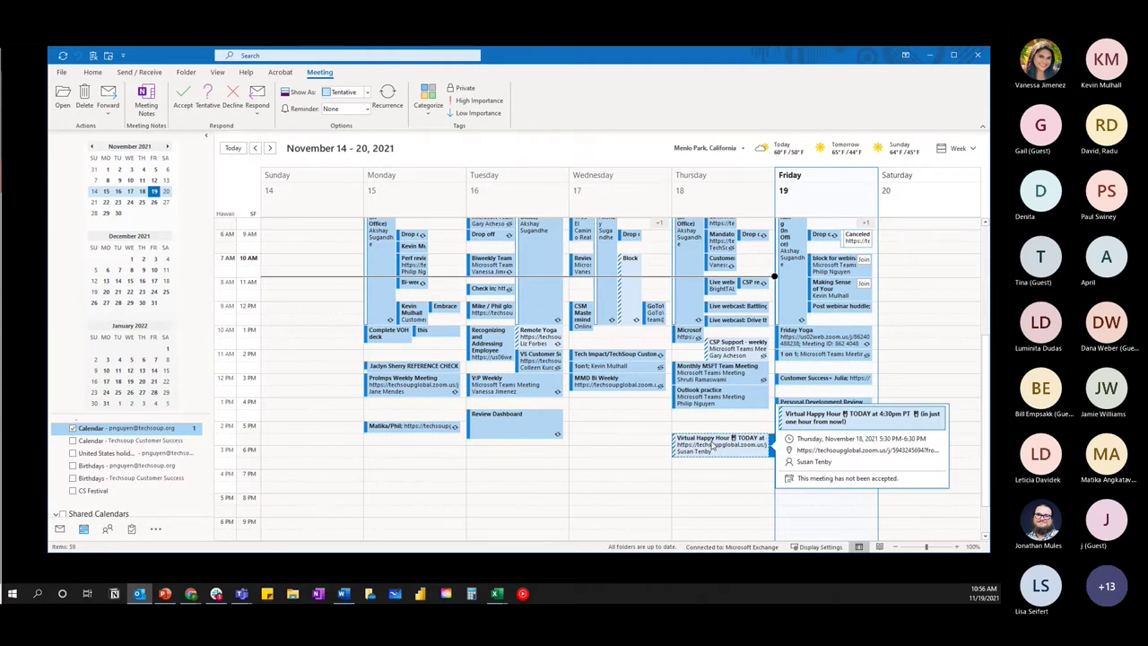
drag(714, 446, 814, 449)
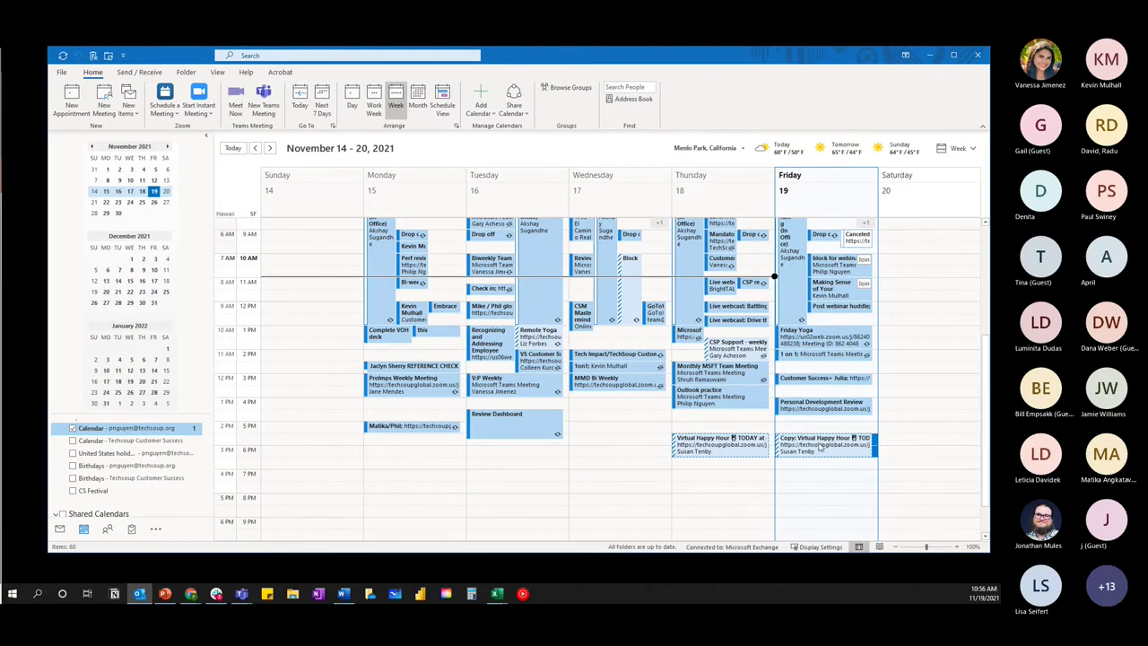
double_click(819, 448)
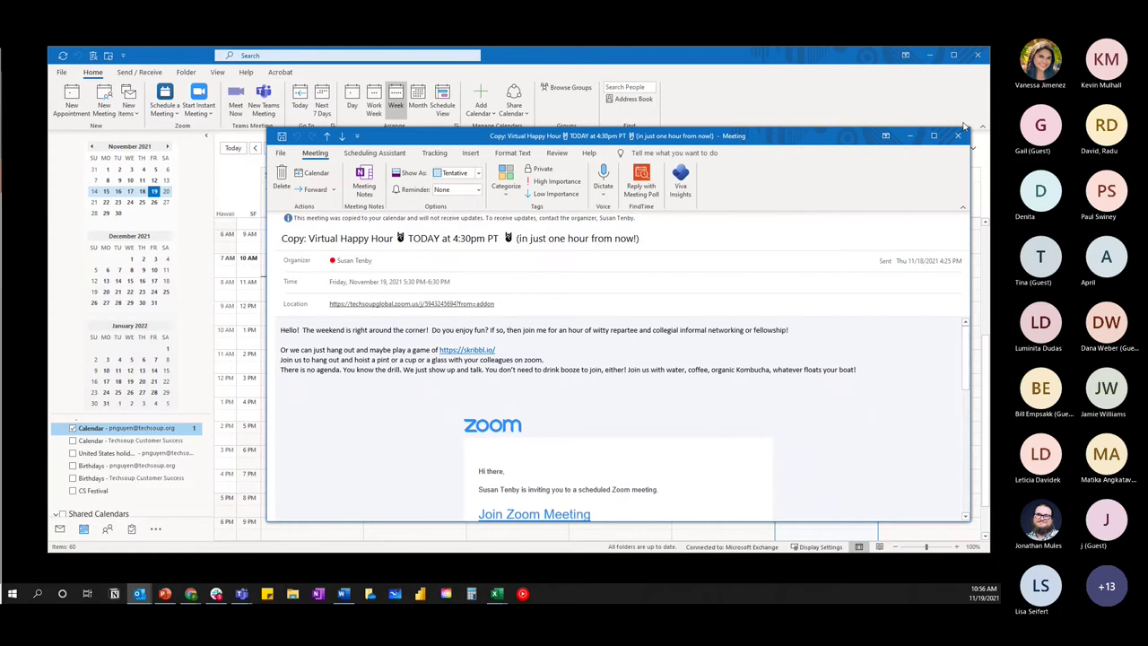
click(957, 137)
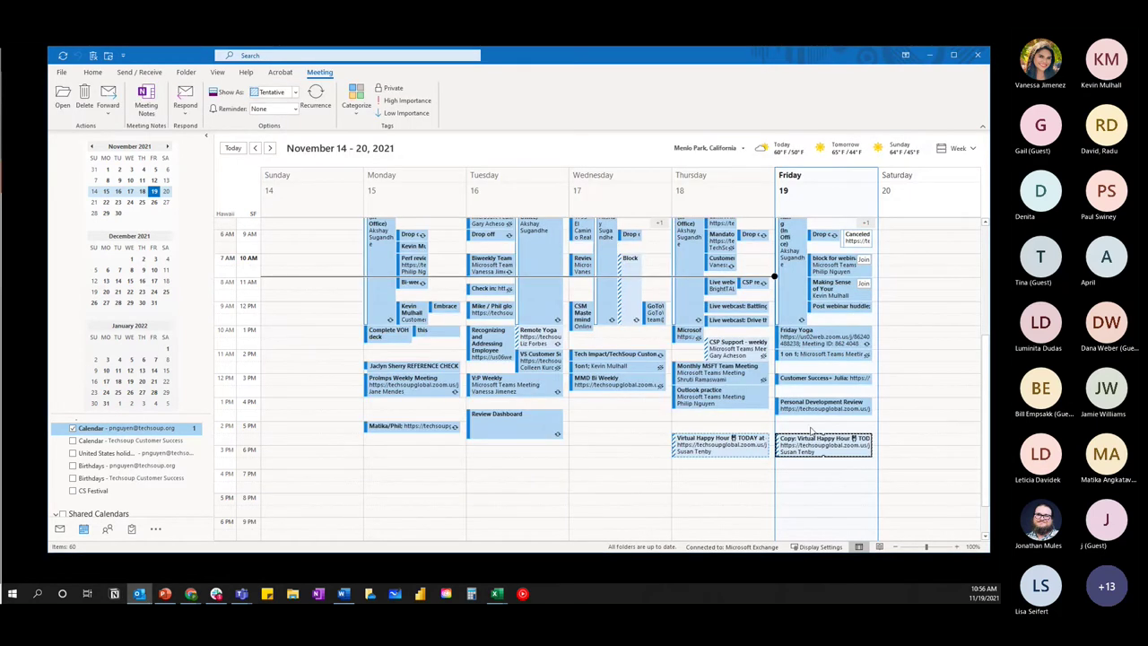
- Delete the copied Virtual Happy Hour meeting from Friday, November 19
right_click(814, 442)
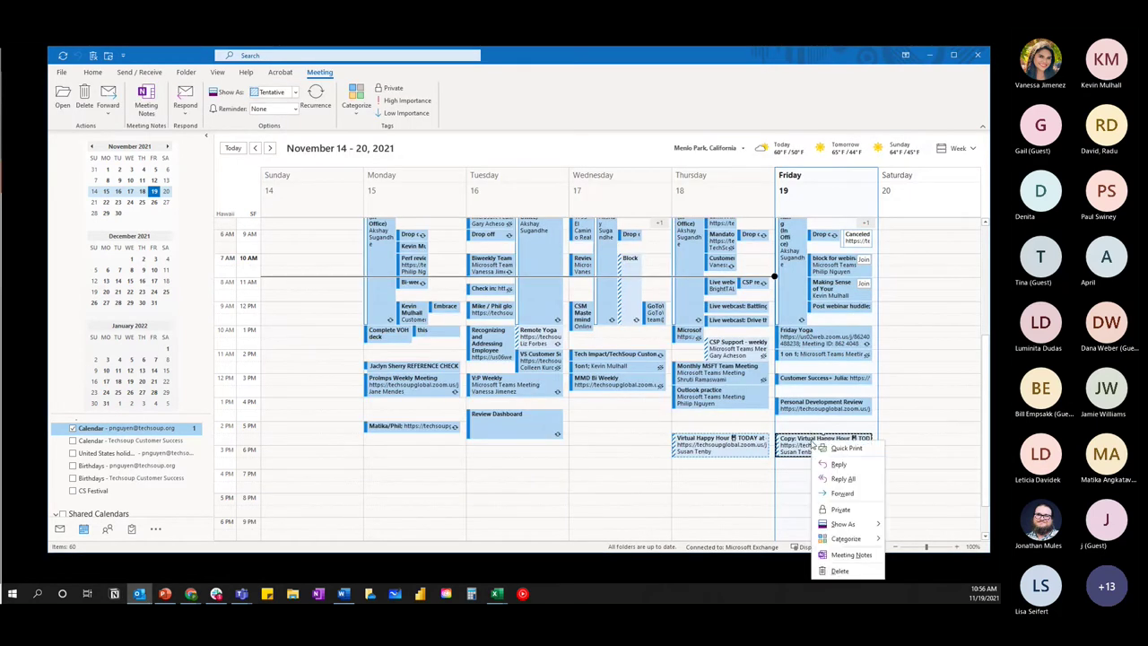
click(843, 571)
mouse_move(739, 454)
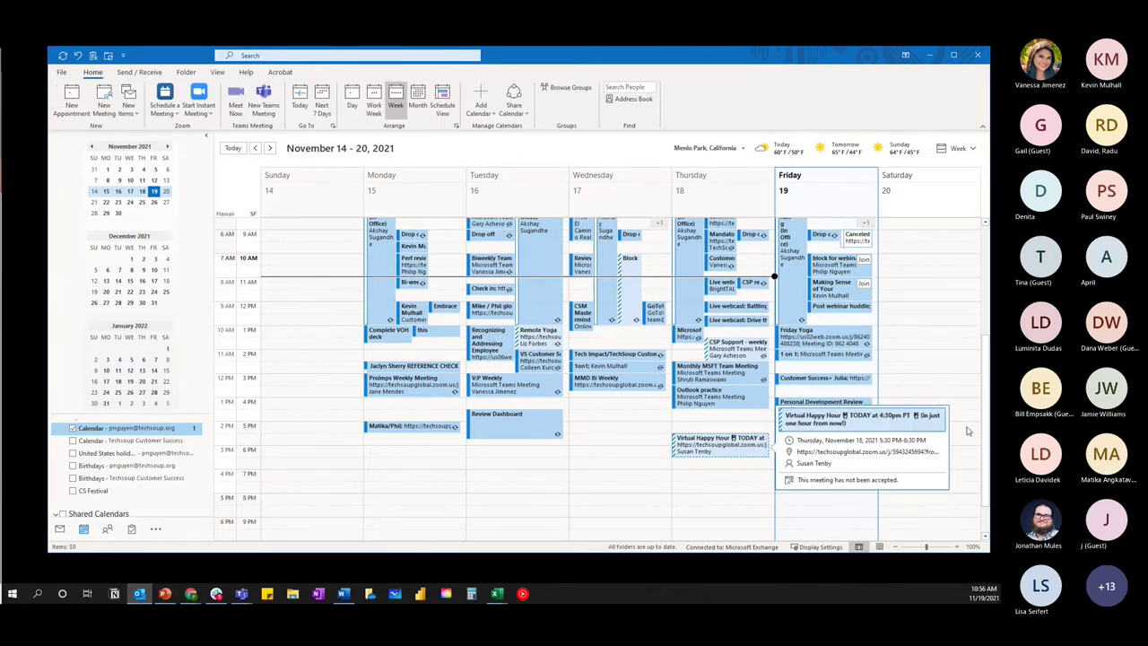
click(825, 443)
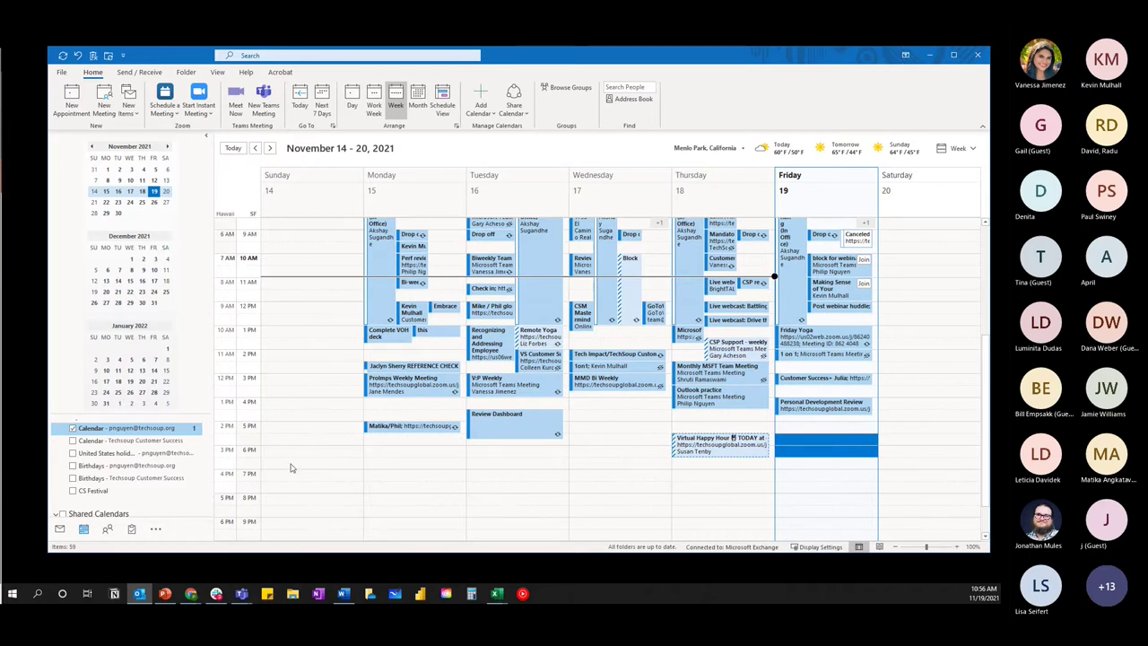
- Show the Techsoup Customer Success calendar and place it side by side with the main calendar
scroll(113, 449, up, 1)
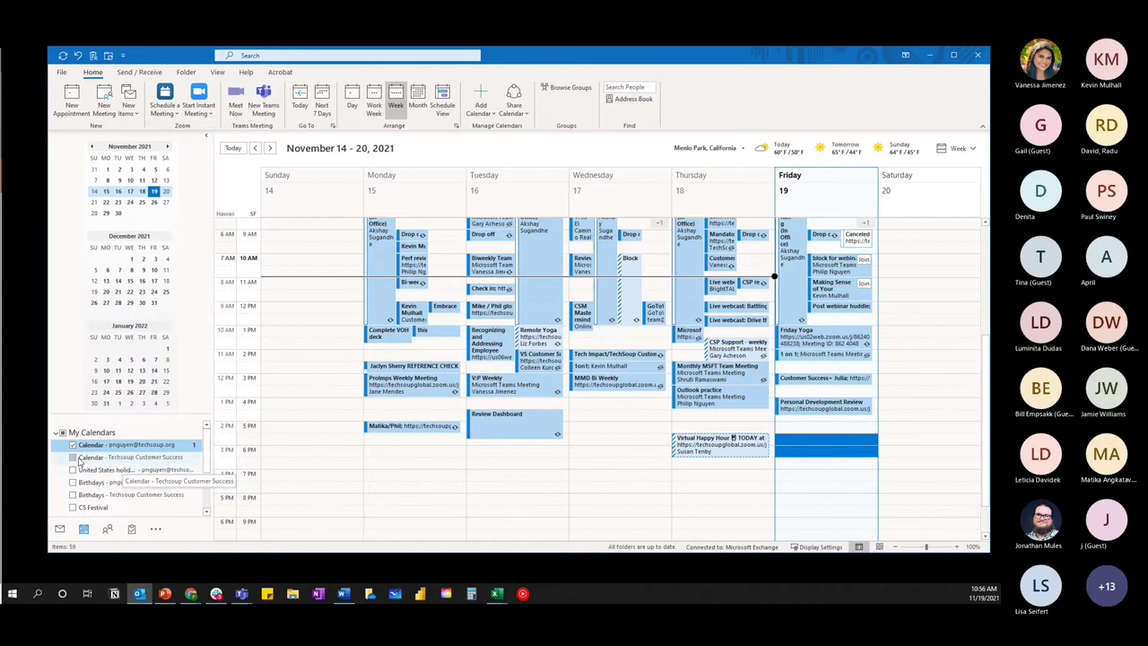
click(73, 457)
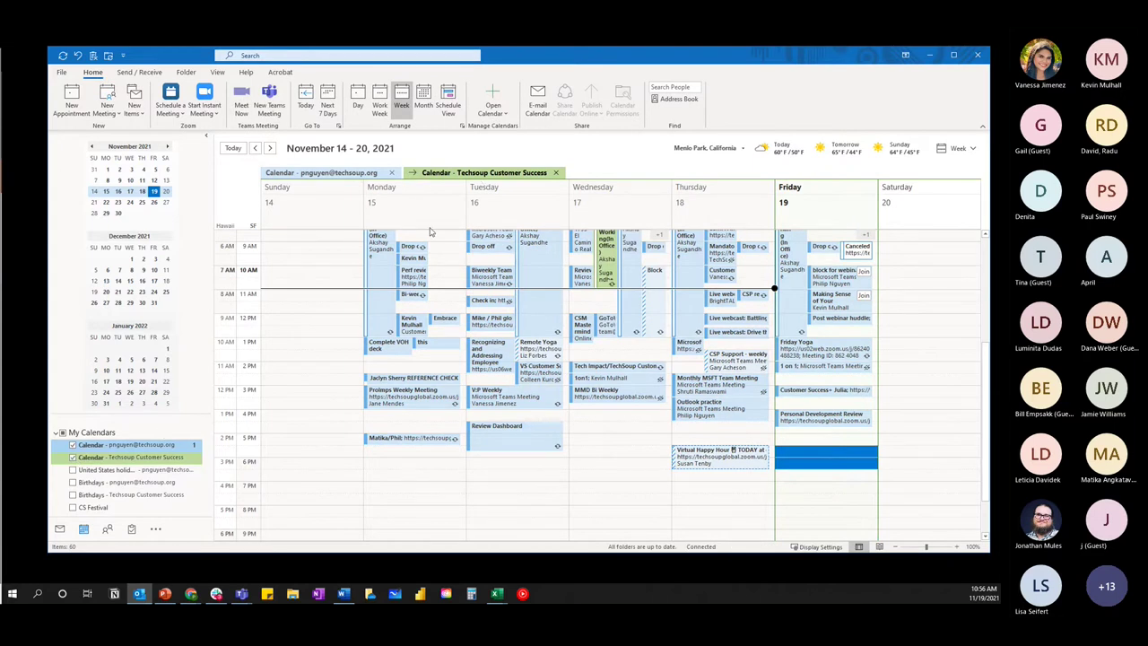
click(413, 174)
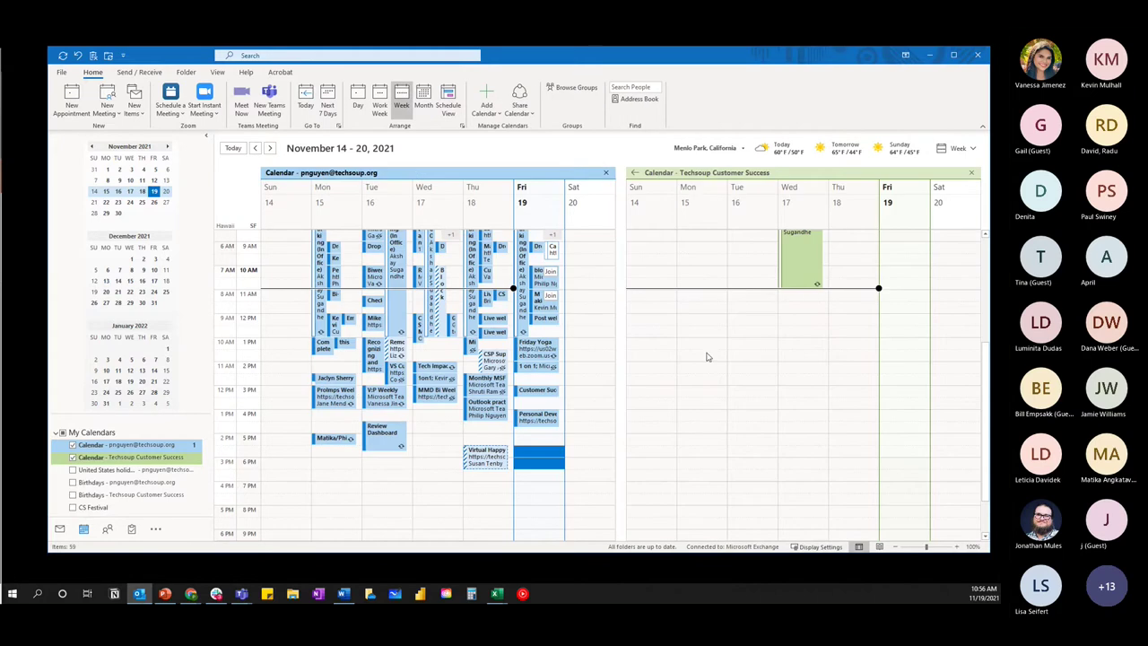
scroll(707, 356, up, 3)
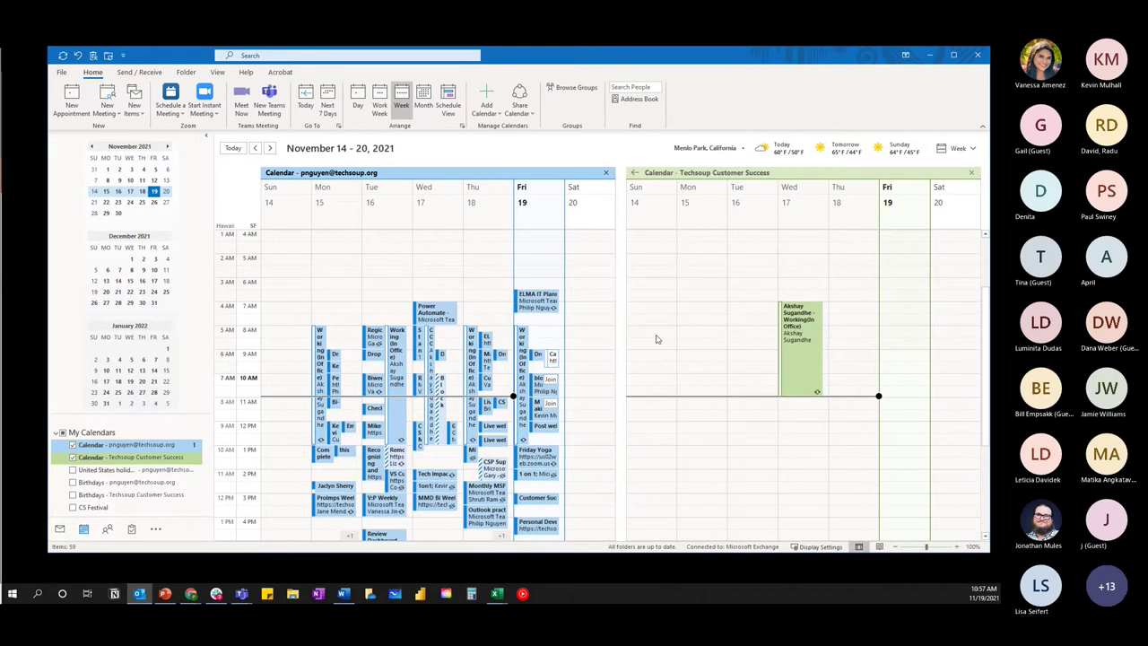
scroll(722, 279, down, 1)
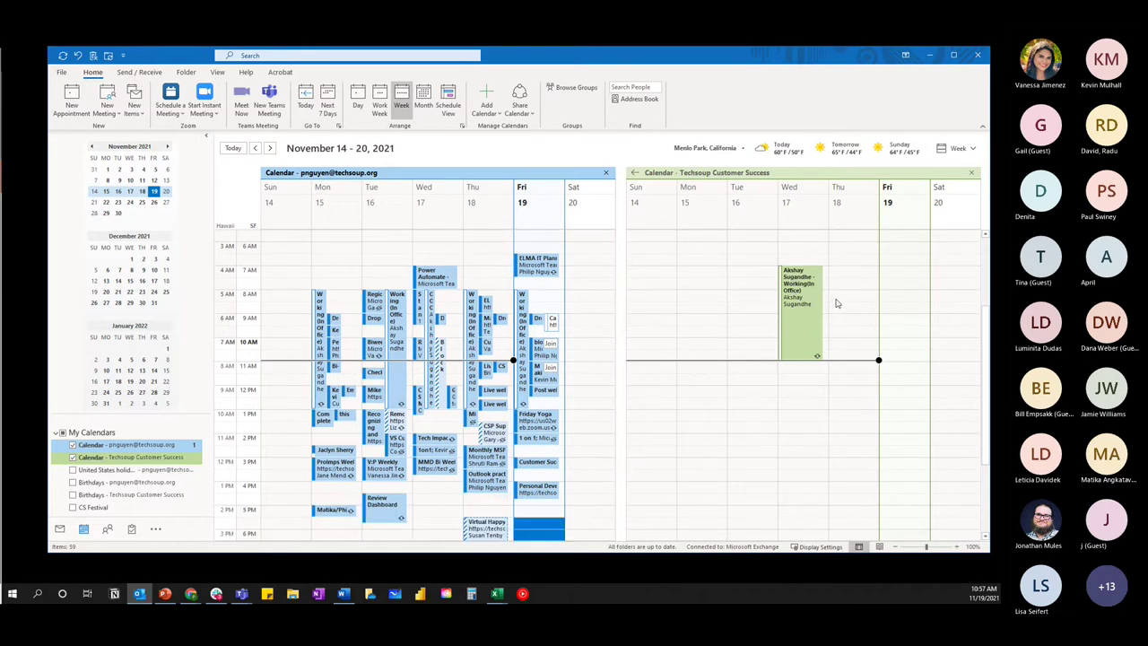
scroll(825, 359, up, 1)
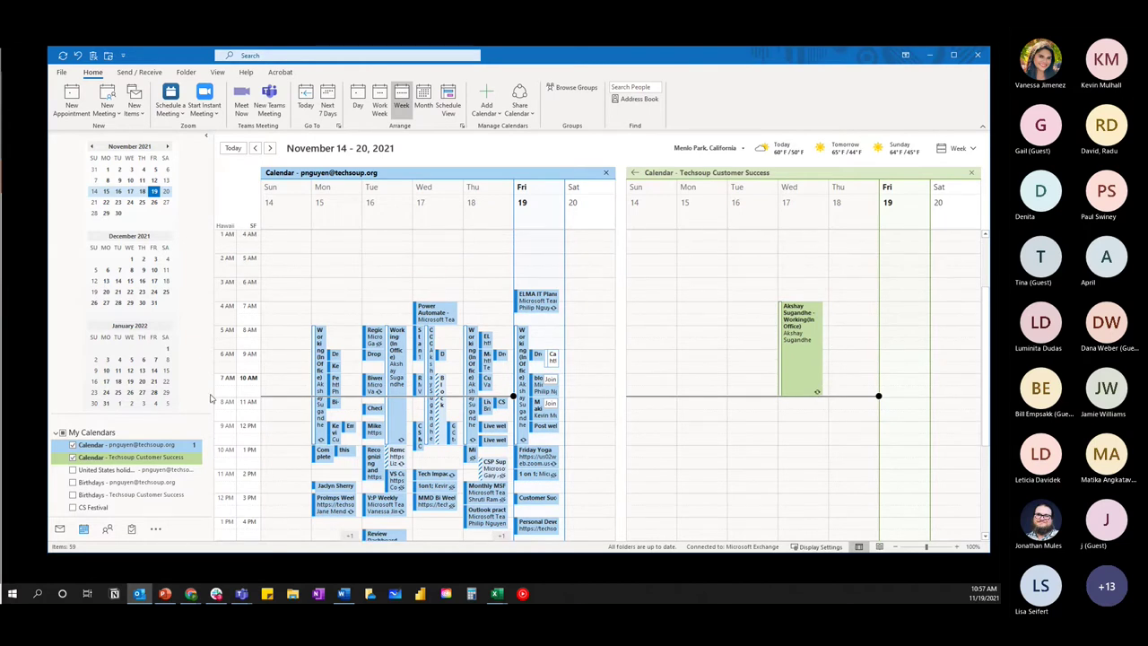
- Show the United States holidays calendar side by side with the others, and overlay all three calendars in one week view
click(73, 470)
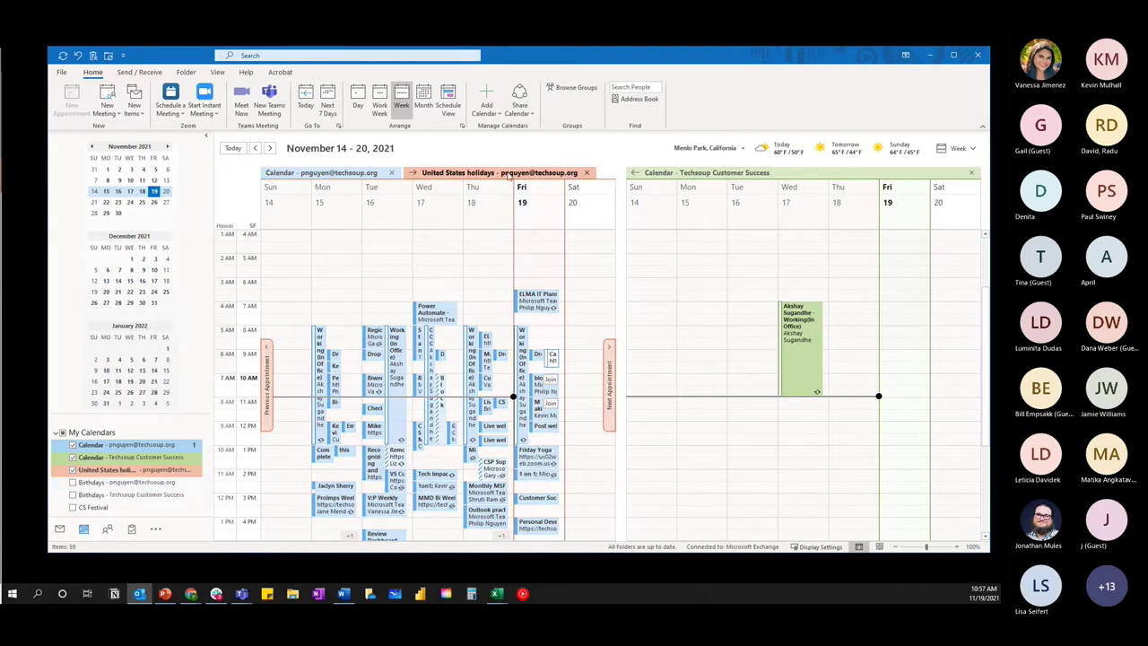
click(414, 173)
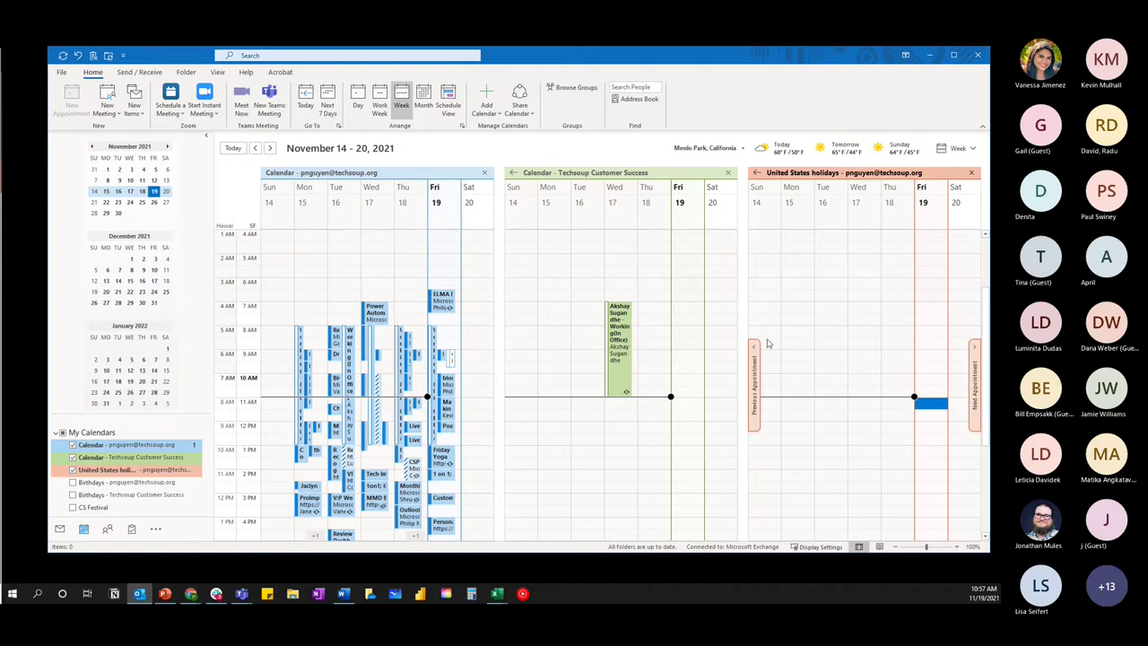
click(513, 175)
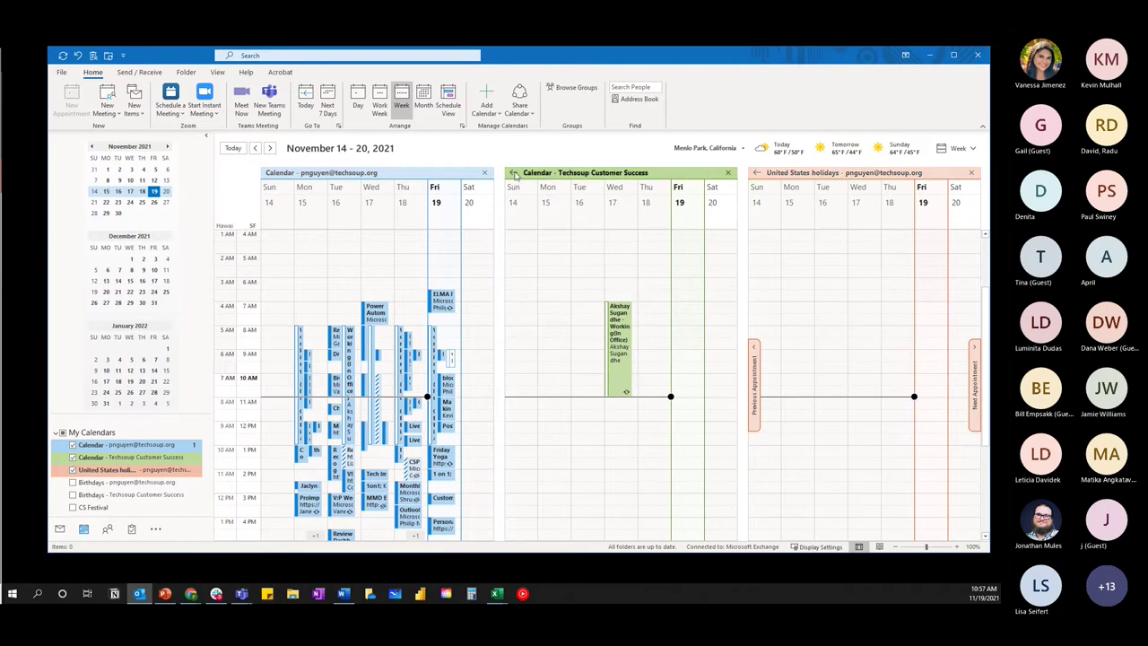
click(514, 174)
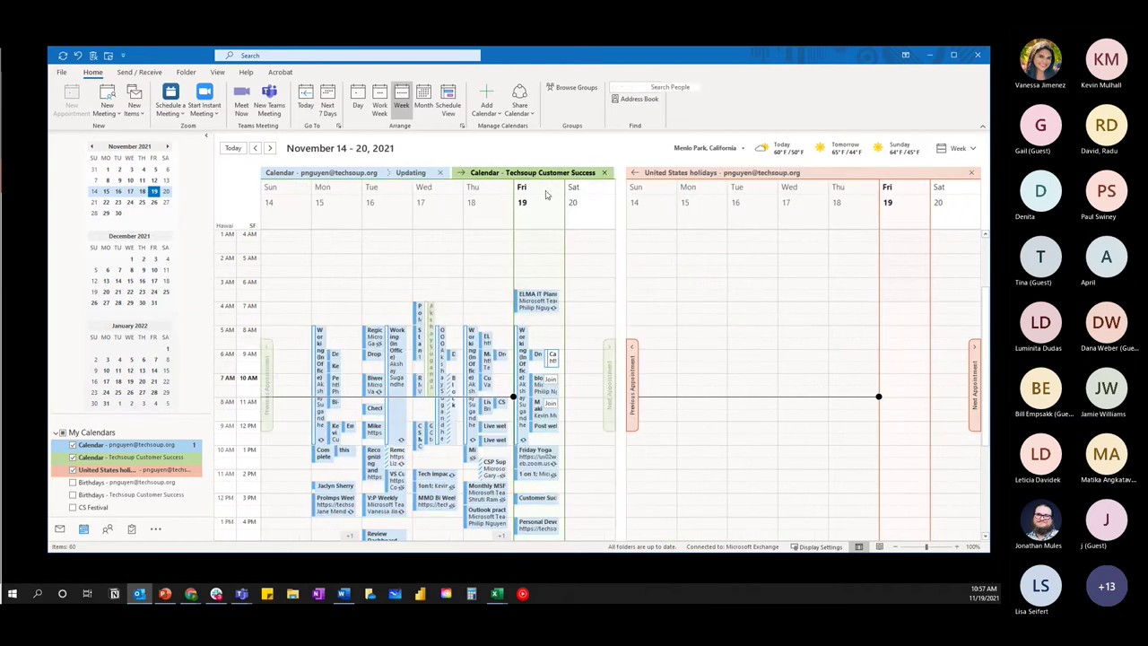
click(634, 174)
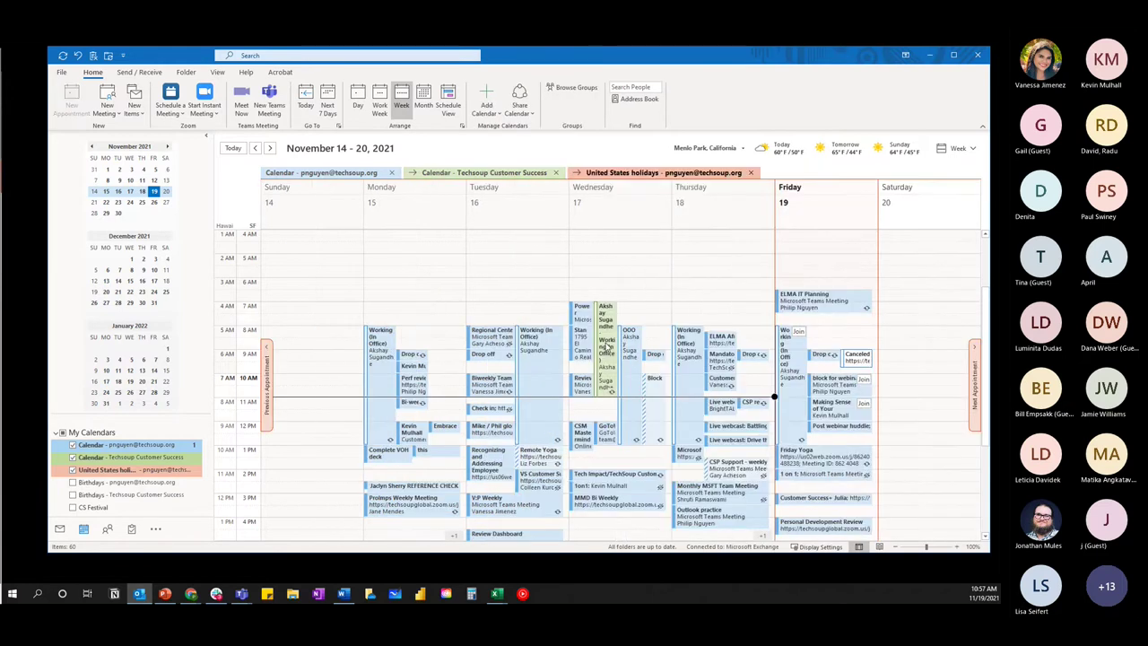
scroll(549, 326, down, 3)
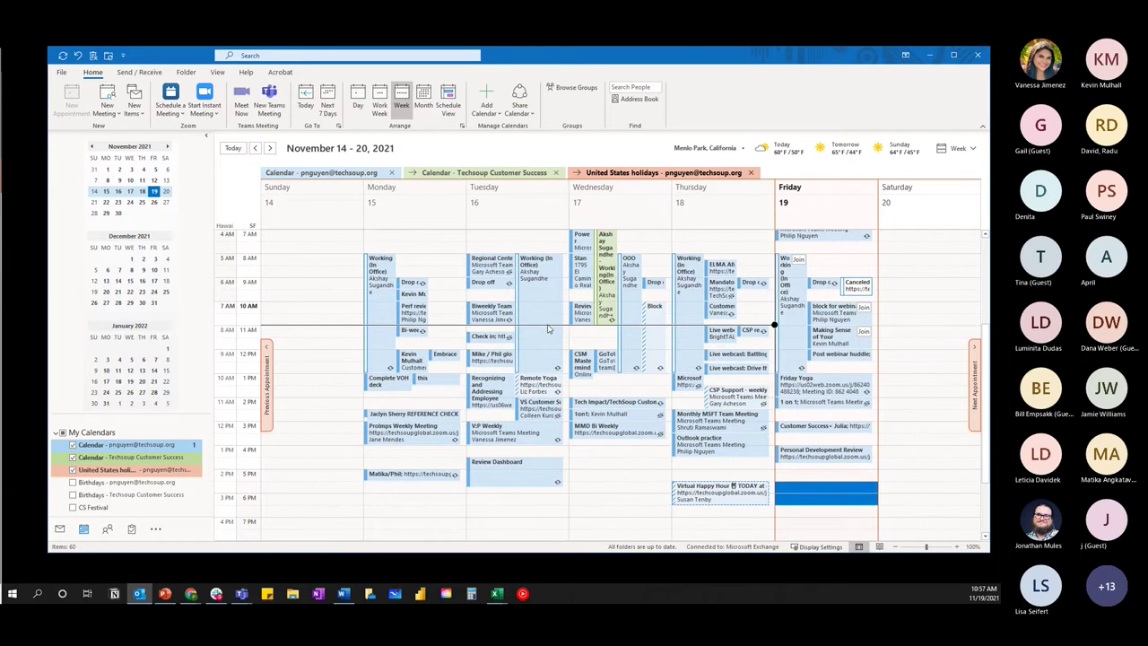
mouse_move(499, 315)
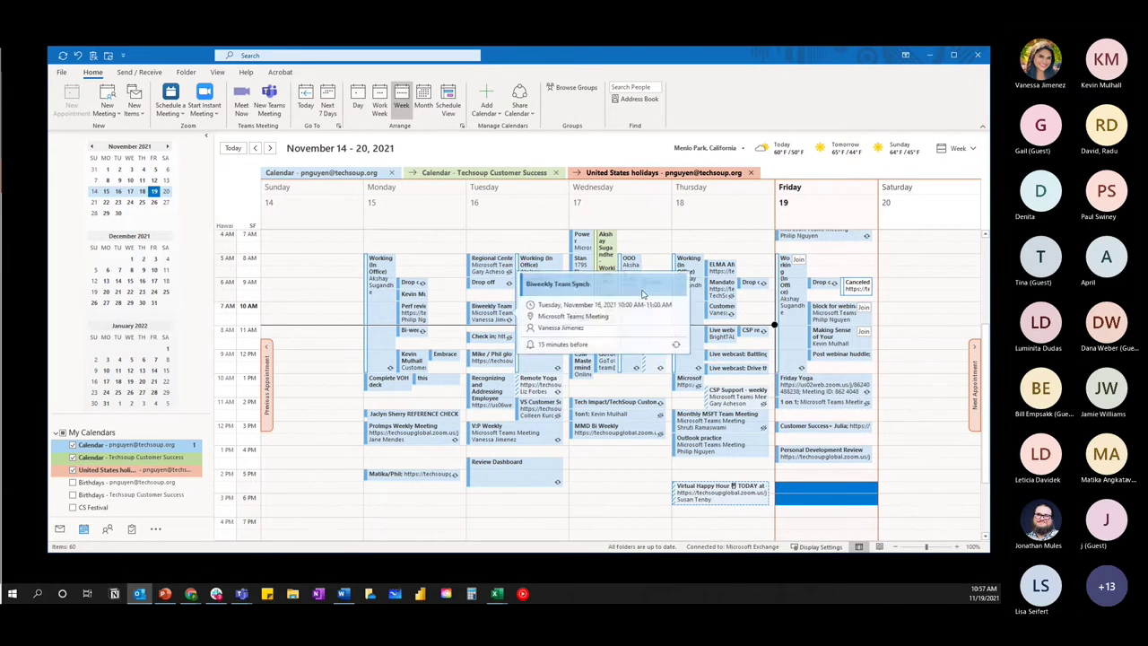
click(903, 429)
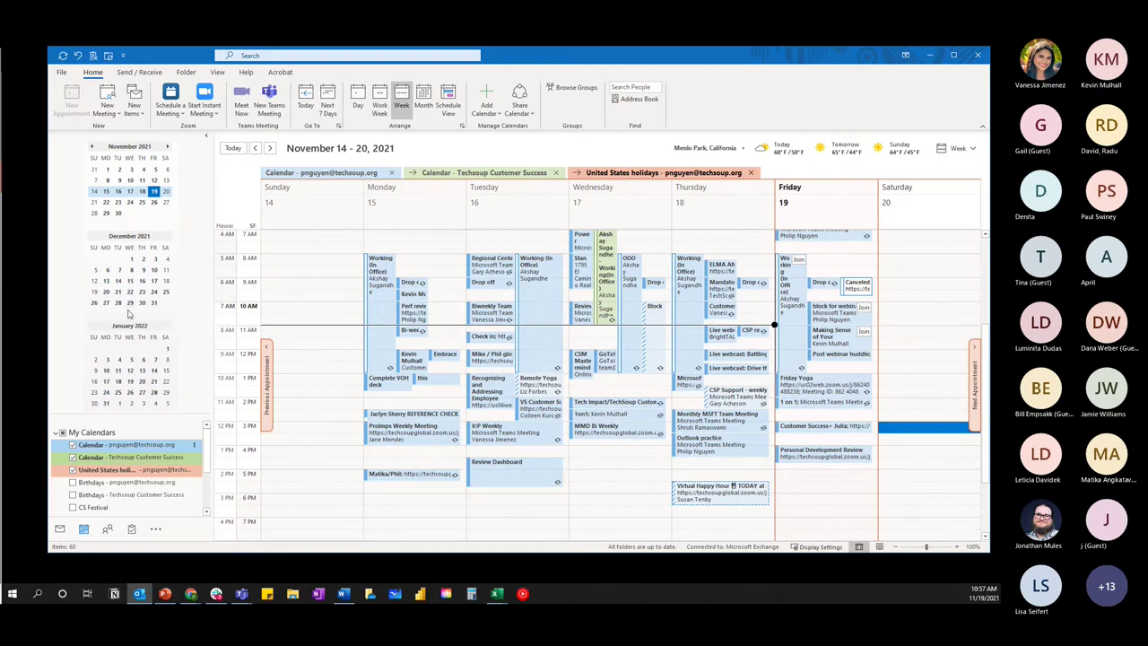
- Assign the Yellow category to Friday's Friday Yoga appointment series, with CTRL+F2 as the category's shortcut key
click(815, 384)
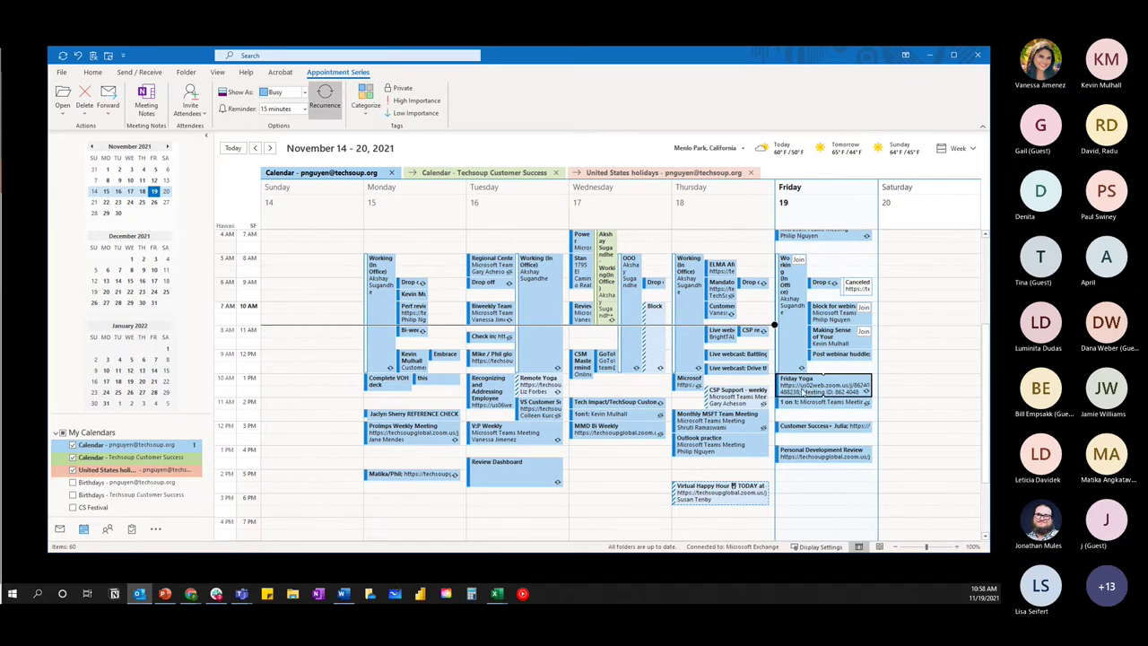
click(374, 112)
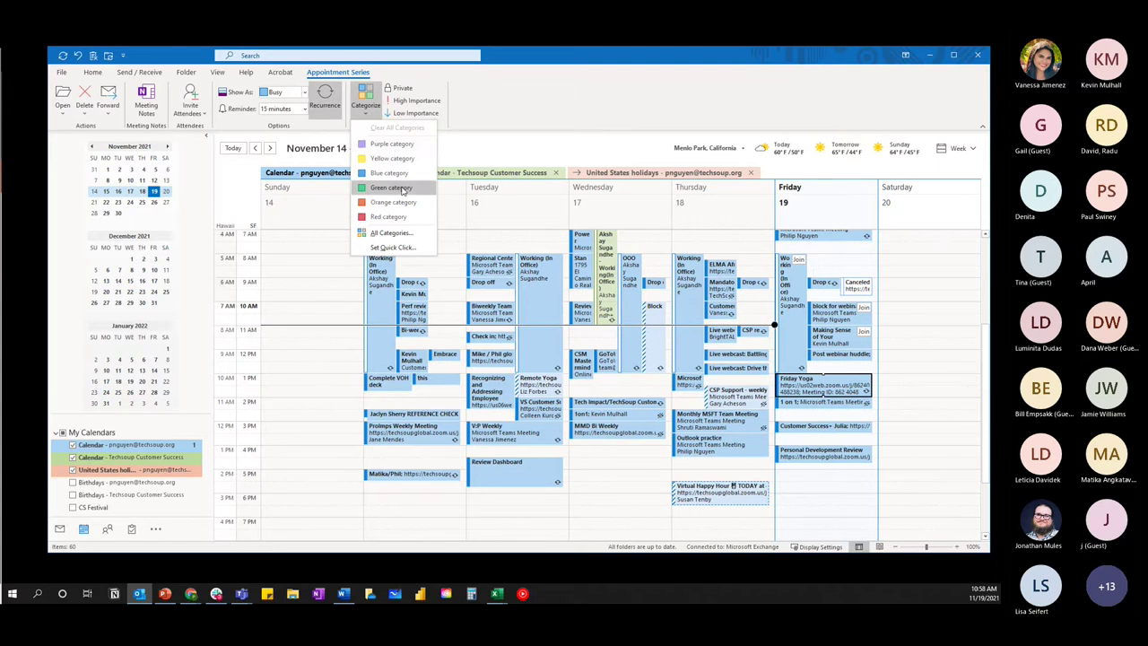
click(392, 232)
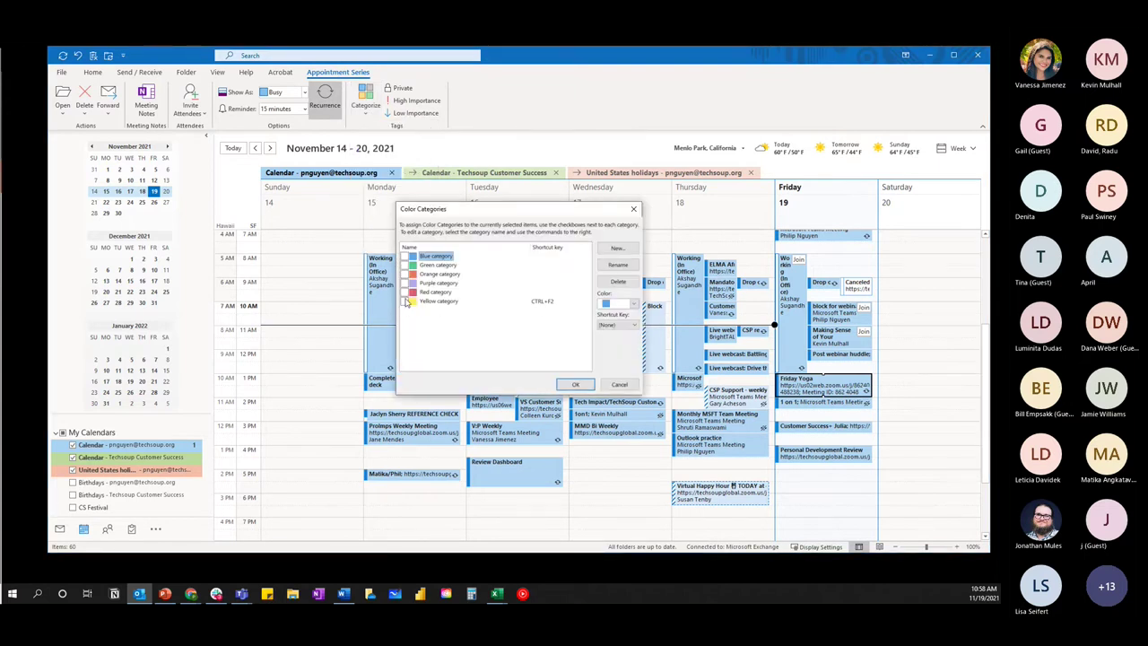
click(405, 302)
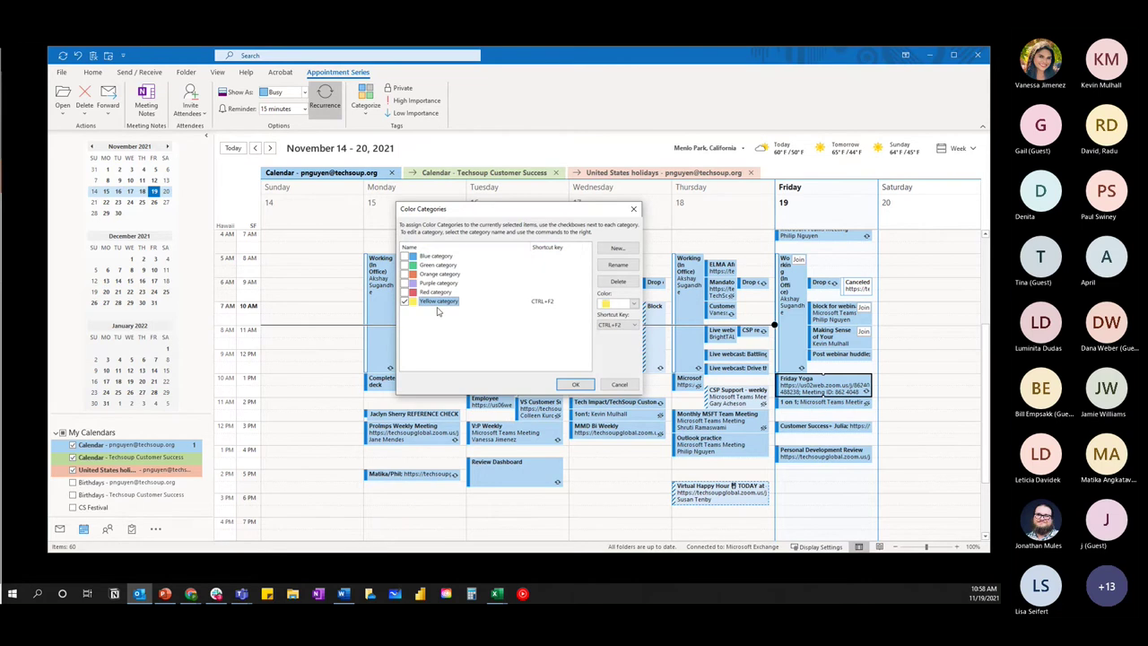
click(633, 325)
click(620, 332)
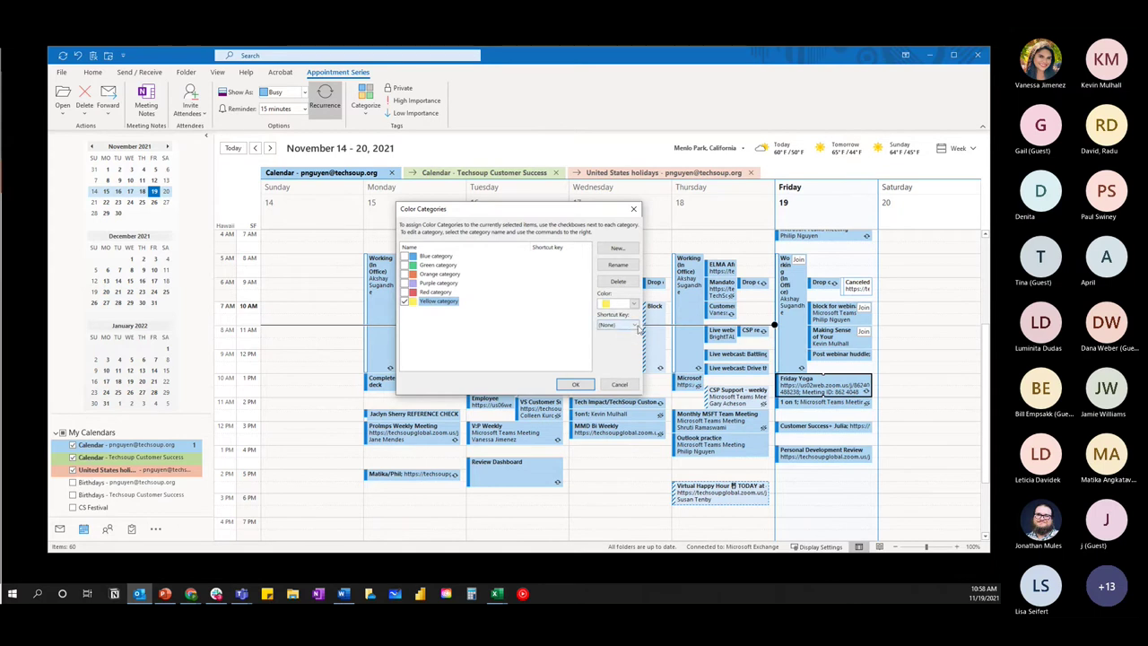
click(635, 326)
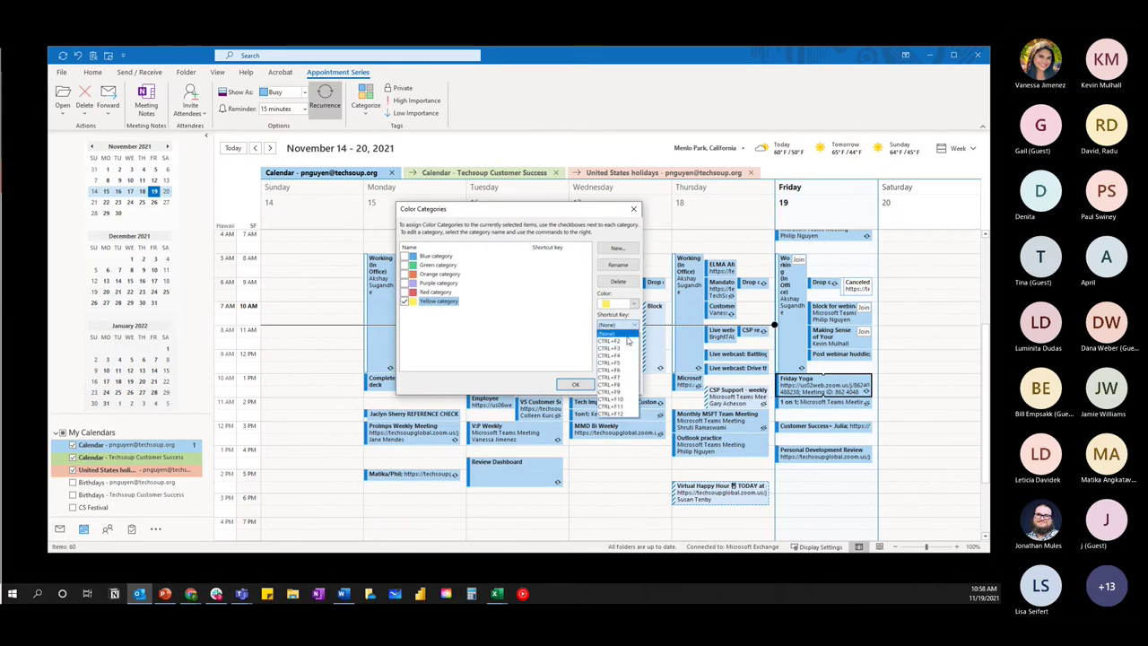
click(620, 341)
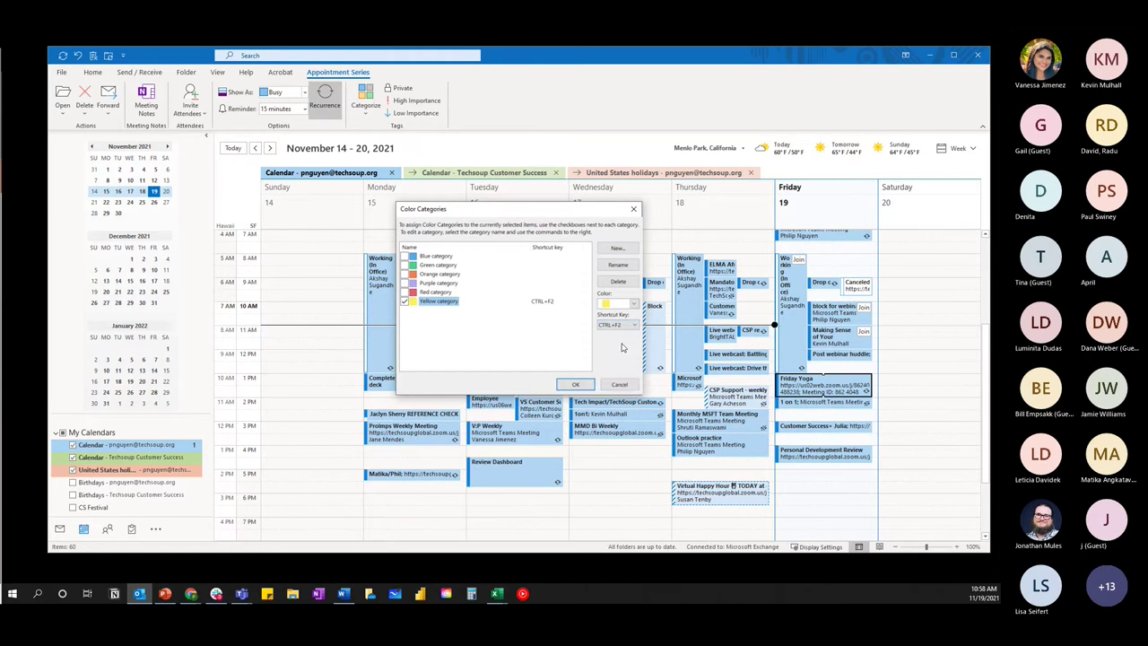
click(576, 386)
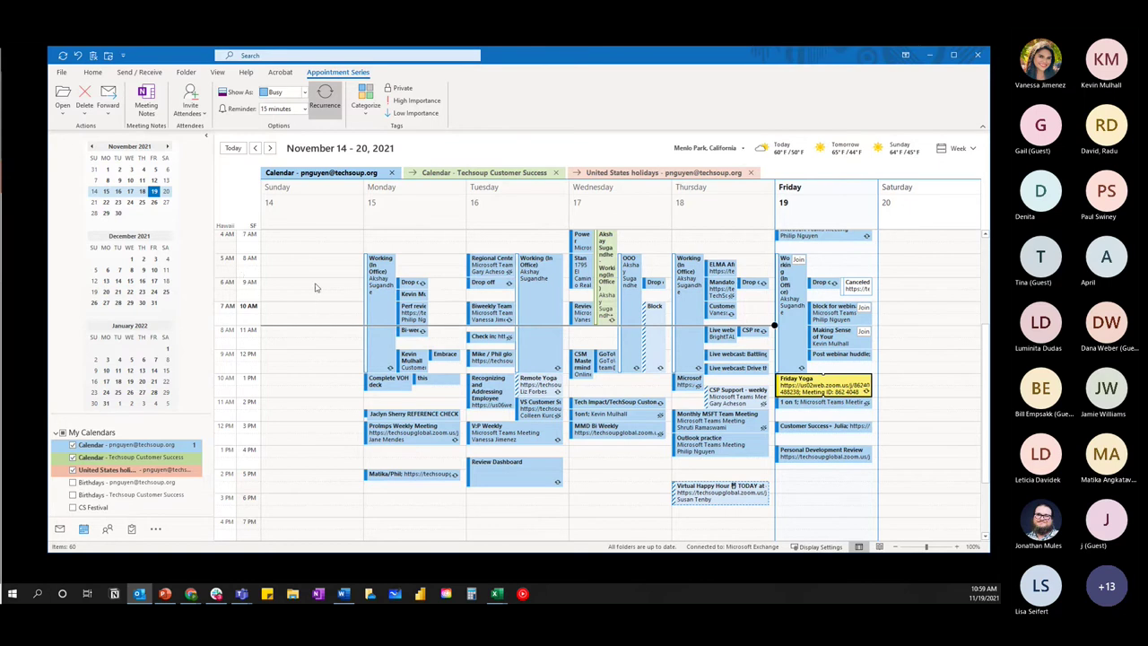
- Set the start time of the work hours to 8:00 AM in the calendar options
scroll(425, 323, up, 3)
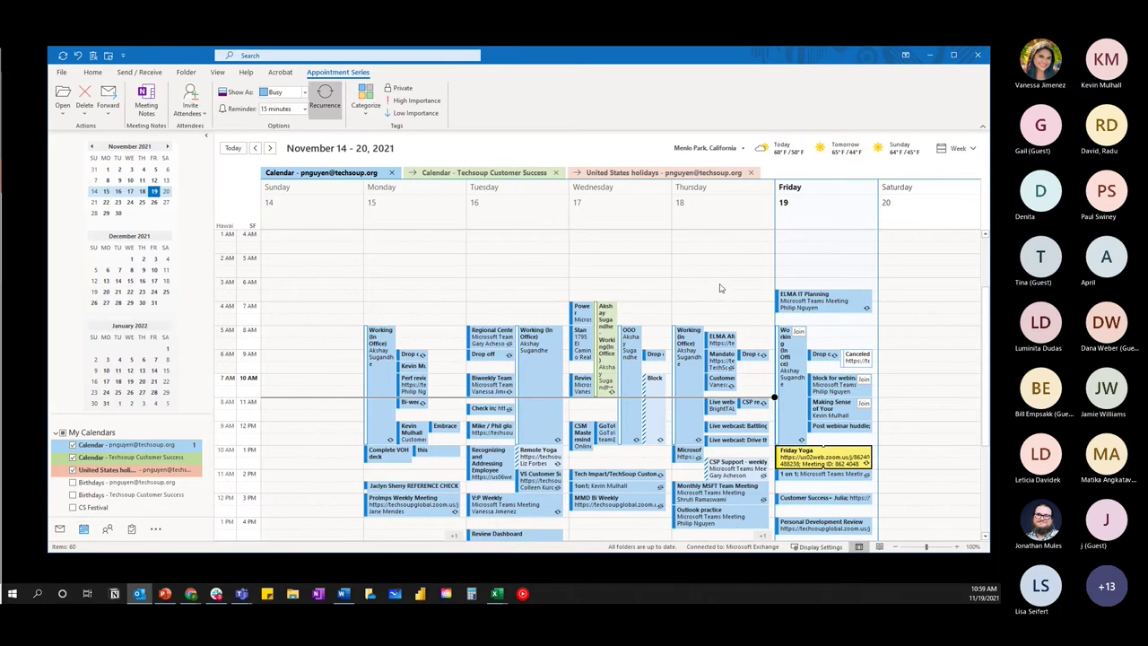
click(715, 284)
right_click(710, 286)
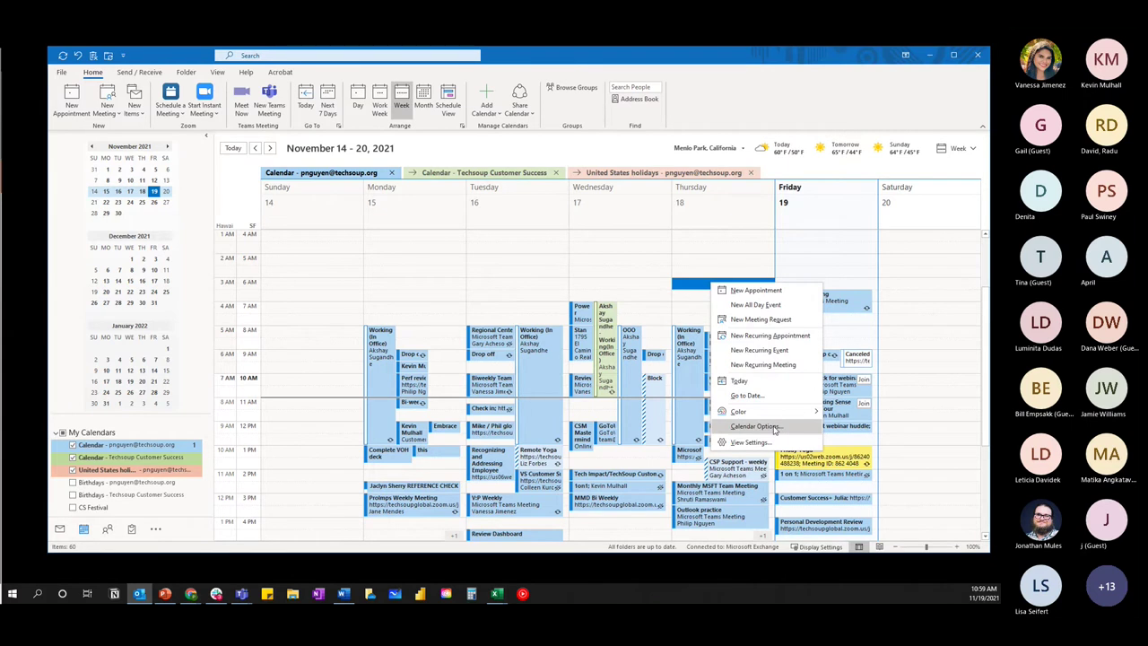
click(759, 428)
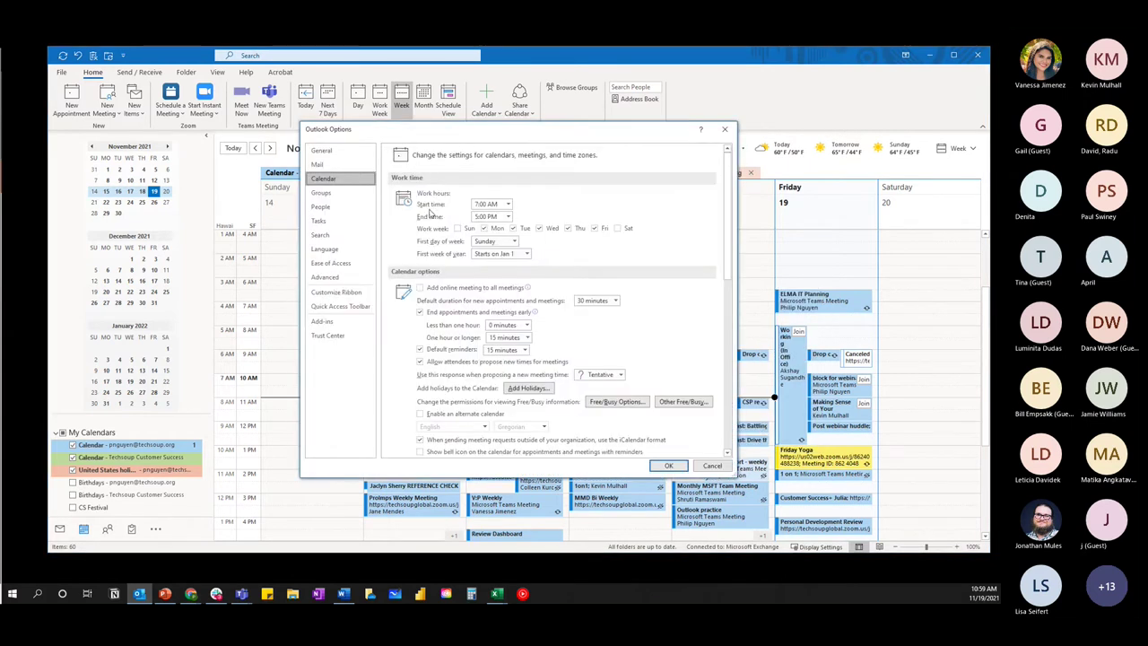
click(507, 204)
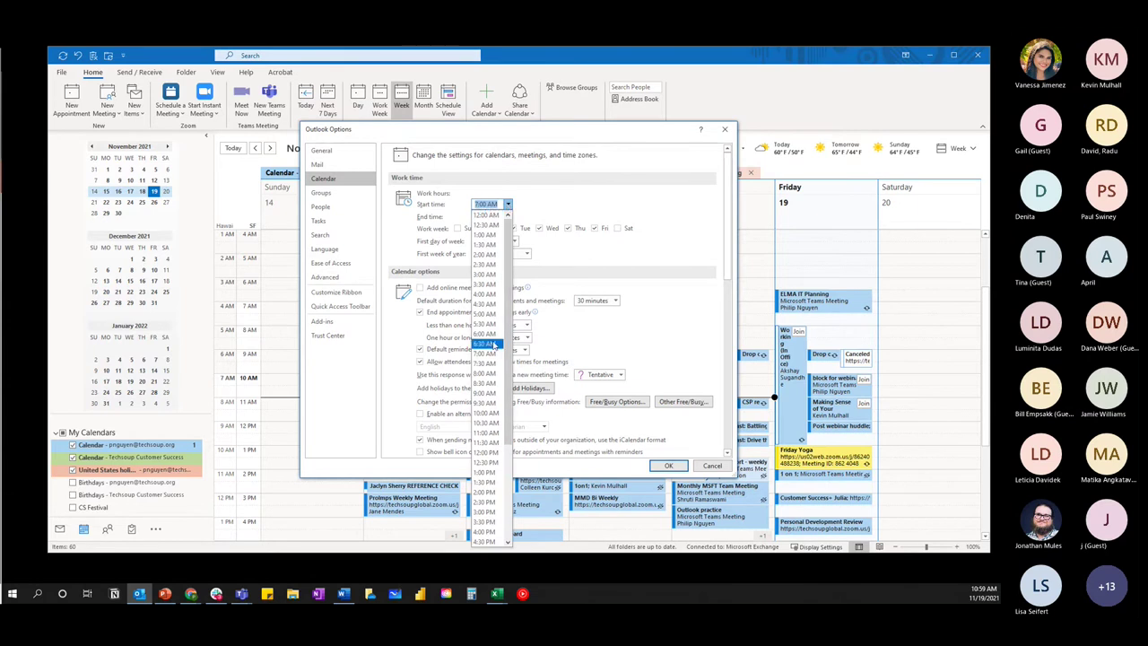
click(491, 373)
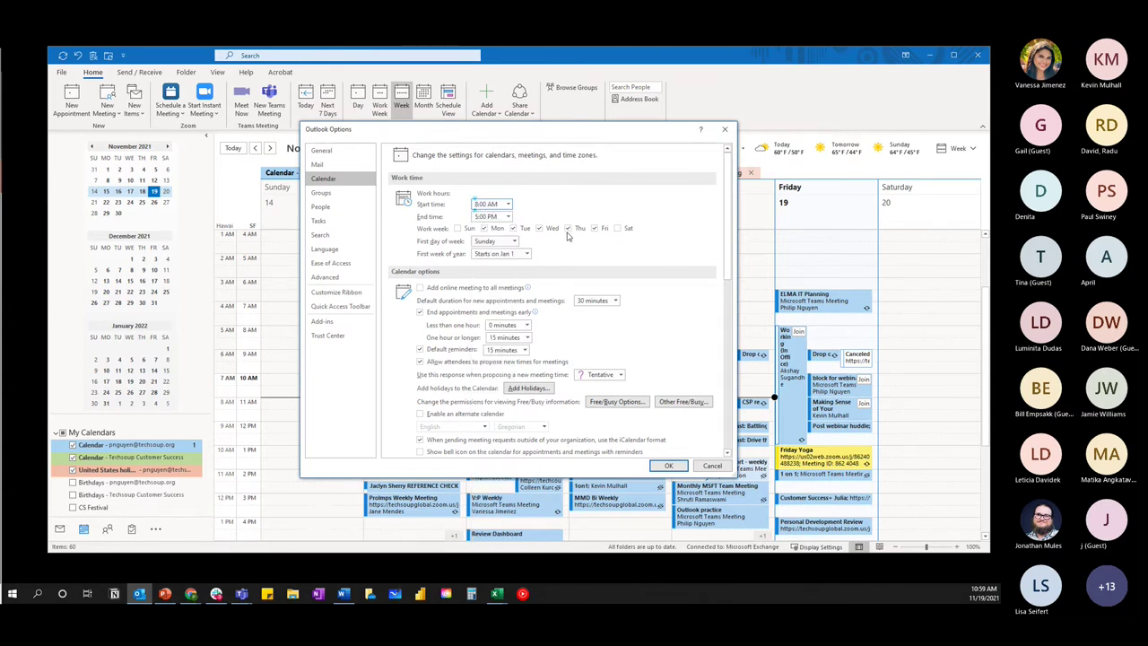
- Apply the changed work hours in the calendar options, and review the hours of the November 14 - 20 week
drag(606, 128, 542, 137)
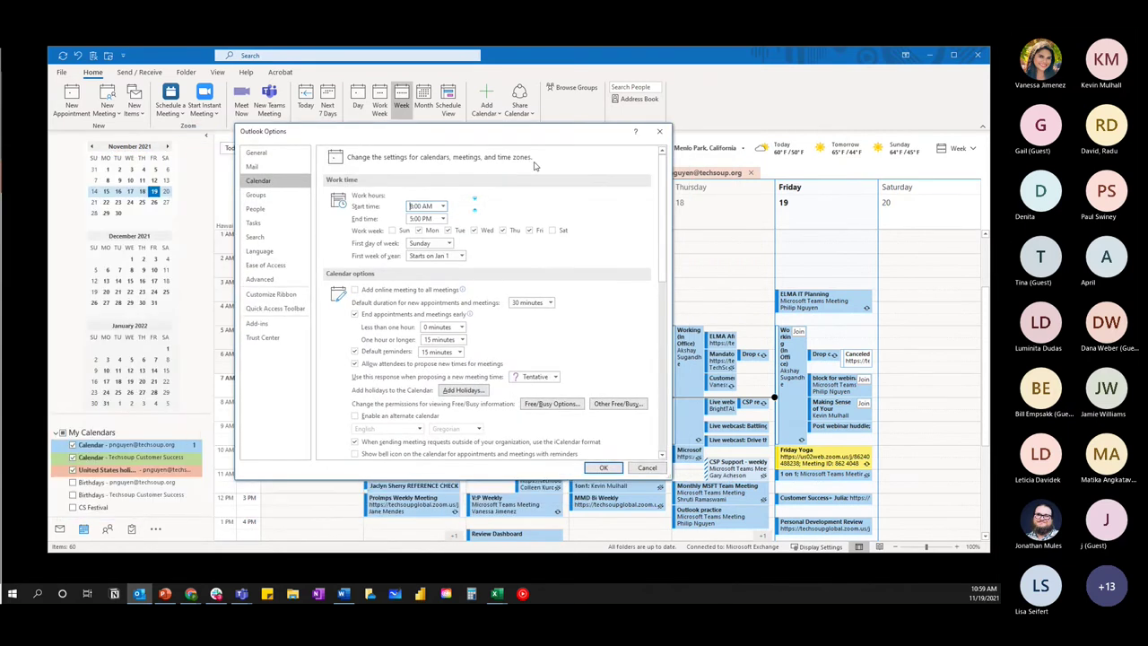
click(605, 467)
scroll(779, 274, up, 3)
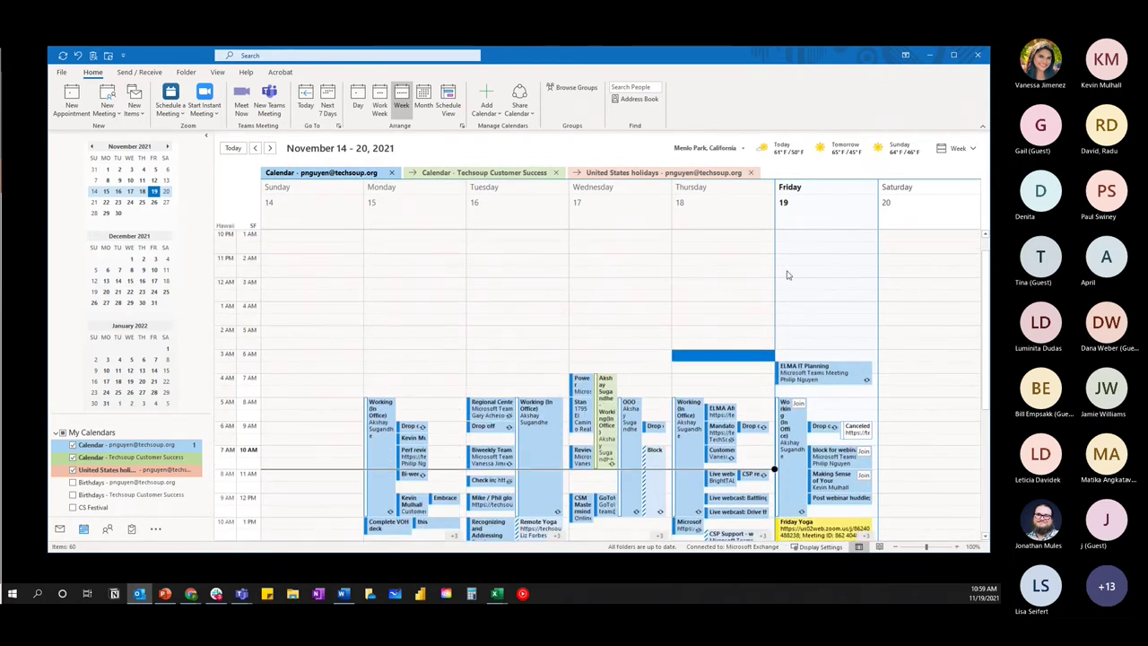
scroll(787, 274, down, 3)
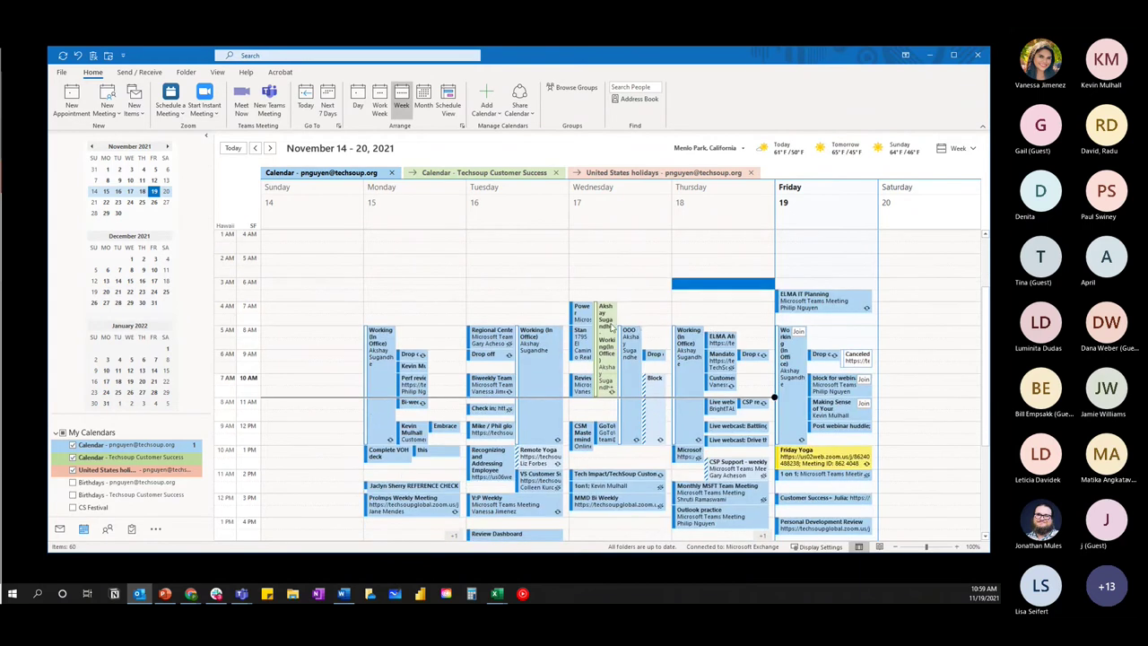
mouse_move(833, 303)
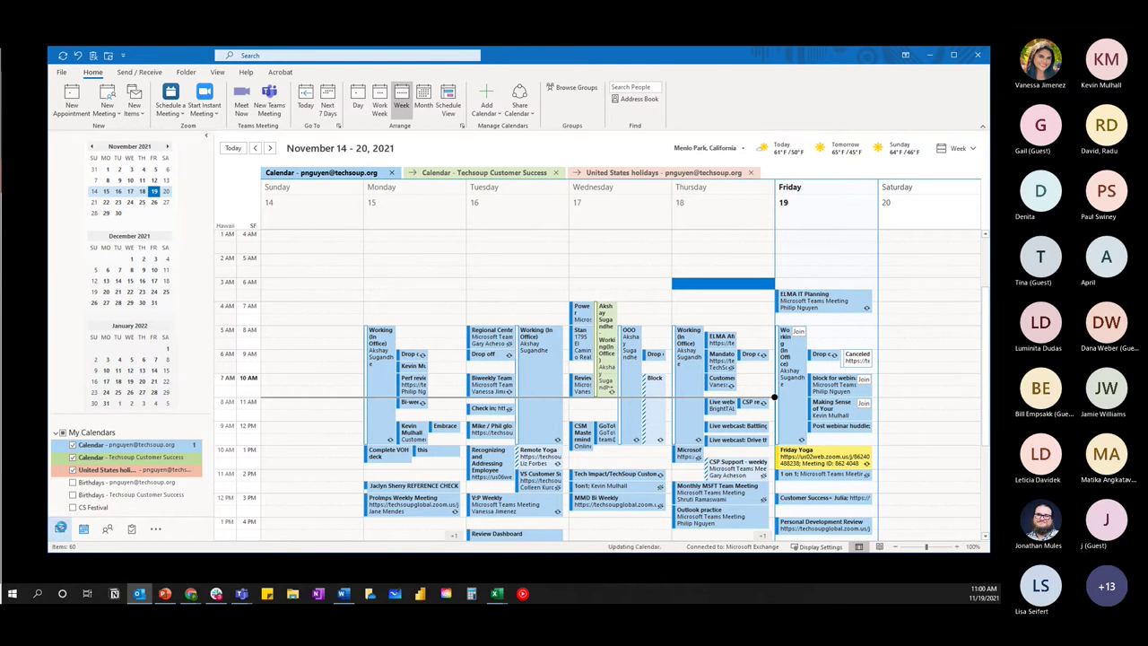
- Return to the mail view, search the add-in store for FindTime, and close the store
click(60, 528)
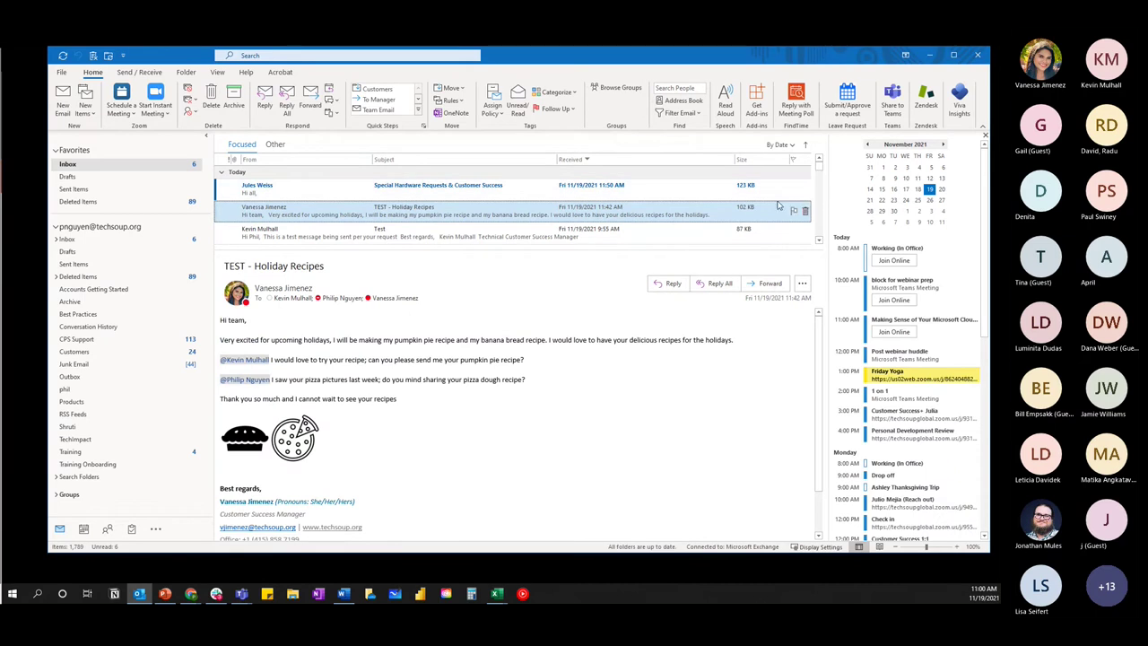
click(757, 101)
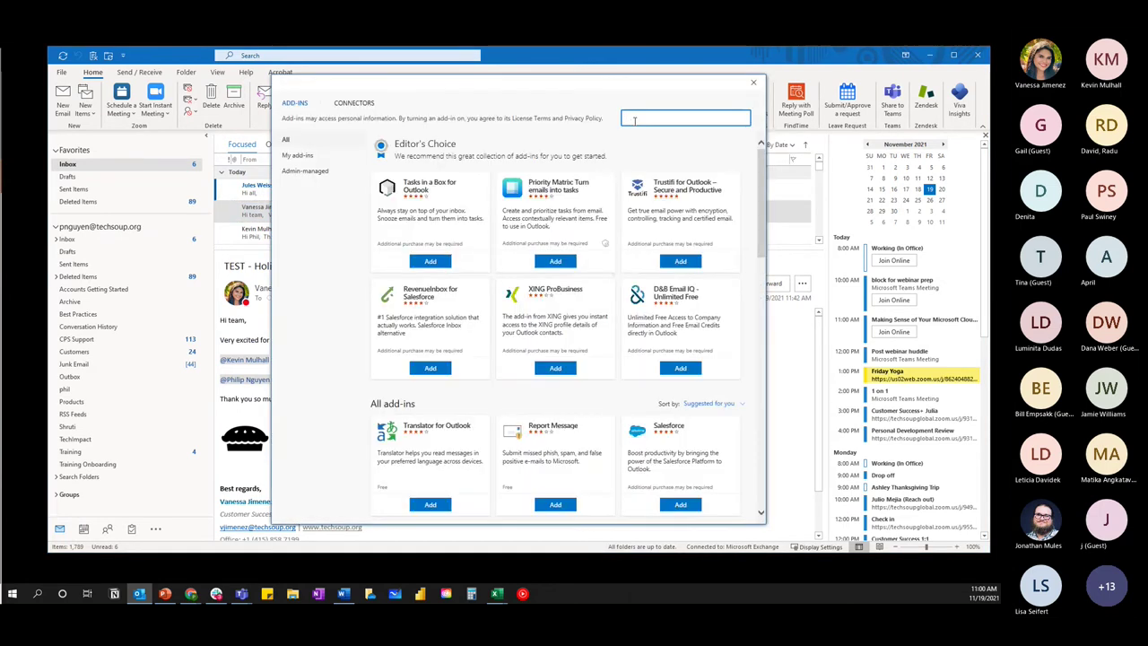
scroll(569, 240, down, 3)
scroll(582, 242, up, 3)
text(find)
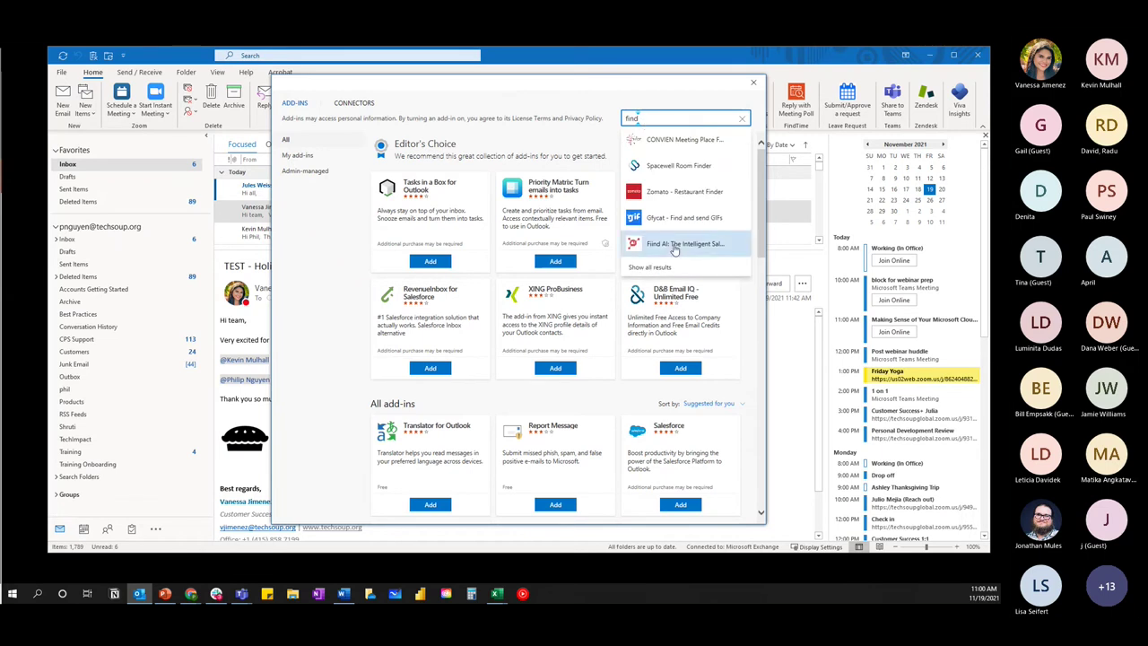
text(tim)
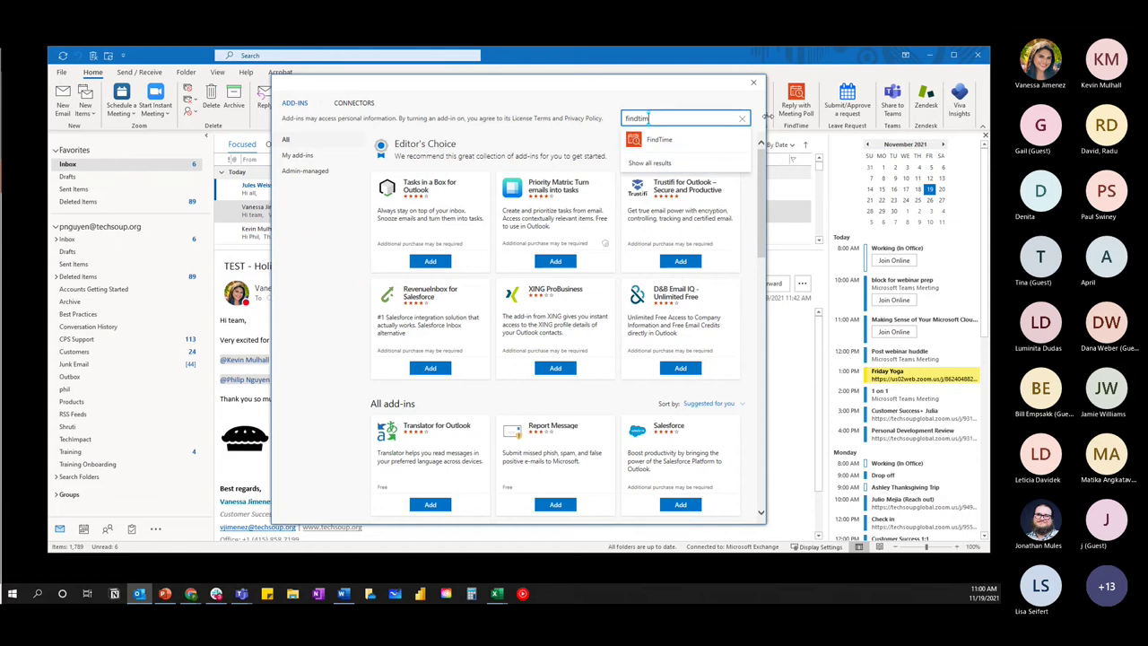
click(753, 83)
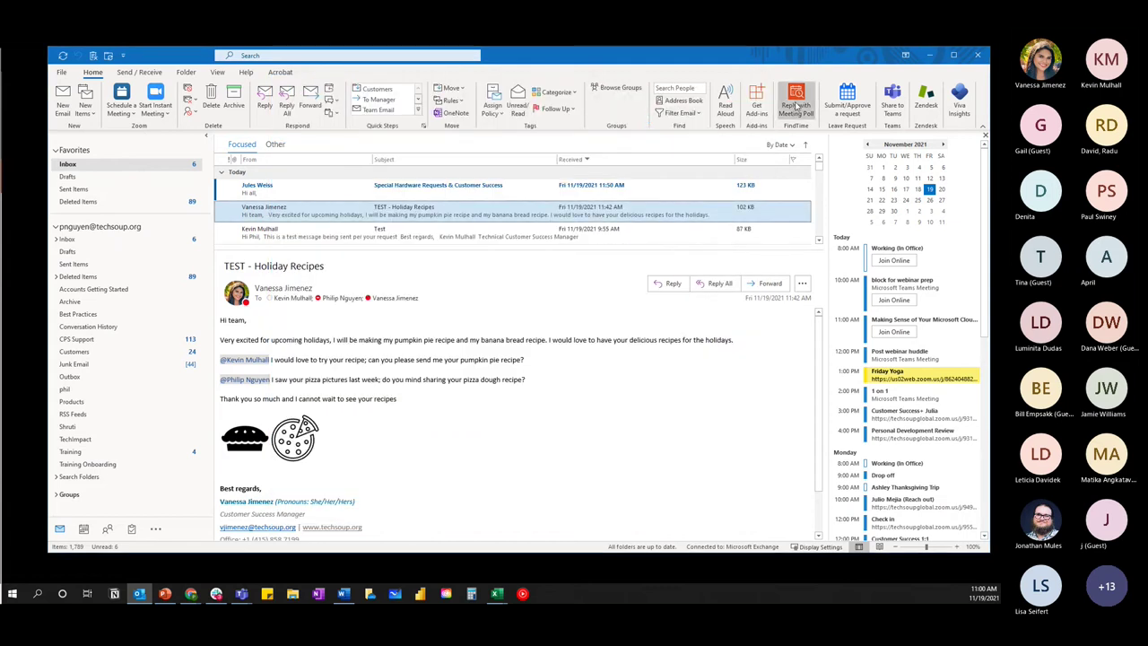
- Open a FindTime reply poll for the TEST - Holiday Recipes email, and start a new meeting poll in a blank message
click(796, 106)
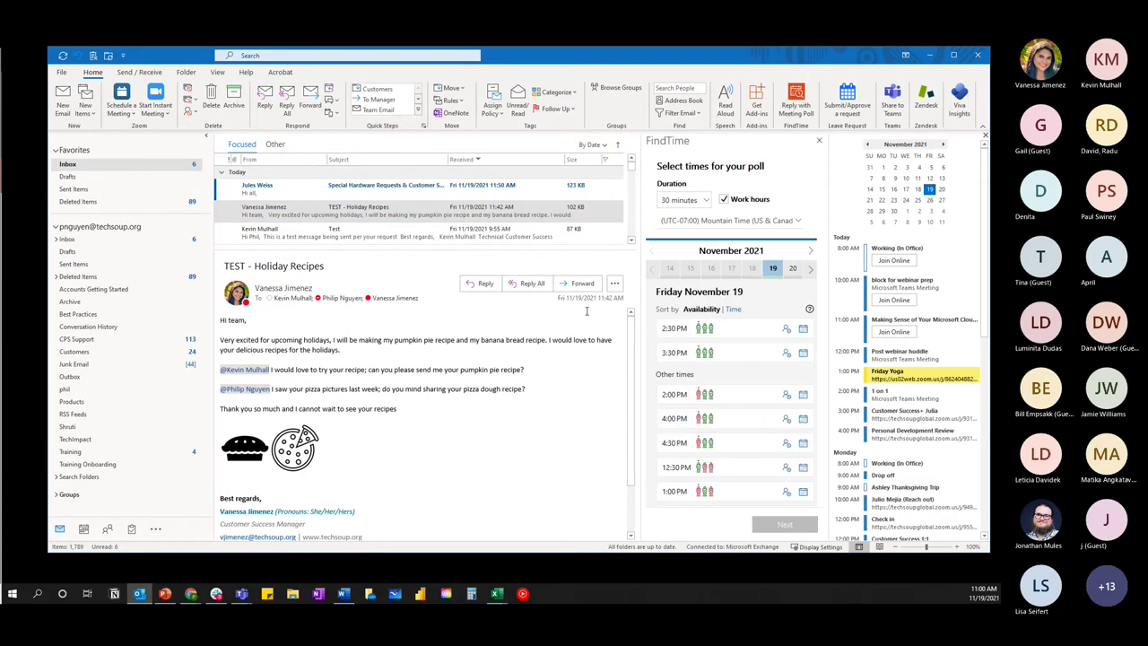
click(63, 98)
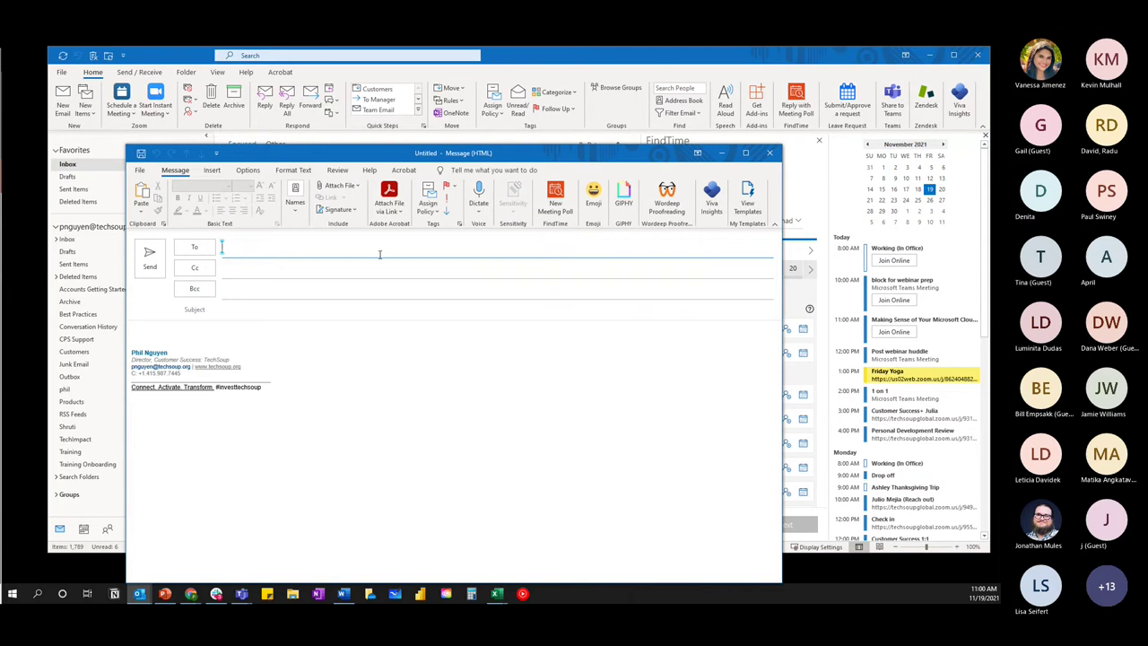
click(555, 197)
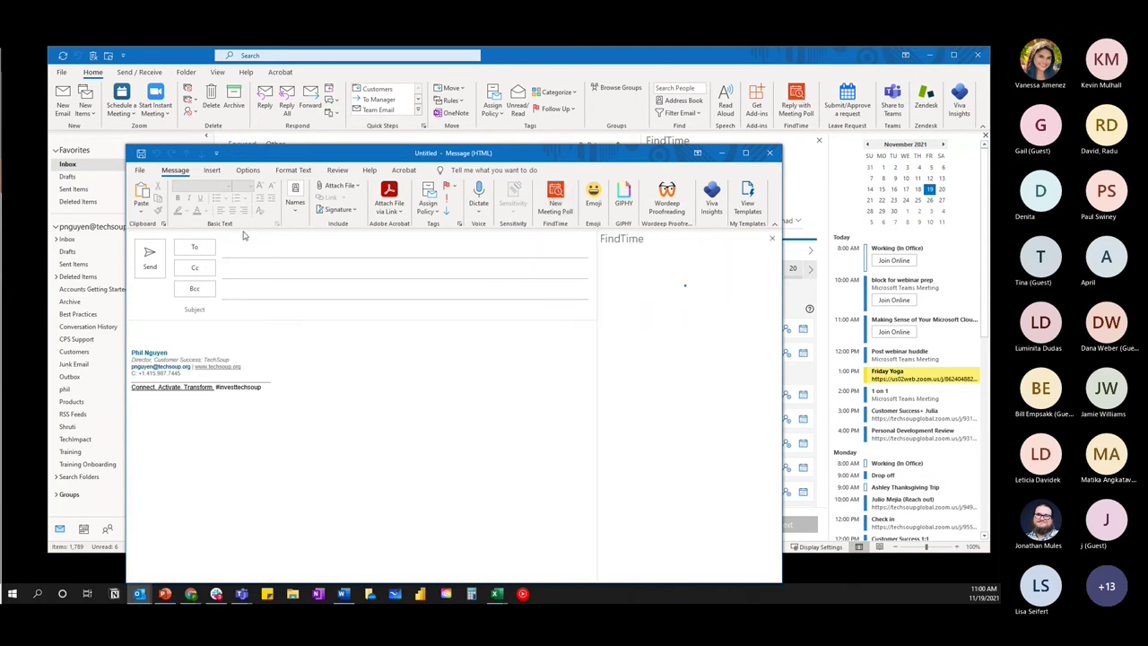
- Address the new message to two colleagues as required attendees of the meeting poll
click(242, 246)
text(in)
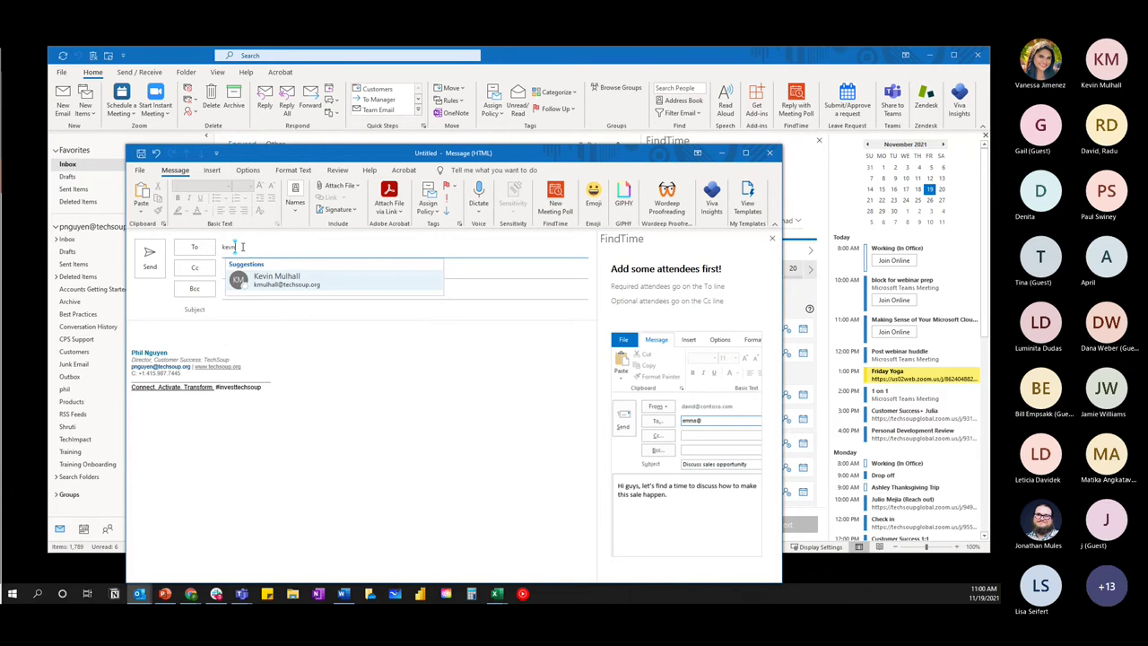
key(Return)
text(va)
key(Return)
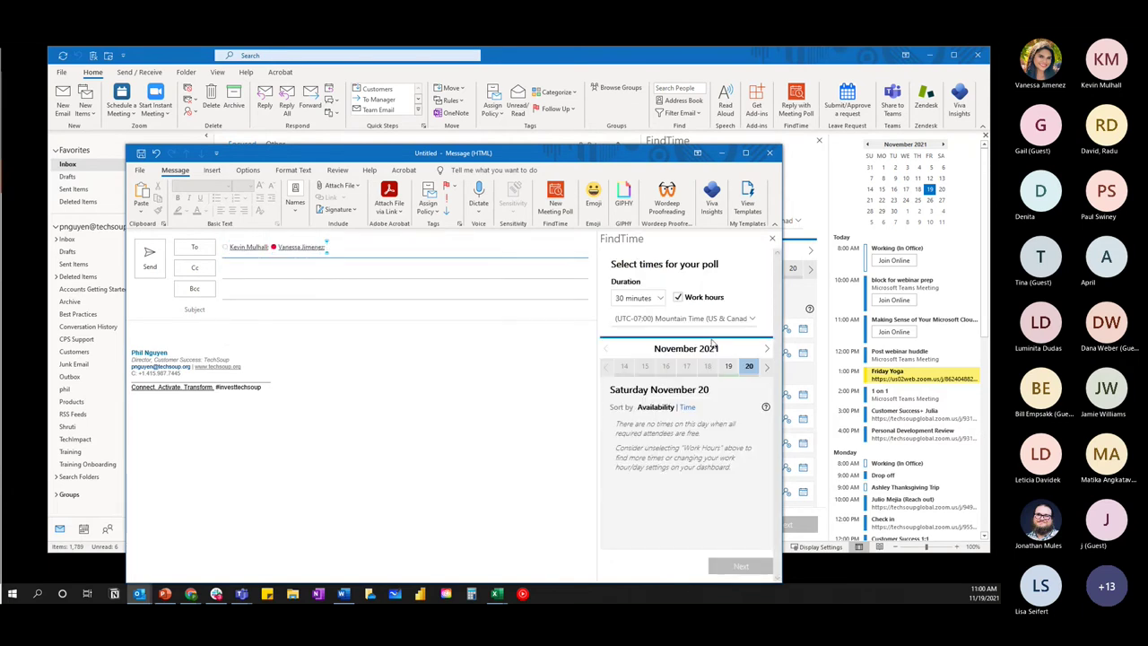
- Show the attendees' availability for the week of November 21 in the poll, and close the message without saving it
click(765, 366)
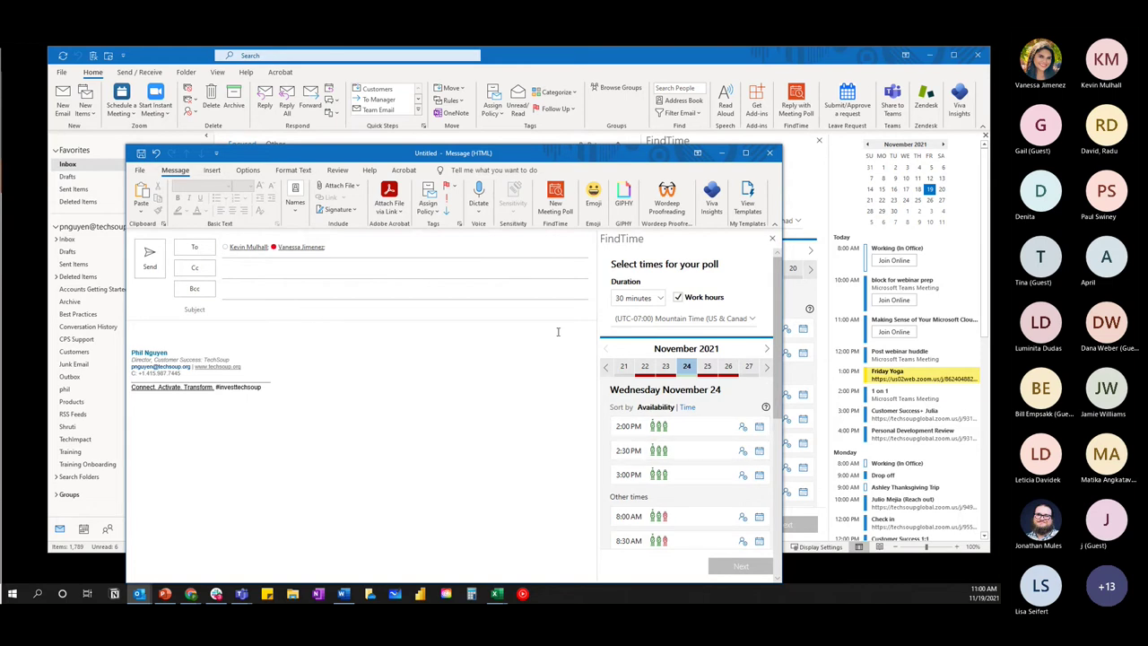
click(769, 153)
click(507, 345)
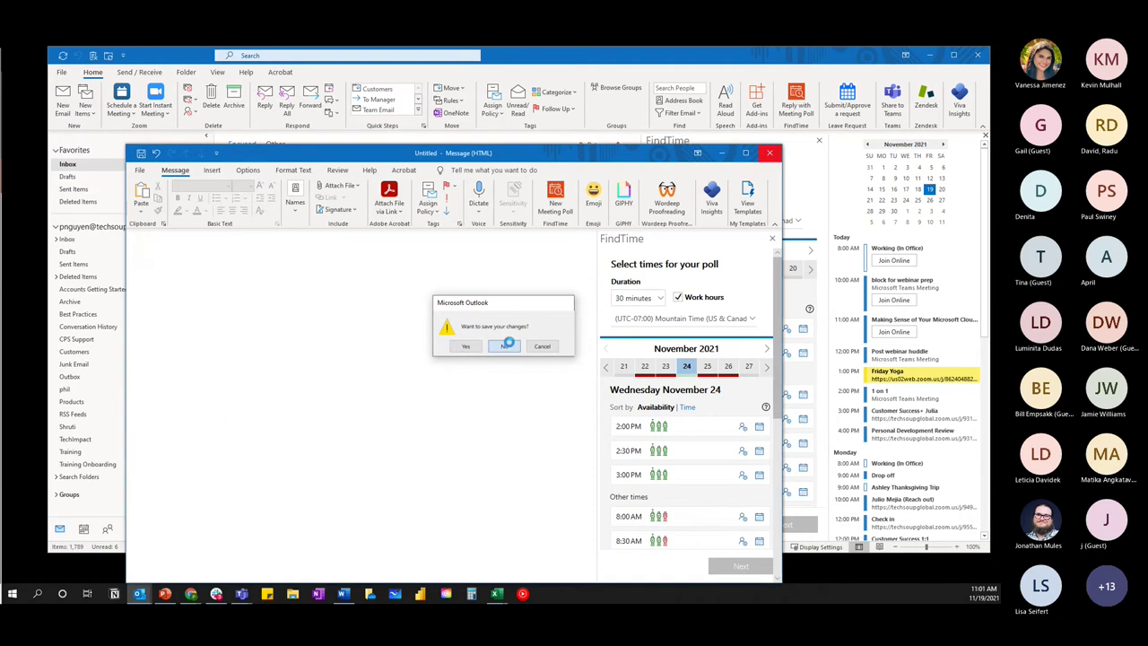